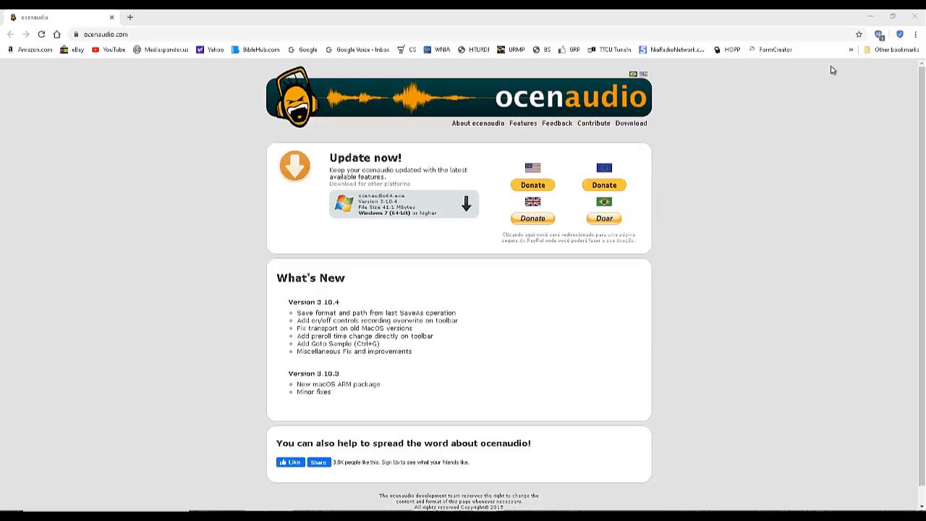
Switch from the browser to ocenaudio, restore its maximized window and enlarge it to cover most of the desktop.
{"action": "left_click", "coordinate": [914, 18]}
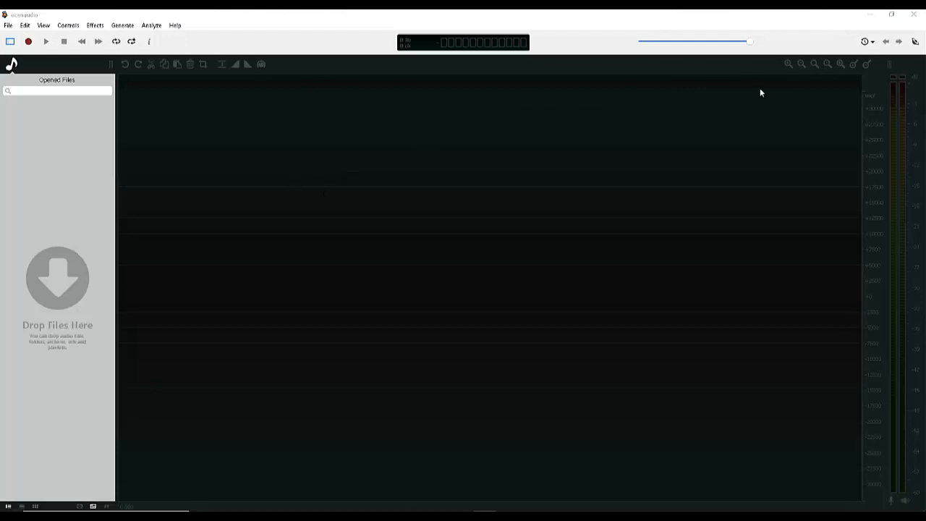
{"action": "left_click", "coordinate": [892, 15]}
{"action": "left_click", "coordinate": [627, 37]}
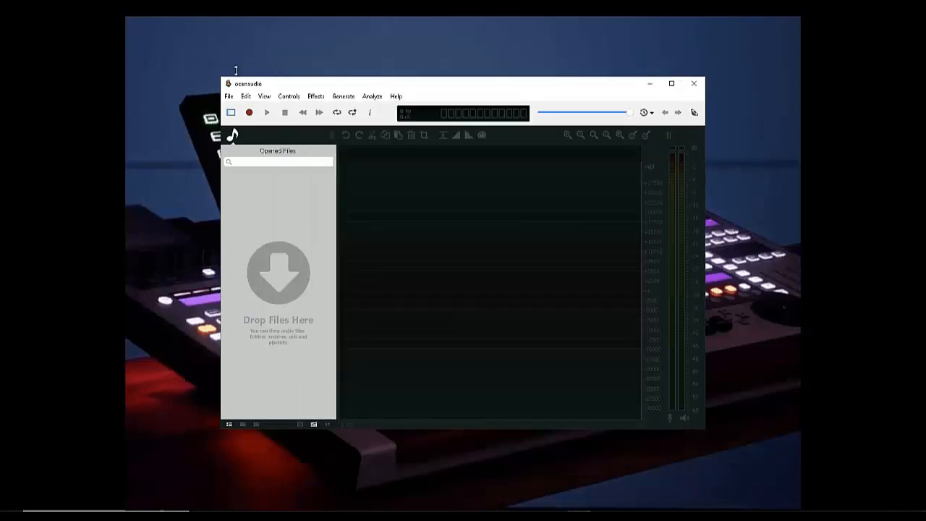
{"action": "left_click_drag", "start_coordinate": [165, 85], "coordinate": [135, 85]}
{"action": "left_click_drag", "start_coordinate": [511, 76], "coordinate": [518, 40]}
{"action": "left_click_drag", "start_coordinate": [705, 189], "coordinate": [793, 203]}
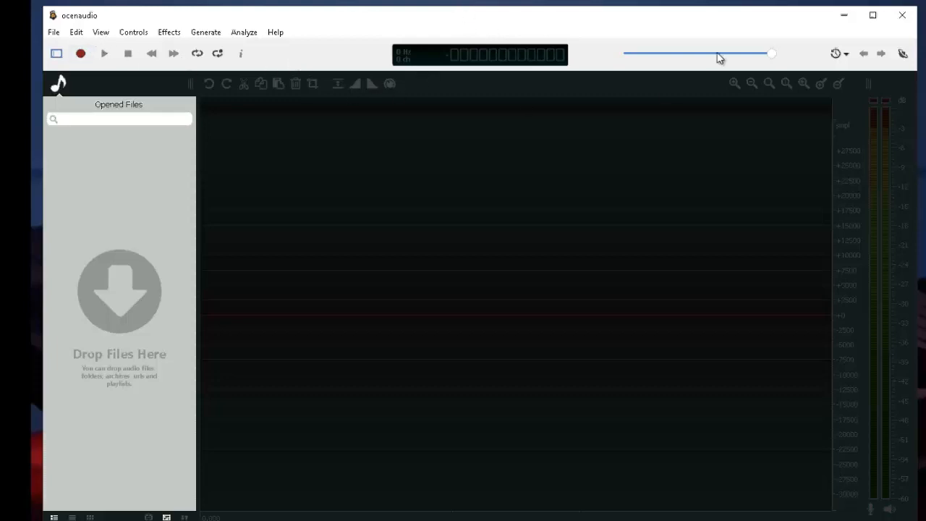
Set the sound preferences to record from IN 1-2 (BEHRINGER X-LIVE) and play back through OUT 1-2 (BEHRINGER X-LIVE).
{"action": "left_click", "coordinate": [76, 32]}
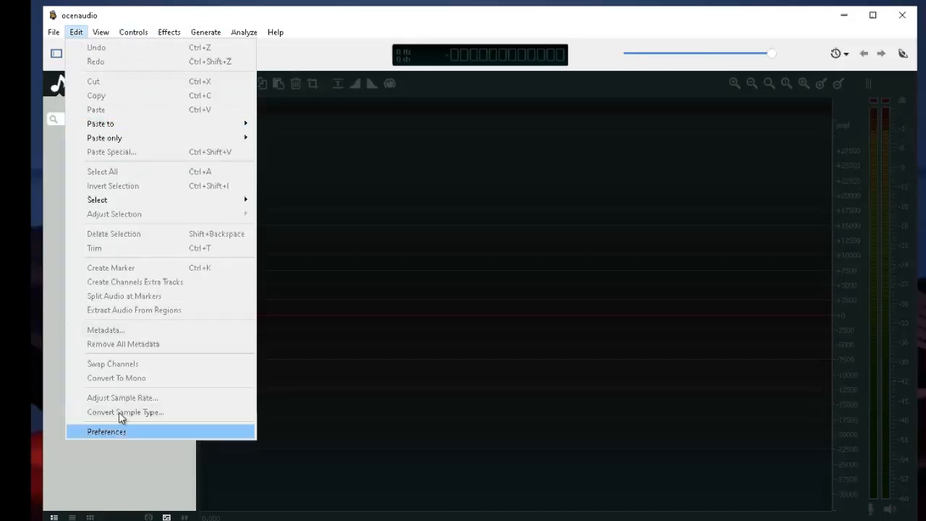
{"action": "left_click", "coordinate": [107, 431]}
{"action": "left_click", "coordinate": [215, 100]}
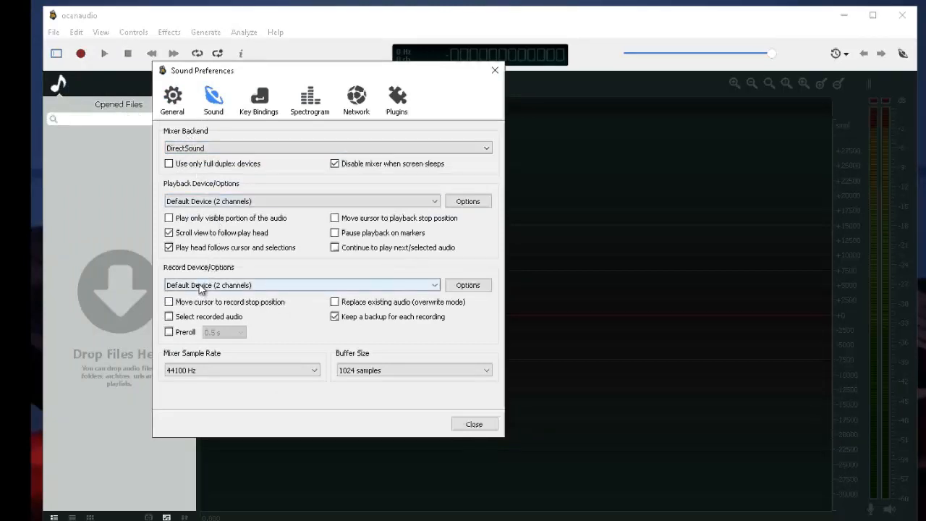
{"action": "left_click", "coordinate": [202, 286]}
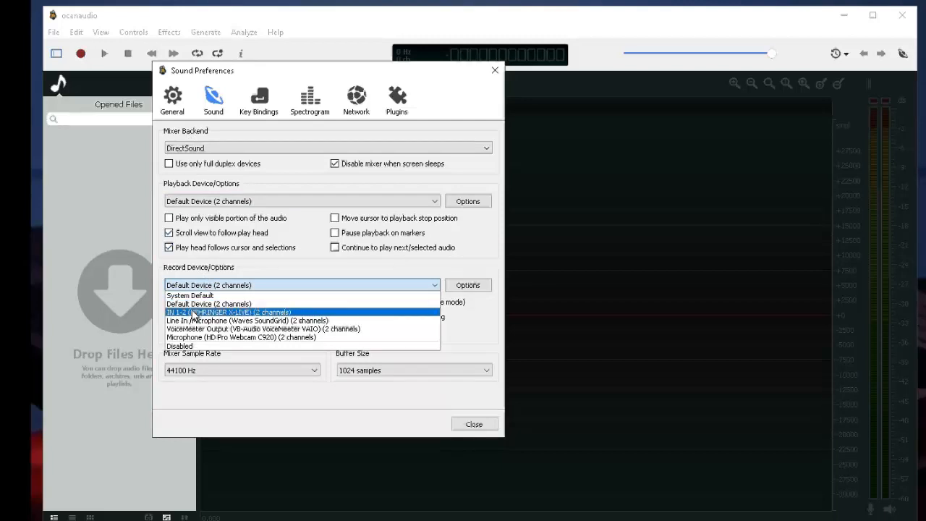
{"action": "left_click", "coordinate": [200, 312]}
{"action": "left_click", "coordinate": [195, 204]}
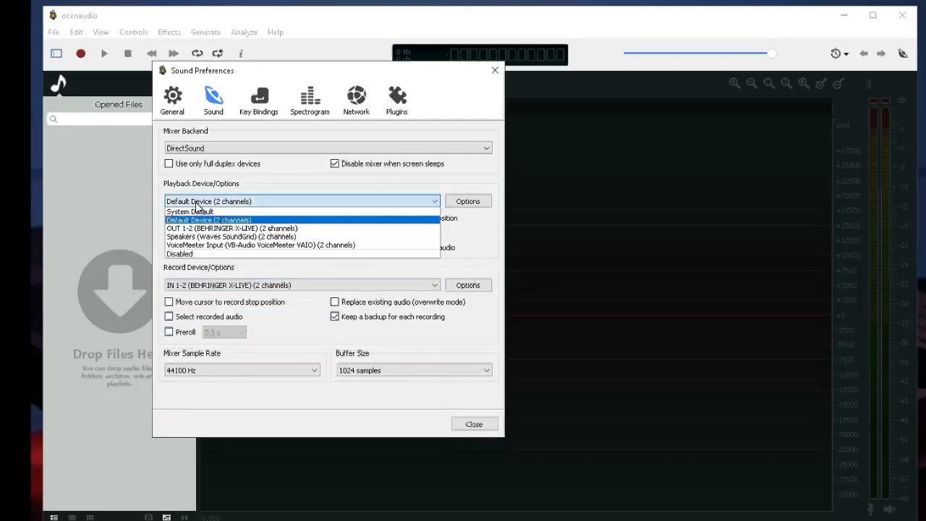
{"action": "left_click", "coordinate": [204, 228]}
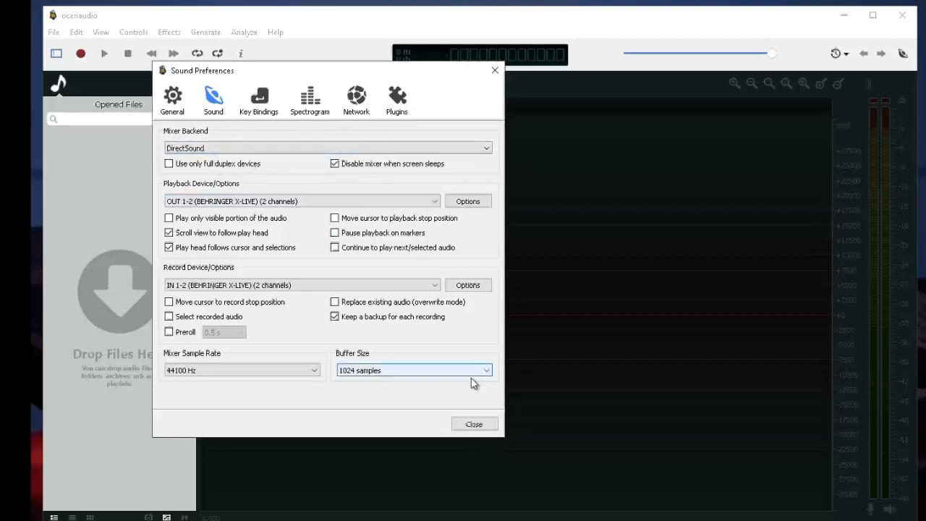
{"action": "left_click", "coordinate": [474, 424]}
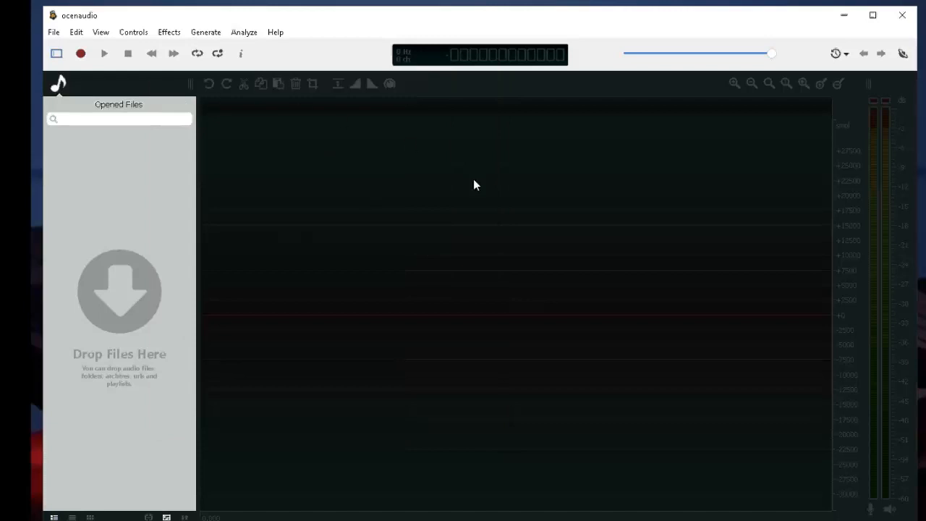
Record a new 44100 Hz, 16-bit stereo audio of about 56 seconds.
{"action": "left_click", "coordinate": [82, 55]}
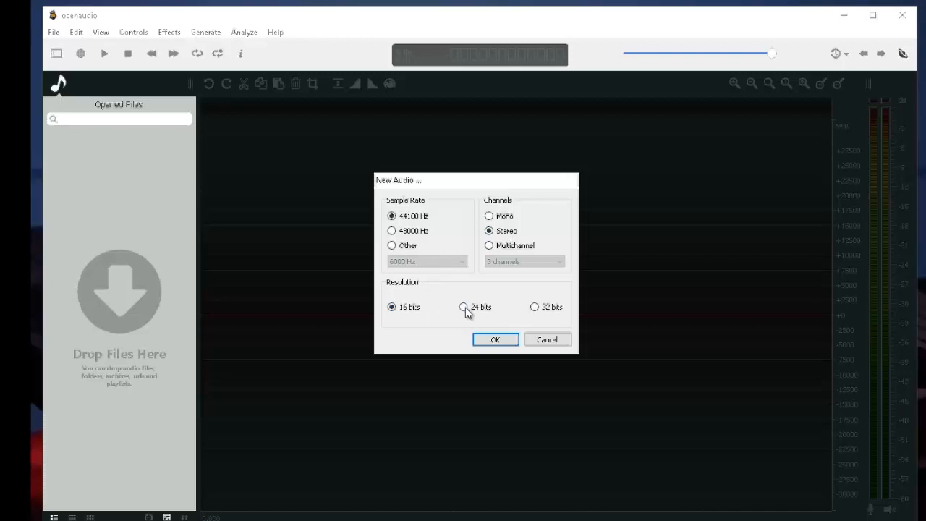
{"action": "left_click", "coordinate": [495, 340]}
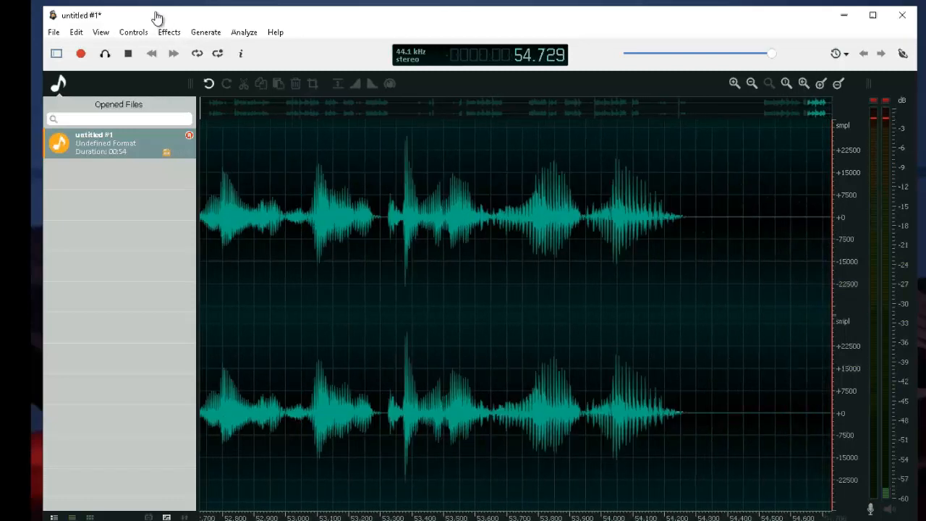
{"action": "left_click", "coordinate": [124, 57]}
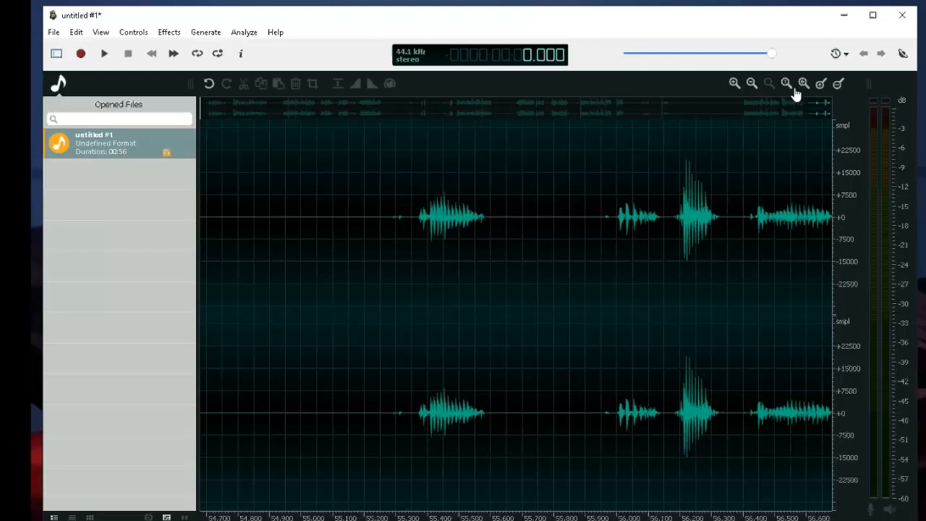
Examine the recorded waveform in close-up and across its full length.
{"action": "left_click", "coordinate": [734, 85]}
{"action": "left_click", "coordinate": [735, 84]}
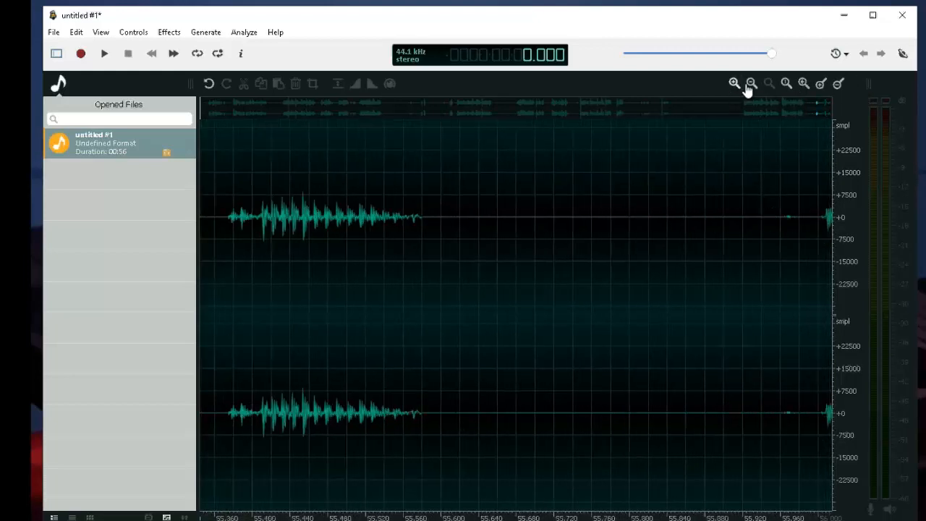
{"action": "left_click", "coordinate": [750, 86]}
{"action": "left_click", "coordinate": [750, 85]}
{"action": "left_click", "coordinate": [750, 85]}
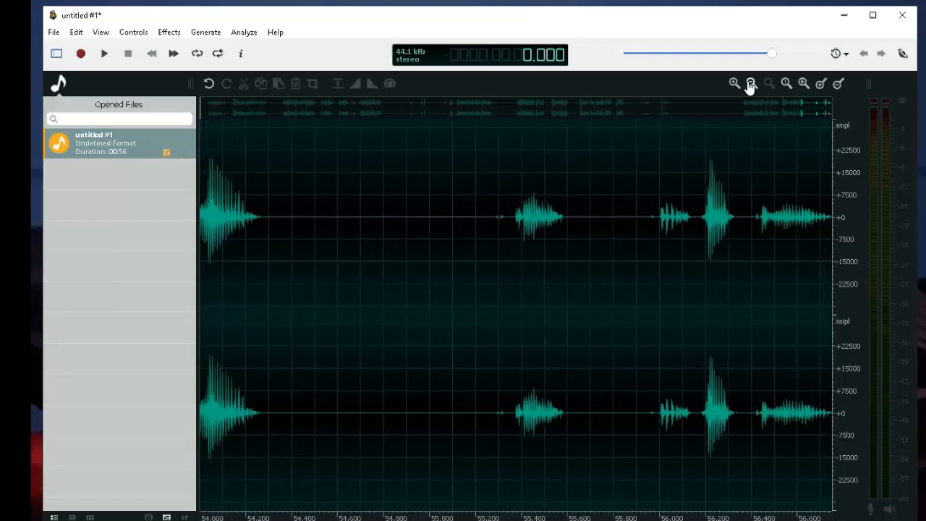
{"action": "left_click", "coordinate": [750, 86]}
{"action": "left_click", "coordinate": [750, 83]}
{"action": "left_click", "coordinate": [750, 83]}
{"action": "left_click", "coordinate": [750, 83]}
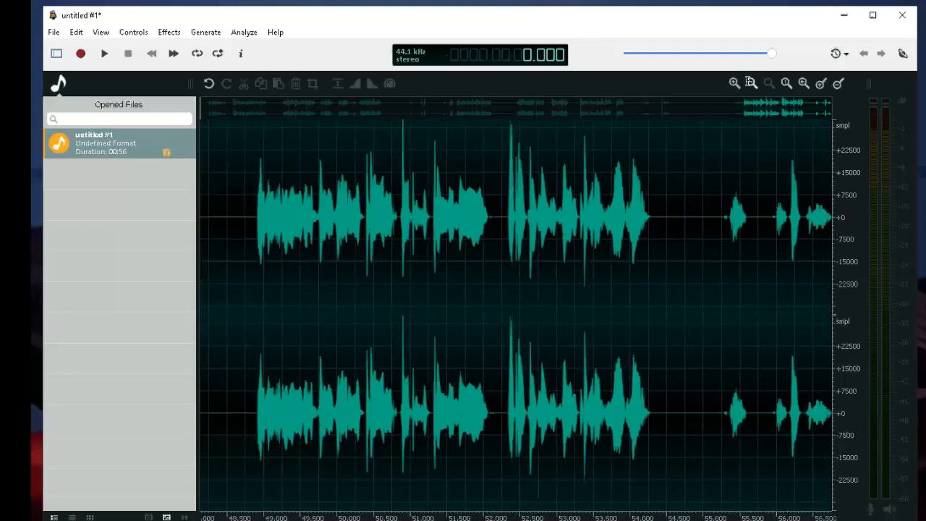
{"action": "left_click", "coordinate": [750, 83]}
{"action": "left_click", "coordinate": [750, 83]}
{"action": "left_click", "coordinate": [750, 83]}
{"action": "left_click", "coordinate": [750, 83]}
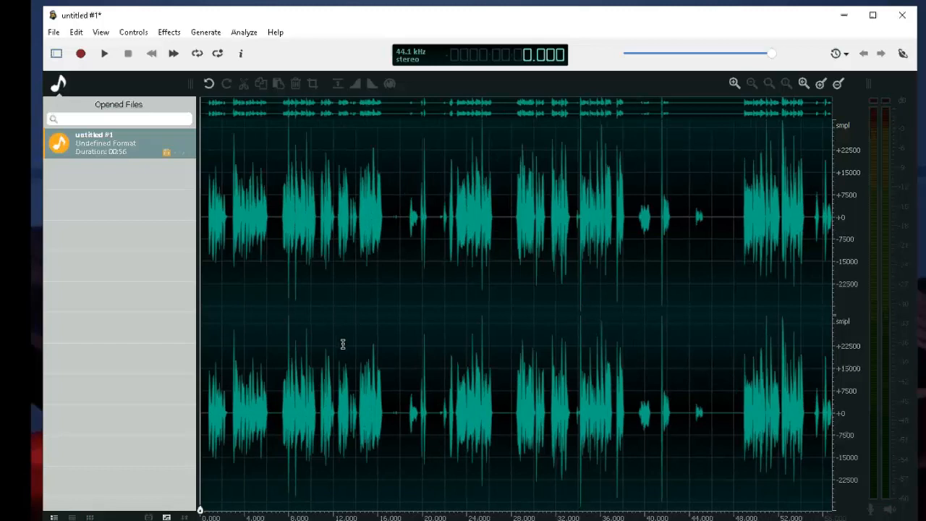
Play the recording and place the cursor at the end of the phrase at about 16.5 seconds.
{"action": "key", "text": "space"}
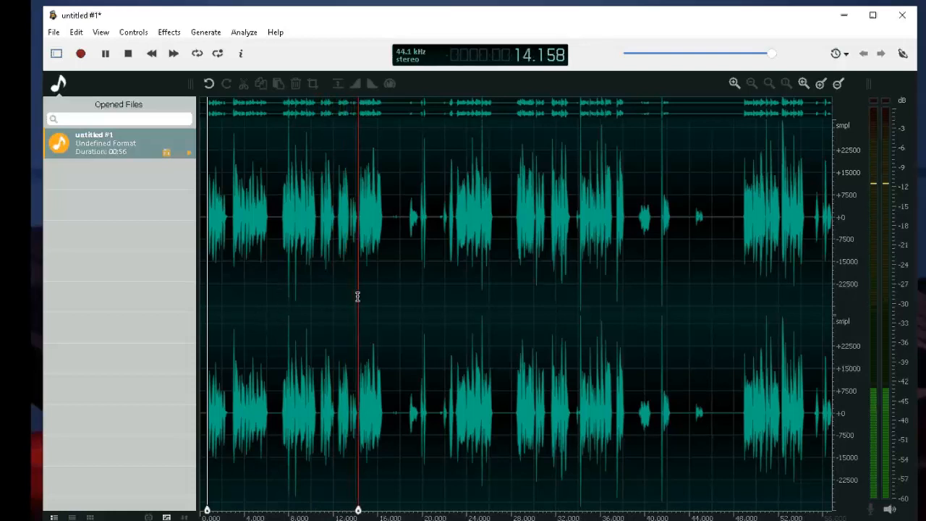
{"action": "left_click", "coordinate": [384, 223]}
{"action": "key", "text": "space"}
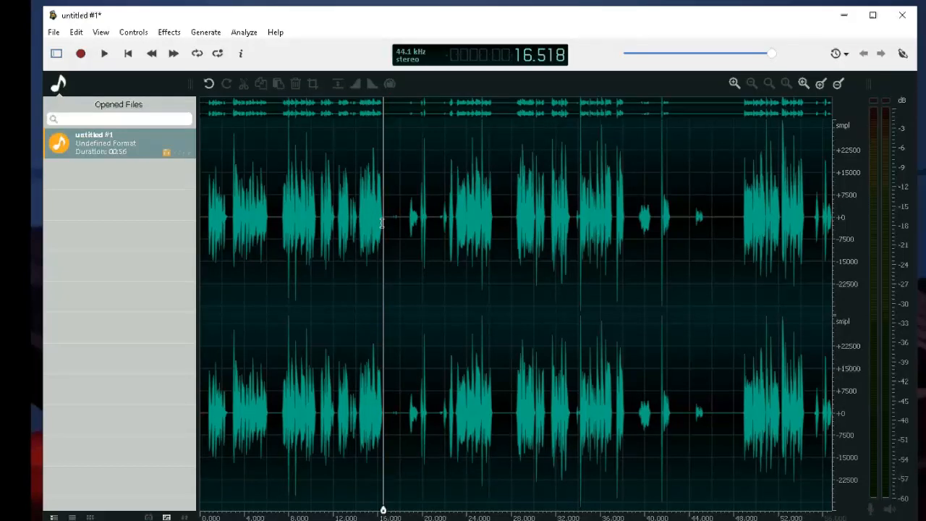
Copy the phrase between about 14.27 and 16.52 seconds into a new audio and play it back.
{"action": "left_click_drag", "start_coordinate": [353, 243], "coordinate": [360, 248]}
{"action": "scroll", "coordinate": [361, 250], "scroll_direction": "up", "scroll_amount": 3}
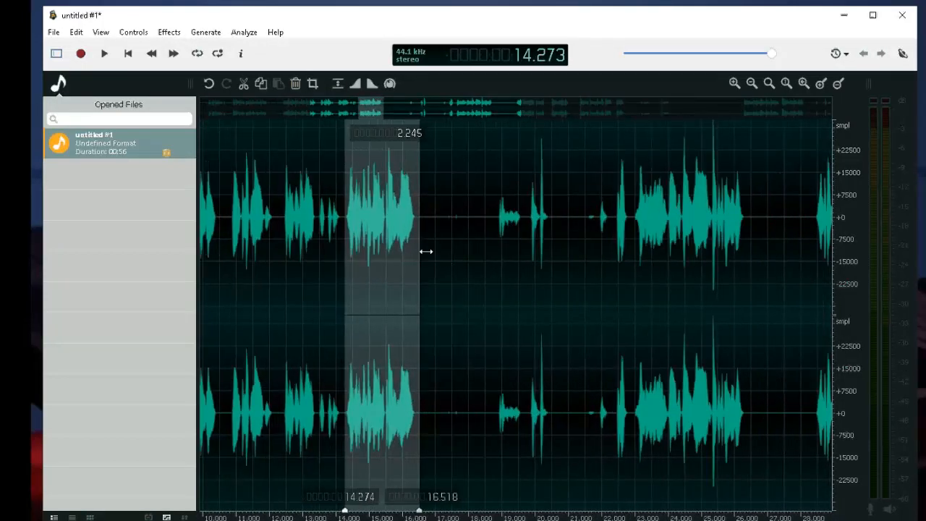
{"action": "right_click", "coordinate": [374, 230]}
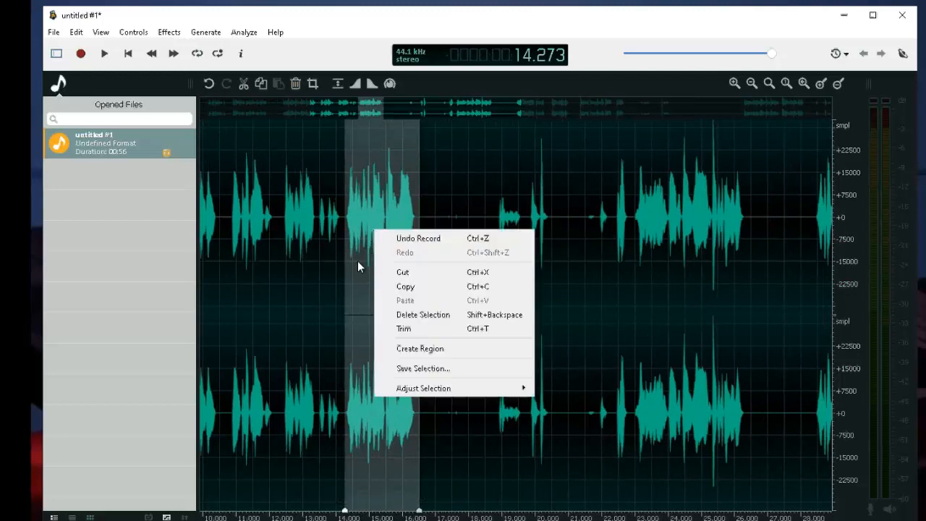
{"action": "left_click", "coordinate": [401, 291]}
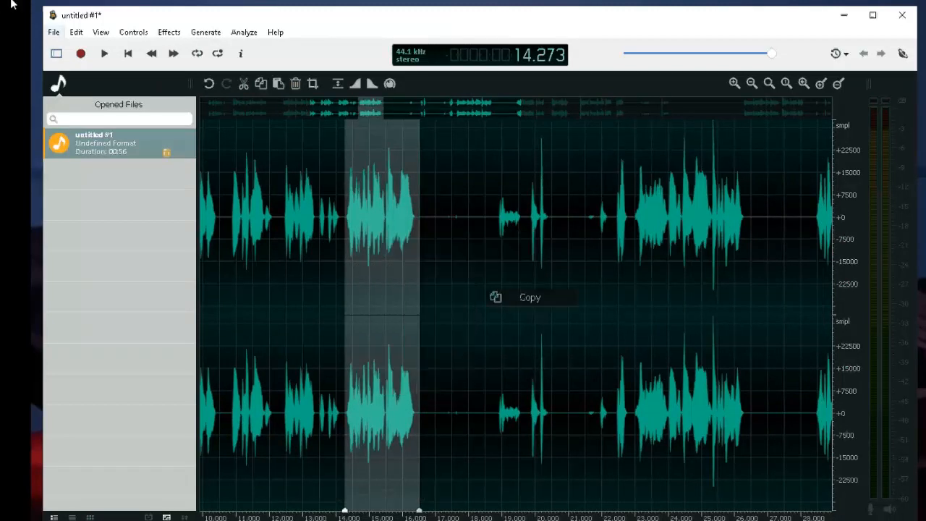
{"action": "left_click", "coordinate": [76, 33]}
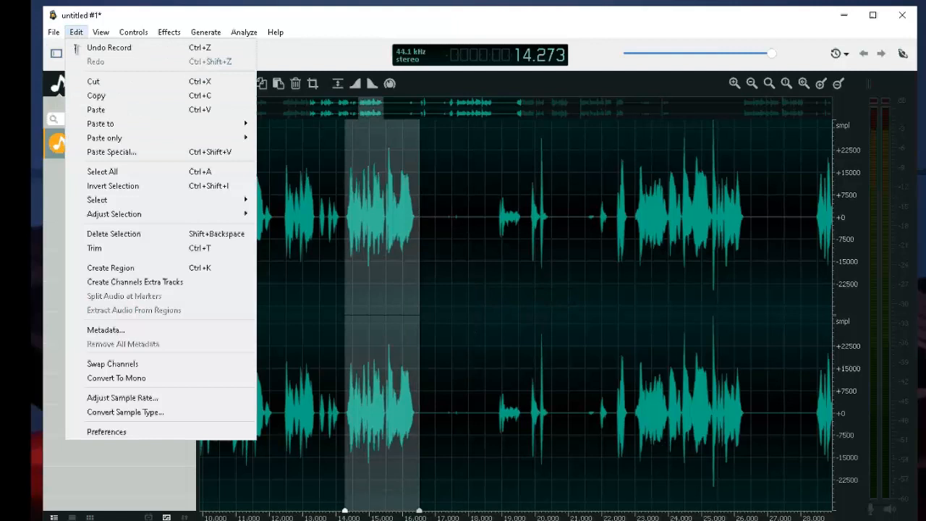
{"action": "mouse_move", "coordinate": [147, 124]}
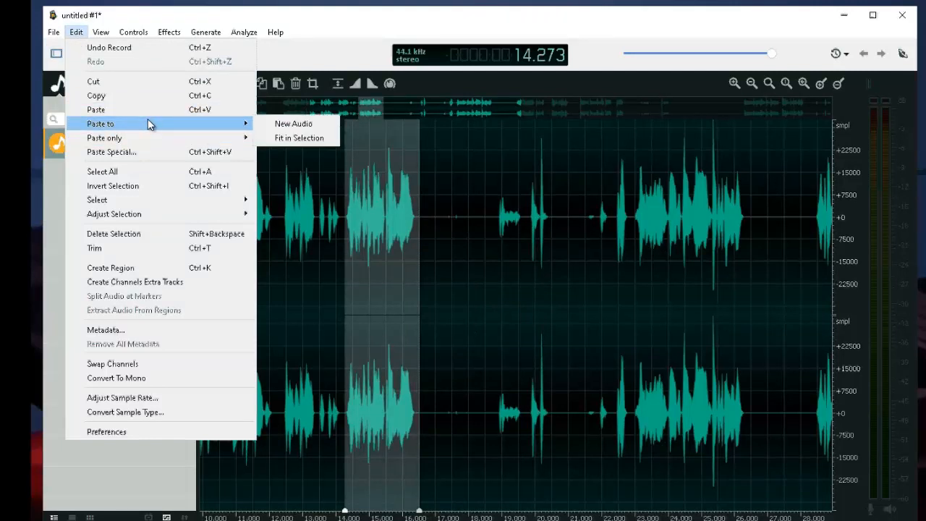
{"action": "left_click", "coordinate": [278, 130]}
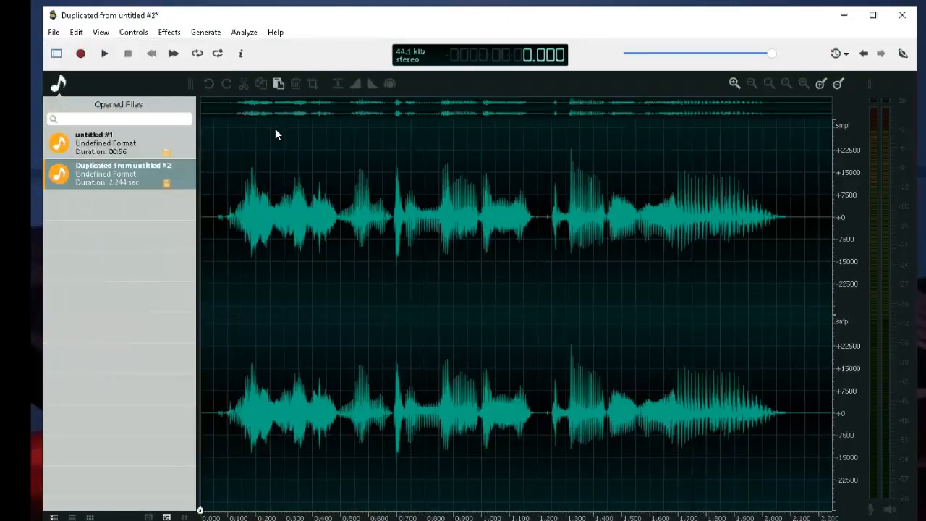
{"action": "left_click", "coordinate": [107, 53]}
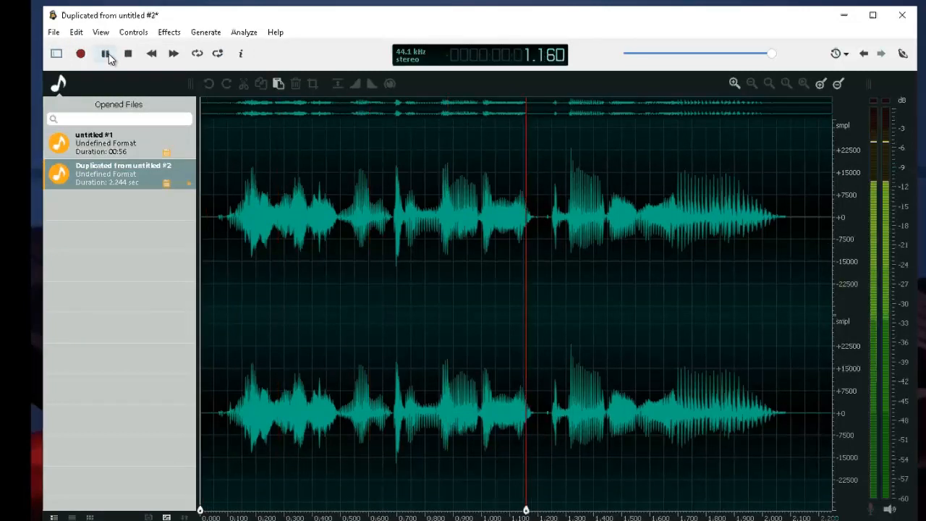
Start saving the extracted phrase under a new name, with MP3 (MPEG Layer 3) as the file format.
{"action": "left_click", "coordinate": [54, 32]}
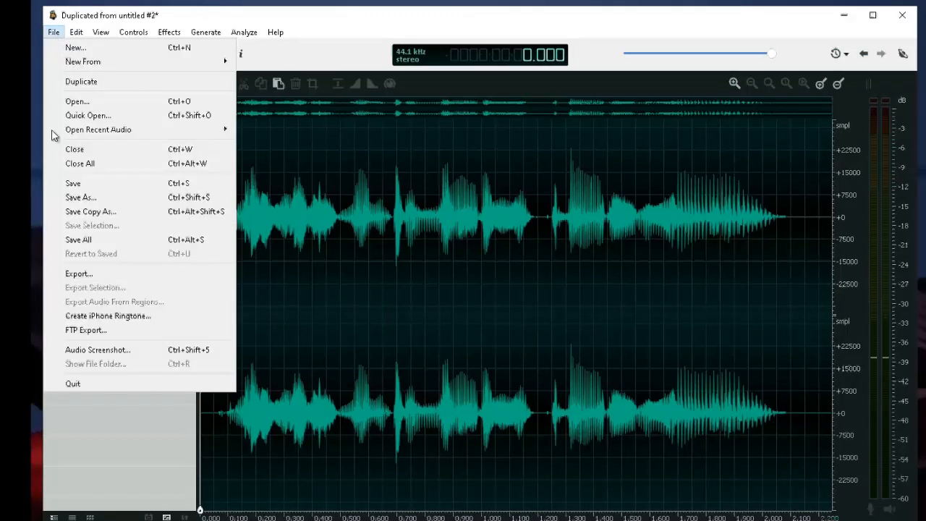
{"action": "left_click", "coordinate": [99, 197]}
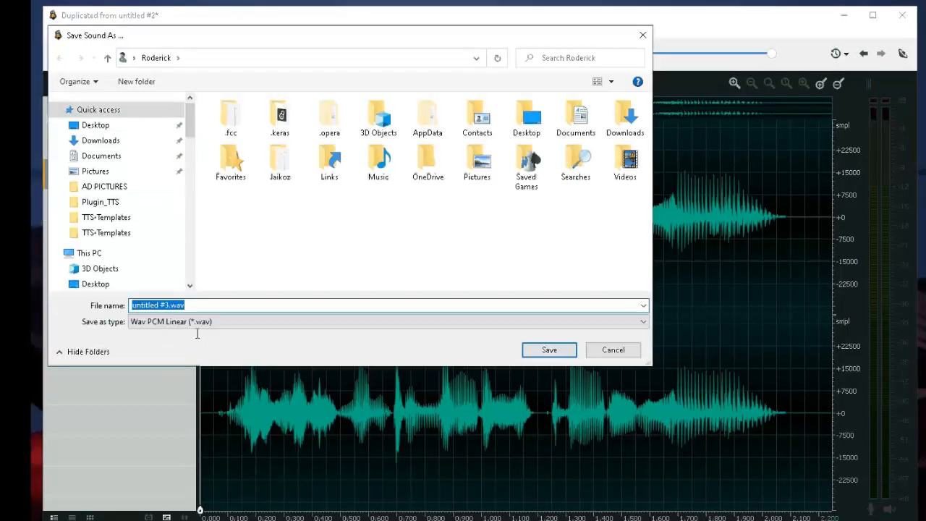
{"action": "left_click", "coordinate": [197, 323]}
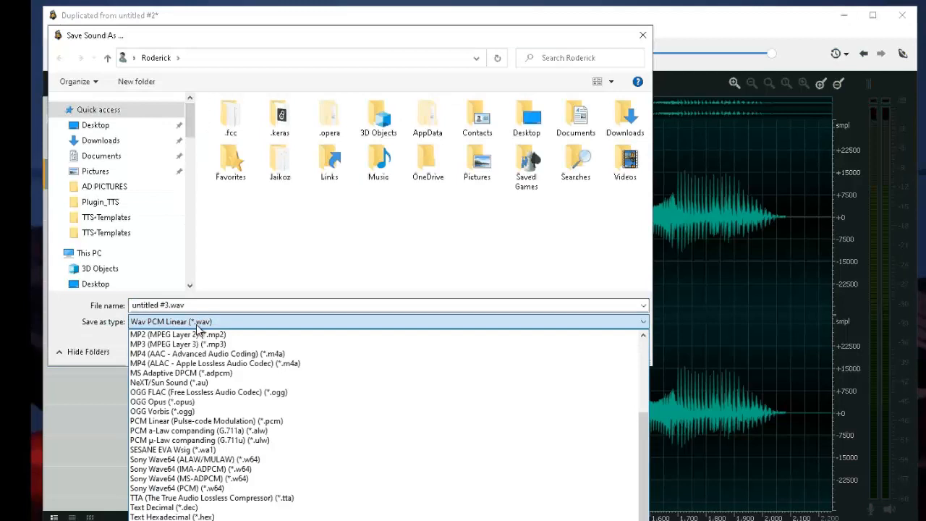
{"action": "left_click", "coordinate": [194, 344]}
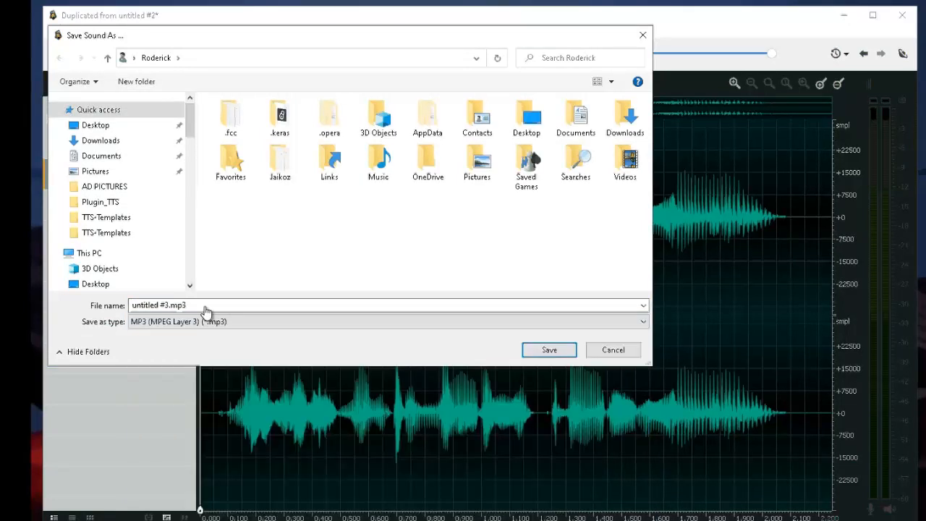
{"action": "left_click", "coordinate": [204, 310]}
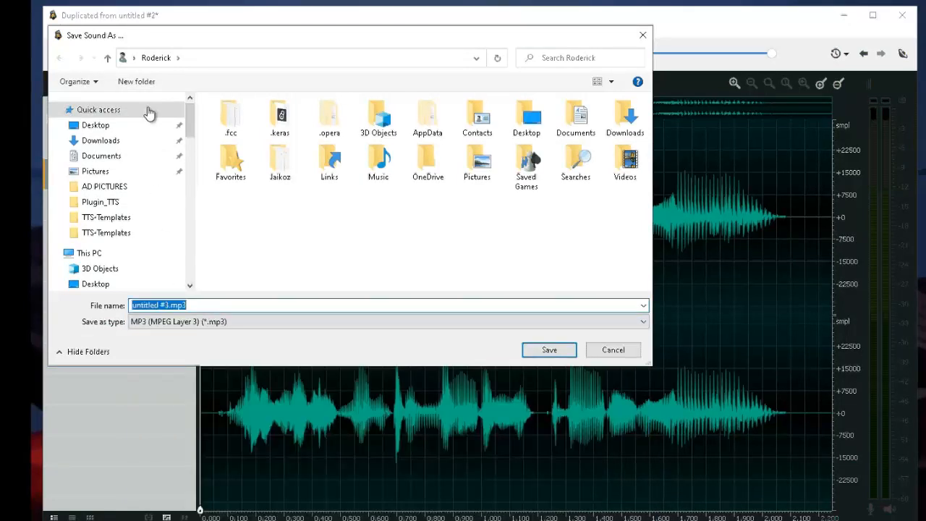
Create a folder named TEMP on the RadioMusic (S:) drive and open it as the save location.
{"action": "scroll", "coordinate": [131, 214], "scroll_direction": "down", "scroll_amount": 3}
{"action": "scroll", "coordinate": [131, 214], "scroll_direction": "down", "scroll_amount": 6}
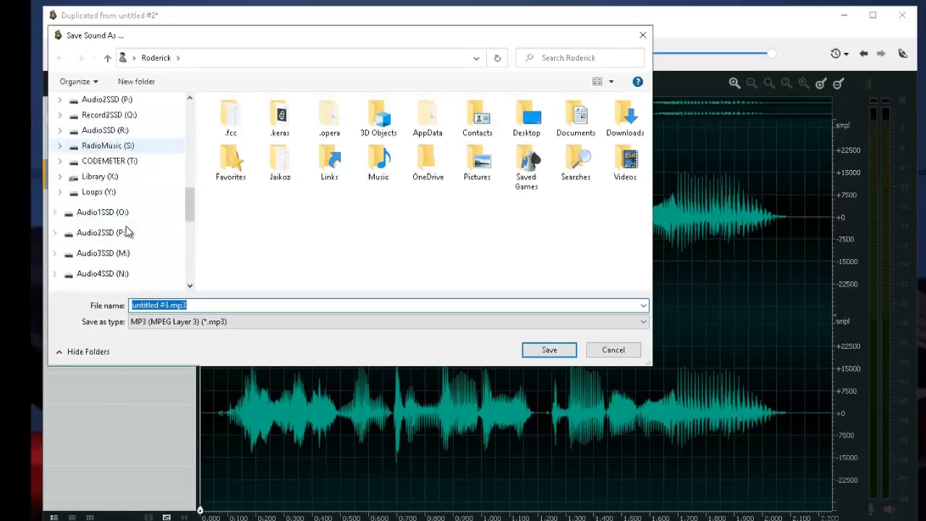
{"action": "left_click", "coordinate": [114, 147]}
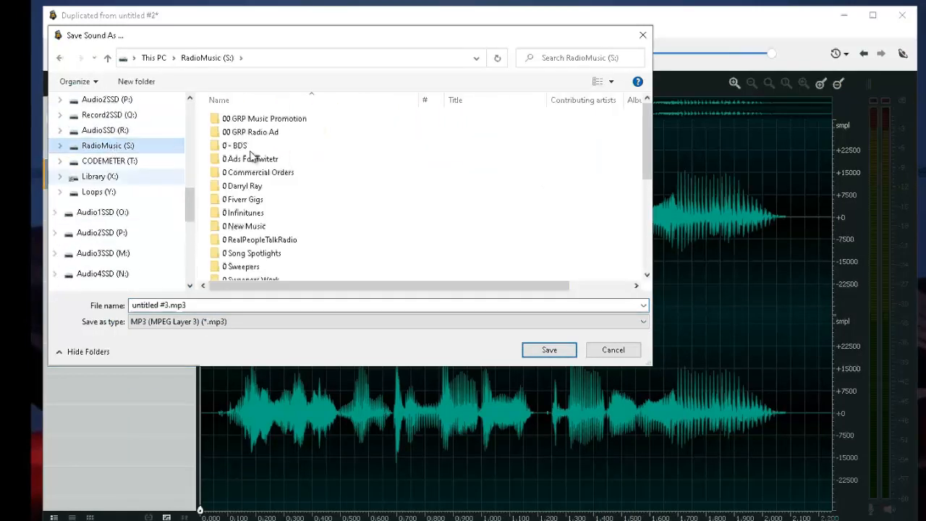
{"action": "left_click", "coordinate": [149, 82]}
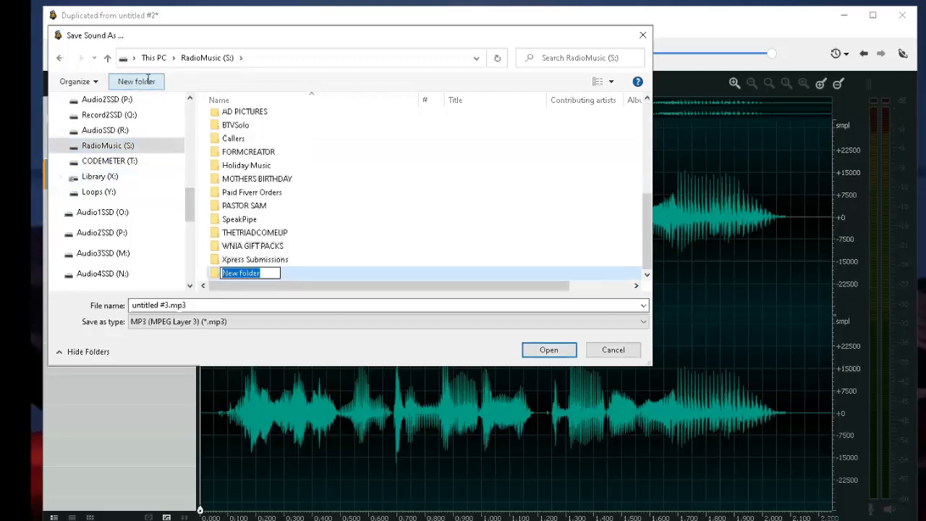
{"action": "type", "text": "TEMP"}
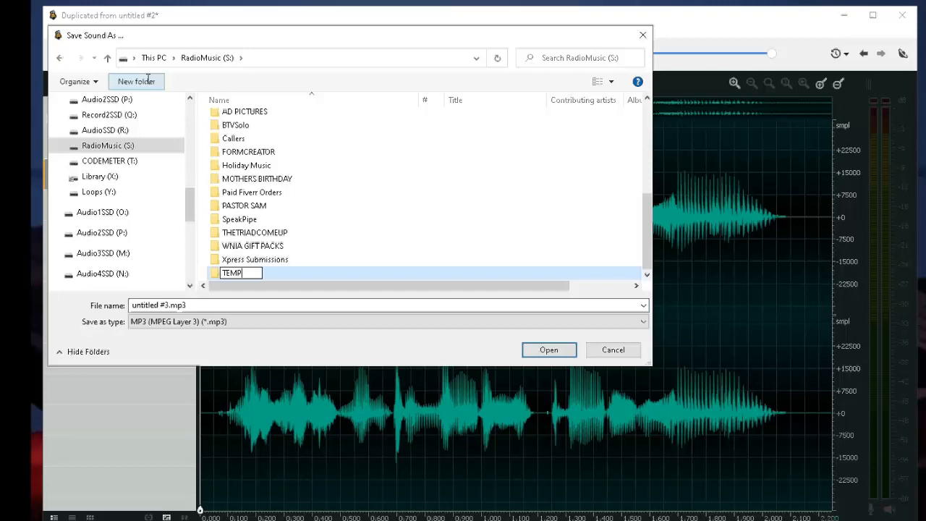
{"action": "key", "text": "Return"}
{"action": "key", "text": "Return"}
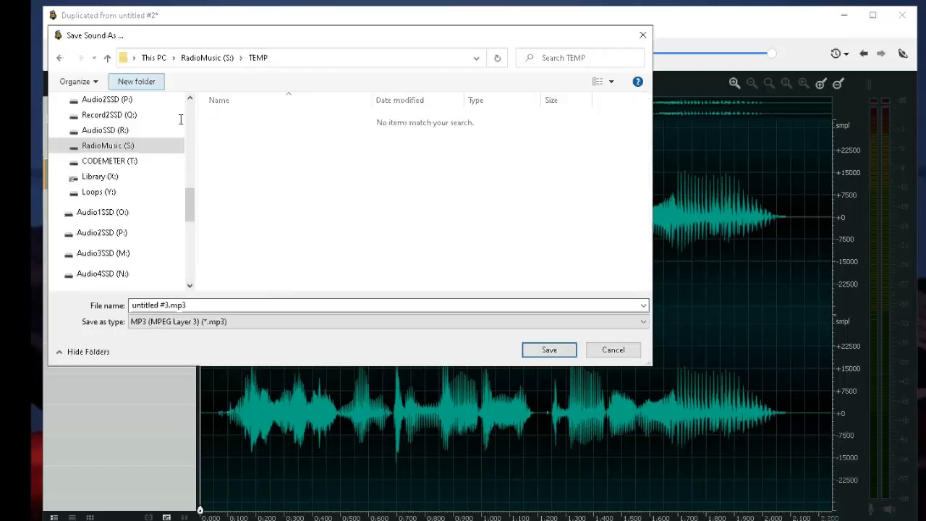
Name the extracted phrase RCLive1.mp3 and save it in the TEMP folder.
{"action": "left_click", "coordinate": [311, 304]}
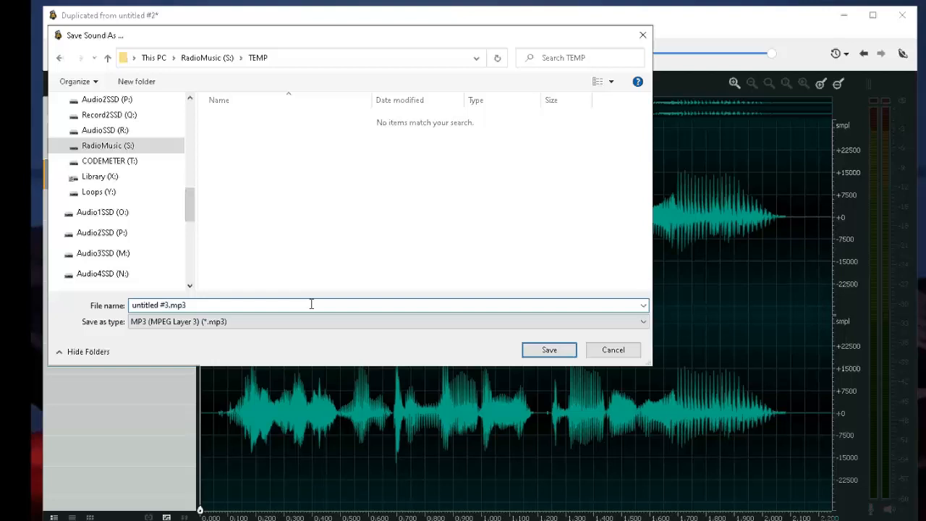
{"action": "key", "text": "BackSpace"}
{"action": "key", "text": "BackSpace"}
{"action": "key", "text": "BackSpace"}
{"action": "key", "text": "BackSpace"}
{"action": "key", "text": "BackSpace"}
{"action": "type", "text": "RCLive1"}
{"action": "left_click", "coordinate": [549, 349]}
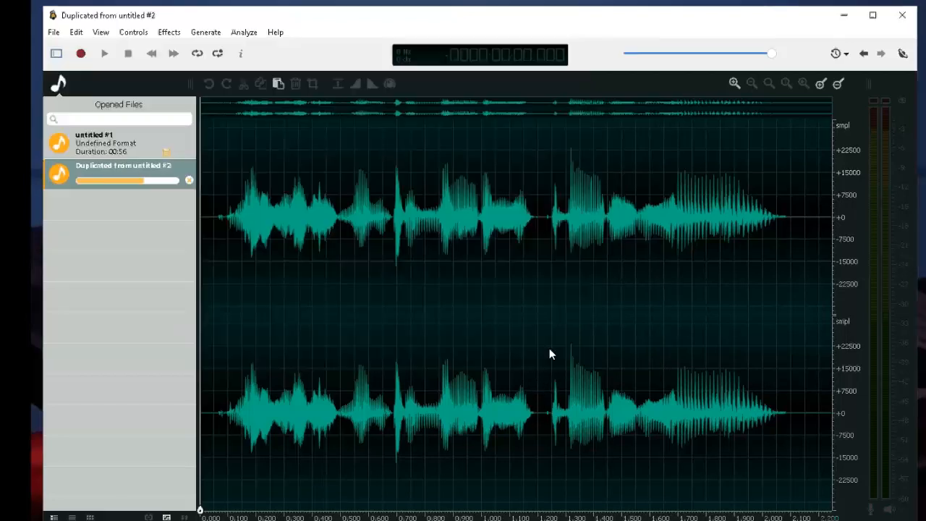
Close RCLive1.mp3 and play the untitled #1 recording from about 22.34 seconds.
{"action": "left_click", "coordinate": [107, 150]}
{"action": "left_click", "coordinate": [112, 175]}
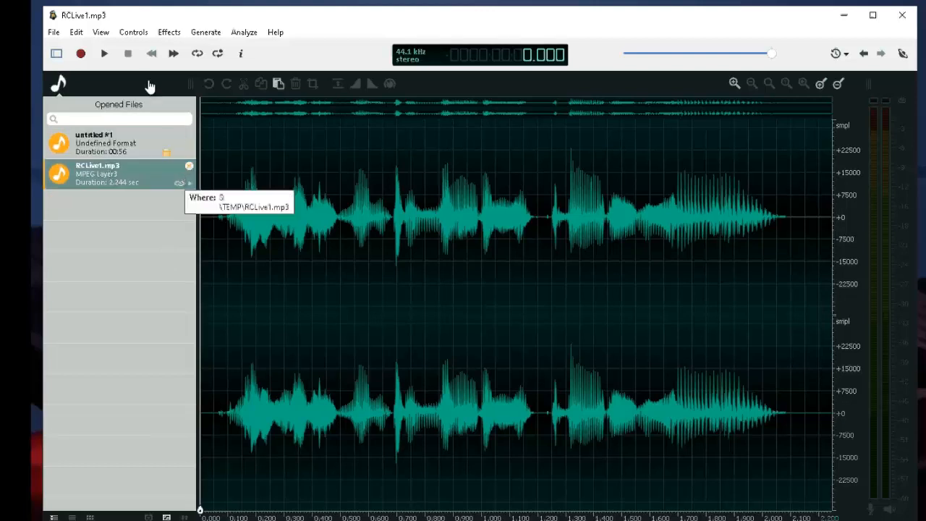
{"action": "left_click", "coordinate": [189, 167]}
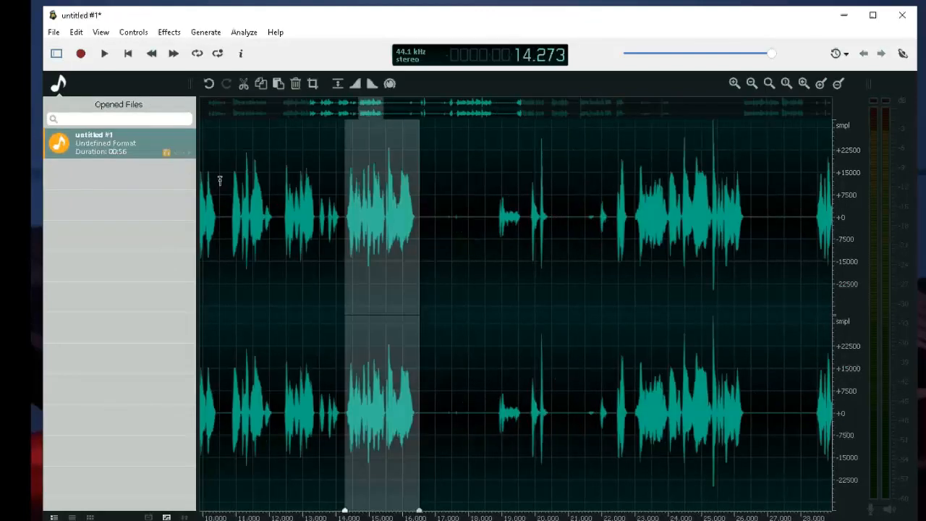
{"action": "left_click", "coordinate": [612, 239]}
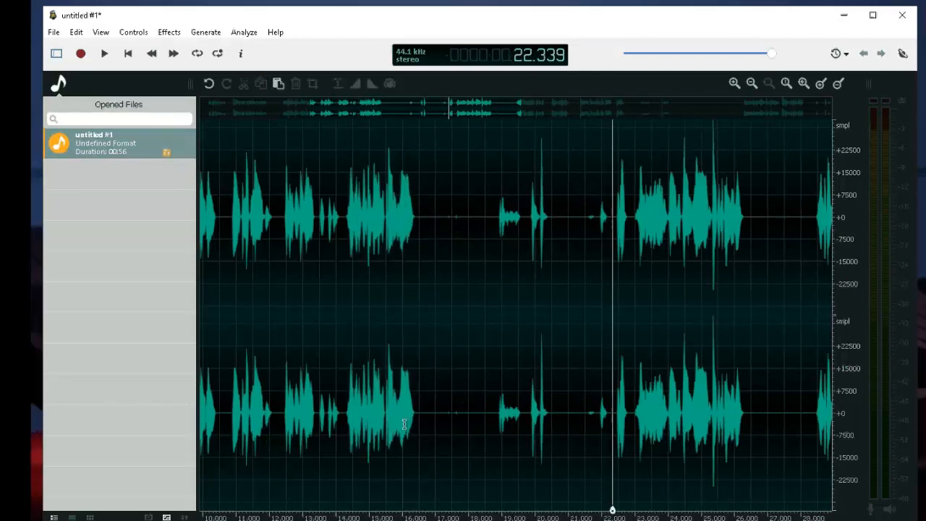
{"action": "left_click", "coordinate": [103, 53]}
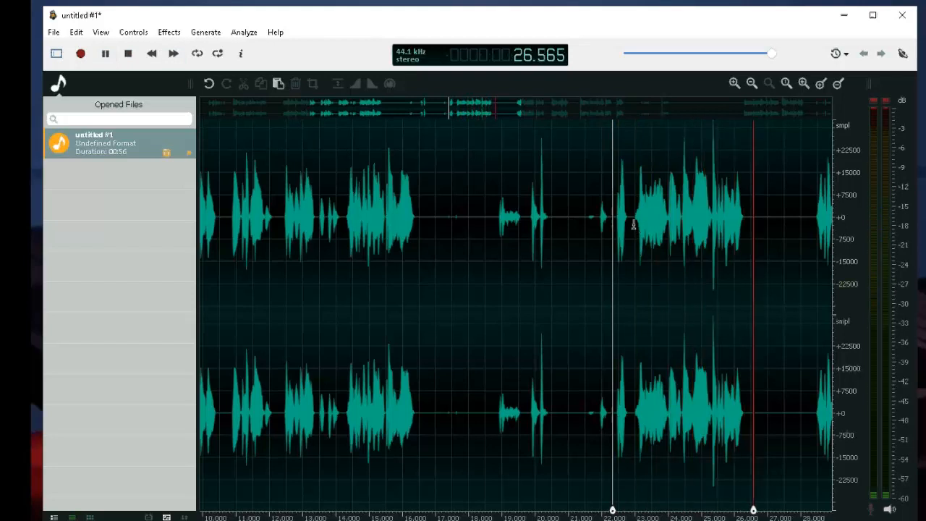
Stop playback and select the phrase between about 22.96 and 26.39 seconds in the recording.
{"action": "left_click_drag", "start_coordinate": [635, 265], "coordinate": [724, 274]}
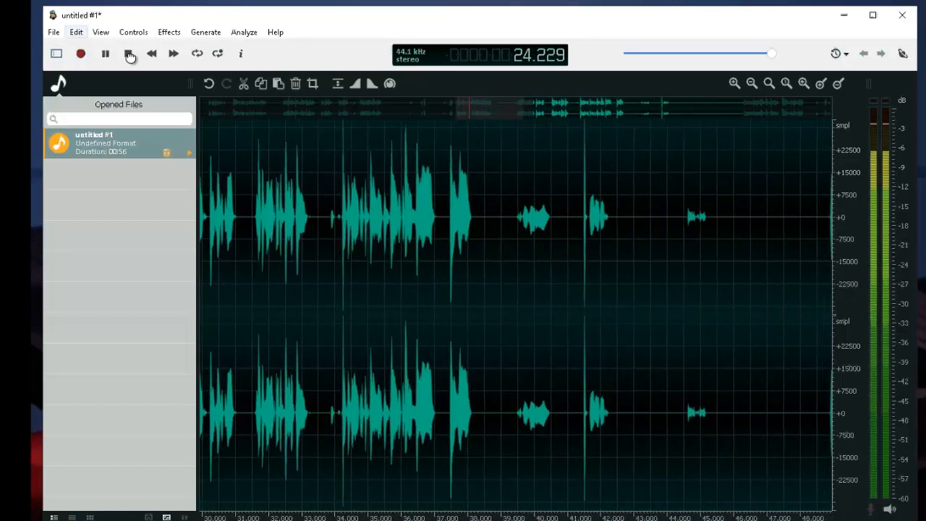
{"action": "left_click", "coordinate": [128, 55]}
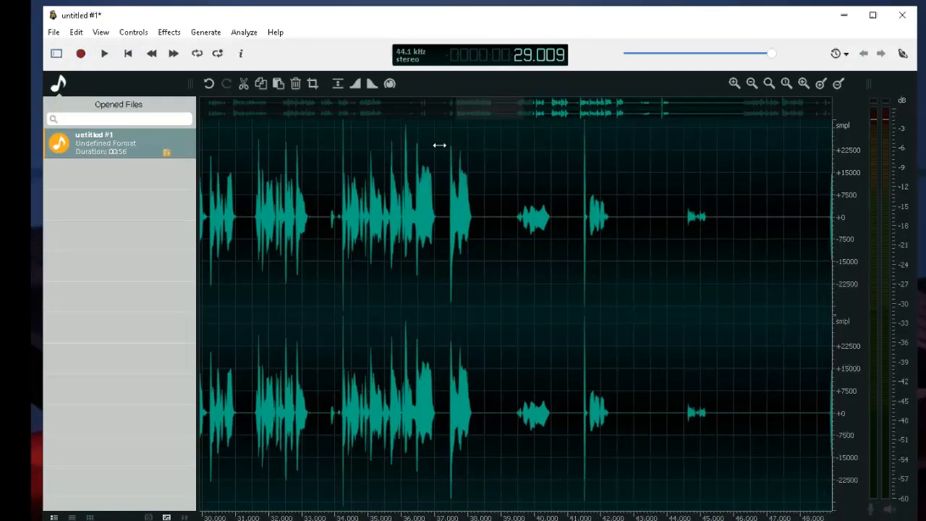
{"action": "left_click_drag", "start_coordinate": [572, 115], "coordinate": [426, 112]}
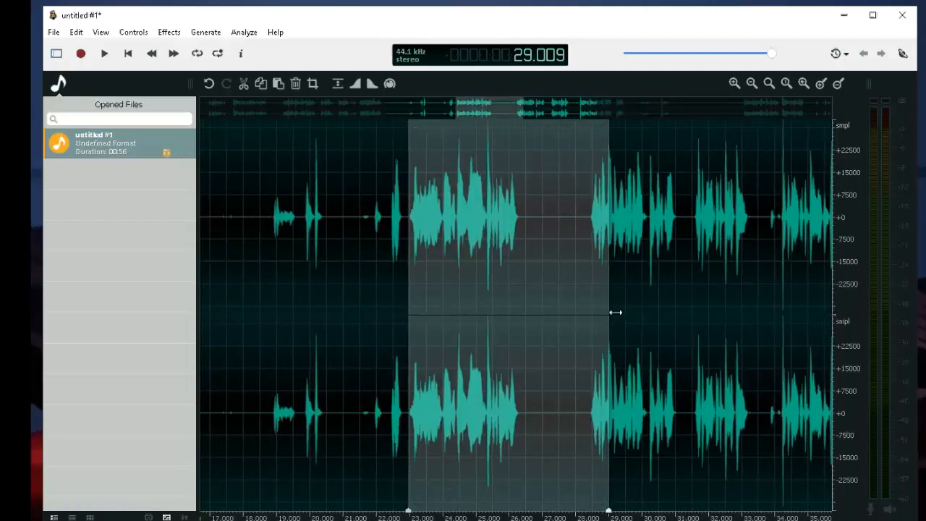
{"action": "left_click_drag", "start_coordinate": [607, 306], "coordinate": [525, 303]}
{"action": "left_click_drag", "start_coordinate": [409, 294], "coordinate": [523, 297]}
{"action": "left_click", "coordinate": [512, 287]}
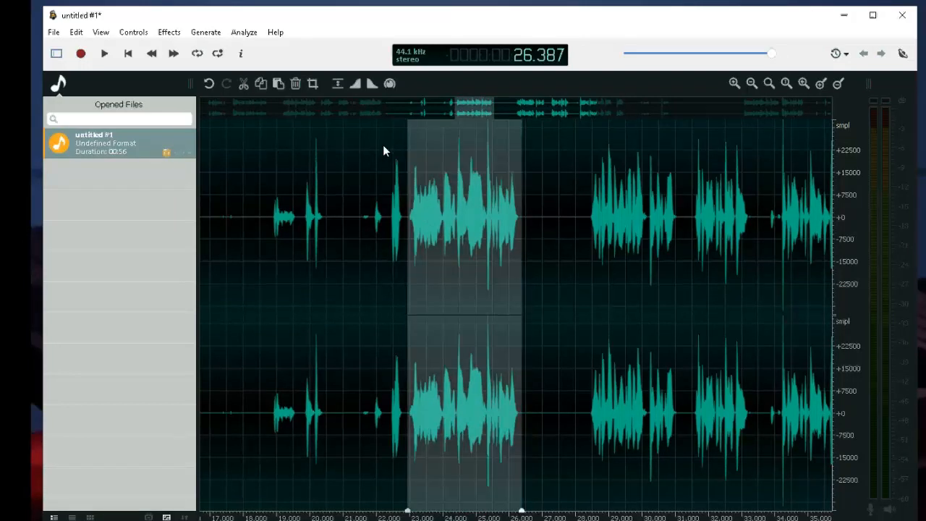
Copy the selected phrase into a new audio and play it back.
{"action": "left_click", "coordinate": [76, 32]}
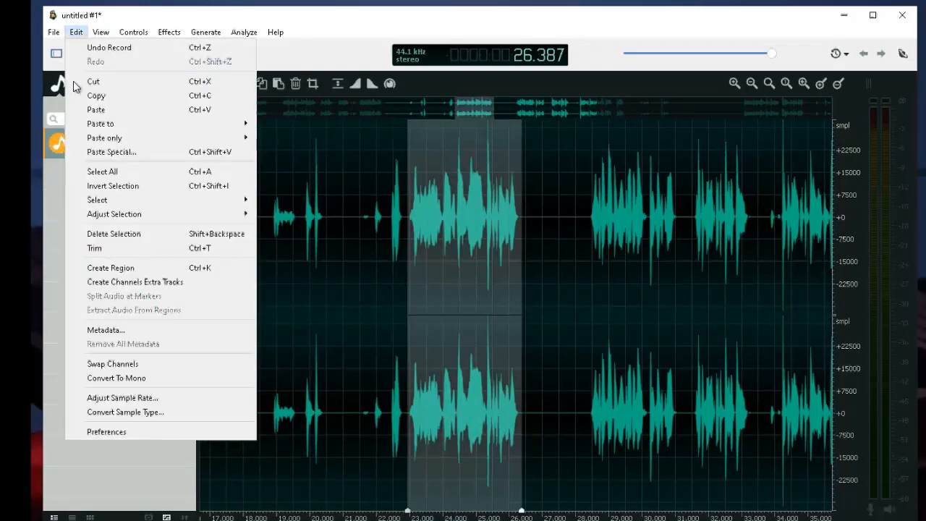
{"action": "left_click", "coordinate": [87, 102]}
{"action": "left_click", "coordinate": [76, 32]}
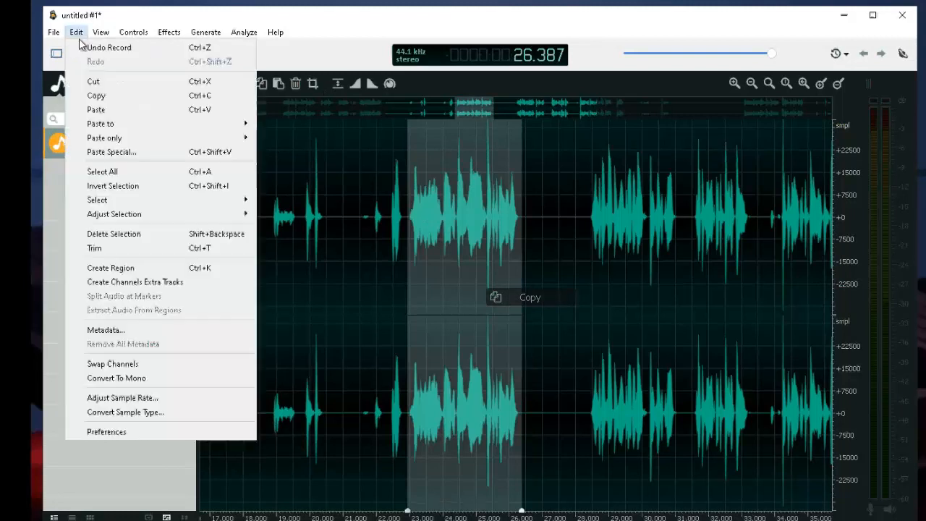
{"action": "mouse_move", "coordinate": [228, 125]}
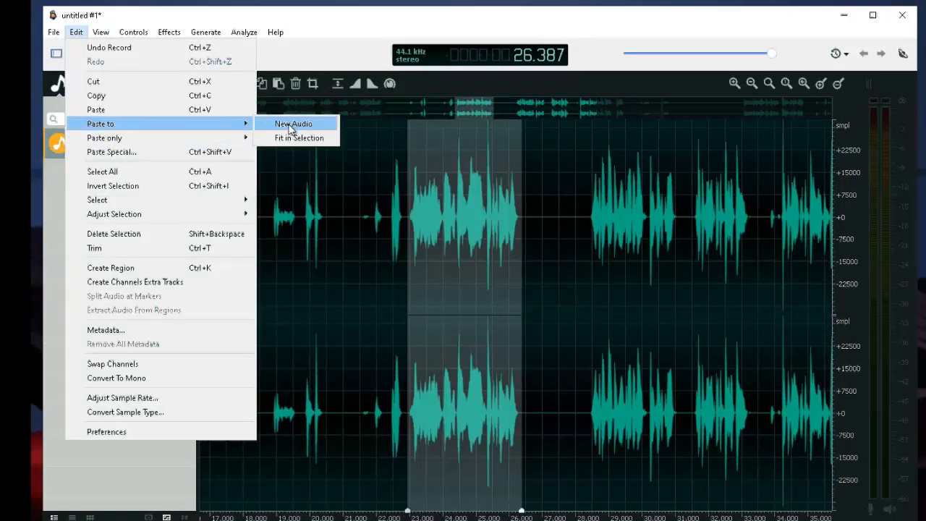
{"action": "left_click", "coordinate": [289, 123]}
{"action": "left_click", "coordinate": [105, 55]}
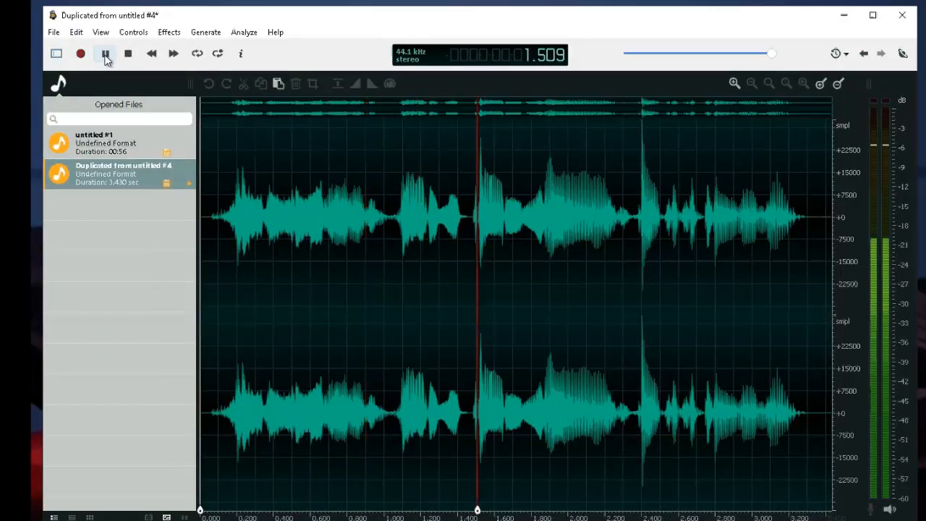
Save the new audio as RCLive2.mp3 in the TEMP folder, keeping the MP3 (MPEG Layer 3) format.
{"action": "left_click", "coordinate": [54, 32]}
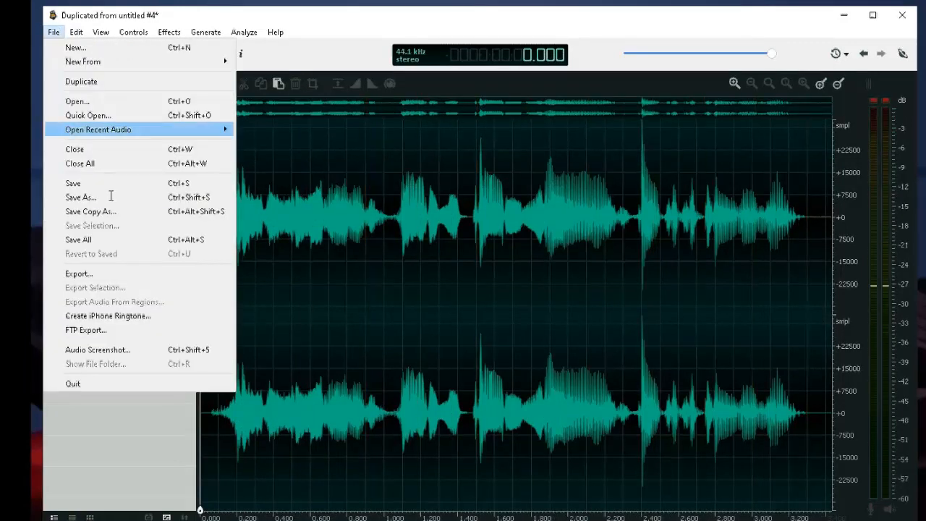
{"action": "left_click", "coordinate": [81, 197]}
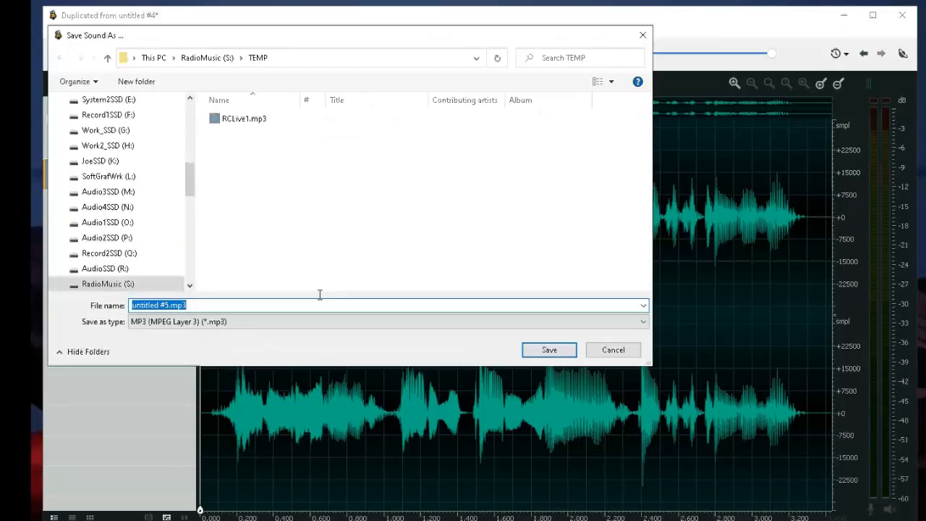
{"action": "left_click", "coordinate": [240, 120]}
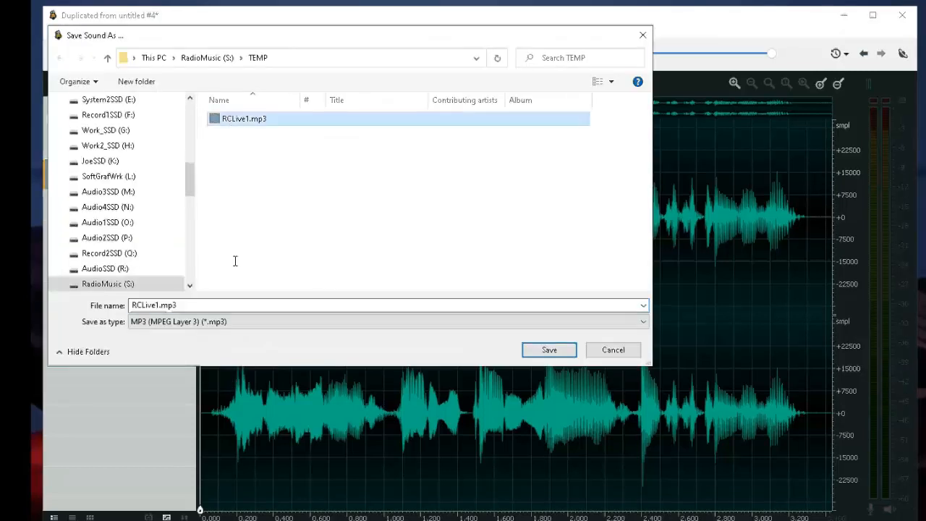
{"action": "double_click", "coordinate": [216, 306]}
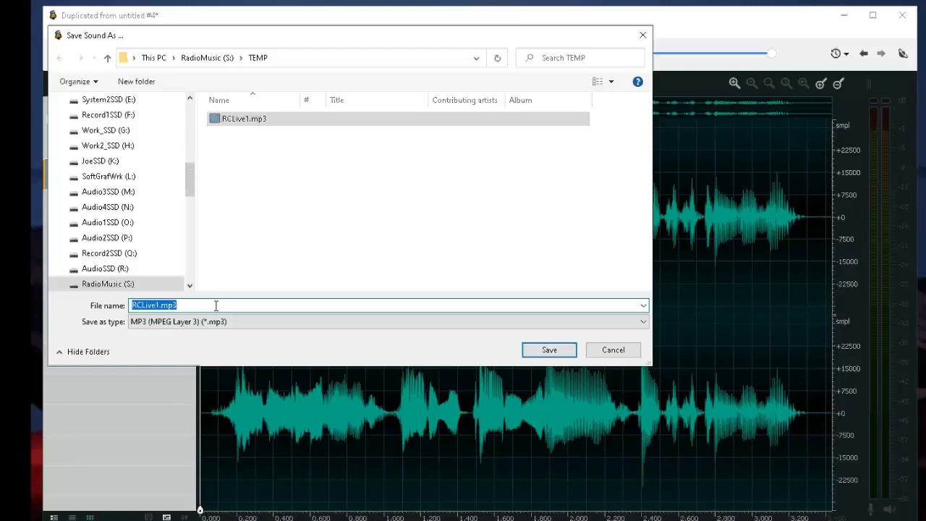
{"action": "key", "text": "Home"}
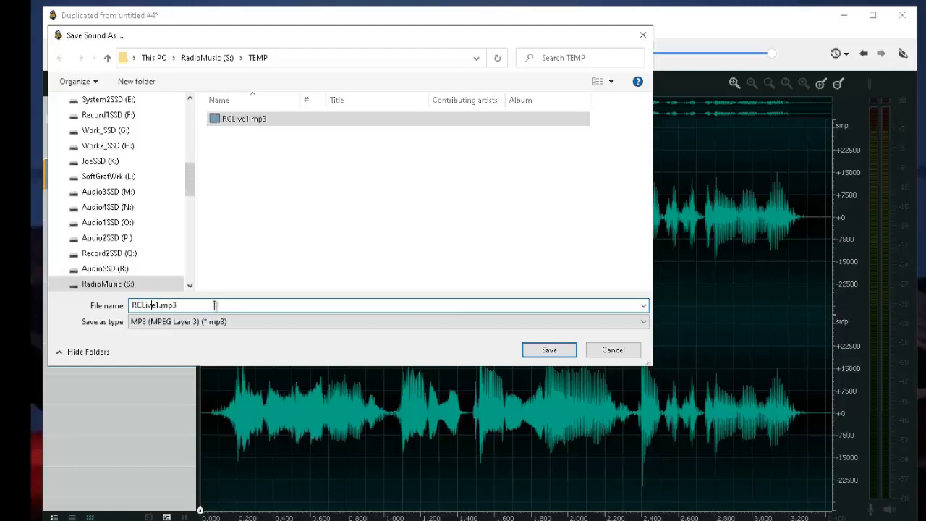
{"action": "key", "text": "Right"}
{"action": "key", "text": "Right"}
{"action": "key", "text": "Right"}
{"action": "key", "text": "Right"}
{"action": "key", "text": "Right"}
{"action": "key", "text": "Right"}
{"action": "key", "text": "Right"}
{"action": "key", "text": "BackSpace"}
{"action": "type", "text": "2"}
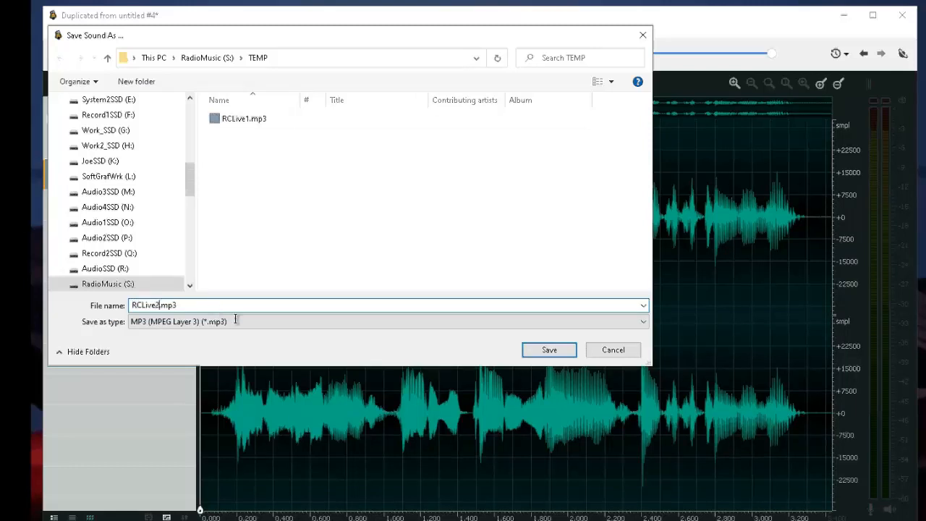
{"action": "left_click", "coordinate": [547, 350]}
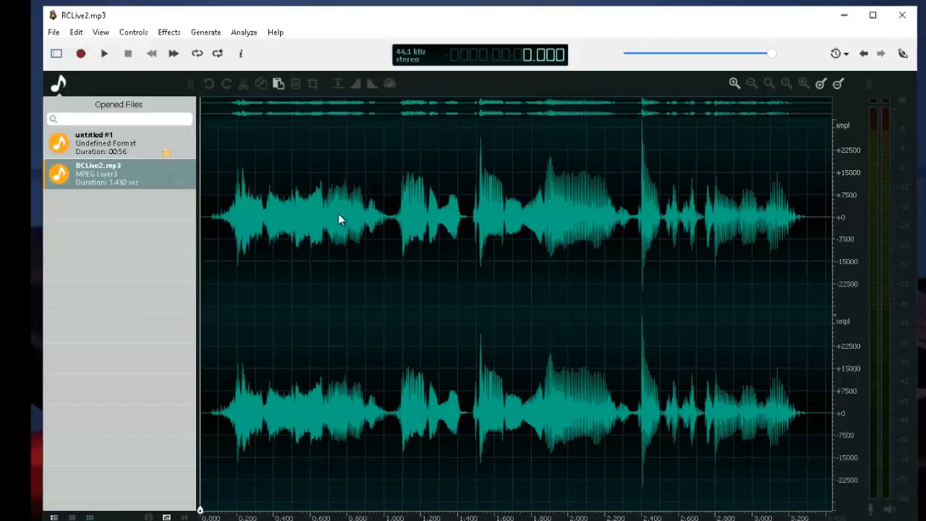
Close RCLive2.mp3 and play the untitled #1 recording from about 28.24 seconds.
{"action": "left_click", "coordinate": [188, 167]}
{"action": "left_click", "coordinate": [583, 269]}
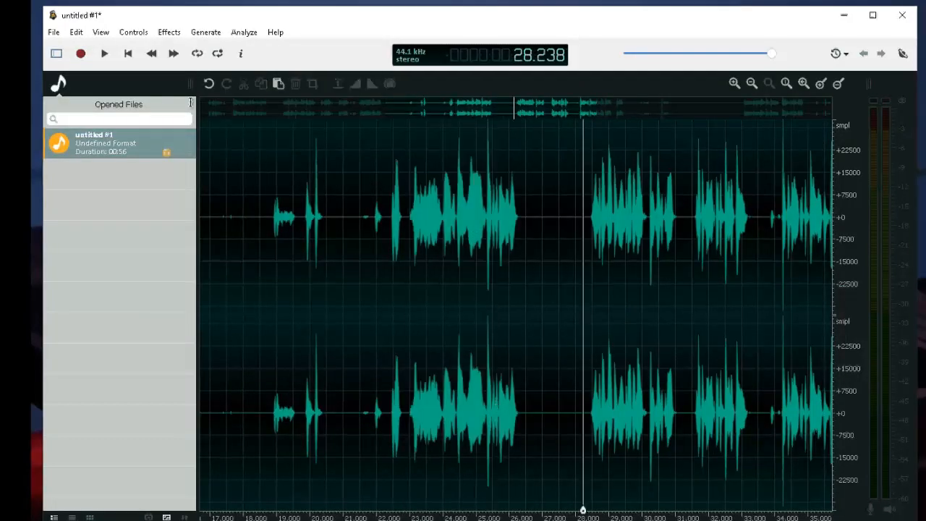
{"action": "left_click", "coordinate": [105, 55]}
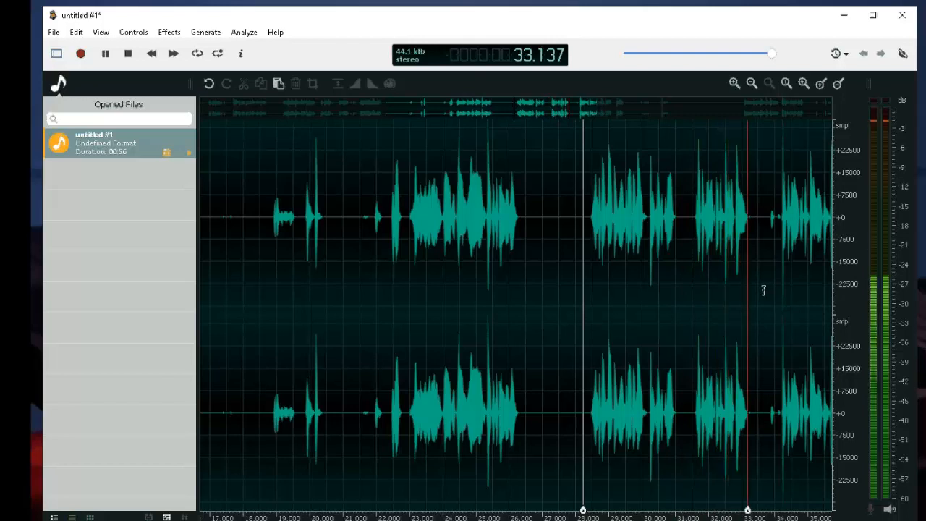
Place the cursor at about 33.92 seconds, listen to the phrase from there and stop playback.
{"action": "left_click_drag", "start_coordinate": [764, 292], "coordinate": [304, 262]}
{"action": "key", "text": "space"}
{"action": "left_click_drag", "start_coordinate": [682, 111], "coordinate": [605, 122]}
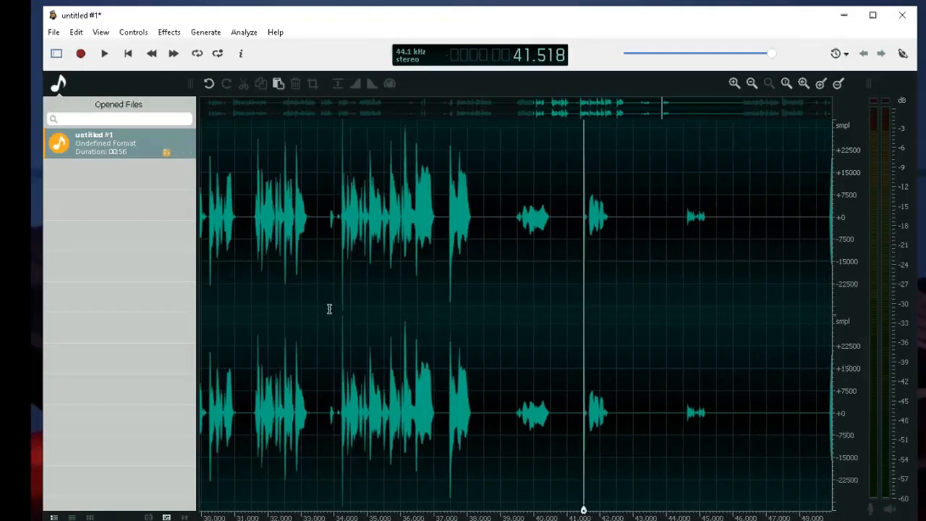
{"action": "left_click", "coordinate": [332, 309]}
{"action": "key", "text": "space"}
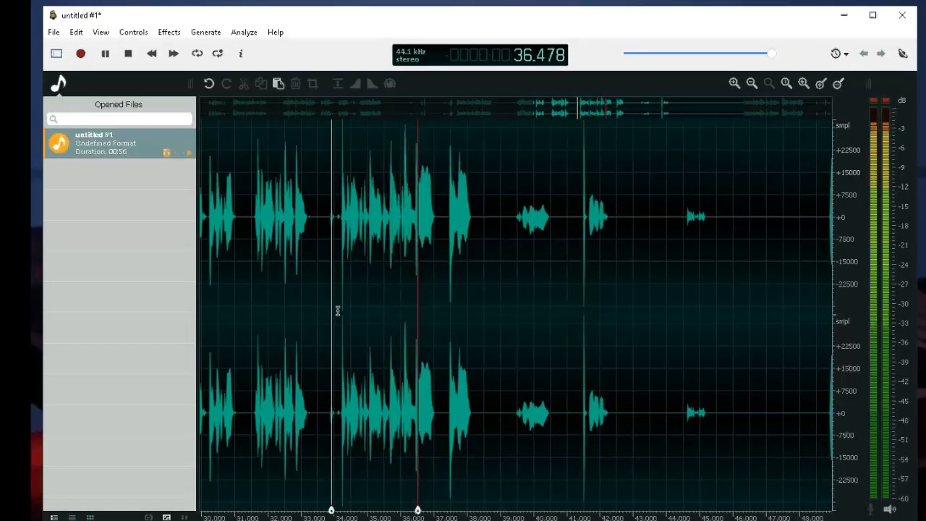
{"action": "key", "text": "space"}
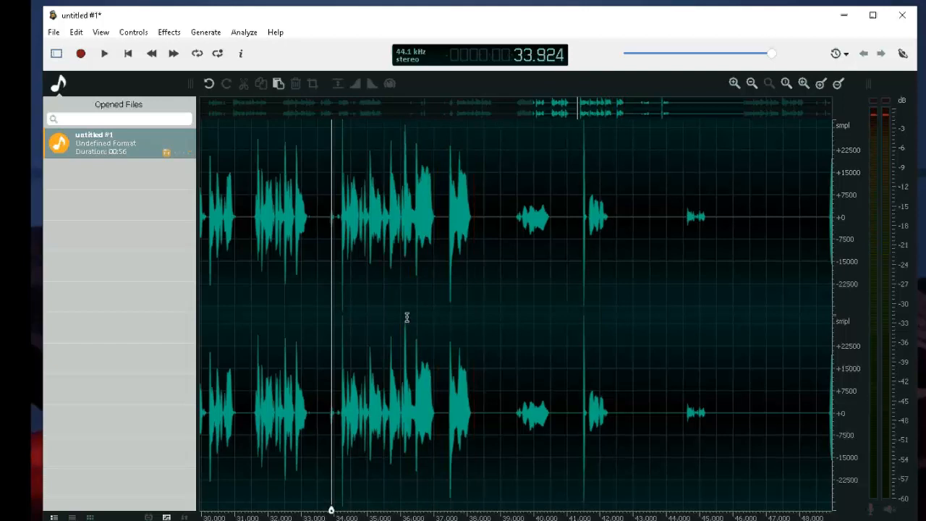
Select the phrase between about 34.08 and 38.26 seconds in the recording.
{"action": "right_click", "coordinate": [478, 255]}
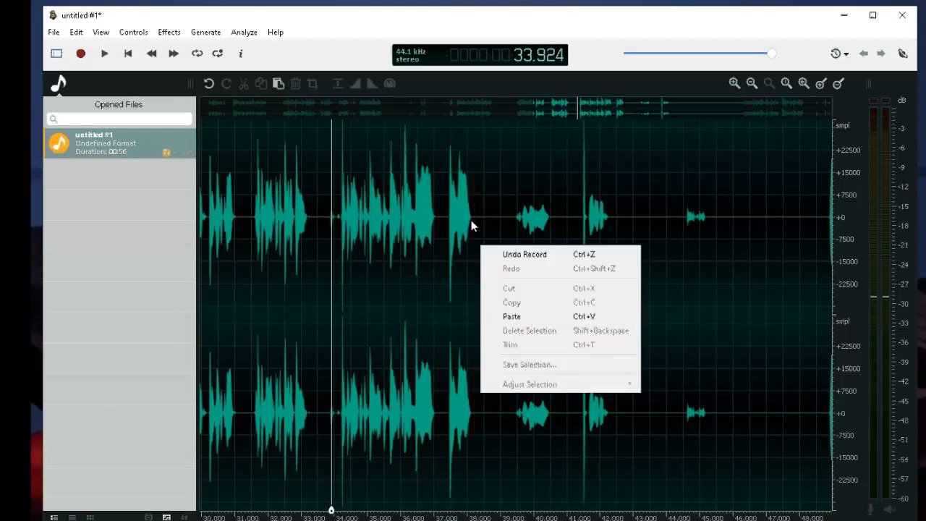
{"action": "left_click", "coordinate": [471, 222]}
{"action": "left_click", "coordinate": [476, 232]}
{"action": "left_click_drag", "start_coordinate": [476, 232], "coordinate": [337, 266]}
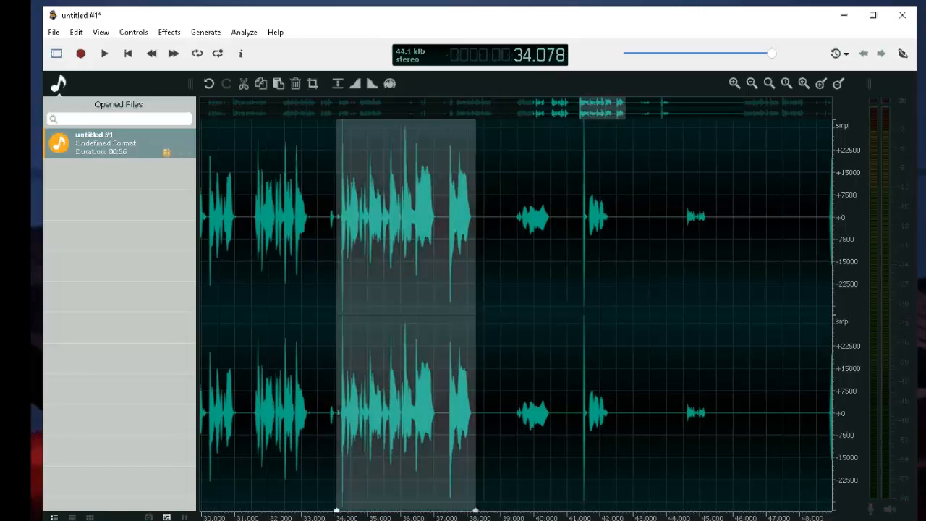
Copy the selection from the long recording into another new audio and listen to the result.
{"action": "left_click", "coordinate": [76, 32]}
{"action": "left_click", "coordinate": [97, 95]}
{"action": "left_click", "coordinate": [76, 32]}
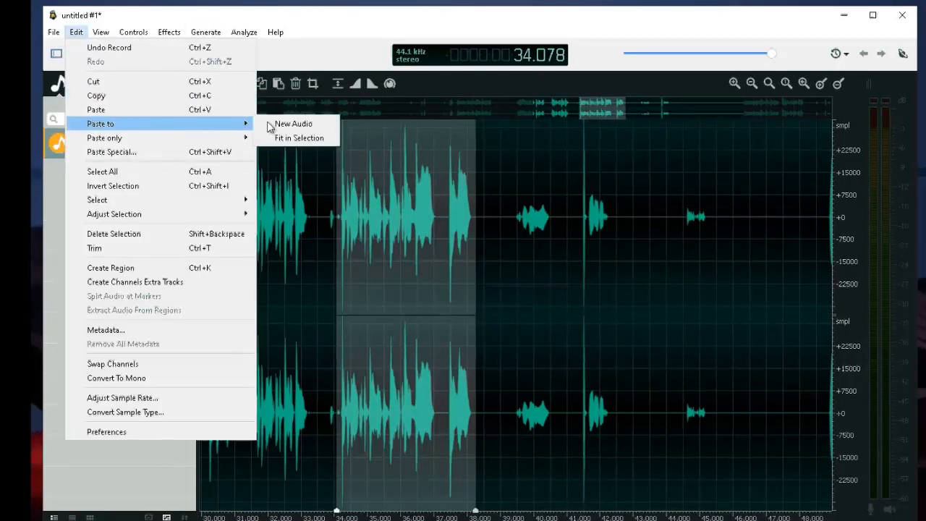
{"action": "left_click", "coordinate": [273, 126]}
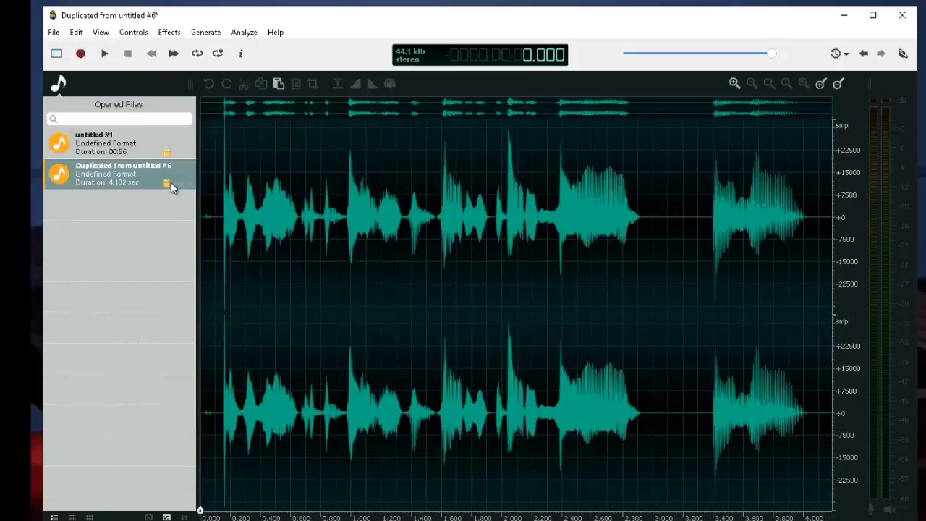
{"action": "left_click", "coordinate": [109, 51]}
Cut the silent gap between about 2.952 and 3.296 seconds out of the new audio.
{"action": "left_click_drag", "start_coordinate": [647, 248], "coordinate": [697, 248]}
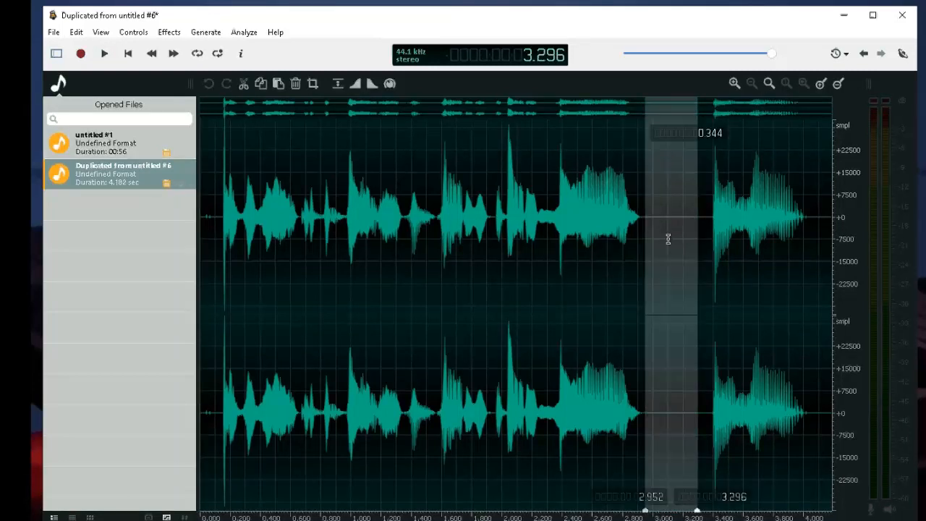
{"action": "left_click", "coordinate": [75, 32]}
{"action": "left_click", "coordinate": [93, 81]}
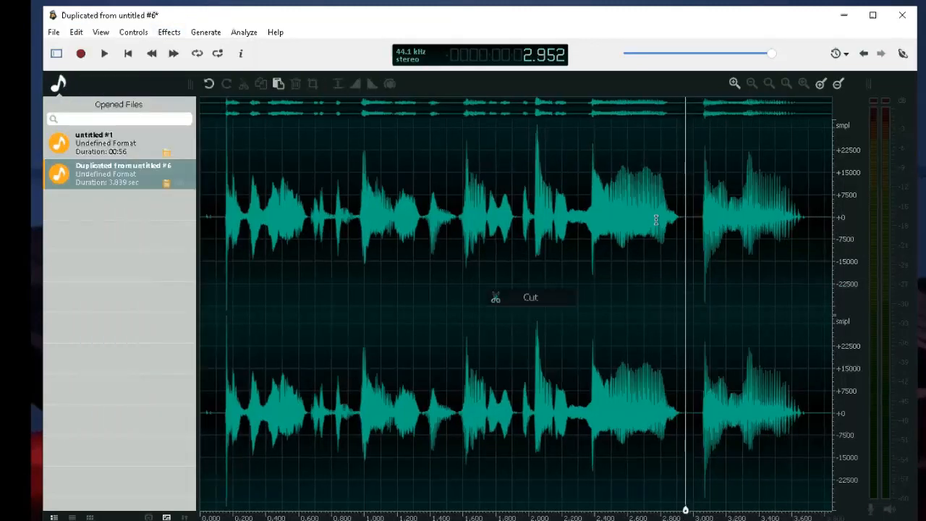
Silence the stretch from the start to about 0.128 seconds in the new audio and play the result.
{"action": "left_click_drag", "start_coordinate": [219, 232], "coordinate": [132, 233]}
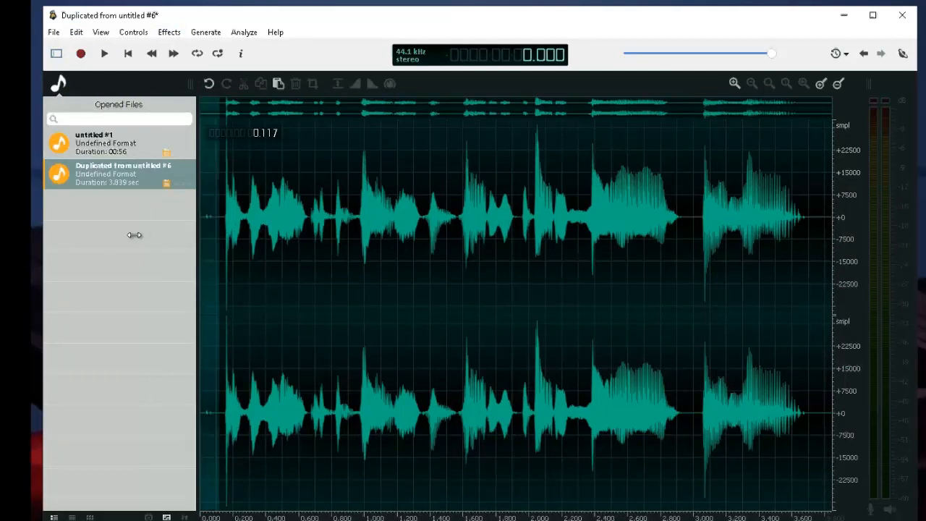
{"action": "left_click", "coordinate": [219, 298]}
{"action": "left_click_drag", "start_coordinate": [220, 299], "coordinate": [221, 301]}
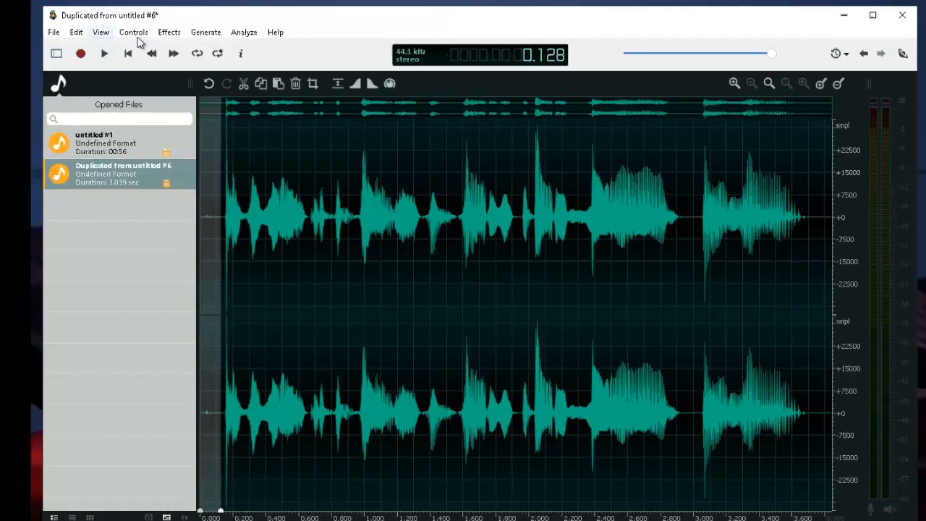
{"action": "left_click", "coordinate": [170, 34]}
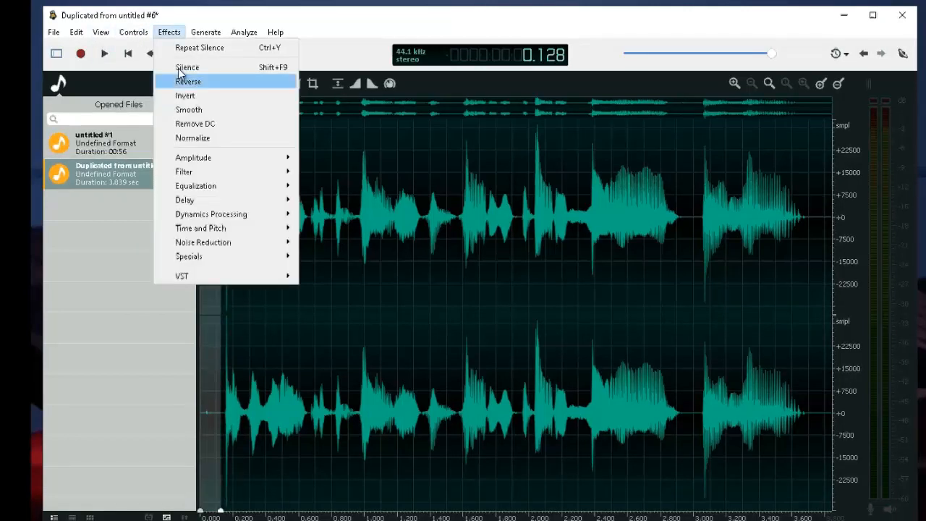
{"action": "left_click", "coordinate": [182, 68]}
{"action": "left_click", "coordinate": [204, 285]}
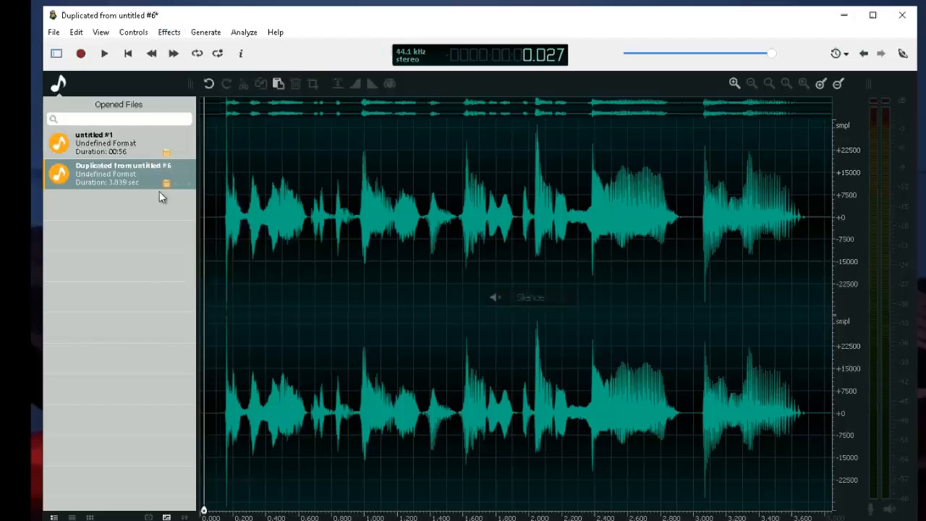
{"action": "left_click", "coordinate": [106, 53]}
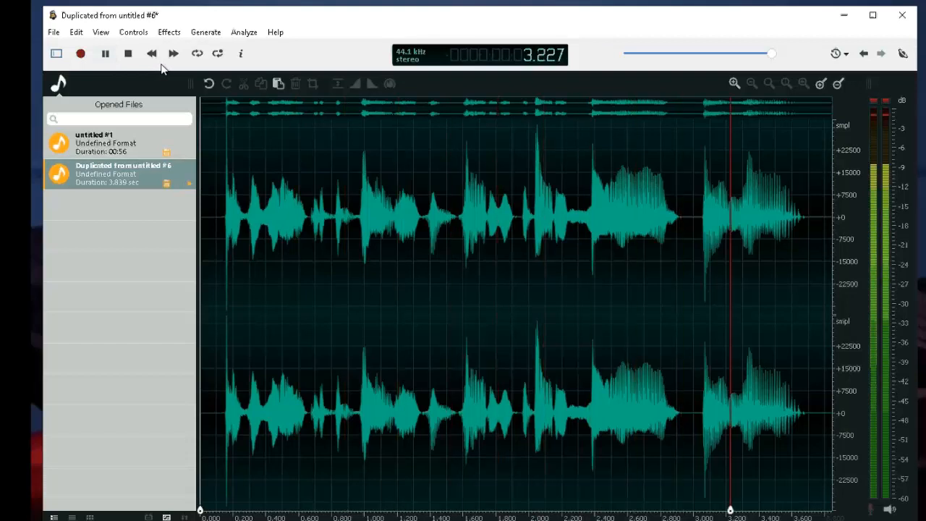
Save the cleaned audio as RCLive3.mp3 in the TEMP folder.
{"action": "left_click", "coordinate": [53, 31]}
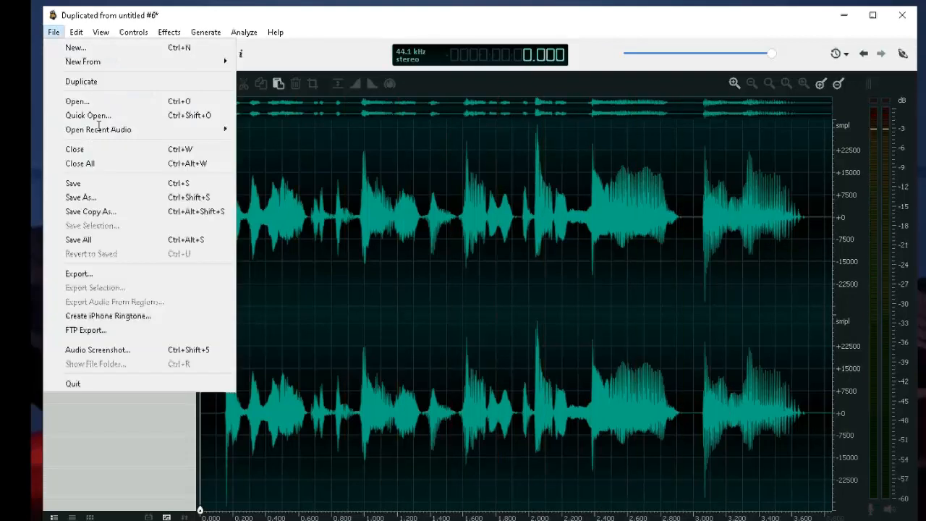
{"action": "left_click", "coordinate": [116, 195]}
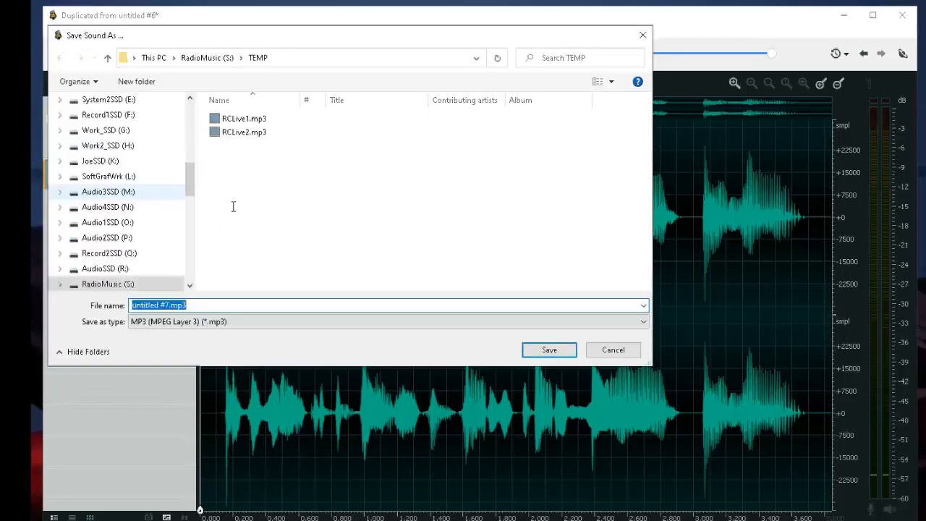
{"action": "left_click", "coordinate": [244, 133]}
{"action": "left_click", "coordinate": [247, 305]}
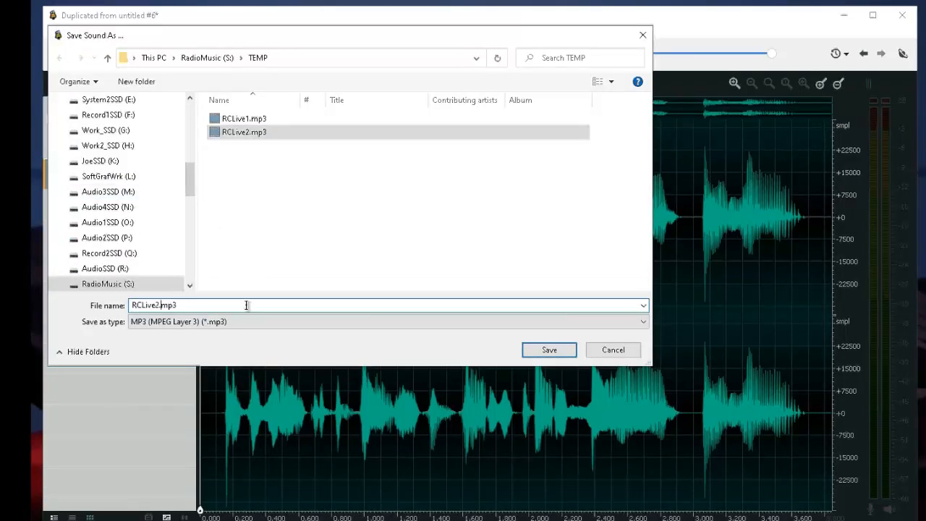
{"action": "key", "text": "BackSpace"}
{"action": "type", "text": "3"}
{"action": "left_click", "coordinate": [567, 349]}
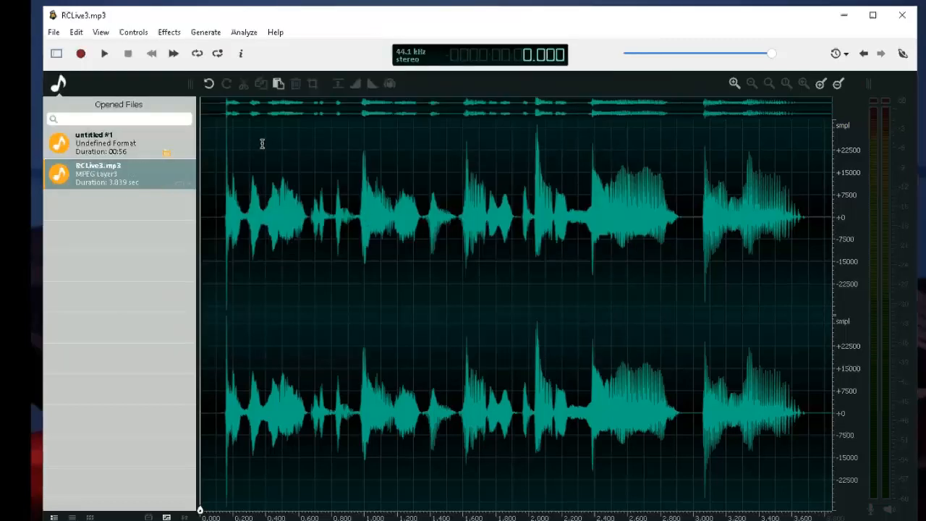
Close RCLive3.mp3, play the long recording to find the next phrase, replay from about 48.75 seconds and stop playback.
{"action": "left_click", "coordinate": [188, 166]}
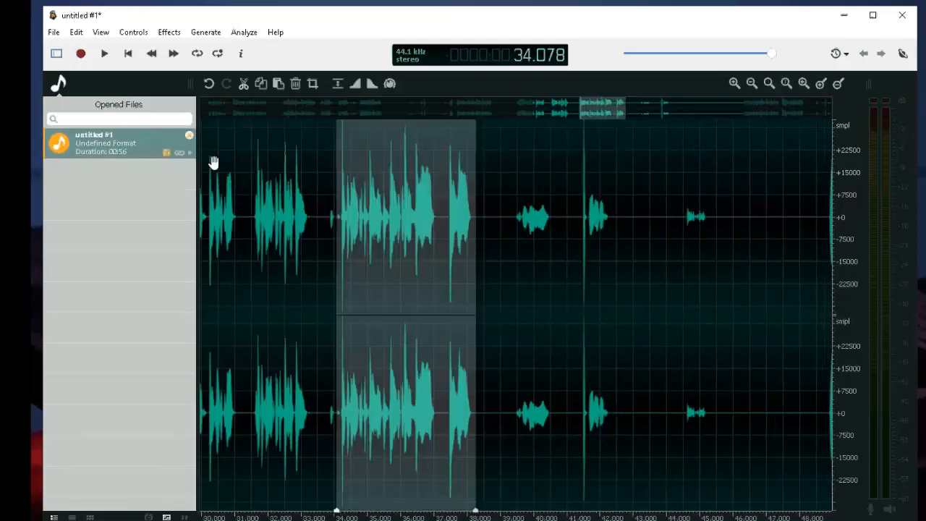
{"action": "left_click", "coordinate": [563, 322]}
{"action": "key", "text": "space"}
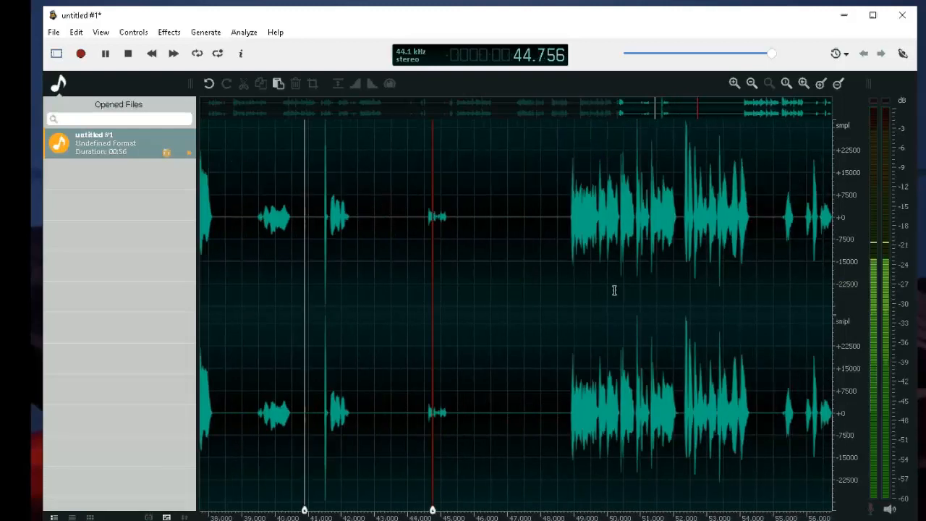
{"action": "left_click", "coordinate": [566, 289]}
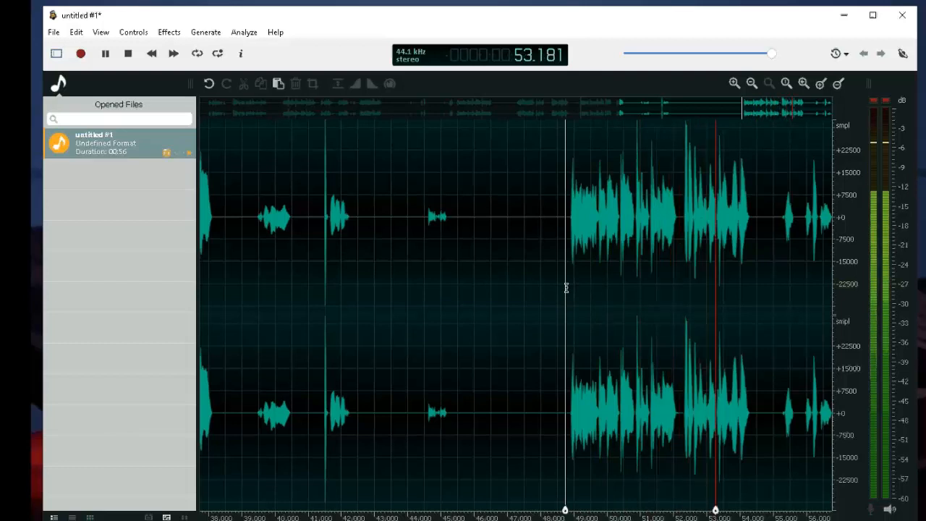
{"action": "key", "text": "space"}
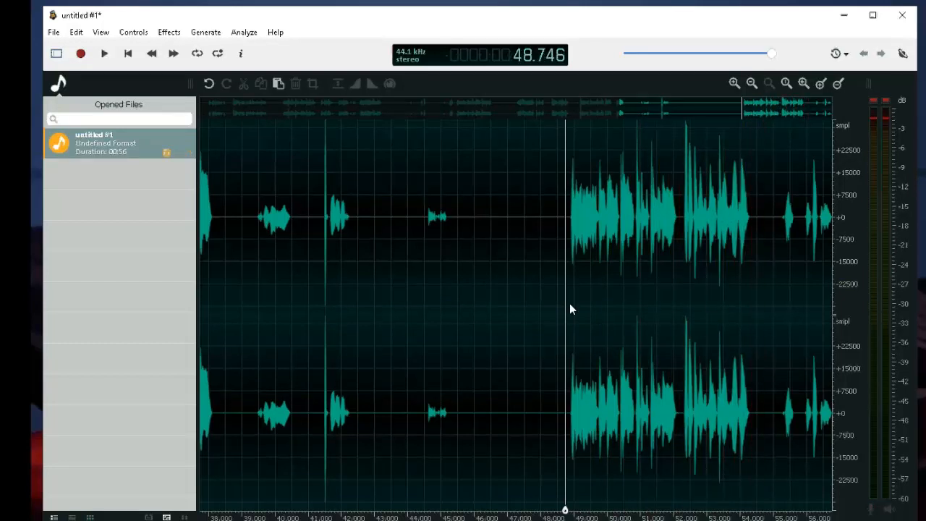
Copy the phrase between about 48.75 and 54.34 seconds of the recording into a new audio and listen to it.
{"action": "left_click_drag", "start_coordinate": [565, 311], "coordinate": [751, 327]}
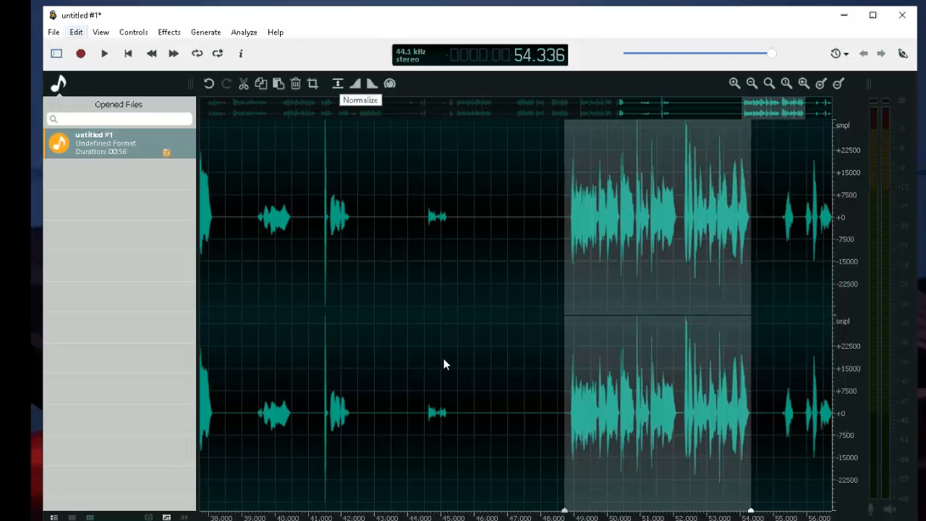
{"action": "left_click", "coordinate": [77, 33]}
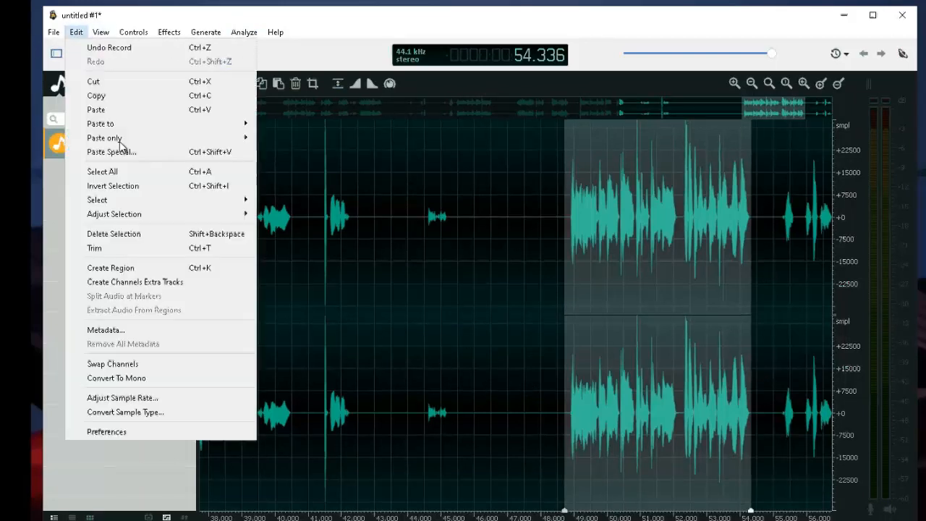
{"action": "left_click", "coordinate": [116, 96]}
{"action": "left_click", "coordinate": [77, 32]}
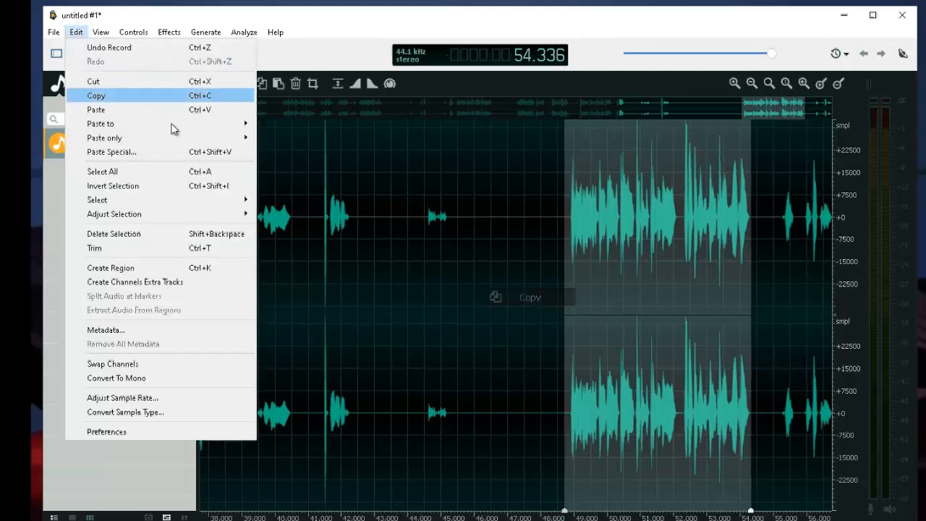
{"action": "mouse_move", "coordinate": [200, 125]}
{"action": "left_click", "coordinate": [285, 128]}
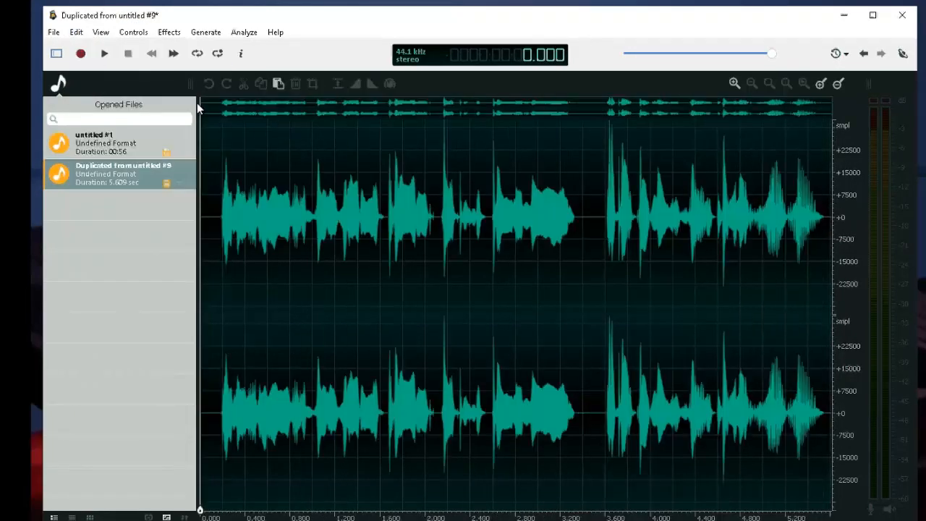
{"action": "key", "text": "space"}
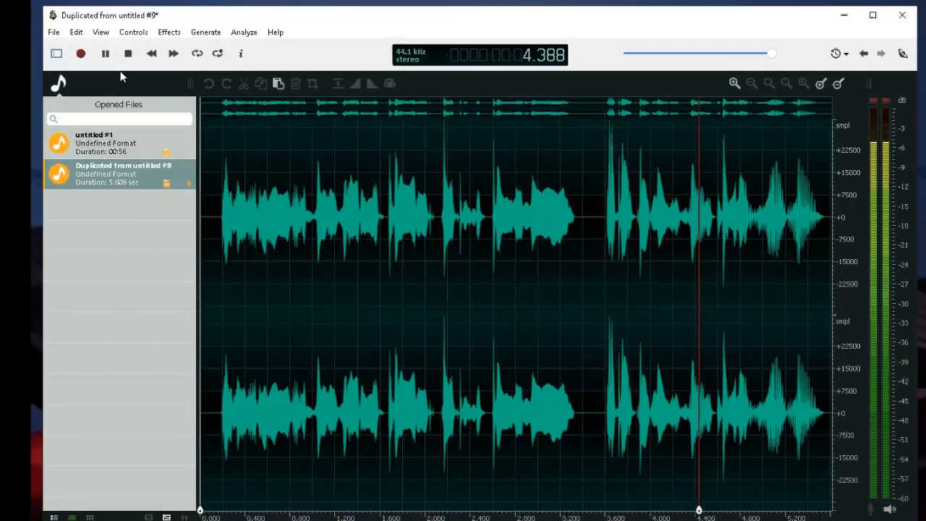
Save the new audio as RCLive4.mp3 in the TEMP folder.
{"action": "left_click", "coordinate": [54, 32]}
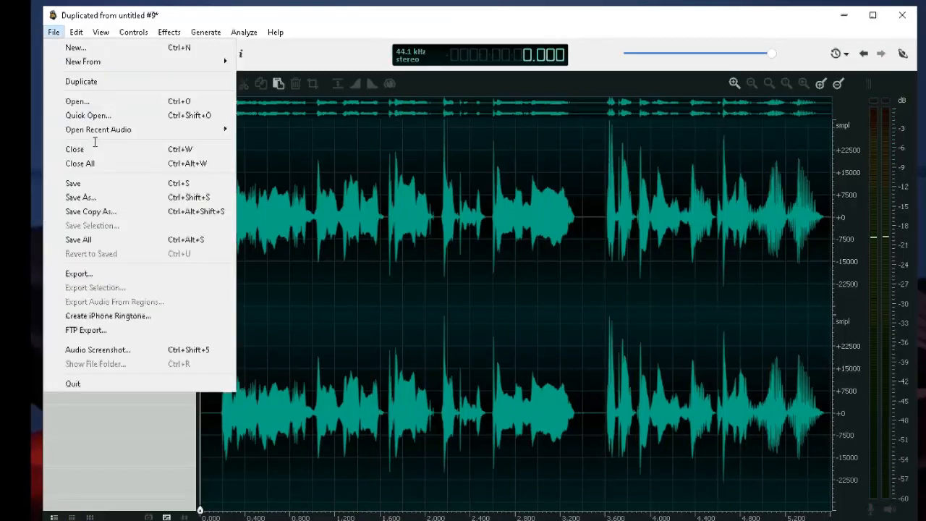
{"action": "left_click", "coordinate": [114, 196]}
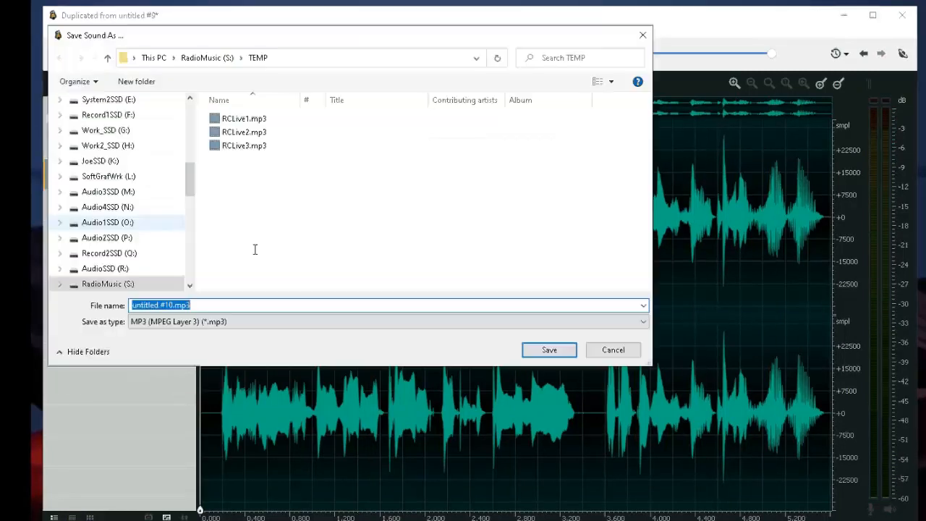
{"action": "left_click", "coordinate": [247, 148]}
{"action": "double_click", "coordinate": [256, 309]}
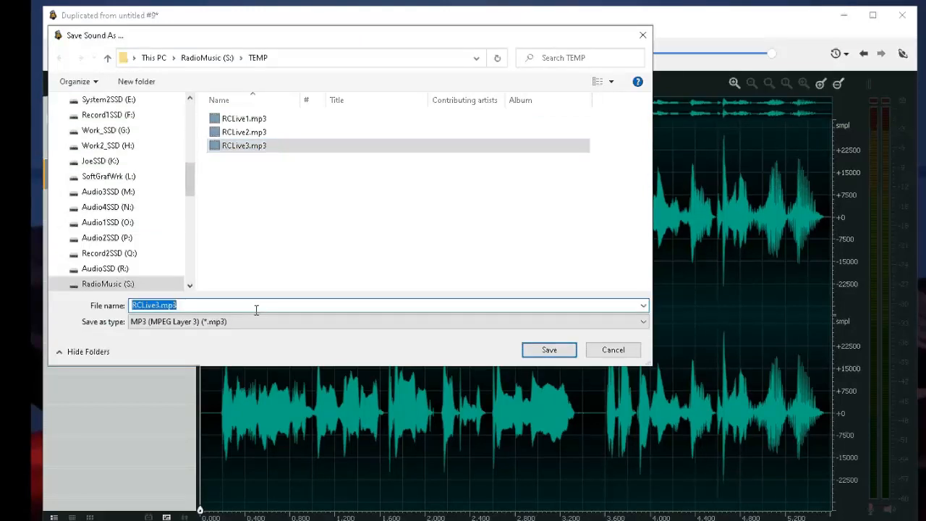
{"action": "left_click", "coordinate": [256, 310]}
{"action": "key", "text": "Left"}
{"action": "key", "text": "BackSpace"}
{"action": "type", "text": "4"}
{"action": "left_click", "coordinate": [549, 350]}
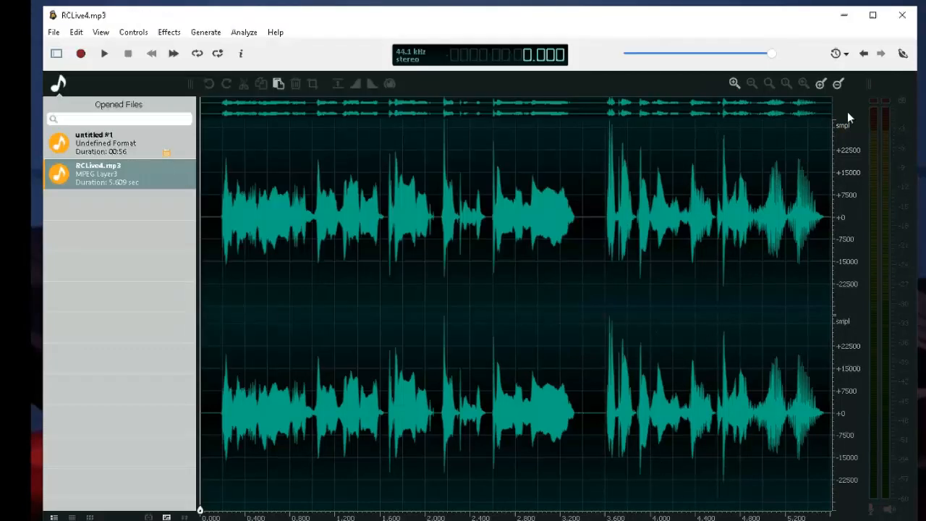
Close ocenaudio and switch to RadioDJ with its configuration window open.
{"action": "left_click", "coordinate": [902, 14]}
{"action": "left_click", "coordinate": [543, 295]}
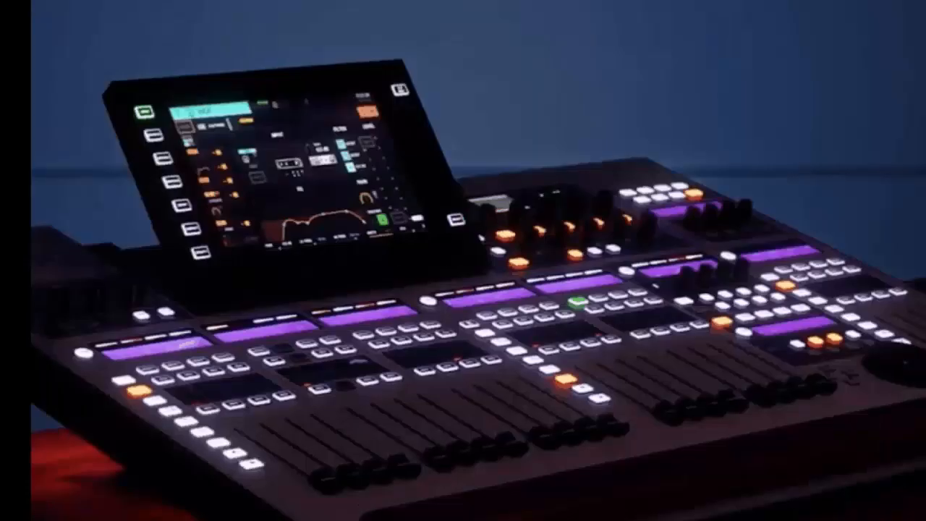
{"action": "key", "text": "super"}
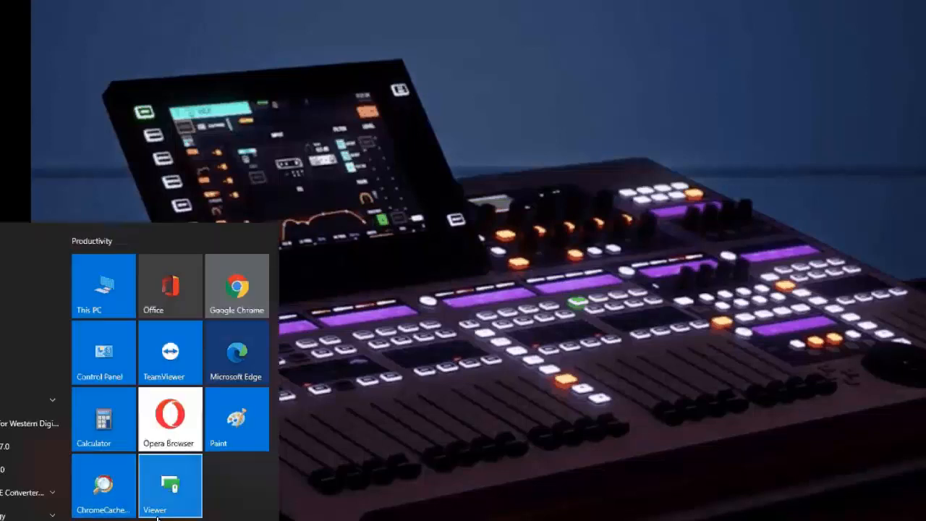
{"action": "scroll", "coordinate": [159, 516], "scroll_direction": "down", "scroll_amount": 3}
{"action": "scroll", "coordinate": [166, 434], "scroll_direction": "down", "scroll_amount": 5}
{"action": "scroll", "coordinate": [174, 405], "scroll_direction": "down", "scroll_amount": 10}
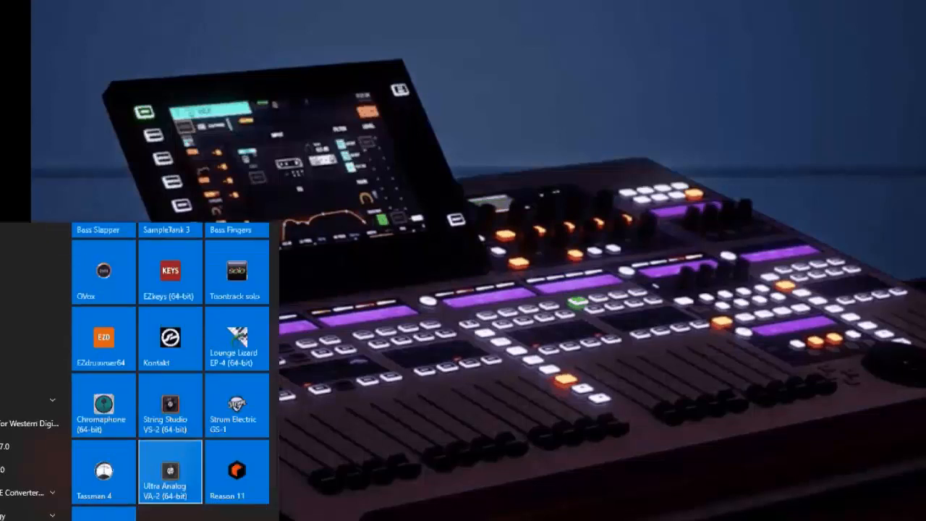
{"action": "left_click", "coordinate": [716, 368]}
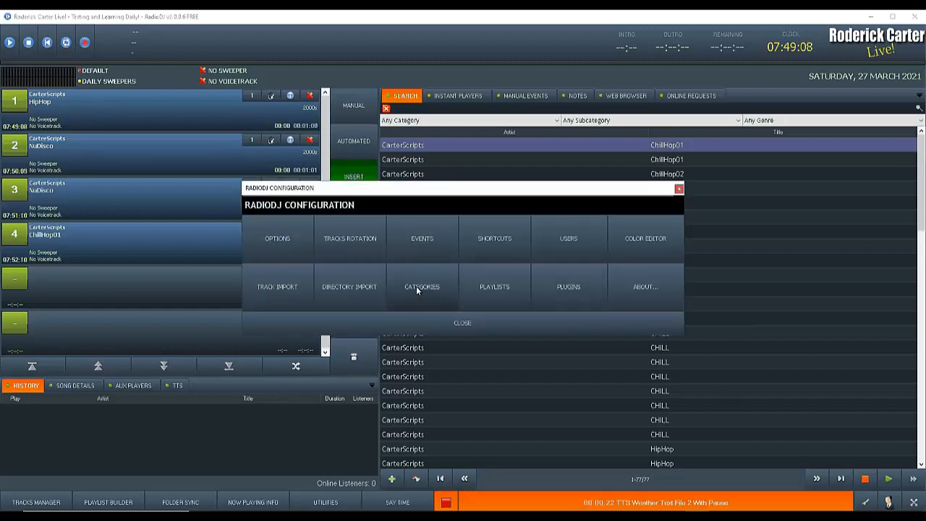
{"action": "left_click", "coordinate": [422, 288]}
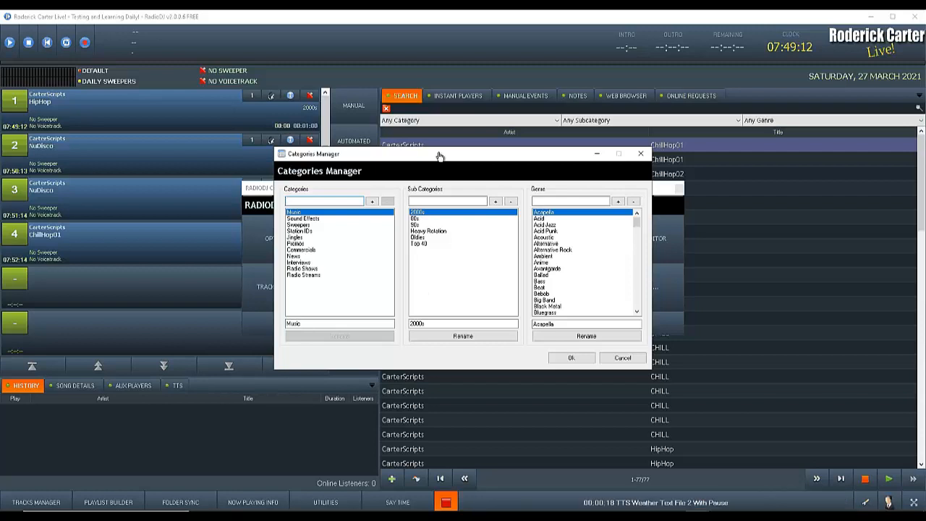
{"action": "left_click", "coordinate": [632, 362]}
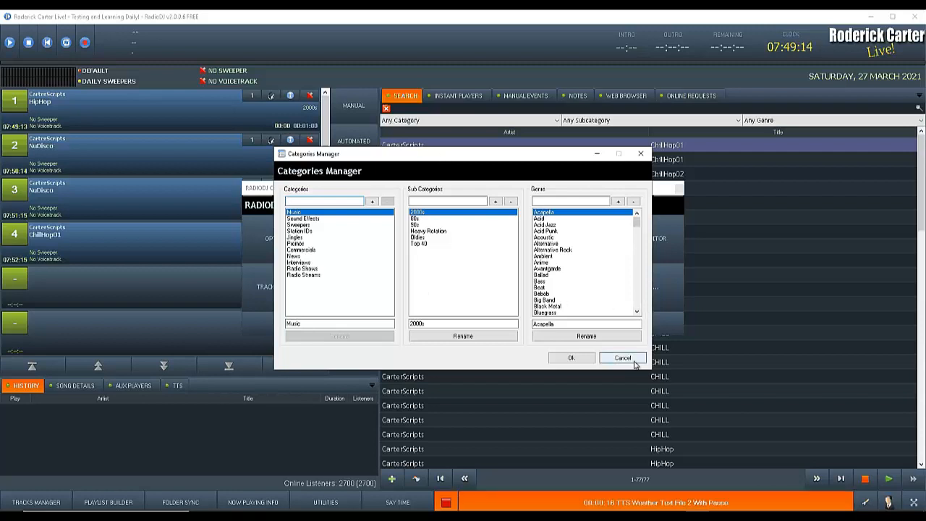
{"action": "left_click", "coordinate": [591, 327]}
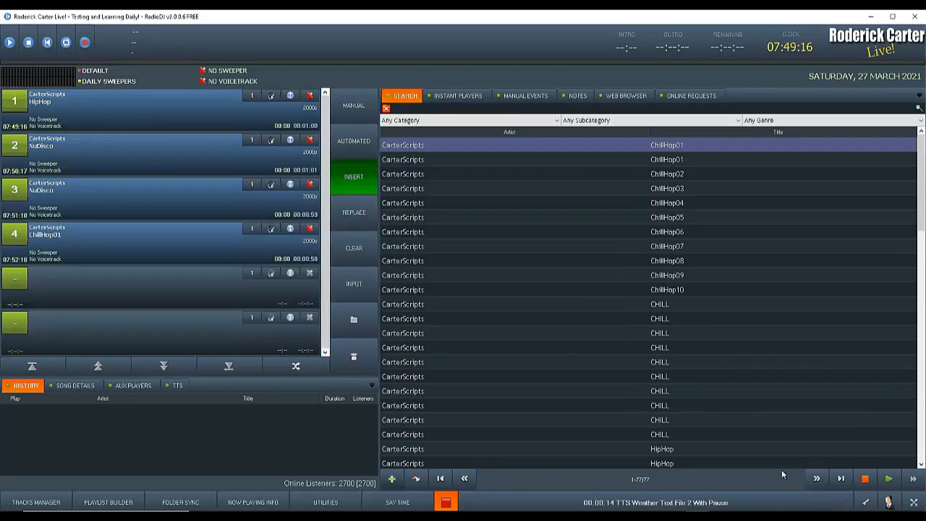
Open the Categories Manager from the RadioDJ configuration and look through its categories and genres.
{"action": "left_click", "coordinate": [866, 502]}
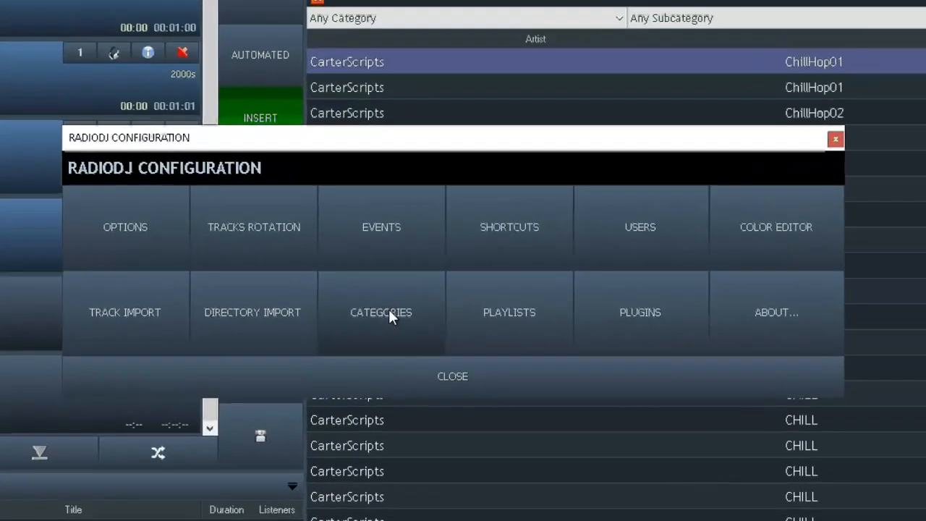
{"action": "left_click", "coordinate": [388, 311]}
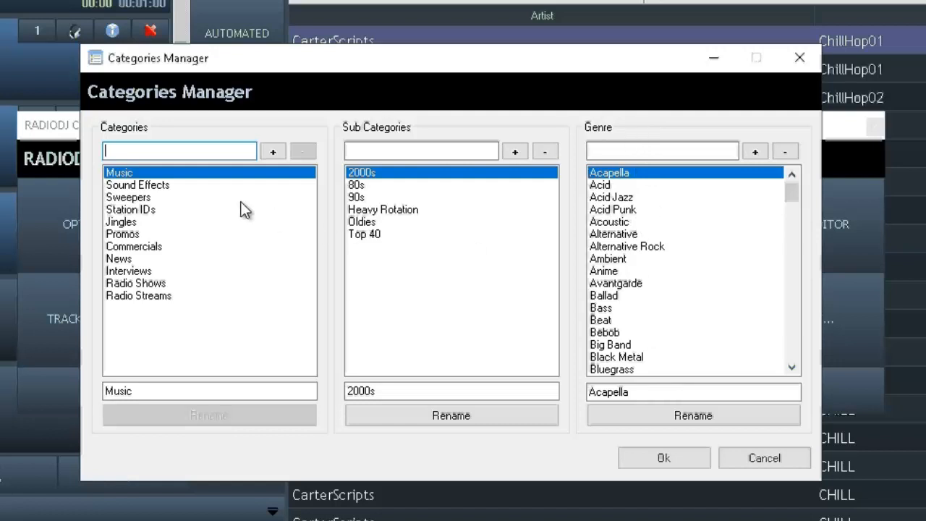
{"action": "left_click", "coordinate": [120, 273]}
{"action": "left_click", "coordinate": [119, 296]}
{"action": "left_click", "coordinate": [134, 175]}
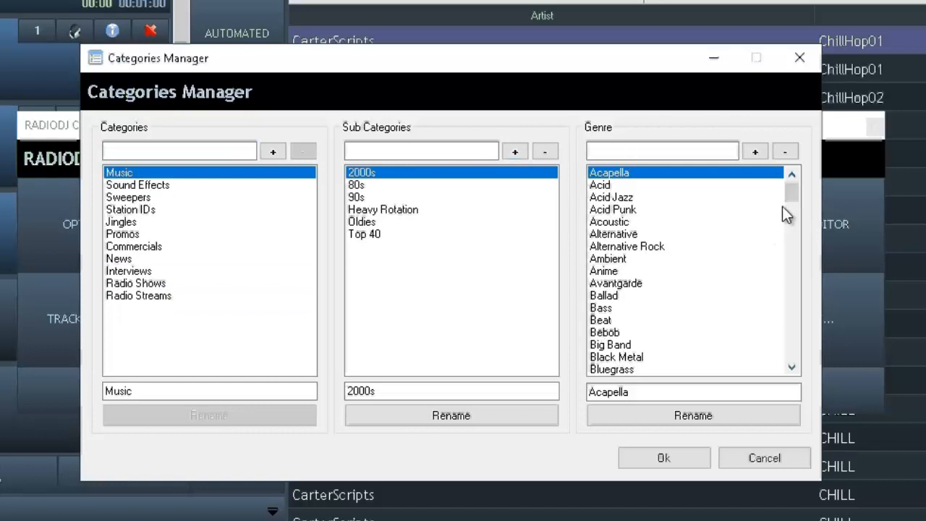
{"action": "left_click_drag", "start_coordinate": [787, 195], "coordinate": [800, 328]}
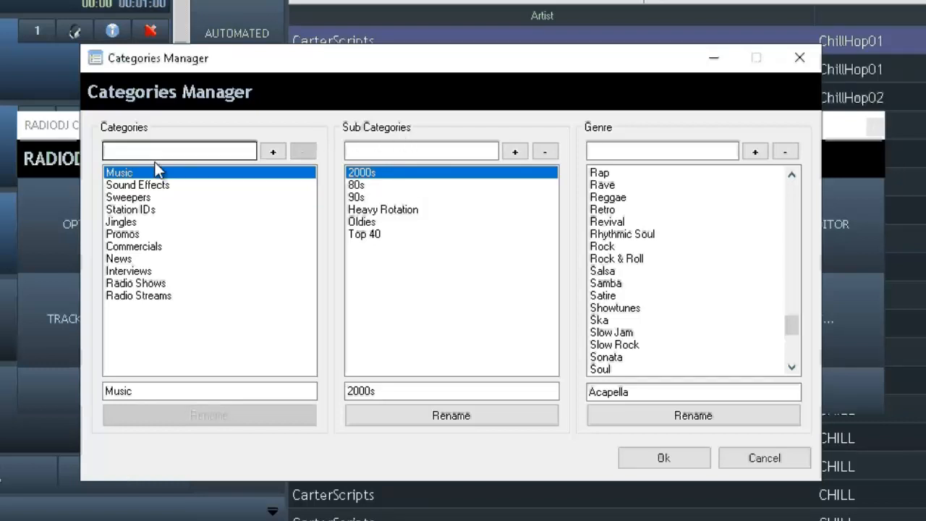
Add a subcategory named after the host's live show to the Sweepers category and save the category changes.
{"action": "left_click", "coordinate": [132, 198]}
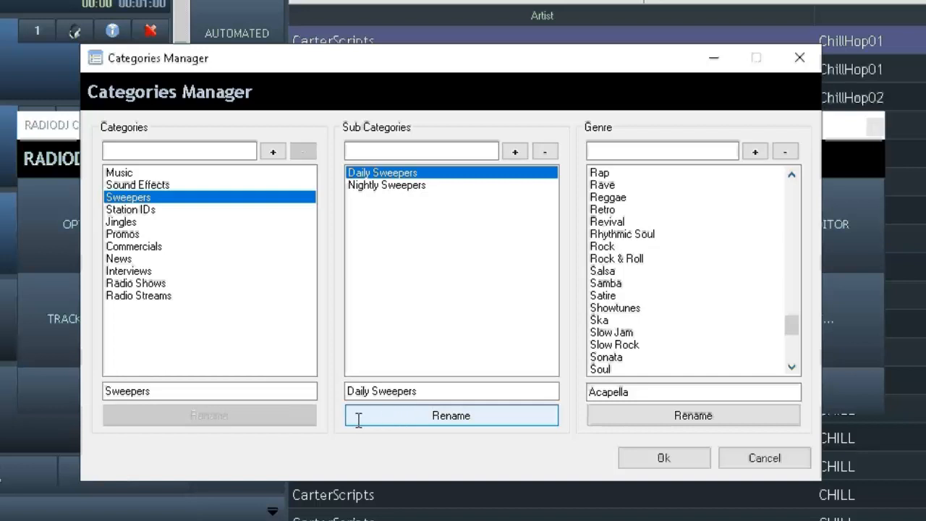
{"action": "left_click", "coordinate": [409, 155]}
{"action": "left_click", "coordinate": [408, 155]}
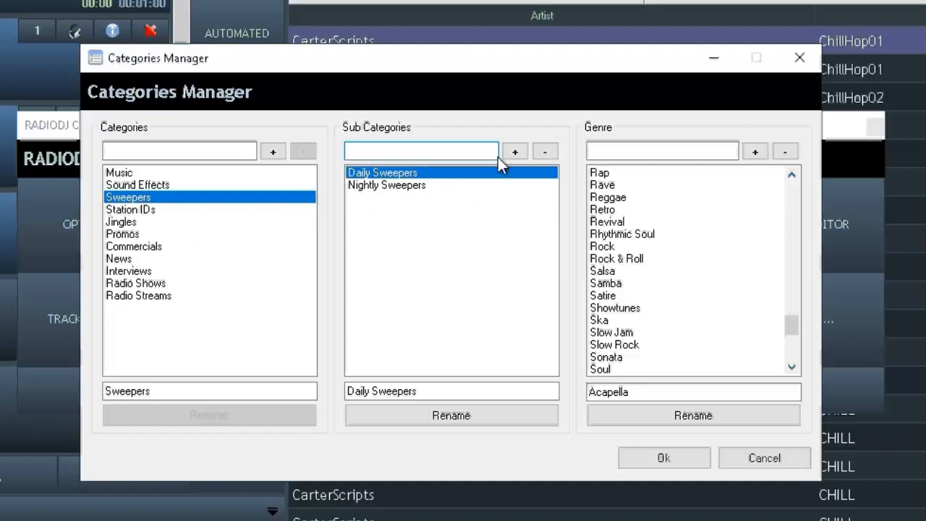
{"action": "type", "text": "Roderick Carter Live"}
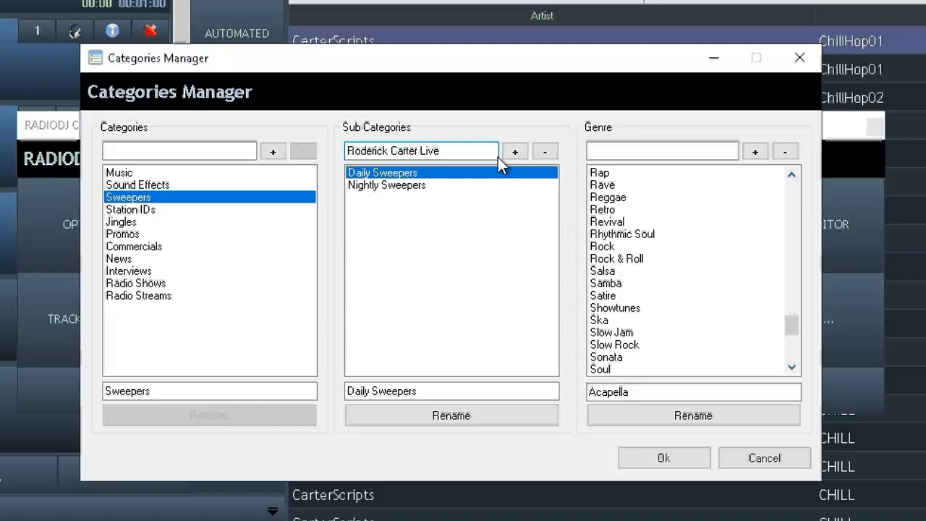
{"action": "left_click", "coordinate": [513, 152]}
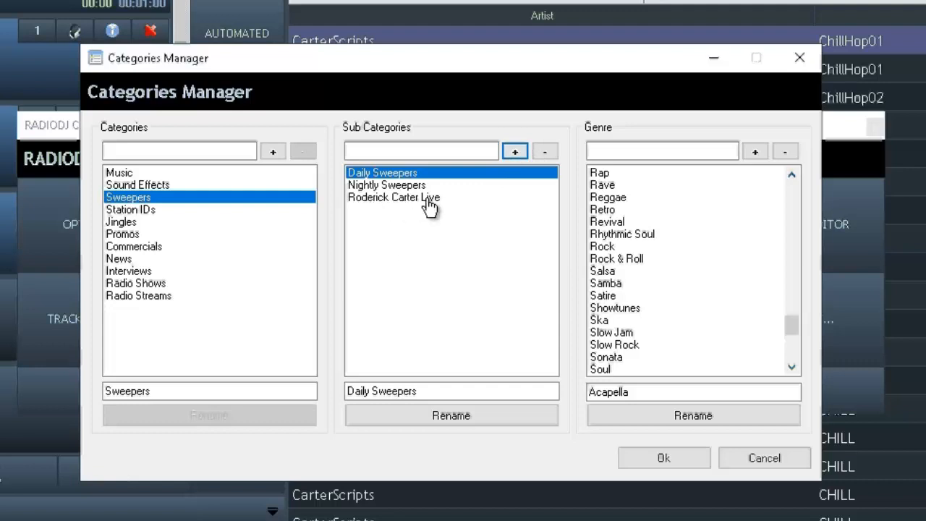
{"action": "left_click", "coordinate": [664, 461]}
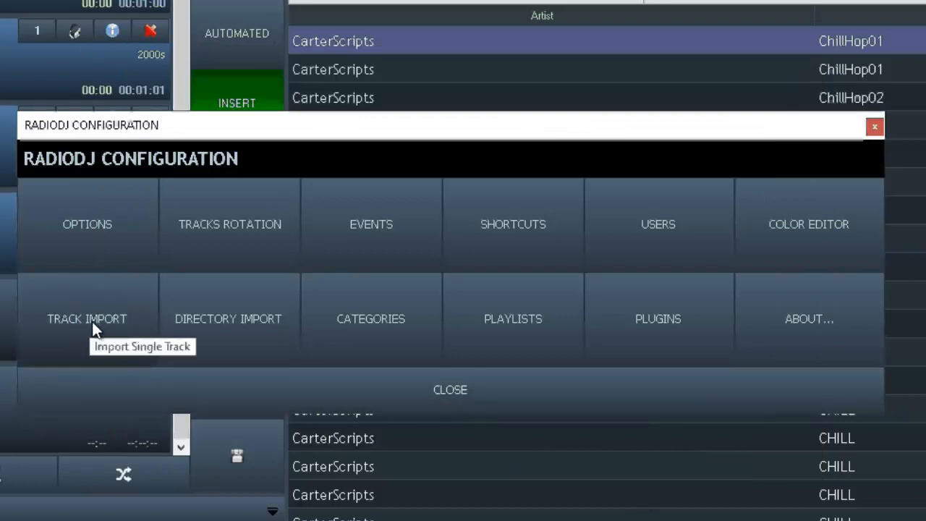
Start a directory import and choose the TEMP folder on the RadioMusic (S:) drive as its source.
{"action": "left_click", "coordinate": [217, 322]}
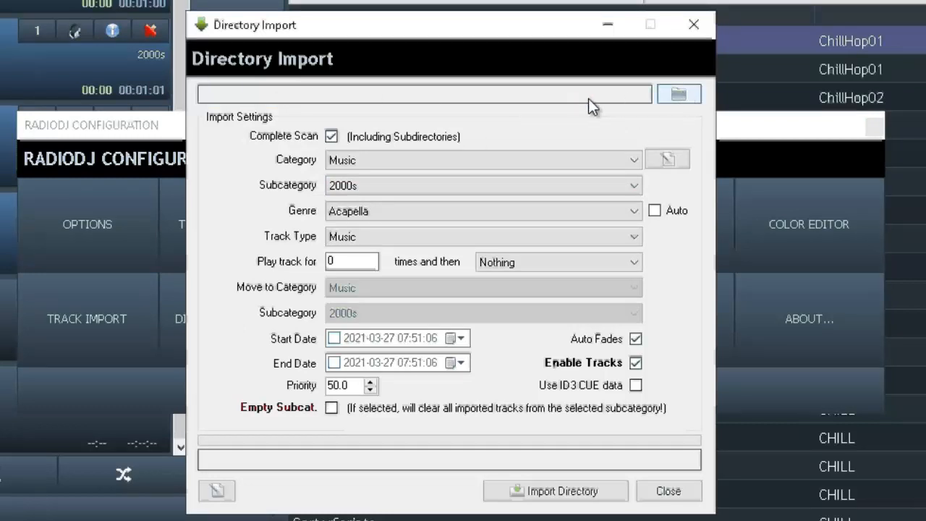
{"action": "left_click", "coordinate": [683, 91]}
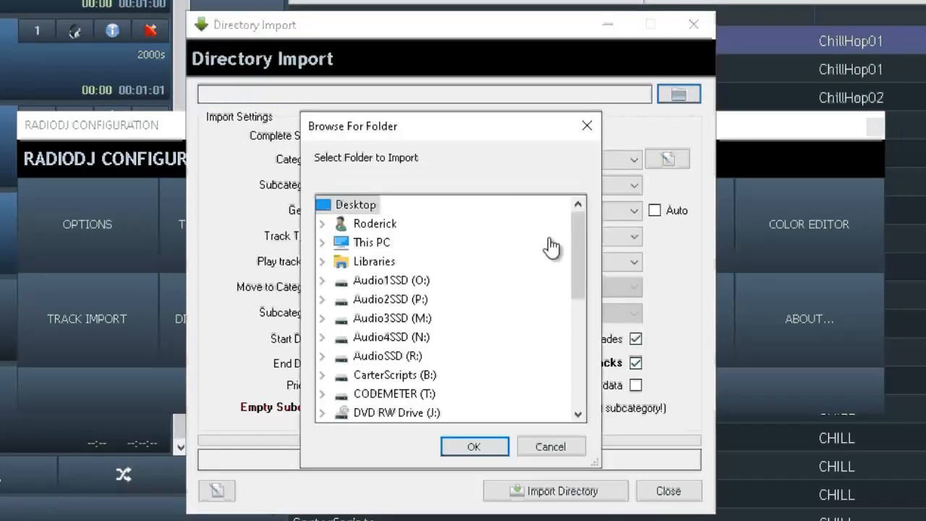
{"action": "scroll", "coordinate": [548, 283], "scroll_direction": "down", "scroll_amount": 6}
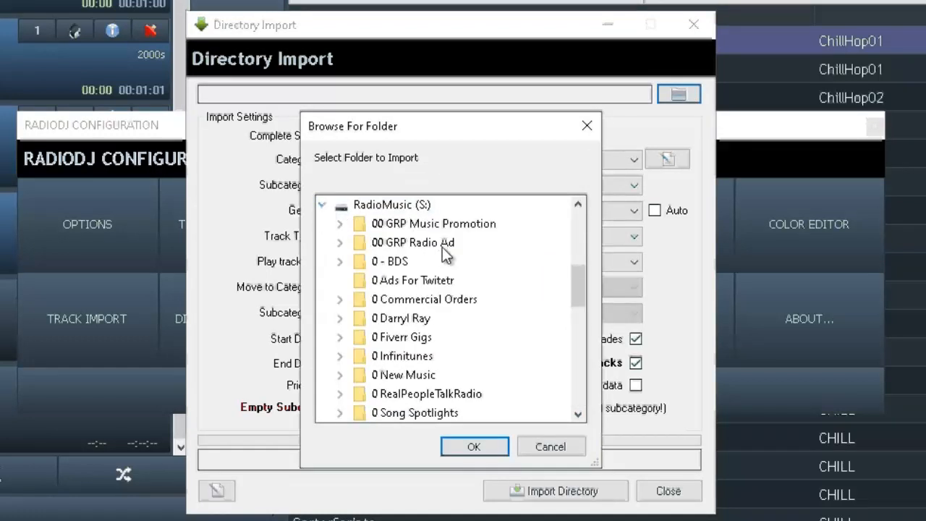
{"action": "scroll", "coordinate": [445, 268], "scroll_direction": "down", "scroll_amount": 10}
{"action": "scroll", "coordinate": [448, 333], "scroll_direction": "down", "scroll_amount": 1}
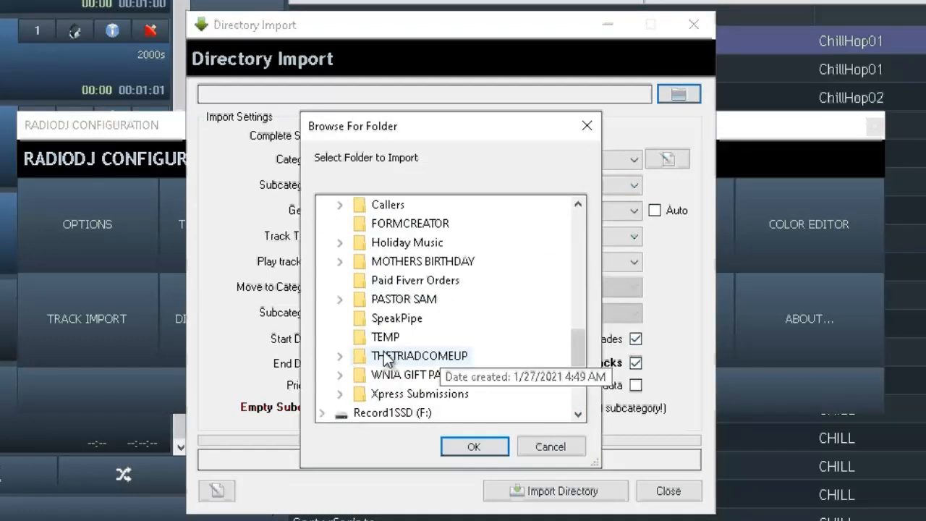
{"action": "left_click", "coordinate": [387, 336]}
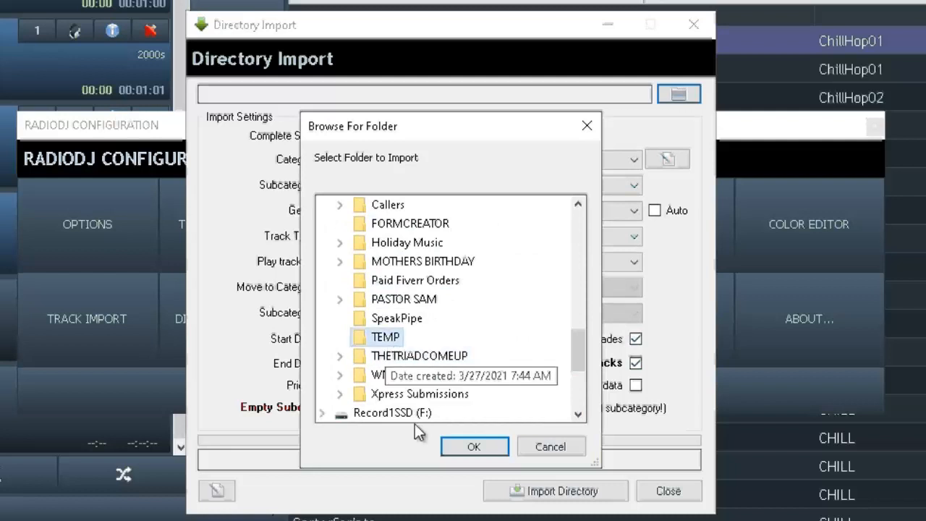
{"action": "left_click", "coordinate": [469, 447]}
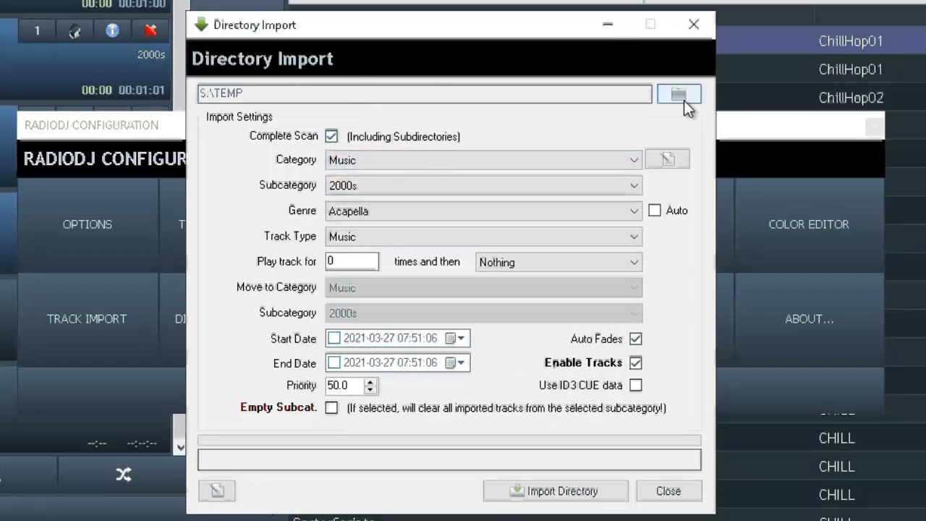
Set the import category to Sweepers, the subcategory to the host's live show and the track type to Sweeper.
{"action": "left_click", "coordinate": [581, 160]}
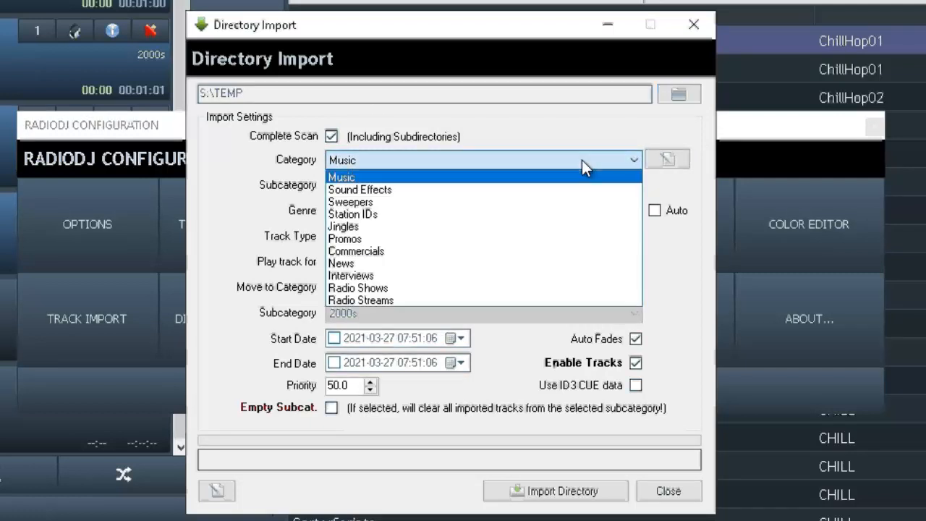
{"action": "left_click", "coordinate": [366, 203]}
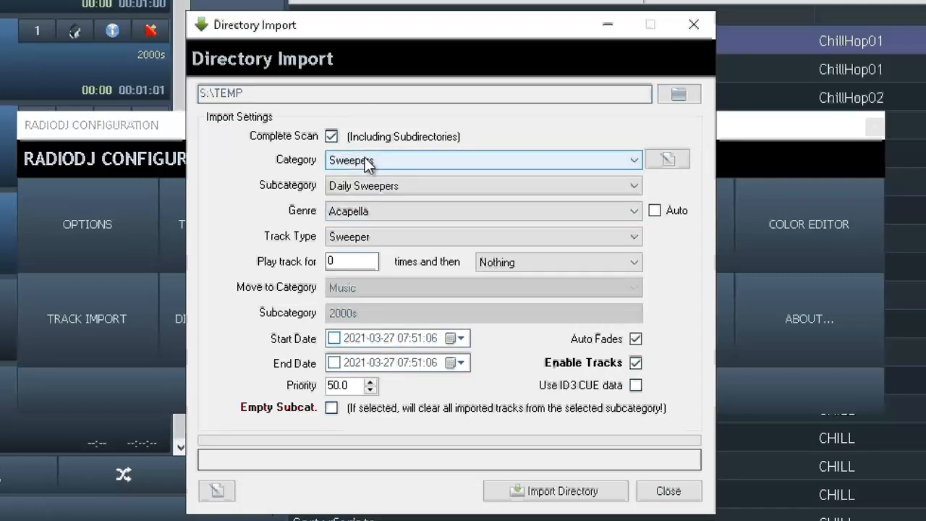
{"action": "left_click", "coordinate": [384, 194]}
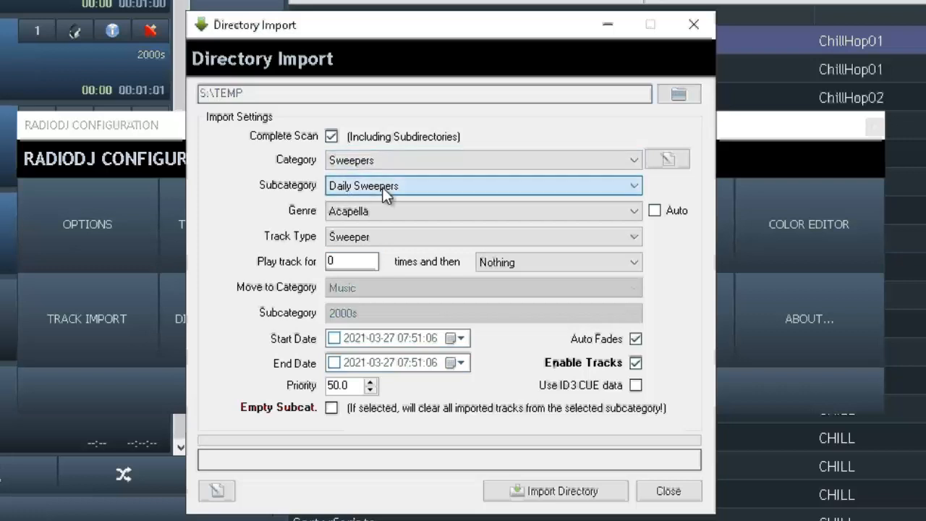
{"action": "left_click", "coordinate": [410, 228]}
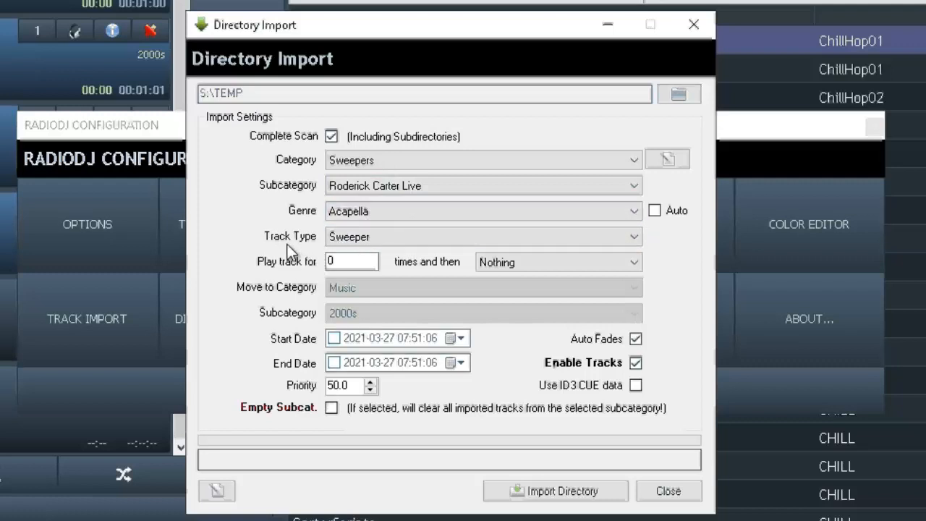
{"action": "left_click", "coordinate": [368, 235]}
{"action": "left_click", "coordinate": [368, 235]}
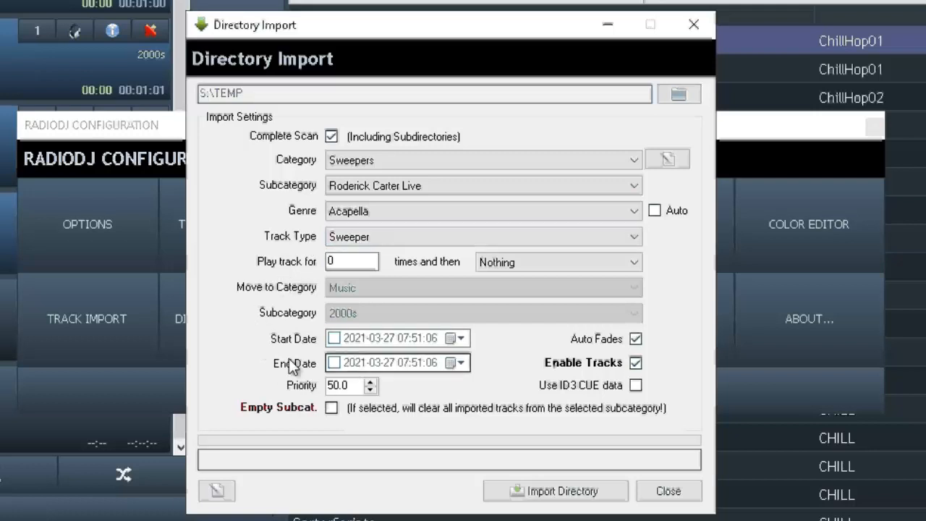
Import the tracks from the TEMP folder and close the import and configuration windows.
{"action": "left_click", "coordinate": [567, 494]}
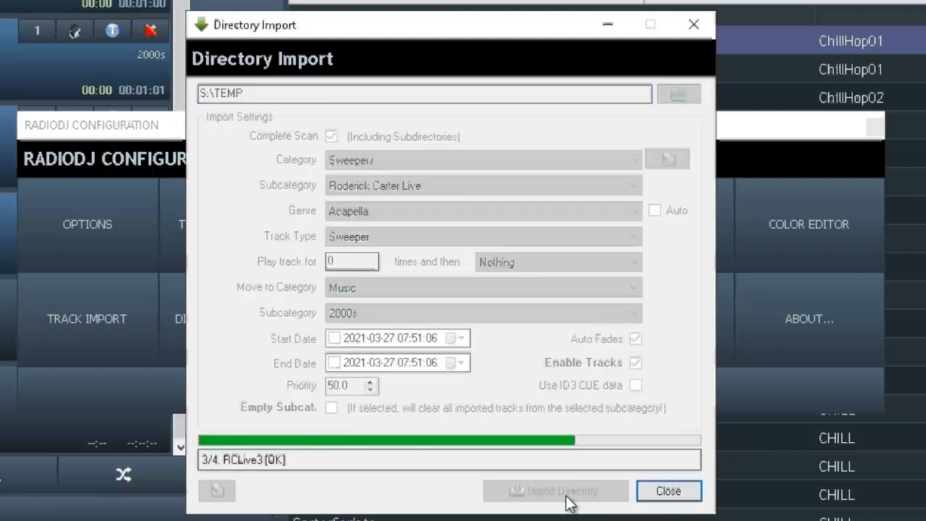
{"action": "left_click", "coordinate": [668, 492]}
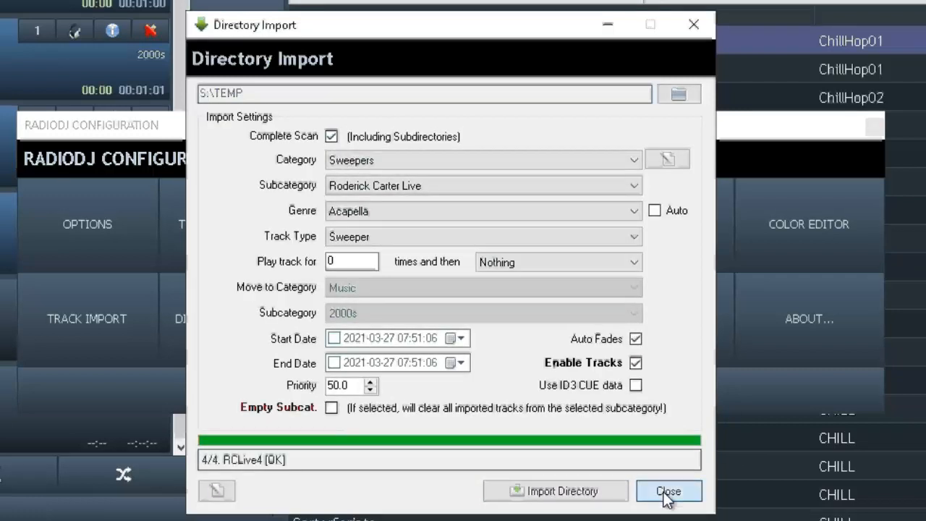
{"action": "left_click", "coordinate": [547, 391]}
Filter the track list to the Sweepers category and the subcategory of the host's live show.
{"action": "left_click", "coordinate": [348, 4]}
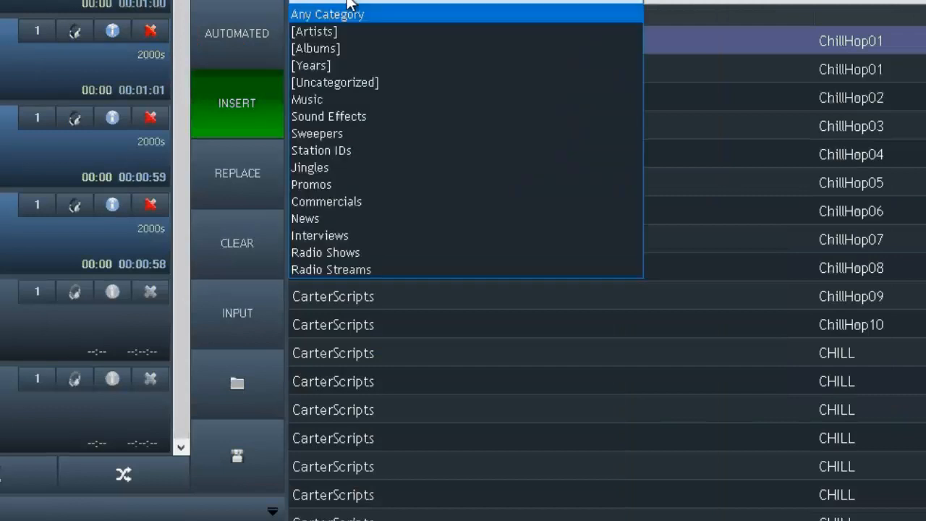
{"action": "left_click", "coordinate": [359, 134]}
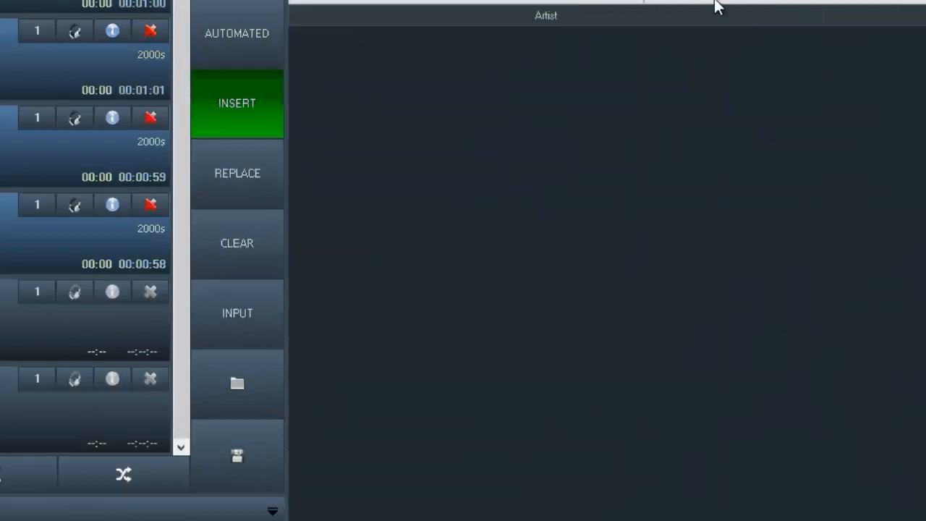
{"action": "left_click", "coordinate": [719, 3]}
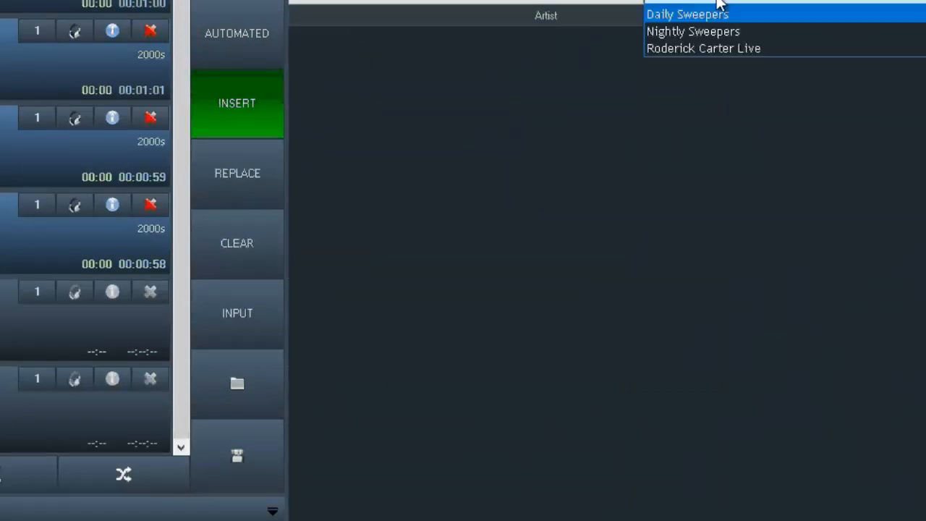
{"action": "left_click", "coordinate": [723, 48]}
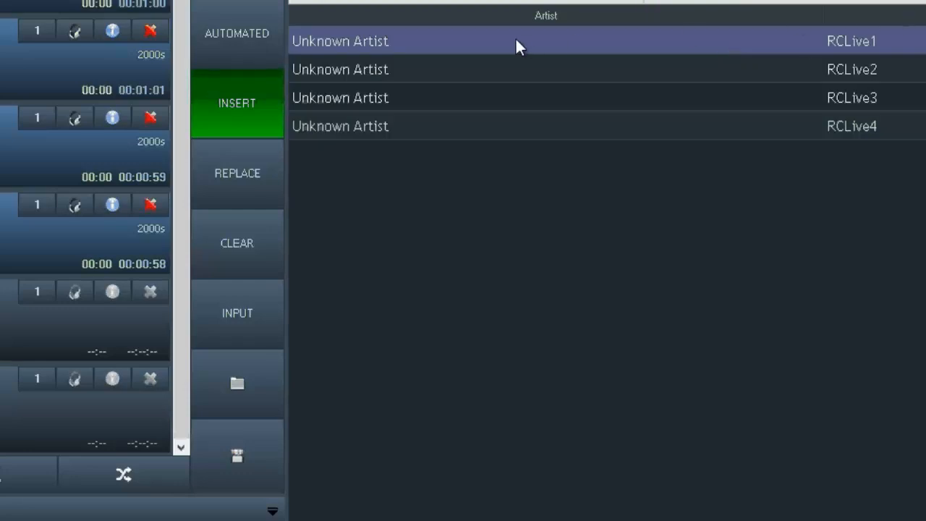
Copy the title RCLive1 into the first track's artist field and save its ID3 tags and track details.
{"action": "right_click", "coordinate": [339, 40]}
{"action": "left_click", "coordinate": [382, 92]}
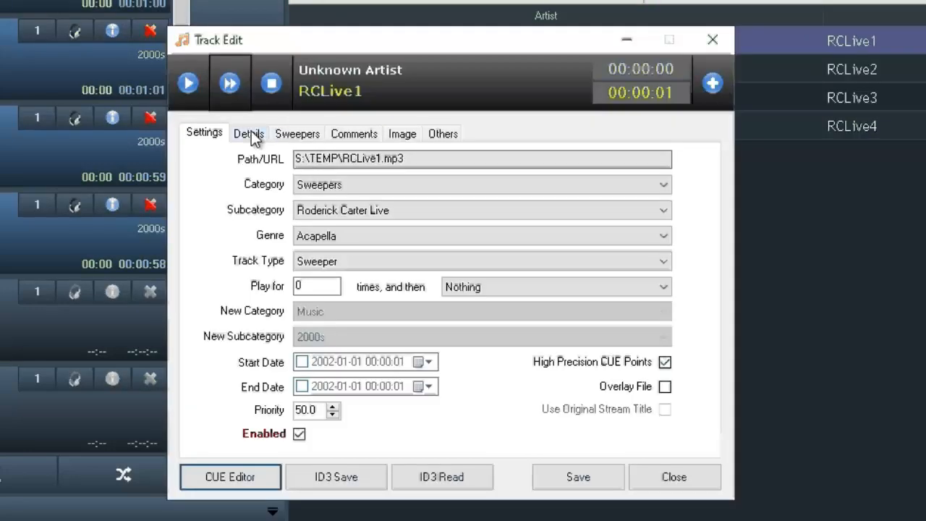
{"action": "left_click", "coordinate": [250, 133]}
{"action": "left_click", "coordinate": [344, 182]}
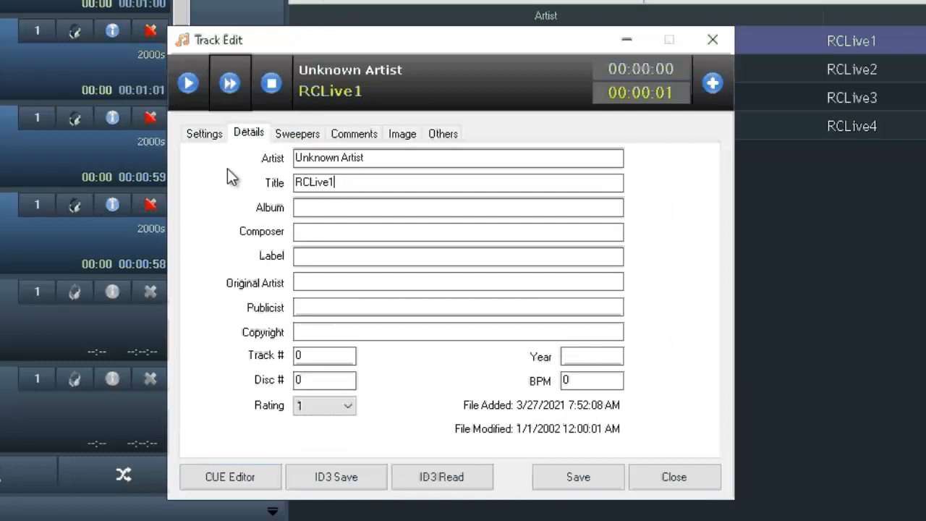
{"action": "key", "text": "ctrl+a"}
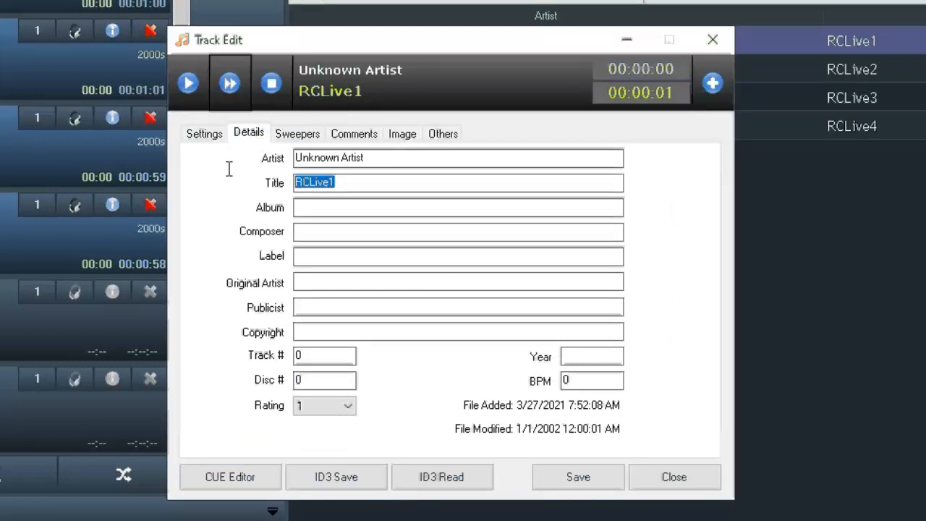
{"action": "key", "text": "ctrl+c"}
{"action": "key", "text": "shift+Tab"}
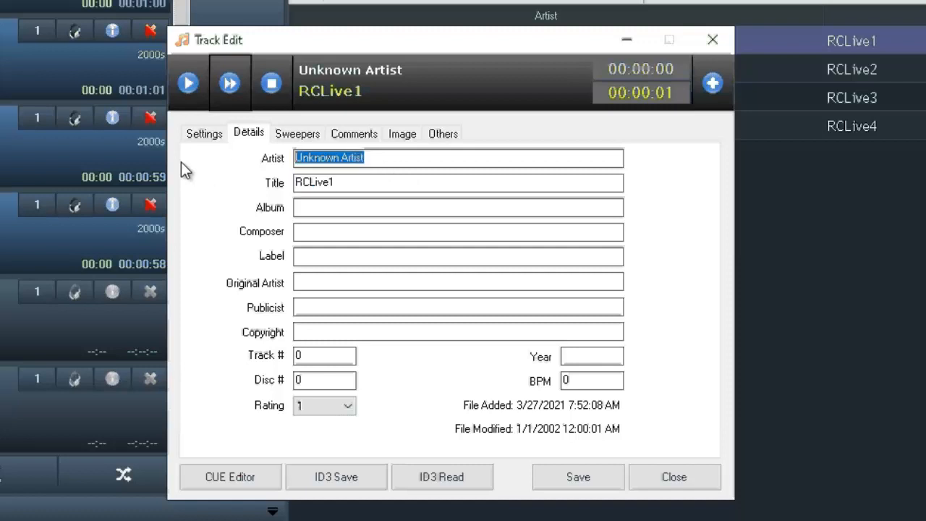
{"action": "key", "text": "ctrl+v"}
{"action": "key", "text": "ctrl+v"}
{"action": "left_click", "coordinate": [344, 479]}
{"action": "left_click", "coordinate": [552, 477]}
Copy the title RCLive2 into the second track's artist and album fields and save its ID3 tags and details.
{"action": "right_click", "coordinate": [379, 73]}
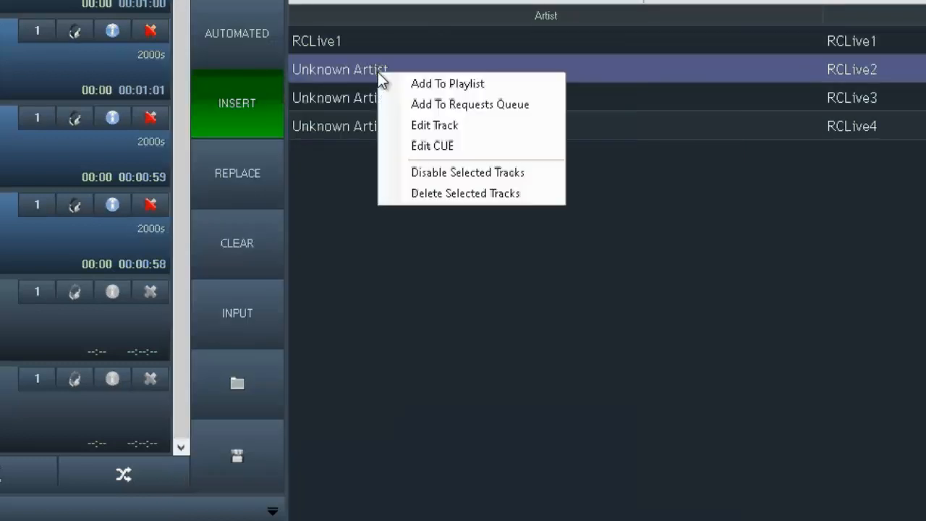
{"action": "left_click", "coordinate": [400, 128]}
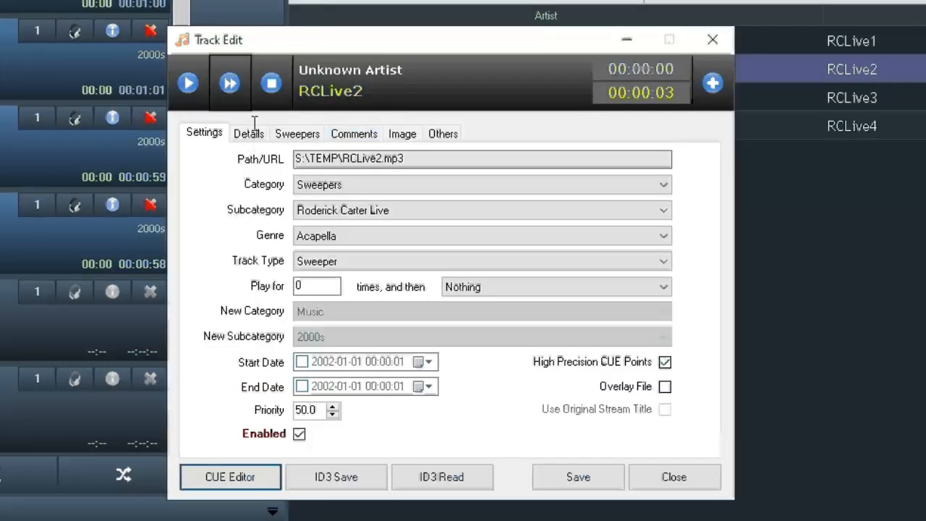
{"action": "left_click", "coordinate": [248, 134]}
{"action": "left_click_drag", "start_coordinate": [360, 183], "coordinate": [200, 185]}
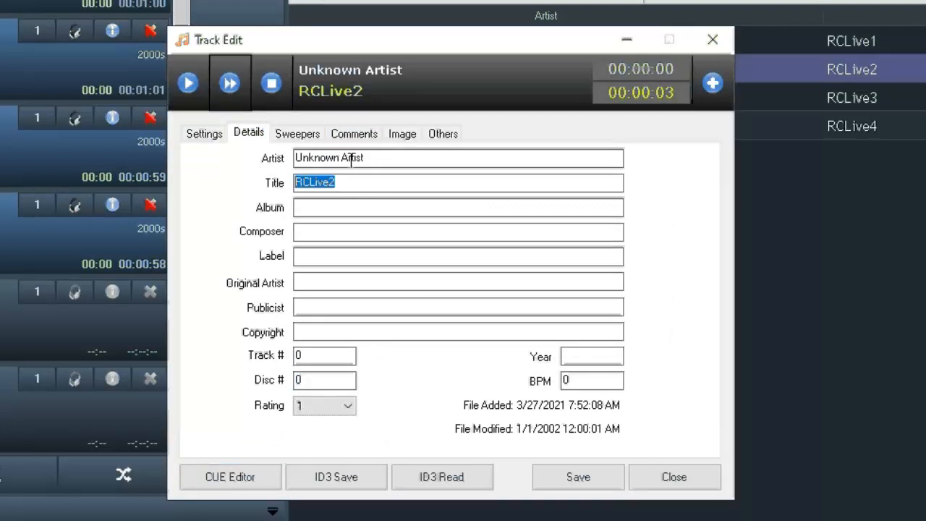
{"action": "left_click_drag", "start_coordinate": [387, 166], "coordinate": [242, 173]}
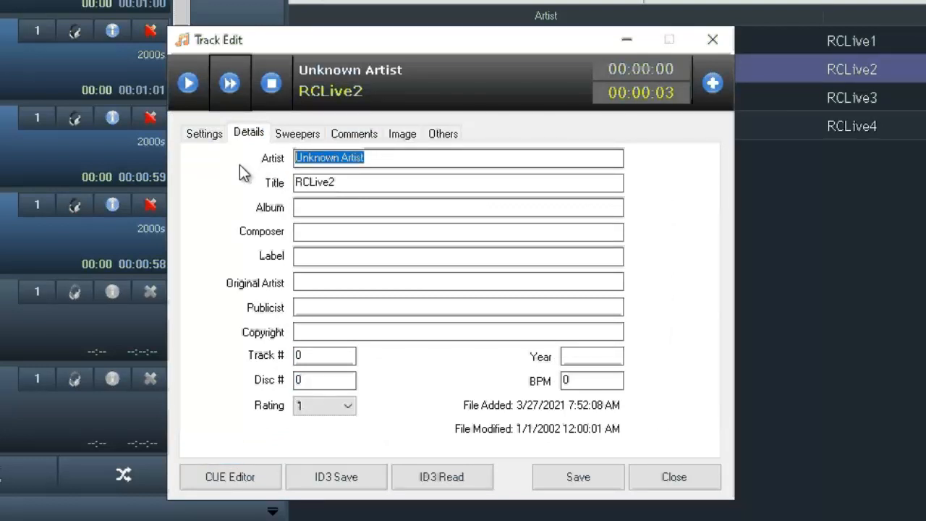
{"action": "key", "text": "ctrl+v"}
{"action": "left_click", "coordinate": [332, 205]}
{"action": "key", "text": "ctrl+v"}
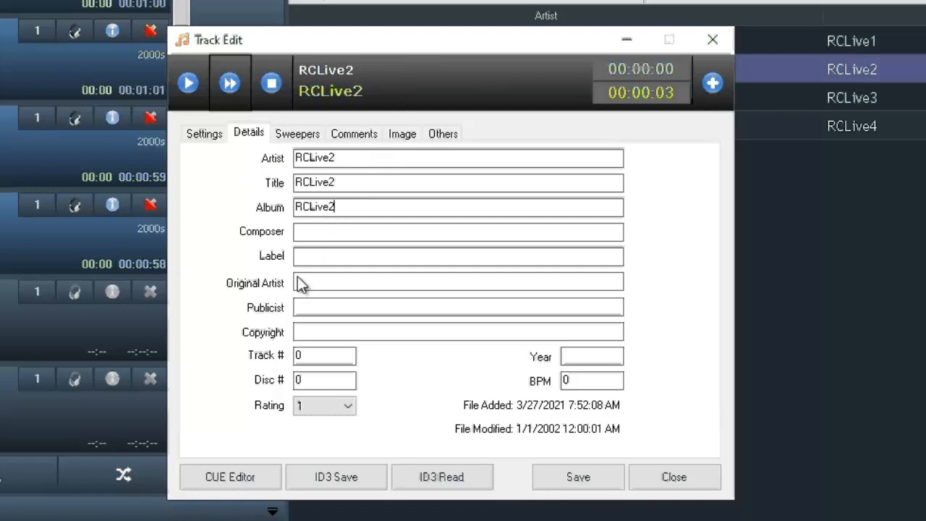
{"action": "left_click", "coordinate": [347, 475]}
{"action": "left_click", "coordinate": [577, 471]}
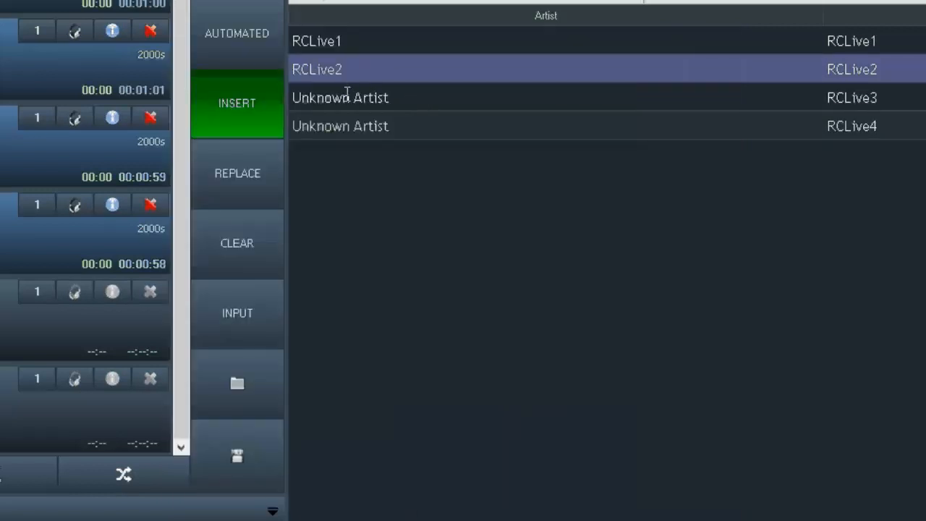
Copy the title RCLive3 into the third track's artist and album fields and save its ID3 tags and details.
{"action": "right_click", "coordinate": [348, 97]}
{"action": "left_click", "coordinate": [366, 150]}
{"action": "left_click", "coordinate": [248, 132]}
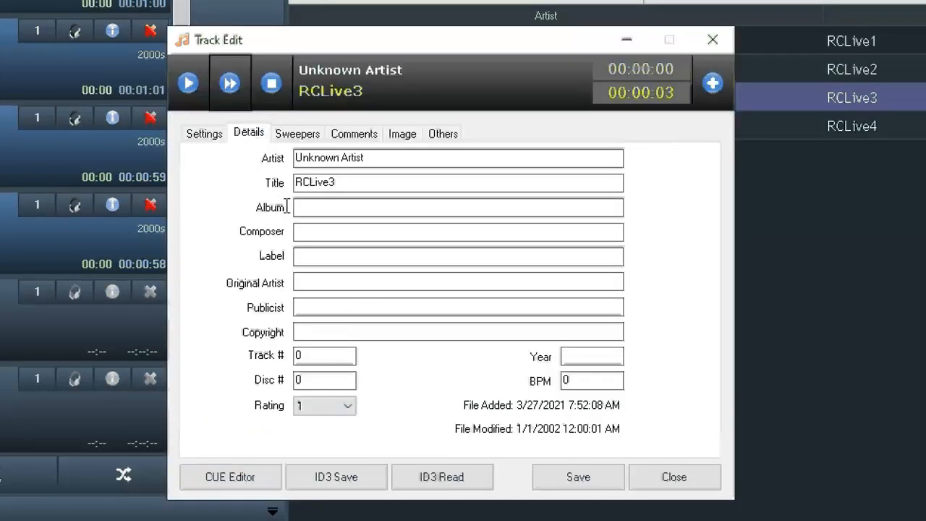
{"action": "left_click_drag", "start_coordinate": [340, 182], "coordinate": [147, 194]}
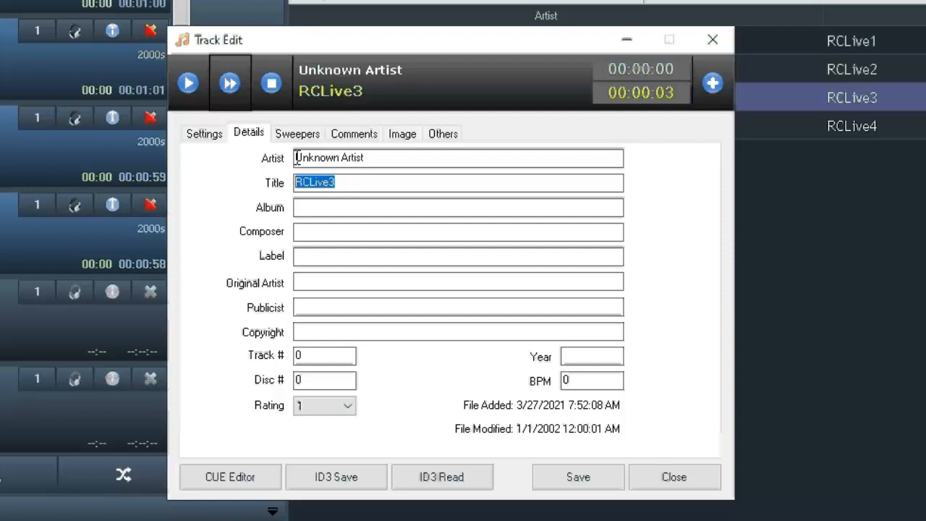
{"action": "left_click_drag", "start_coordinate": [386, 157], "coordinate": [106, 159]}
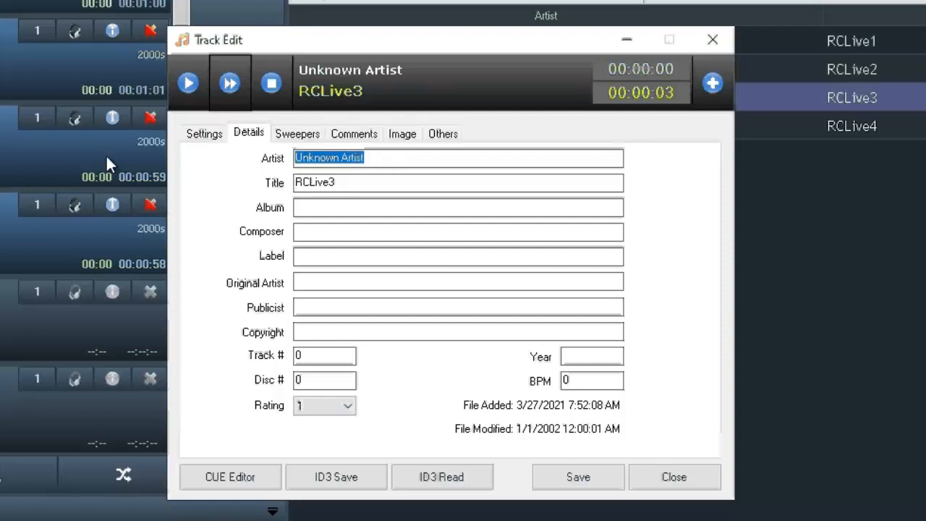
{"action": "key", "text": "ctrl+v"}
{"action": "left_click", "coordinate": [375, 212]}
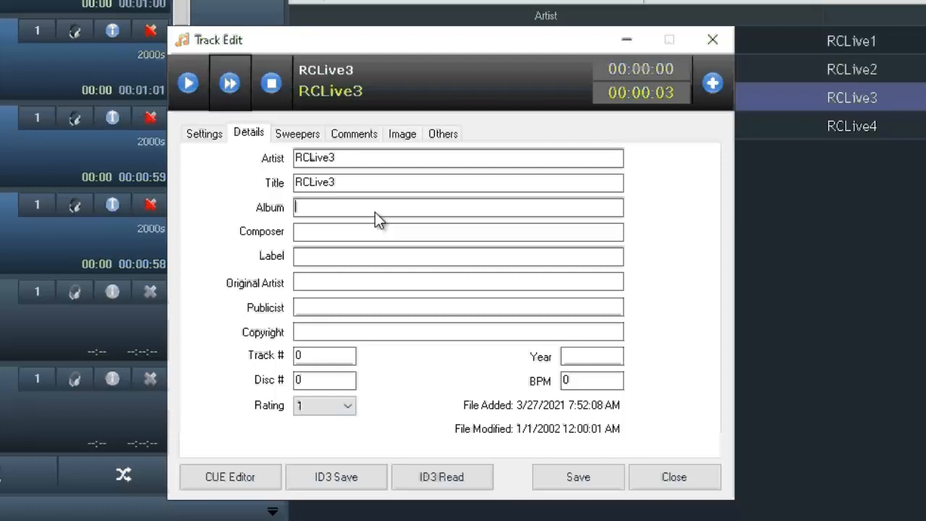
{"action": "key", "text": "ctrl+v"}
{"action": "left_click", "coordinate": [337, 474]}
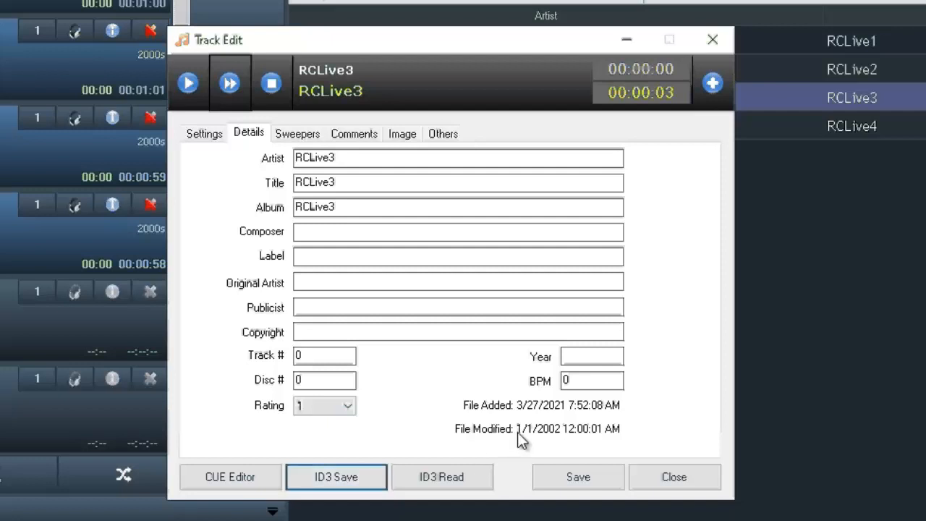
{"action": "left_click", "coordinate": [584, 473]}
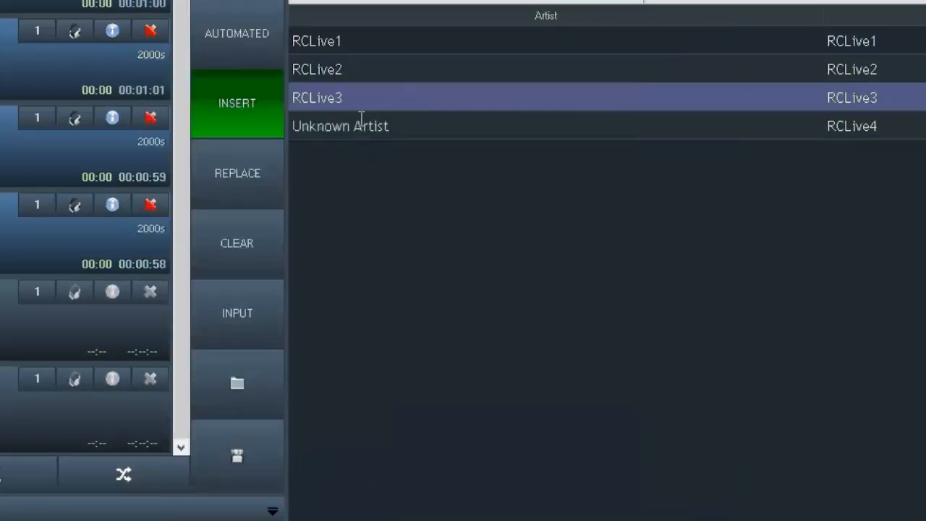
Copy the title RCLive4 into the fourth track's artist and album fields and save the track details.
{"action": "left_click", "coordinate": [360, 120]}
{"action": "right_click", "coordinate": [361, 120]}
{"action": "left_click", "coordinate": [412, 172]}
{"action": "left_click", "coordinate": [245, 133]}
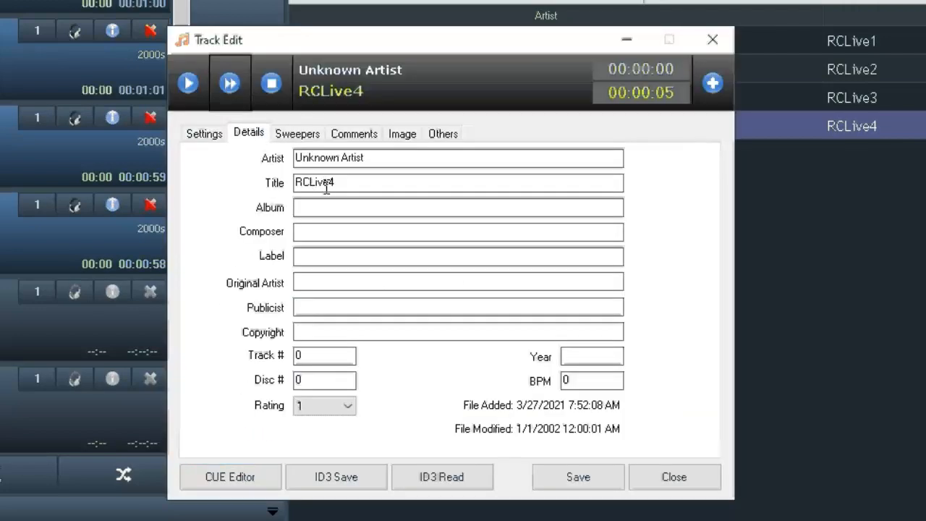
{"action": "left_click_drag", "start_coordinate": [340, 182], "coordinate": [235, 181]}
{"action": "key", "text": "ctrl+c"}
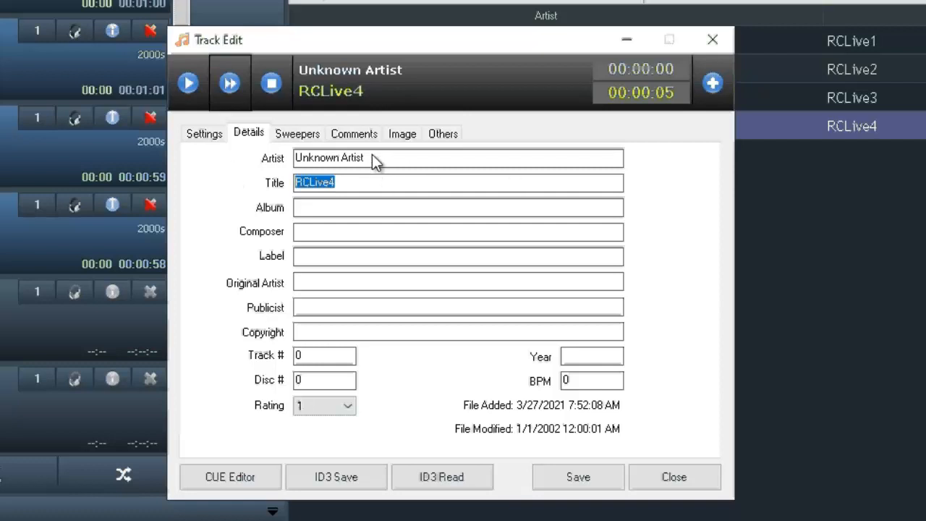
{"action": "left_click_drag", "start_coordinate": [356, 161], "coordinate": [212, 157]}
{"action": "key", "text": "ctrl+v"}
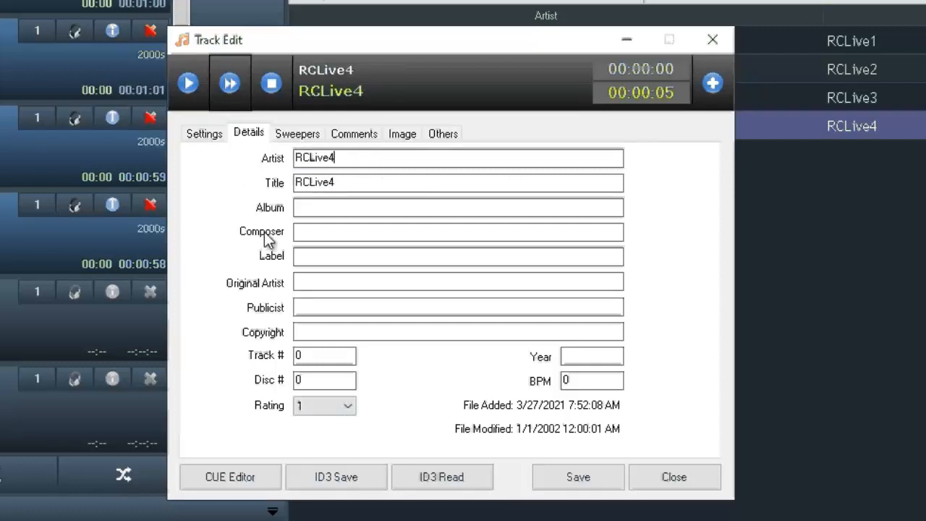
{"action": "left_click", "coordinate": [313, 206]}
{"action": "key", "text": "ctrl+v"}
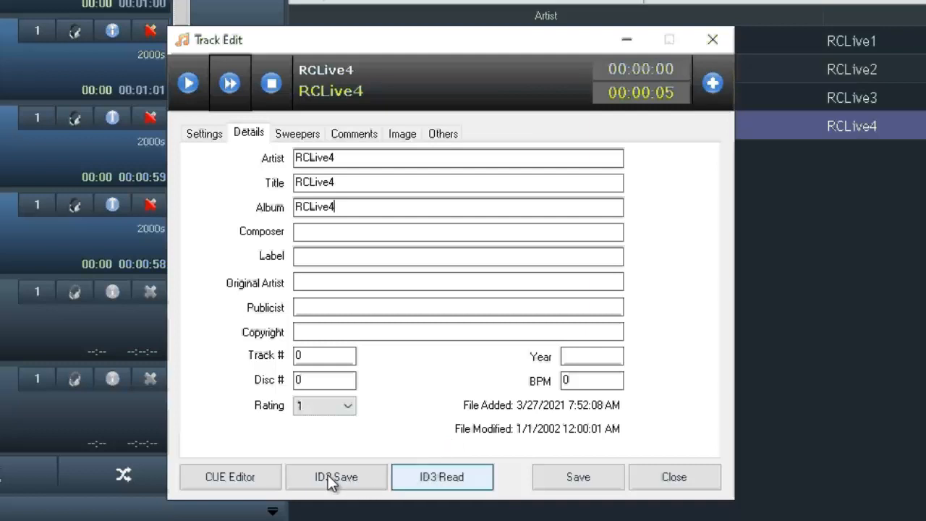
{"action": "left_click", "coordinate": [587, 489]}
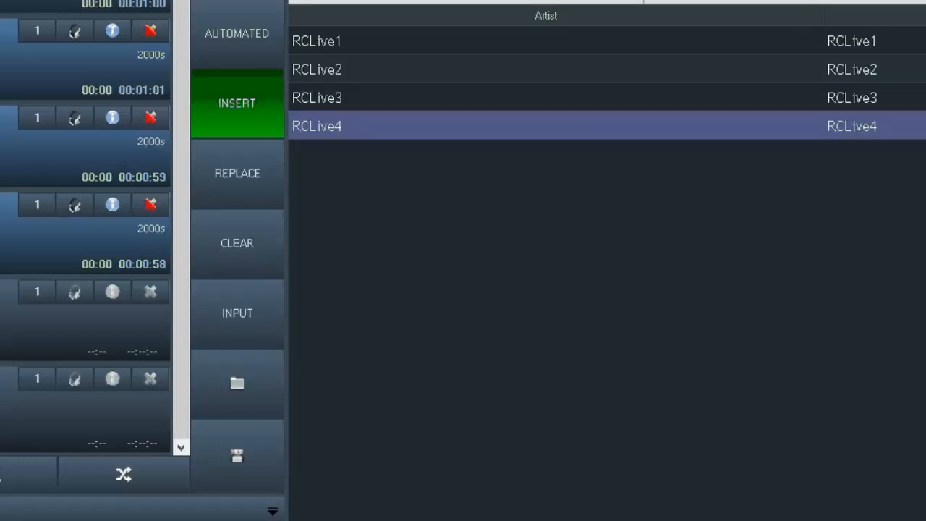
In the events list, disable and save the events Manual Load To Que, TTS Weather Text File 2 With Pause and TTS Weather Text File.
{"action": "left_click", "coordinate": [565, 518]}
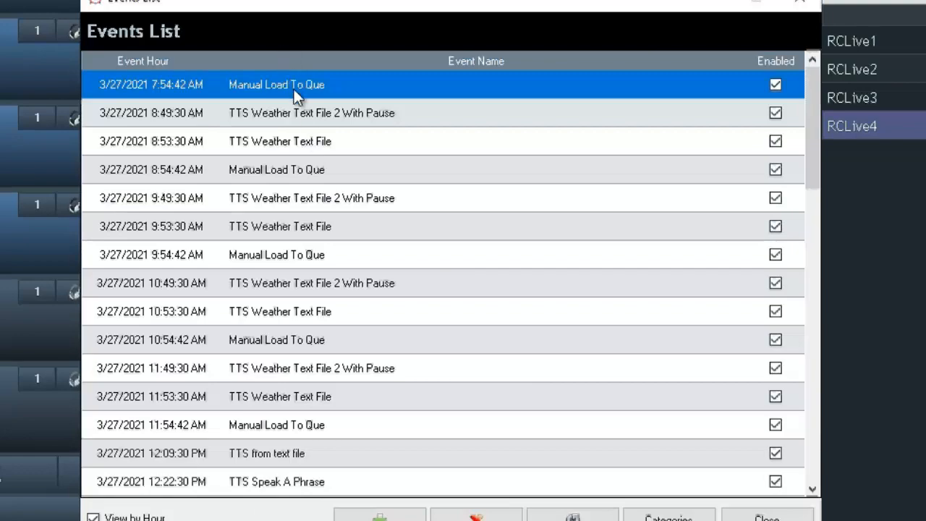
{"action": "double_click", "coordinate": [294, 89]}
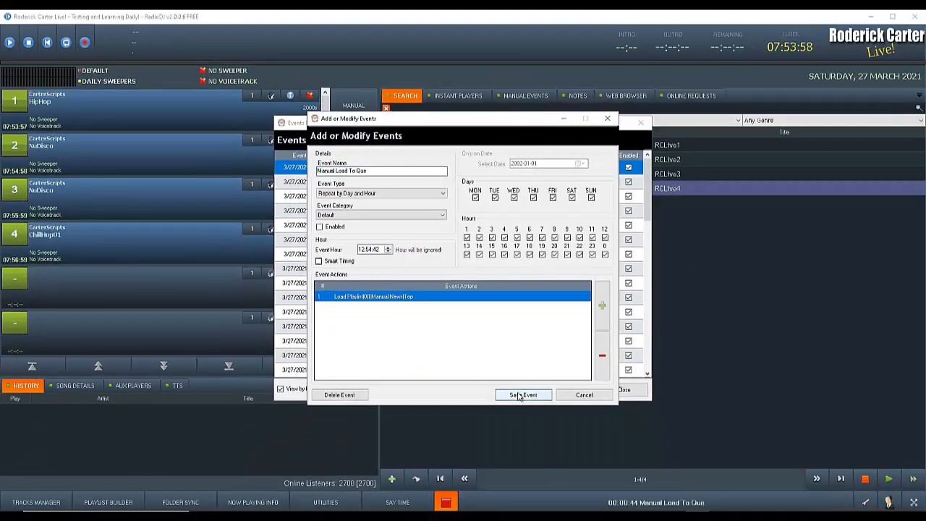
{"action": "left_click", "coordinate": [522, 394]}
{"action": "left_click", "coordinate": [398, 186]}
{"action": "double_click", "coordinate": [398, 185]}
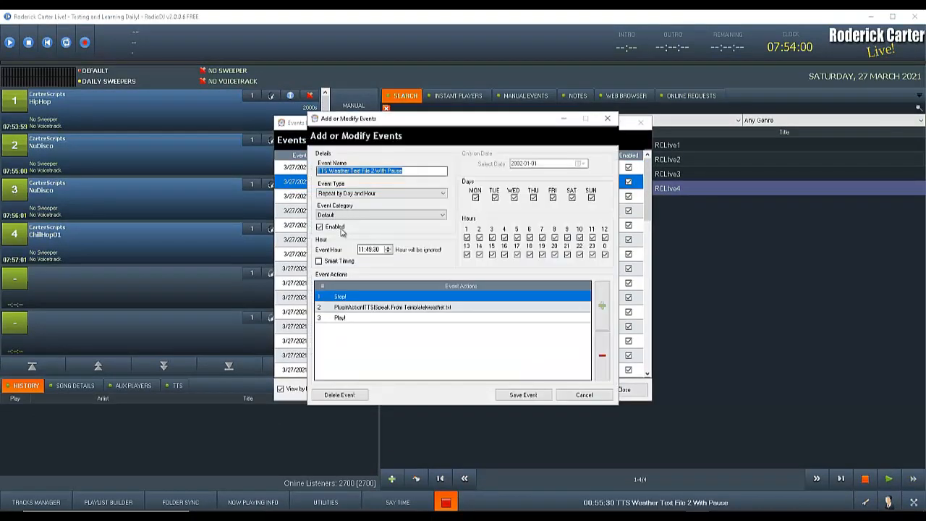
{"action": "left_click", "coordinate": [514, 394]}
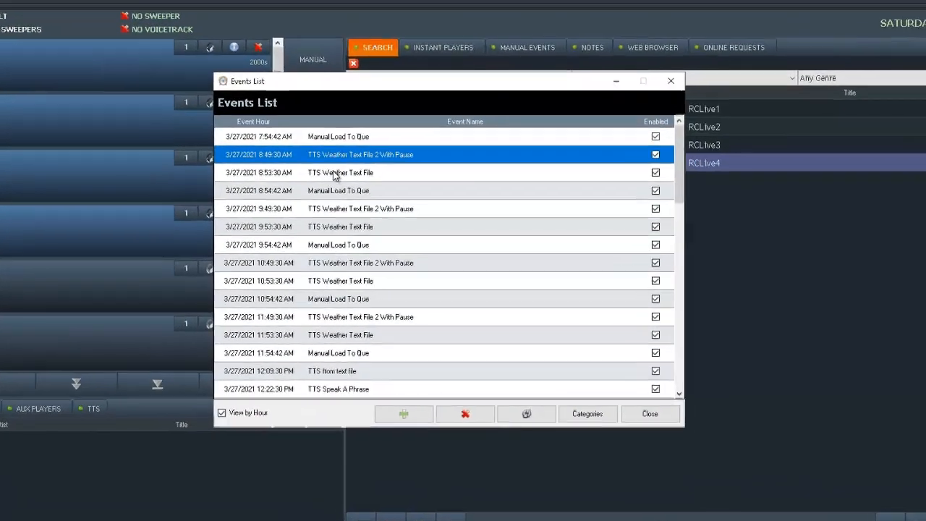
{"action": "double_click", "coordinate": [371, 196]}
{"action": "left_click", "coordinate": [221, 189]}
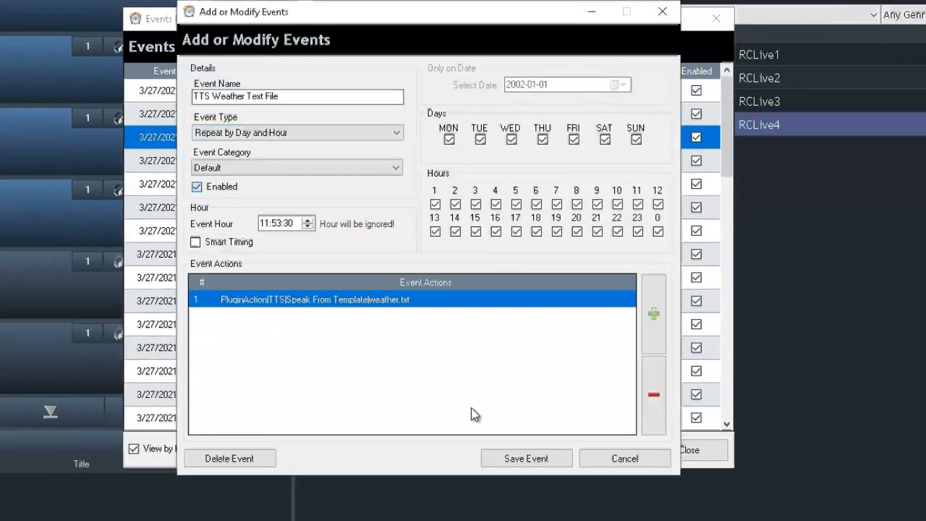
{"action": "left_click", "coordinate": [527, 463]}
Turn off the events list's hourly view and disable the TTS Weather Text File MANUAL event, saving the change.
{"action": "left_click", "coordinate": [166, 450]}
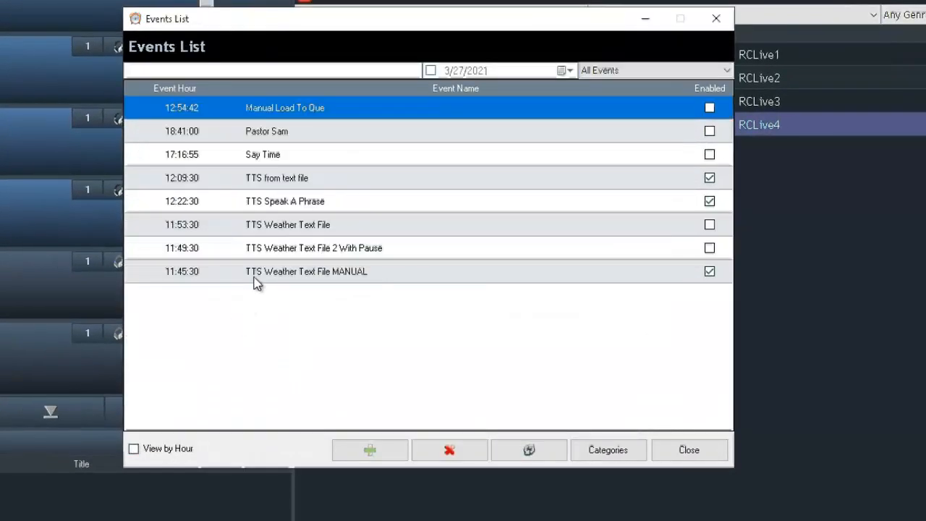
{"action": "left_click", "coordinate": [274, 279]}
{"action": "double_click", "coordinate": [274, 278]}
{"action": "left_click", "coordinate": [197, 187]}
{"action": "left_click", "coordinate": [526, 458]}
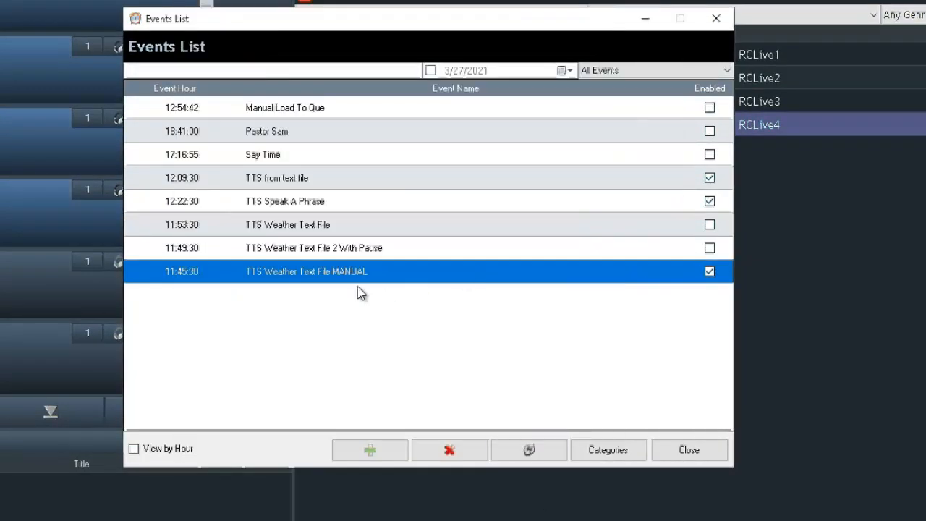
Disable and save the events TTS Speak A Phrase and TTS from text file, and close the events list.
{"action": "double_click", "coordinate": [473, 206]}
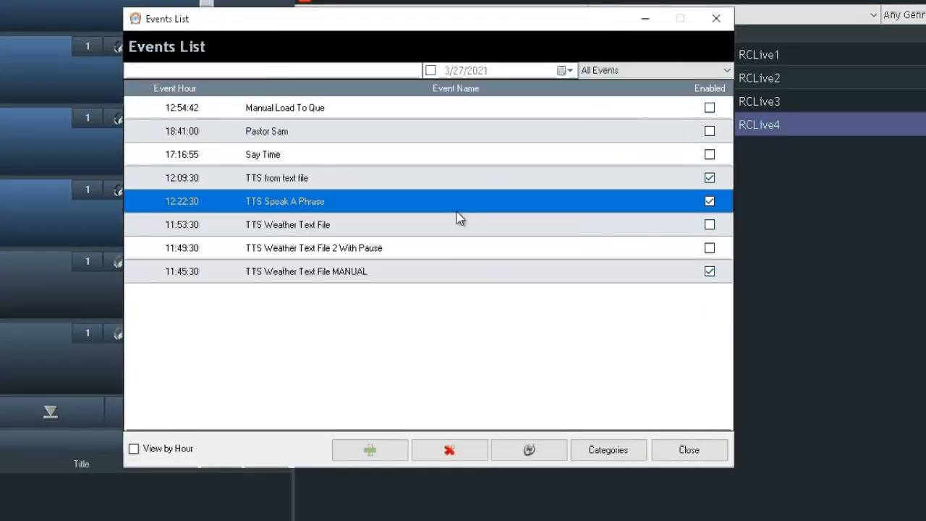
{"action": "left_click", "coordinate": [206, 188]}
{"action": "left_click", "coordinate": [521, 458]}
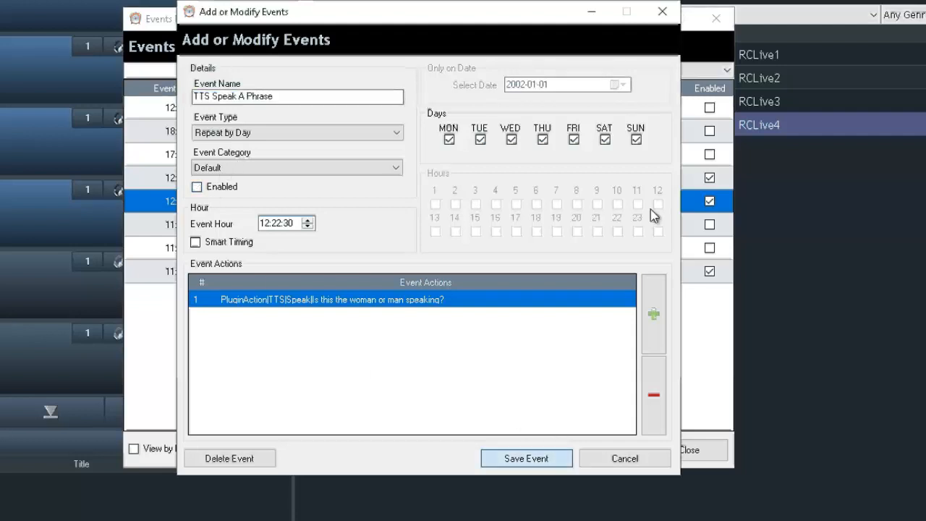
{"action": "double_click", "coordinate": [422, 185]}
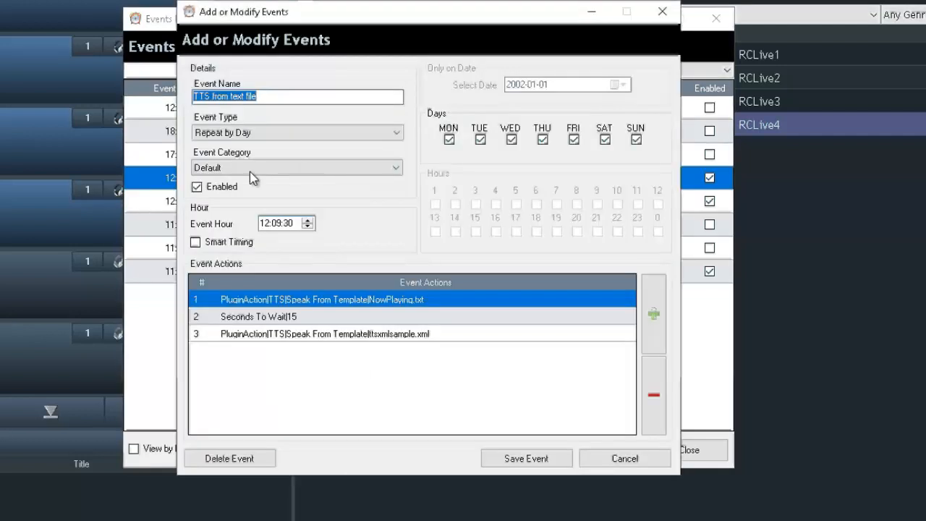
{"action": "left_click", "coordinate": [206, 188]}
{"action": "left_click", "coordinate": [520, 467]}
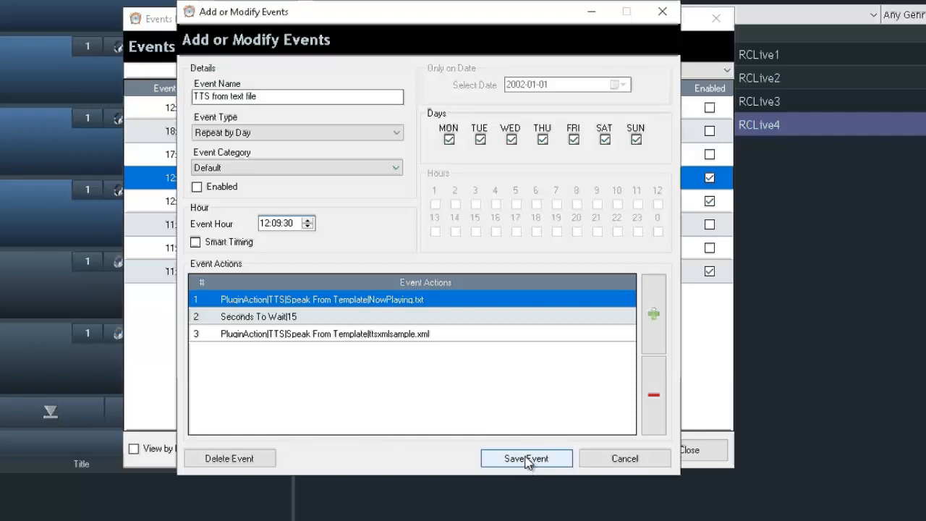
{"action": "left_click", "coordinate": [712, 460]}
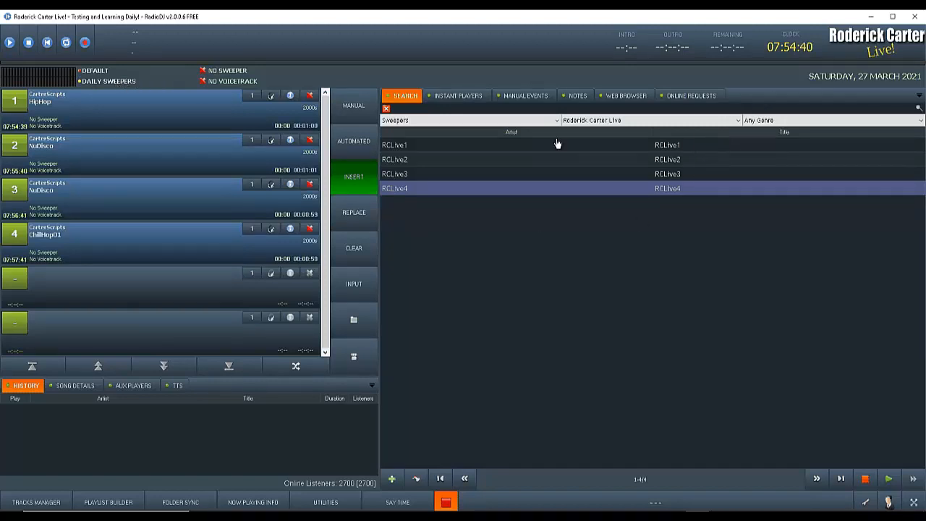
Set the active sweeper category to the host's live show.
{"action": "left_click", "coordinate": [99, 81]}
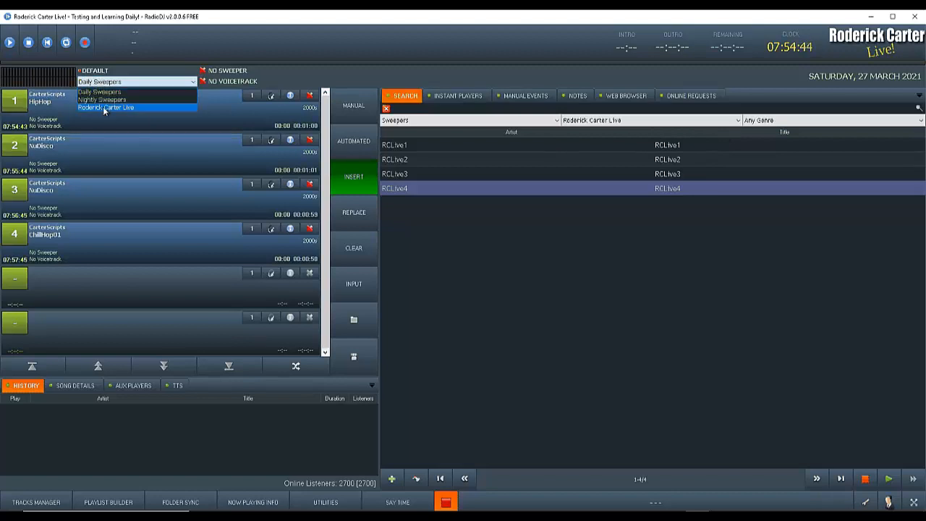
{"action": "left_click", "coordinate": [128, 106]}
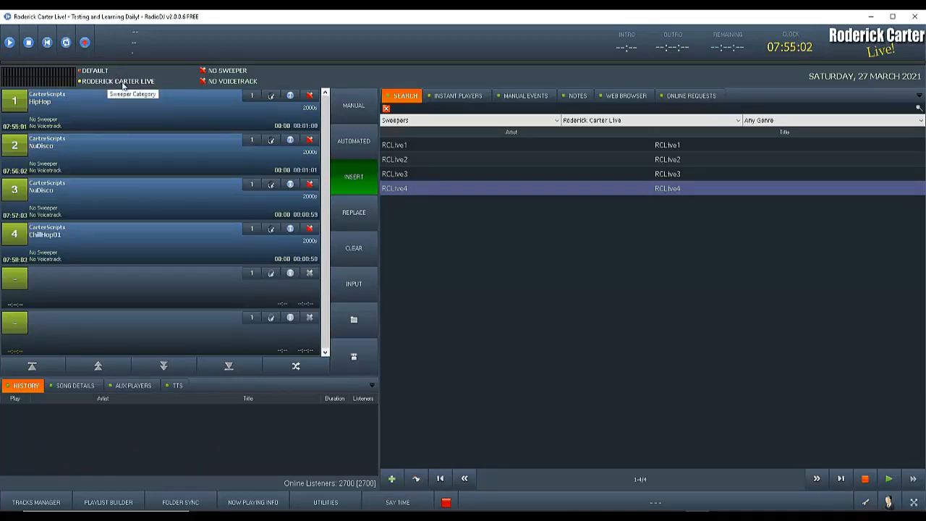
Start a new event and name it as loading the sweepers of the host's live show.
{"action": "left_click", "coordinate": [718, 497]}
{"action": "left_click", "coordinate": [428, 391]}
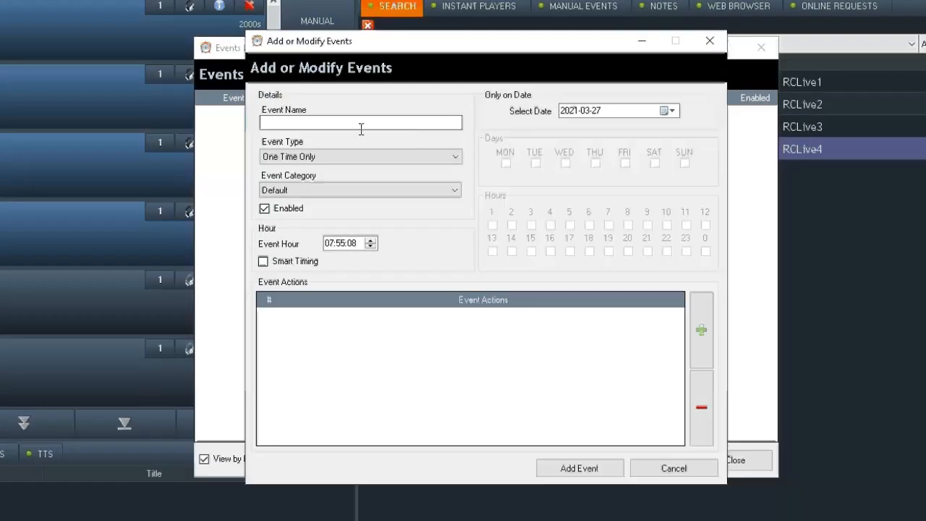
{"action": "type", "text": "Load R"}
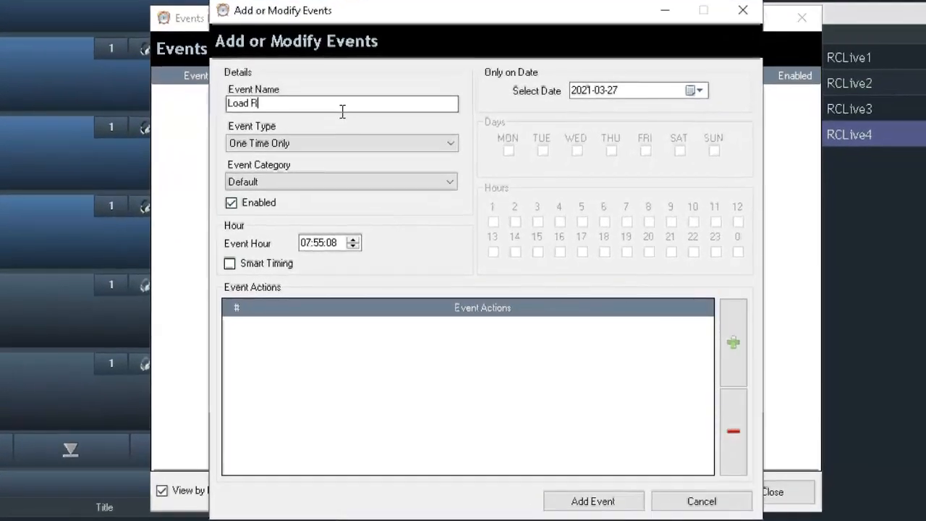
{"action": "type", "text": "oderick Carter Live"}
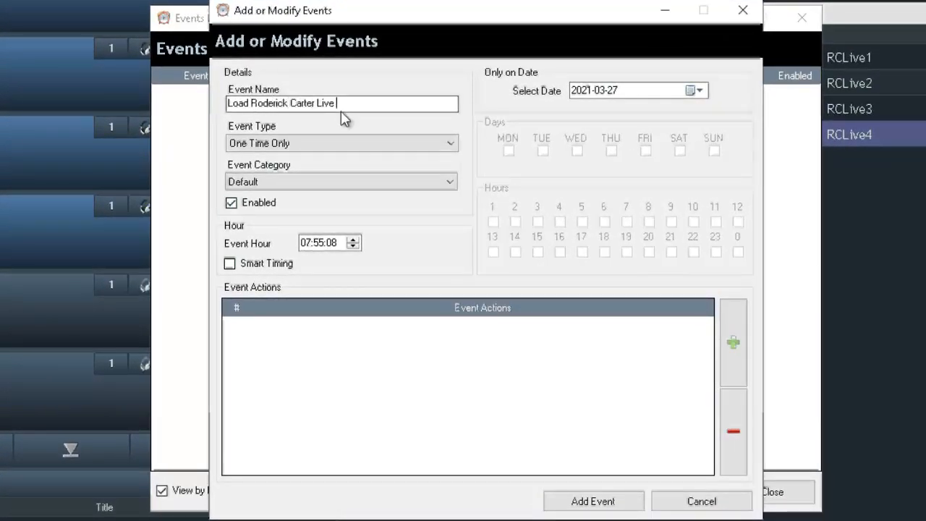
{"action": "type", "text": " Sweepers"}
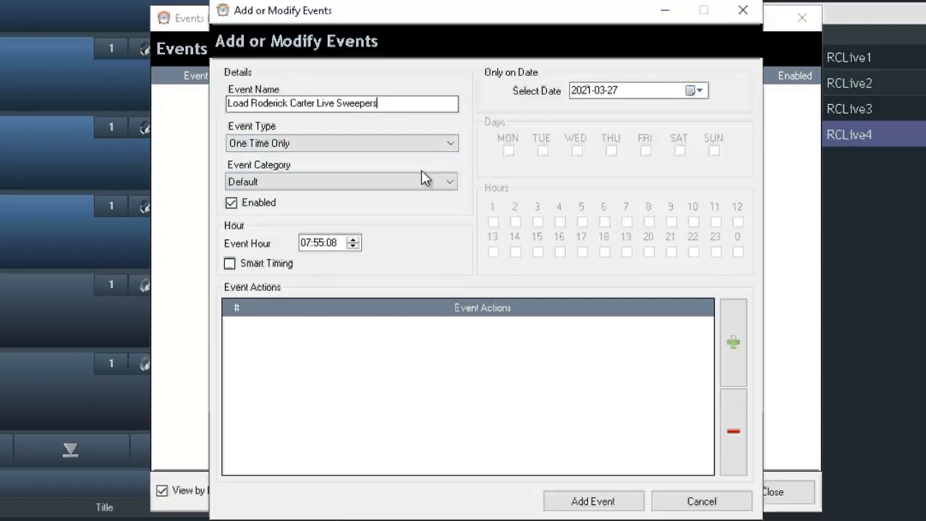
Add a Set Sweeper Category action to the event with the host's live show as its option.
{"action": "left_click", "coordinate": [734, 342]}
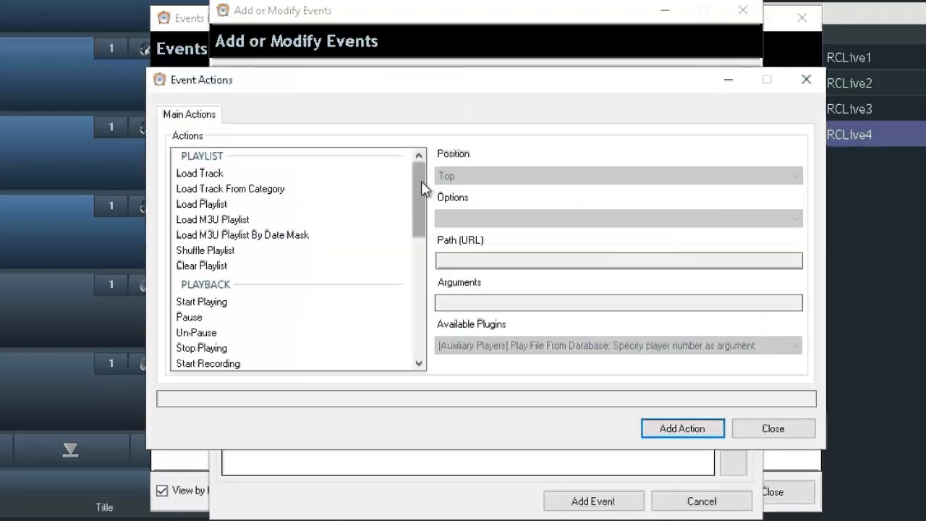
{"action": "left_click_drag", "start_coordinate": [419, 196], "coordinate": [411, 248]}
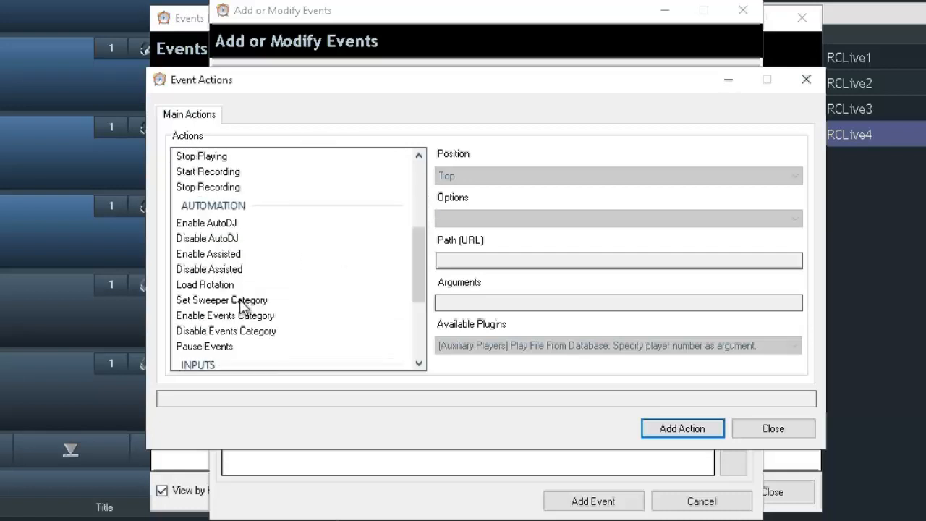
{"action": "left_click", "coordinate": [201, 302]}
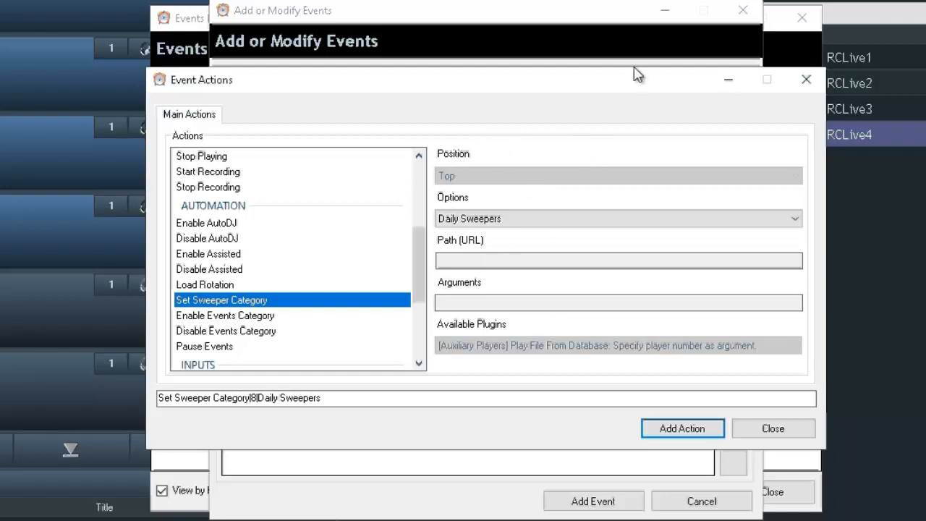
{"action": "left_click", "coordinate": [482, 219]}
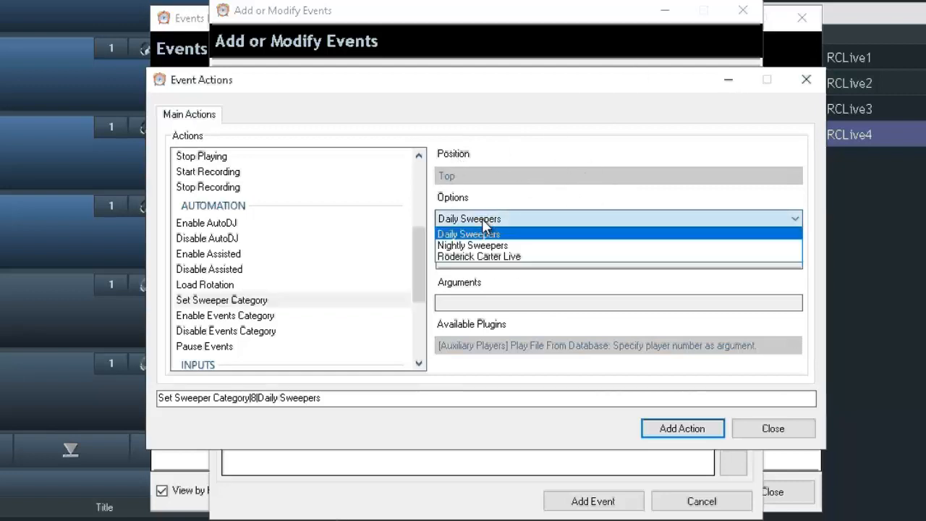
{"action": "left_click", "coordinate": [477, 257]}
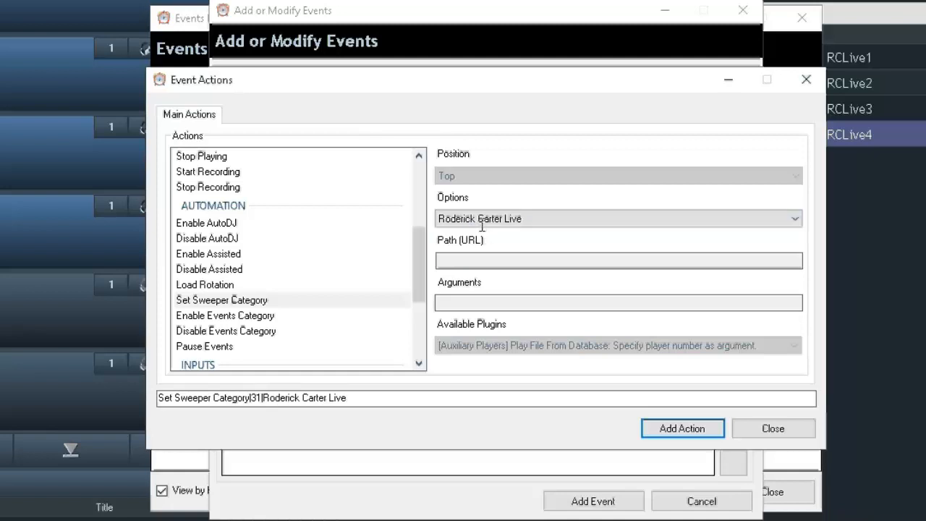
{"action": "left_click", "coordinate": [688, 437]}
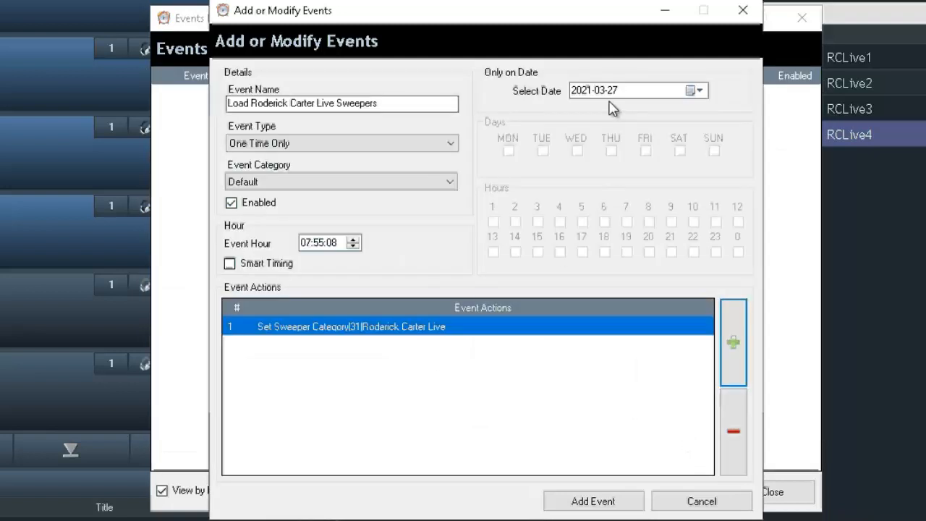
Set the event type to Repeat by Day and Hour, add the event and close the events list.
{"action": "left_click", "coordinate": [300, 144]}
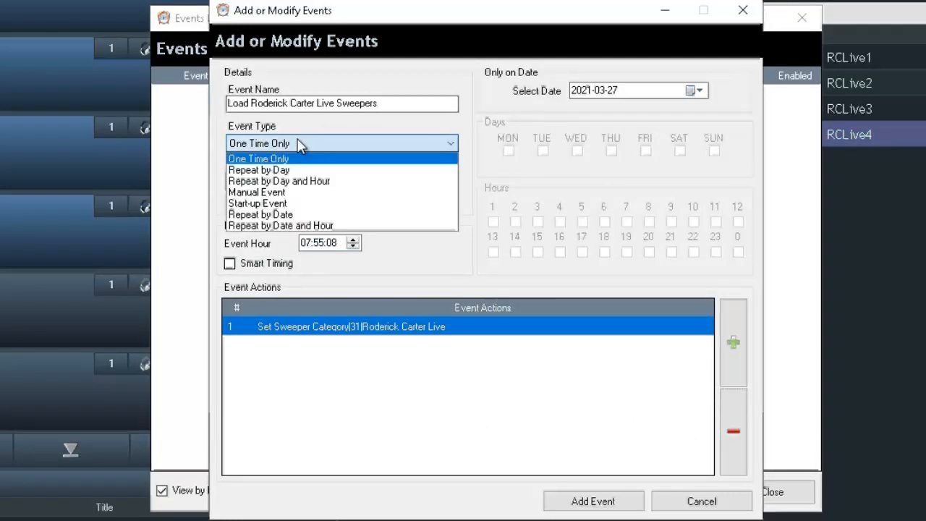
{"action": "left_click", "coordinate": [305, 181]}
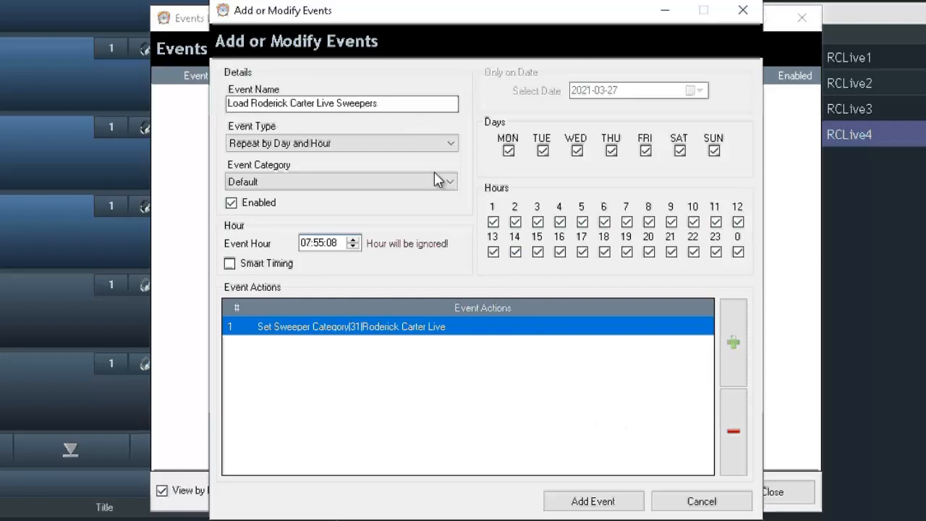
{"action": "left_click", "coordinate": [593, 503]}
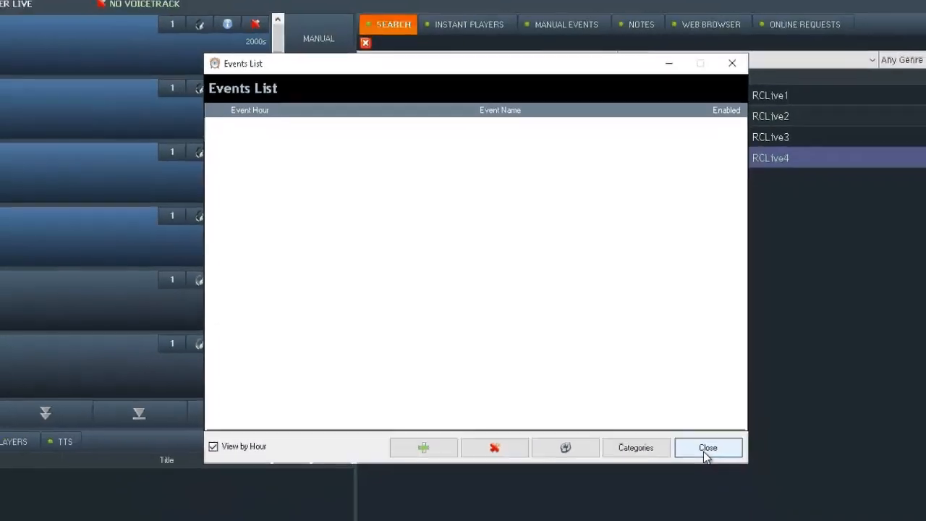
{"action": "left_click", "coordinate": [706, 447]}
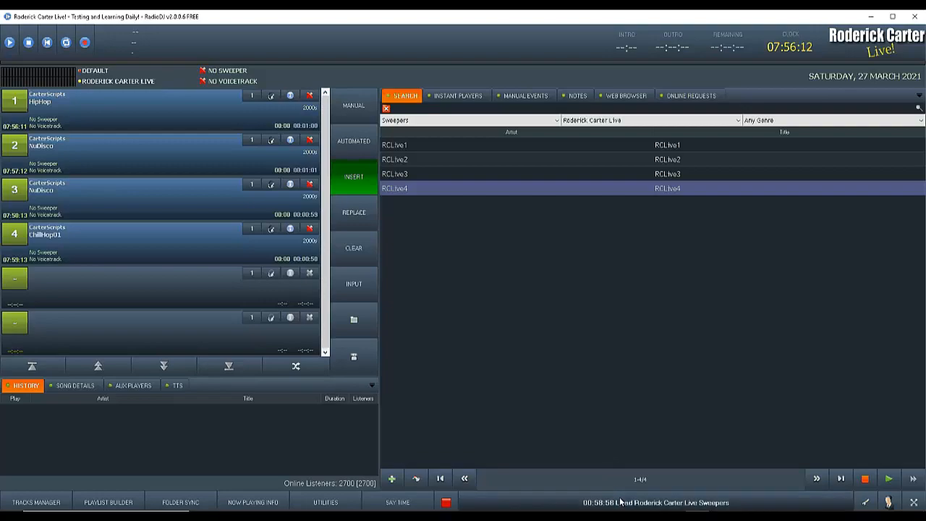
Reopen the sweeper-loading event for editing and exclude Saturday and Sunday from its days.
{"action": "left_click", "coordinate": [651, 502]}
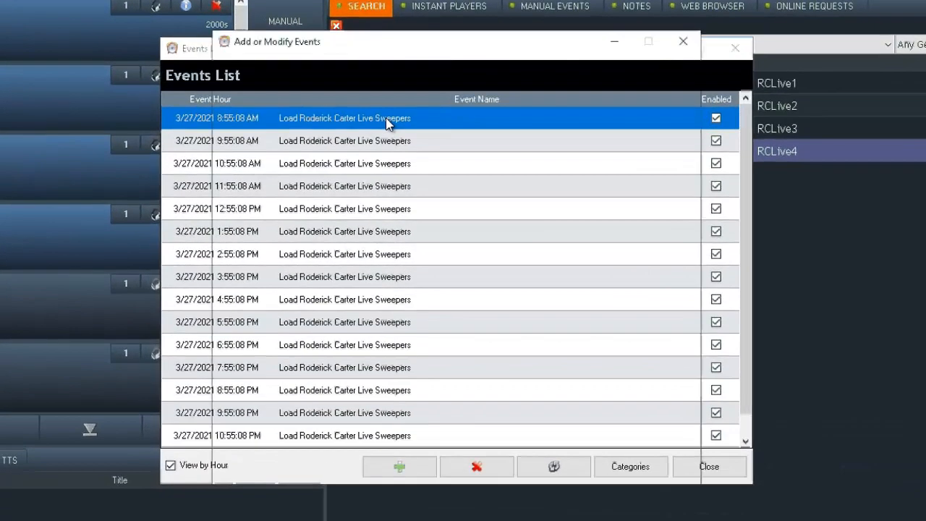
{"action": "double_click", "coordinate": [400, 140]}
{"action": "left_click", "coordinate": [628, 165]}
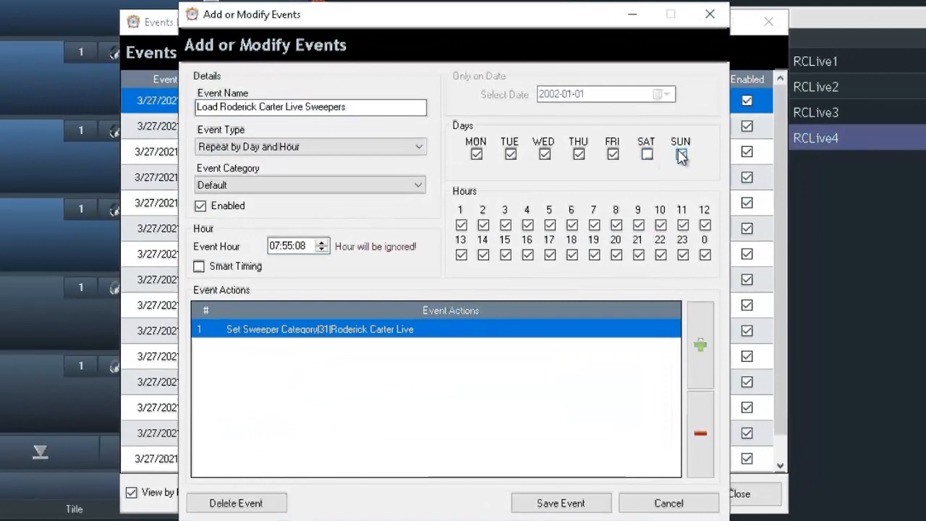
{"action": "left_click", "coordinate": [680, 155]}
Limit the event to hours 9, 10 and 11, save it and close the events list.
{"action": "right_click", "coordinate": [547, 226]}
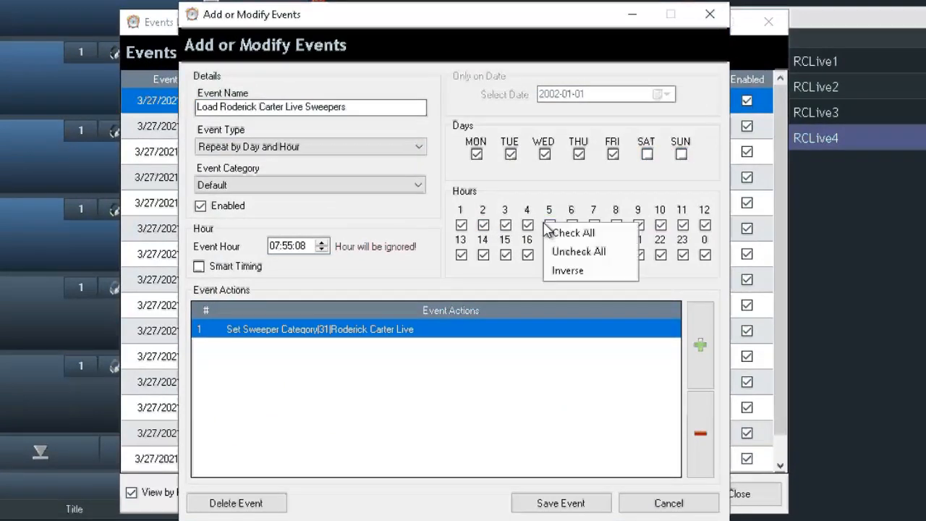
{"action": "left_click", "coordinate": [569, 254]}
{"action": "left_click", "coordinate": [640, 226]}
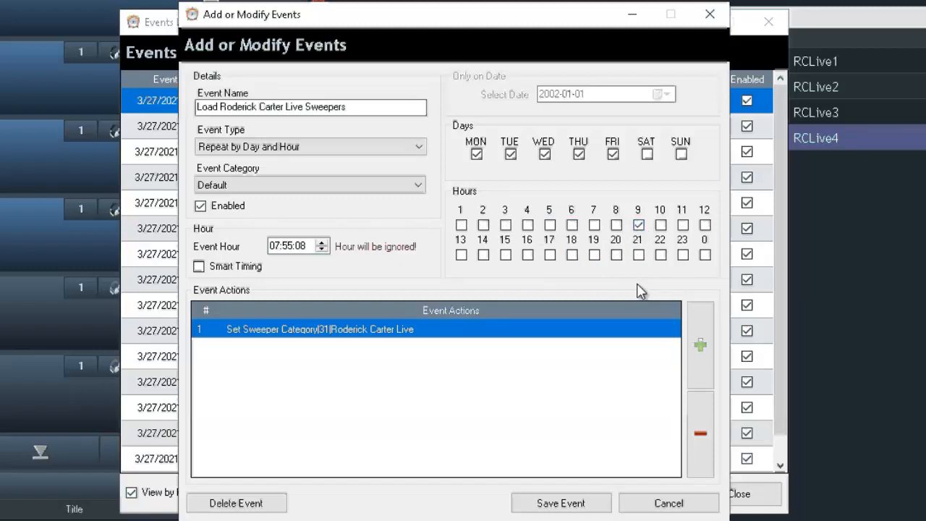
{"action": "left_click", "coordinate": [660, 224]}
{"action": "left_click", "coordinate": [683, 226]}
{"action": "left_click", "coordinate": [575, 503]}
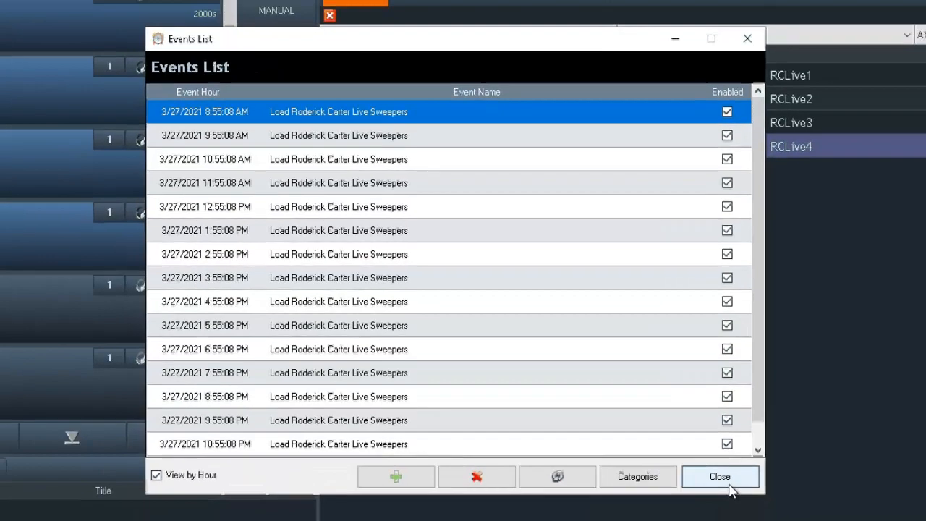
{"action": "left_click", "coordinate": [745, 495]}
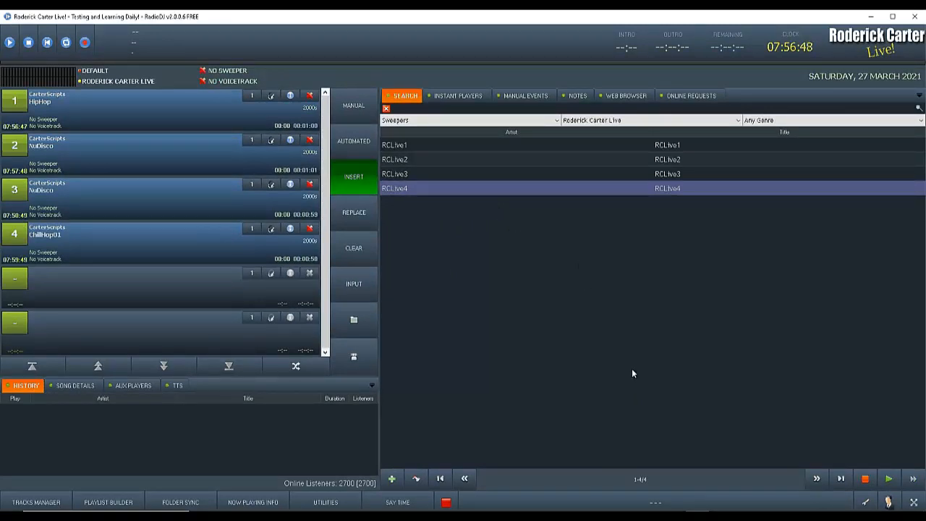
Start playback of the playlist, and delete the Default rotation in the track rotations configuration.
{"action": "left_click", "coordinate": [9, 42]}
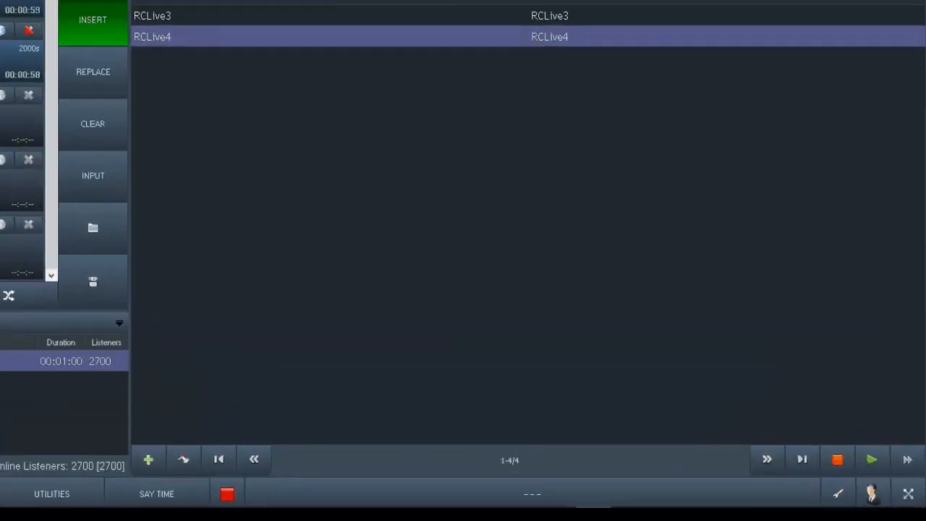
{"action": "left_click", "coordinate": [842, 494]}
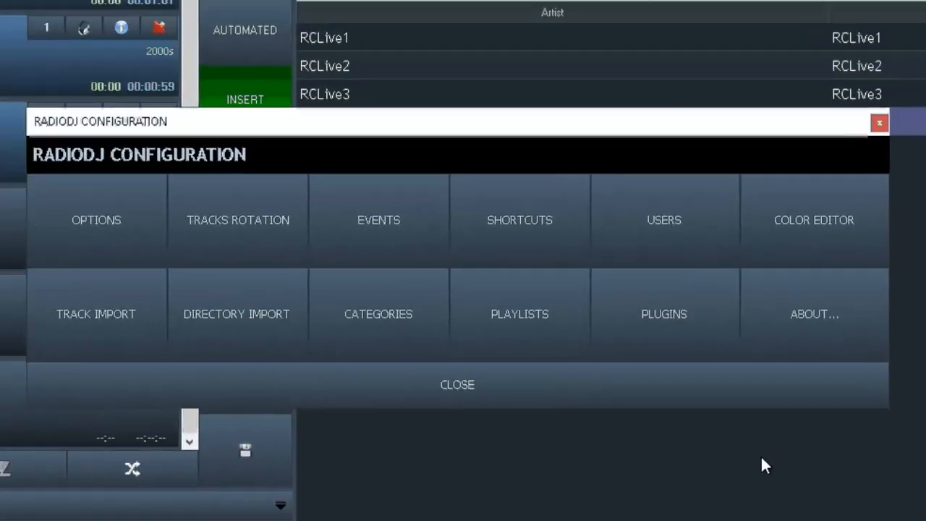
{"action": "left_click", "coordinate": [268, 209]}
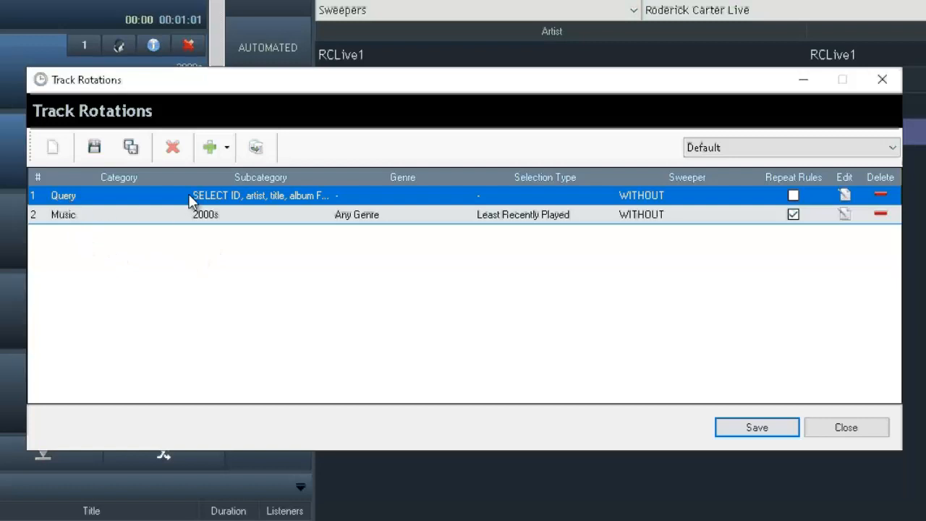
{"action": "left_click", "coordinate": [181, 152]}
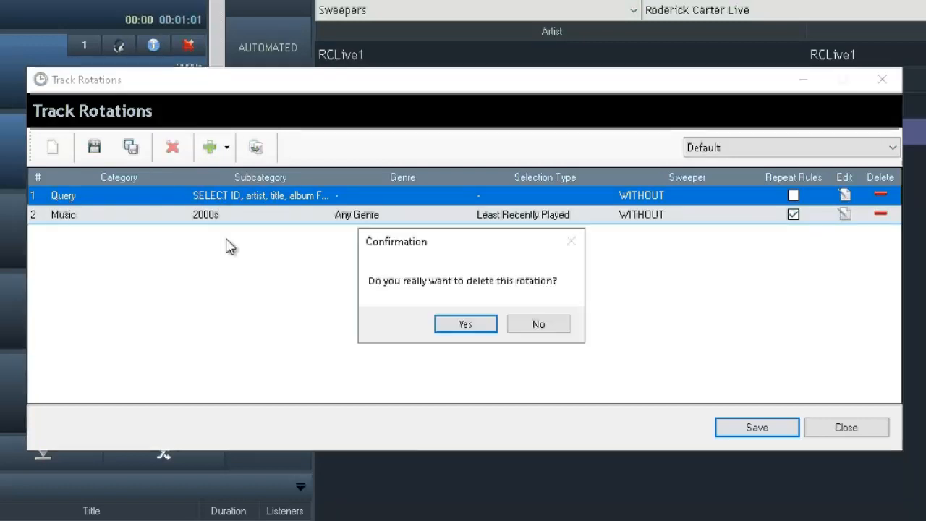
{"action": "left_click", "coordinate": [467, 327]}
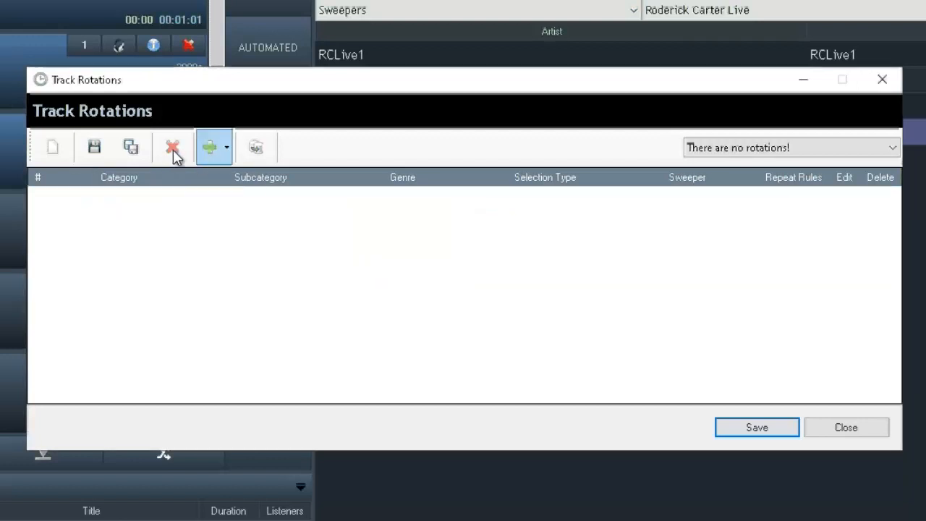
{"action": "left_click", "coordinate": [753, 152]}
{"action": "left_click", "coordinate": [752, 154]}
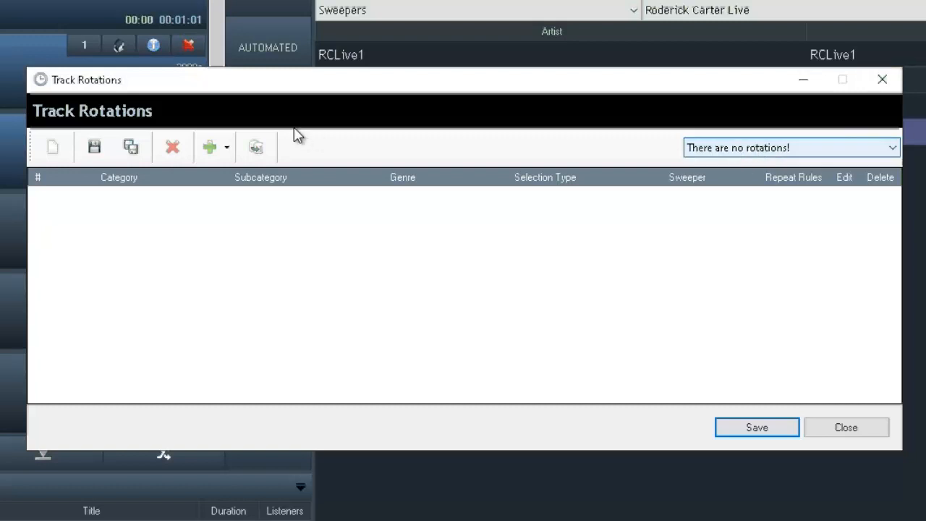
Add a category track to the empty rotation: Music, 2000s, Least Times Played, without sweeper.
{"action": "left_click", "coordinate": [225, 154]}
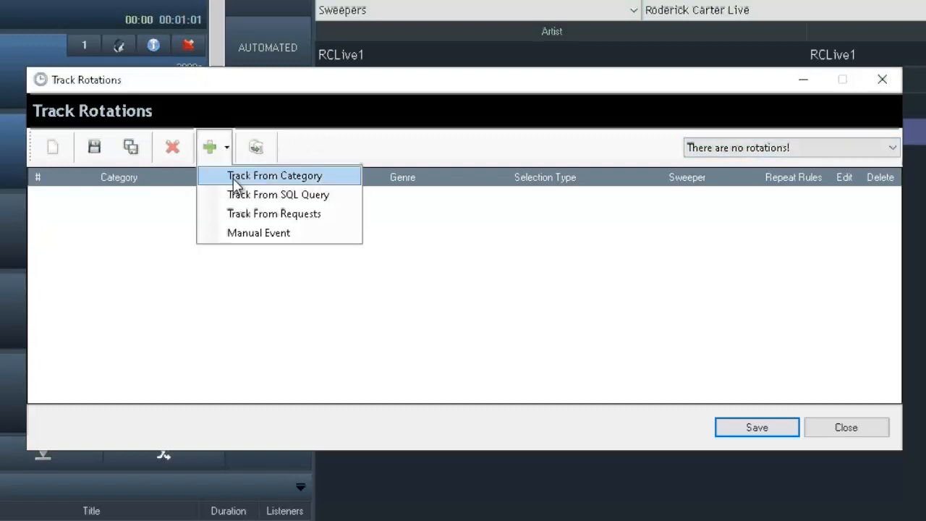
{"action": "left_click", "coordinate": [230, 175]}
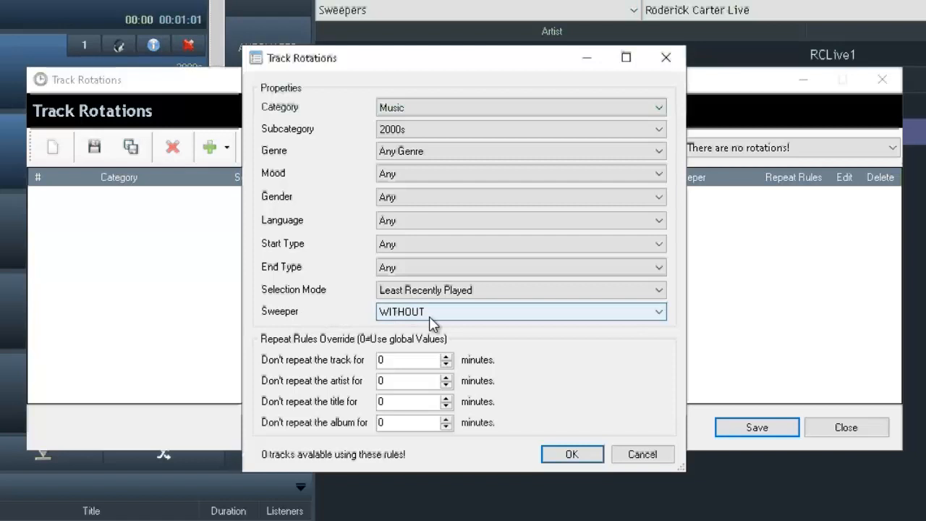
{"action": "left_click", "coordinate": [457, 290]}
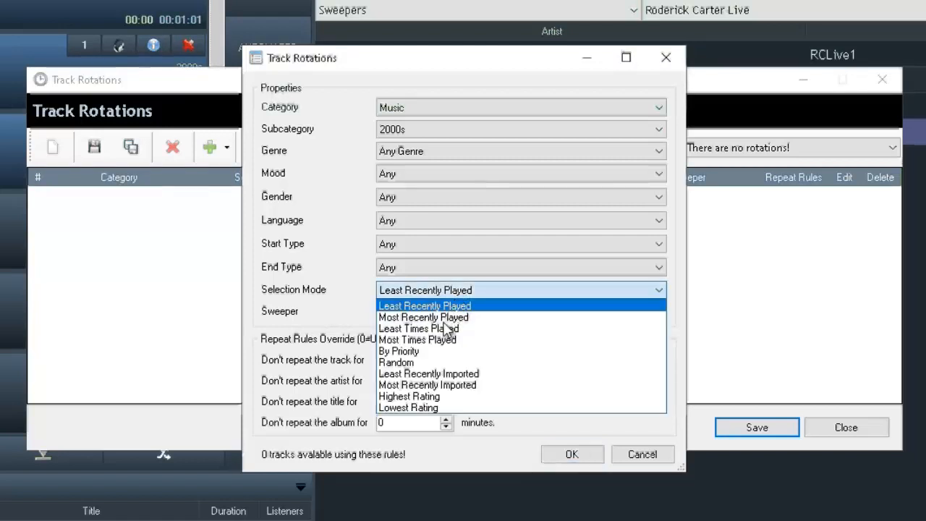
{"action": "left_click", "coordinate": [444, 328]}
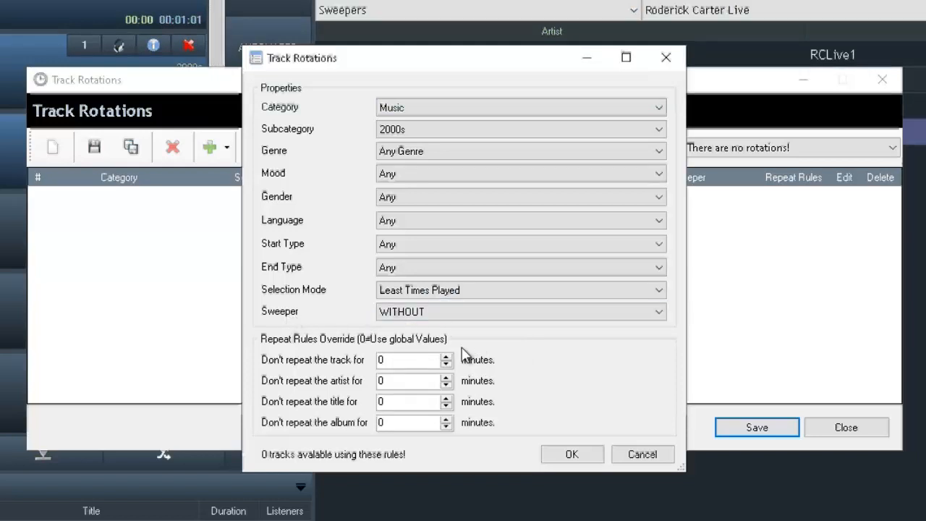
{"action": "left_click", "coordinate": [560, 456]}
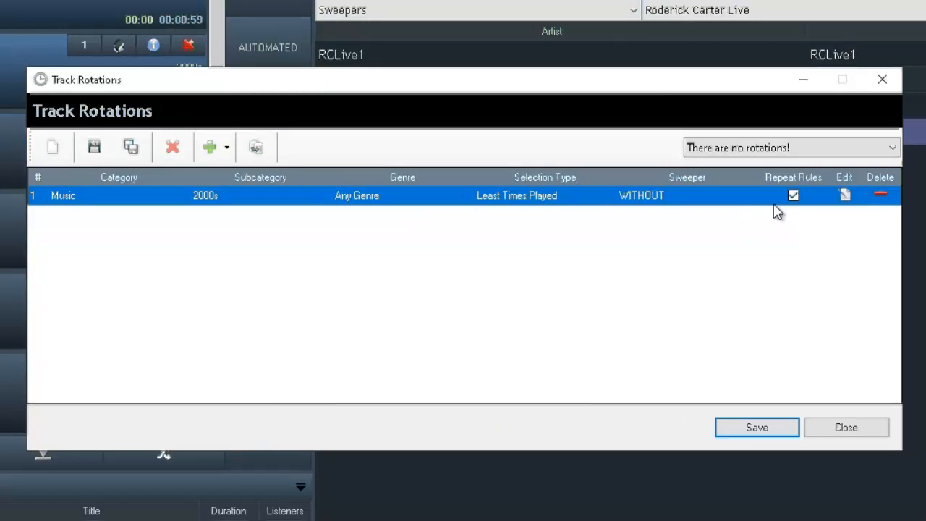
Add a second Music 2000s category track to the rotation with Least Times Played selection and no sweeper.
{"action": "left_click_drag", "start_coordinate": [716, 83], "coordinate": [871, 174]}
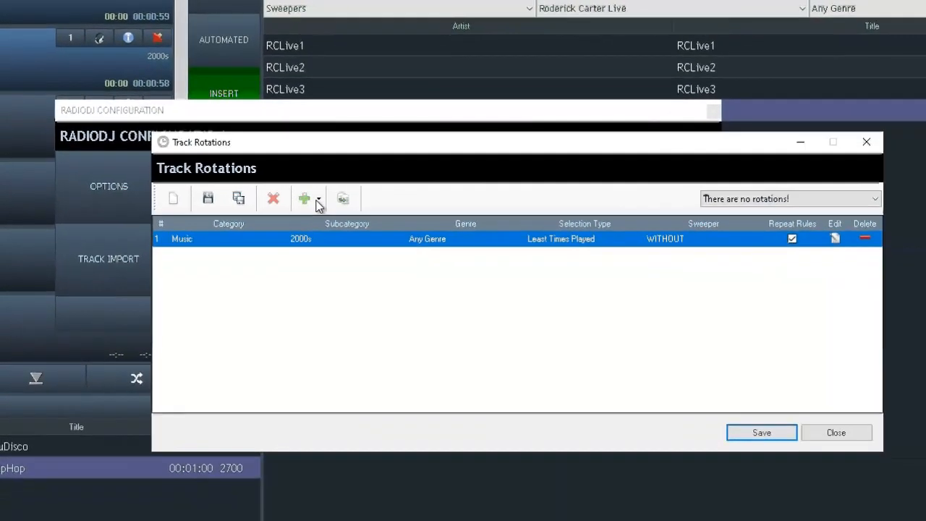
{"action": "left_click", "coordinate": [372, 232]}
{"action": "left_click", "coordinate": [333, 224]}
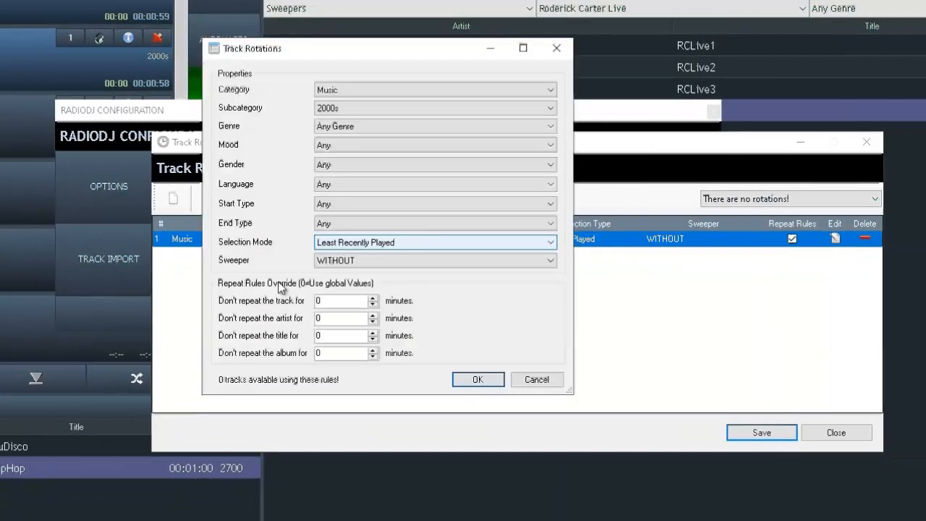
{"action": "left_click", "coordinate": [351, 242]}
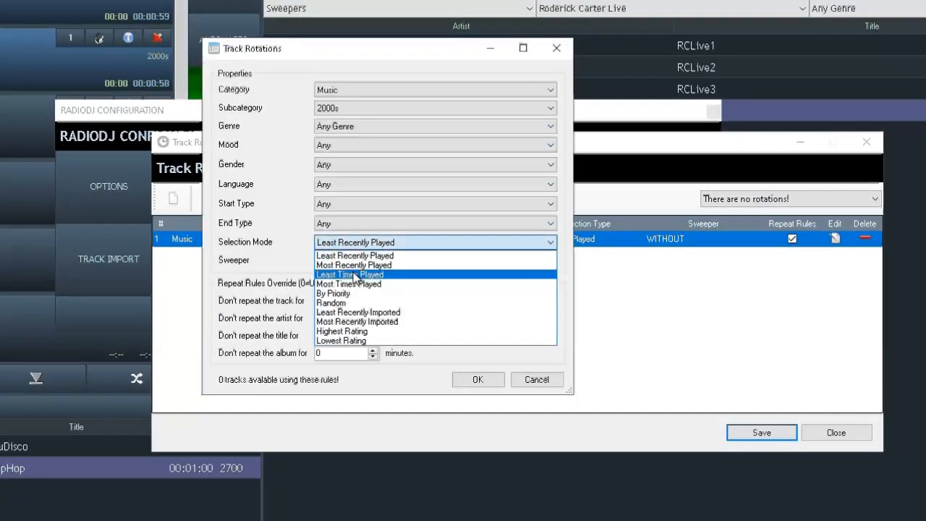
{"action": "left_click", "coordinate": [354, 275]}
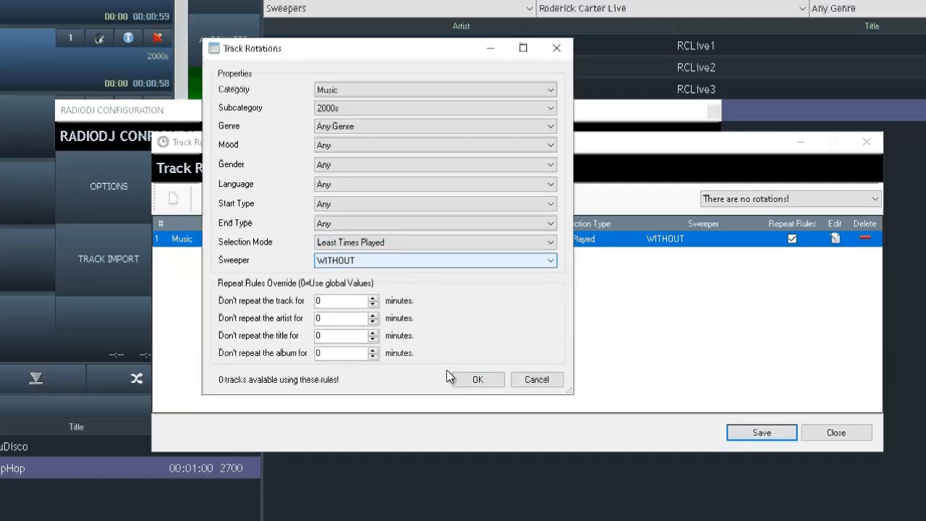
{"action": "left_click", "coordinate": [476, 379]}
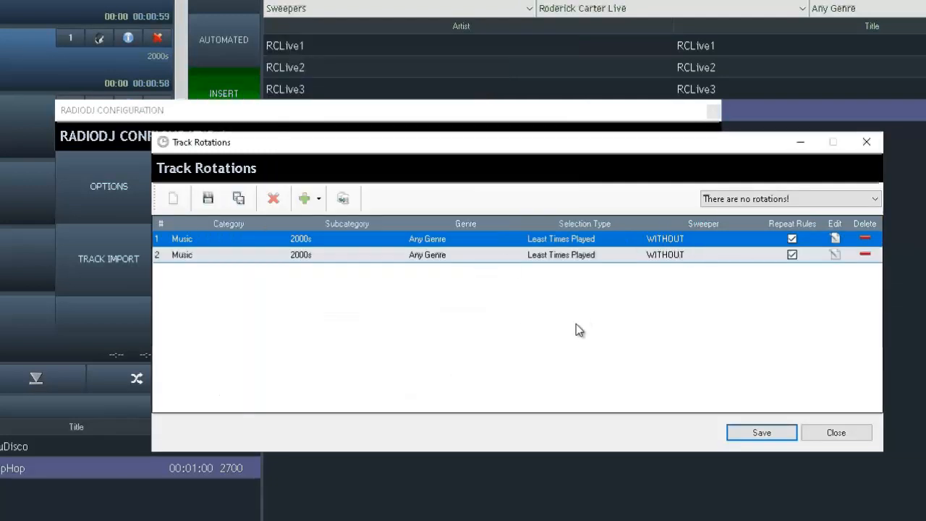
Add a third Music 2000s track with sweeper START and Least Times Played selection, and move it to second place in the rotation.
{"action": "left_click", "coordinate": [309, 203]}
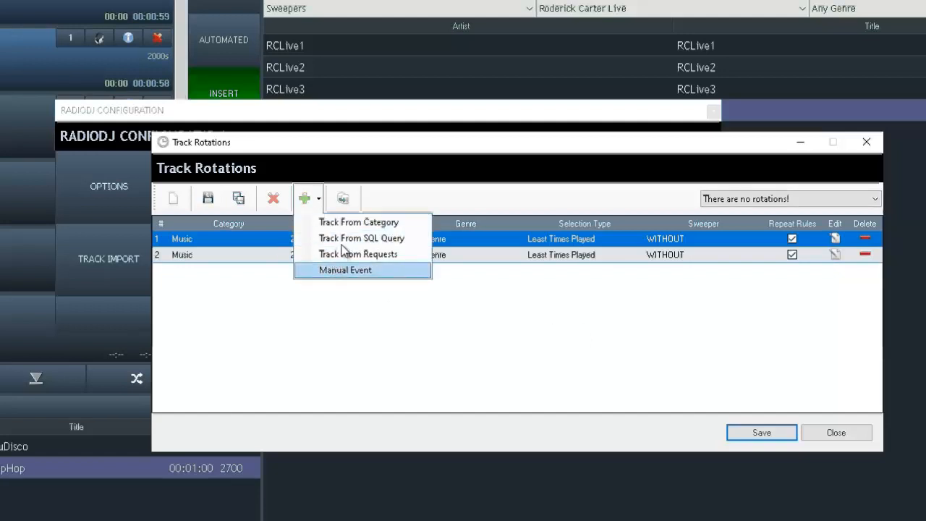
{"action": "left_click", "coordinate": [337, 222]}
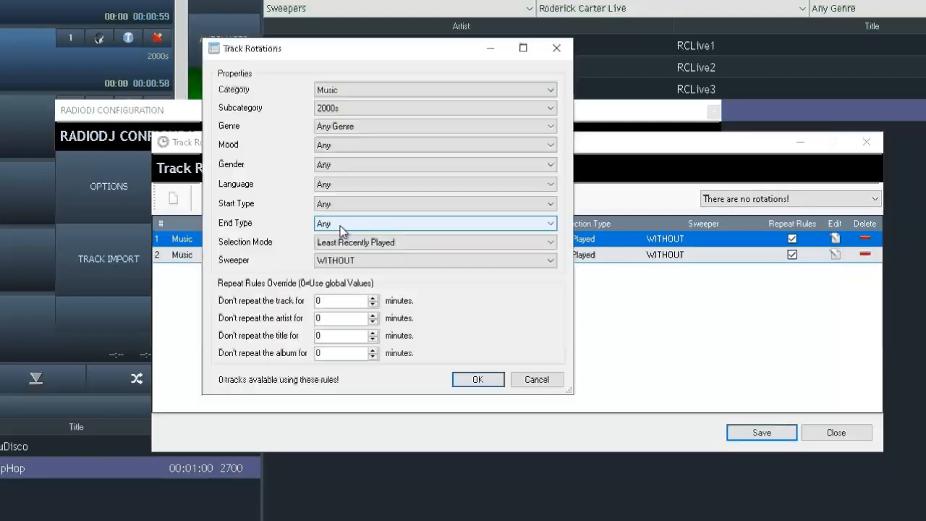
{"action": "left_click", "coordinate": [337, 264]}
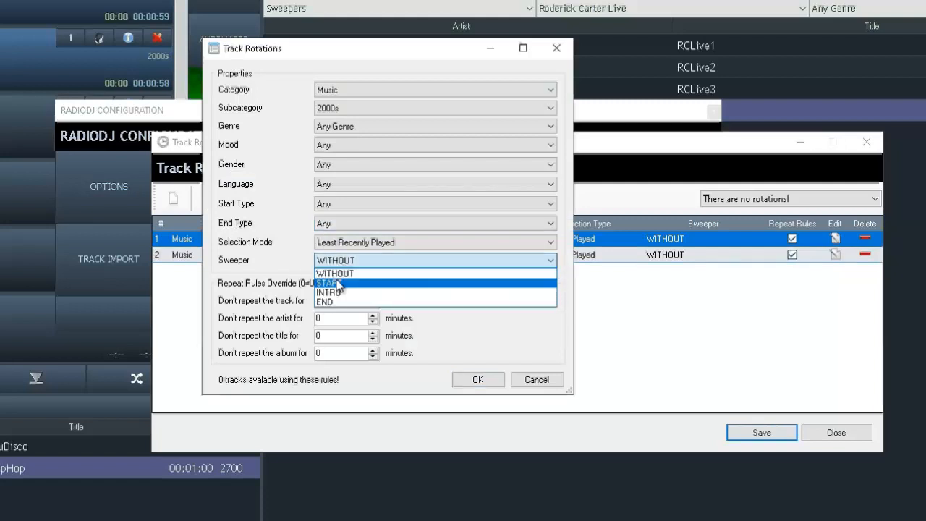
{"action": "left_click", "coordinate": [338, 283]}
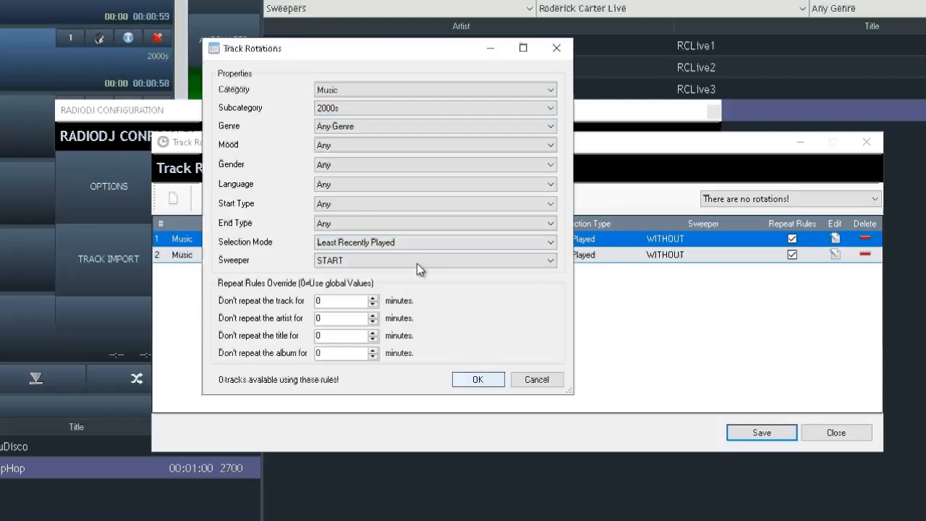
{"action": "left_click", "coordinate": [412, 245]}
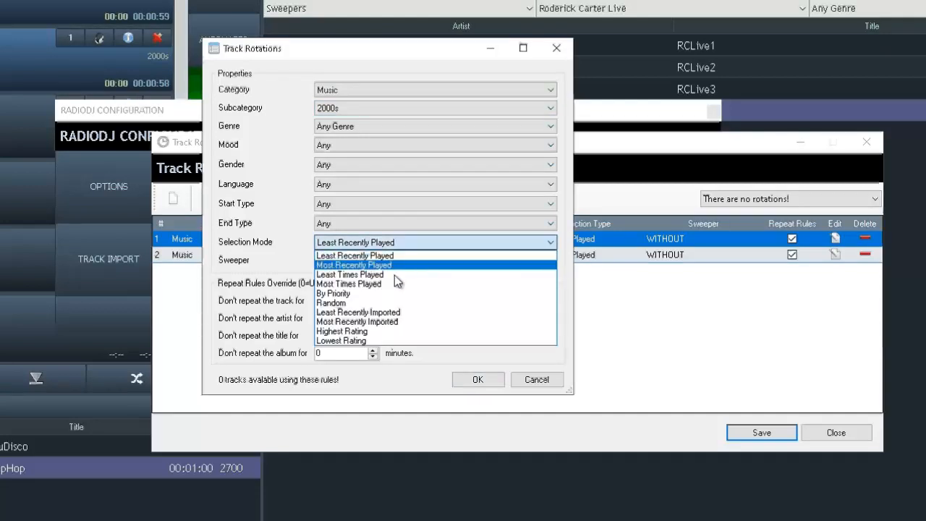
{"action": "left_click", "coordinate": [394, 274]}
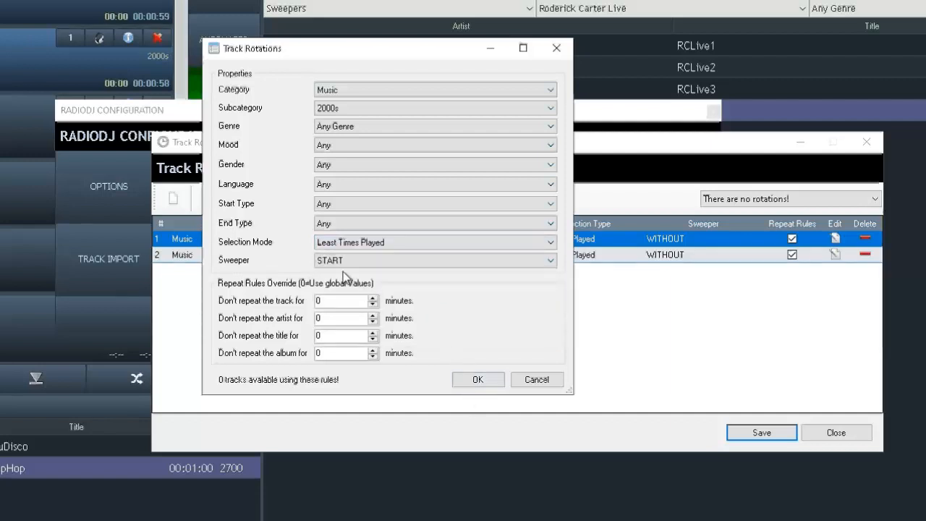
{"action": "left_click", "coordinate": [487, 384]}
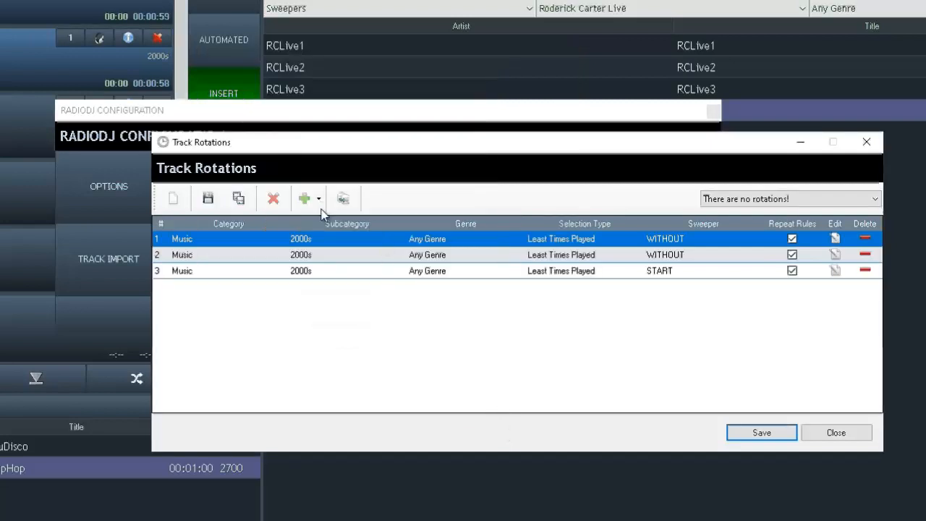
{"action": "left_click_drag", "start_coordinate": [160, 272], "coordinate": [160, 255]}
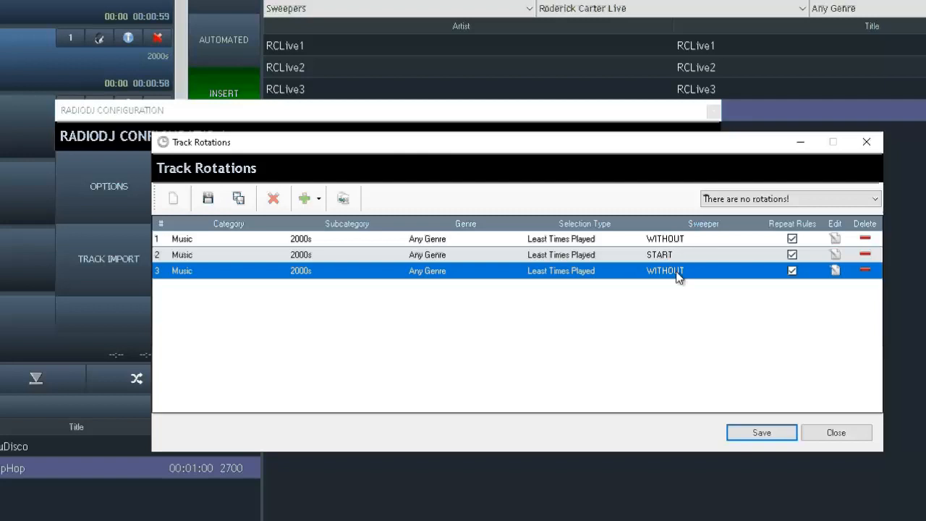
Add a fourth Music 2000s category track to the rotation with sweeper END and Least Times Played selection.
{"action": "left_click", "coordinate": [321, 203]}
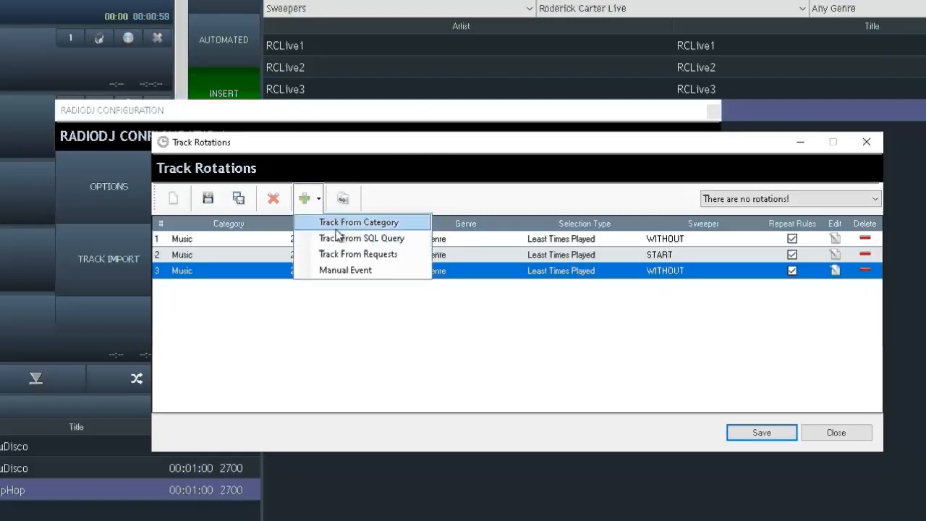
{"action": "left_click", "coordinate": [340, 223]}
{"action": "left_click", "coordinate": [364, 258]}
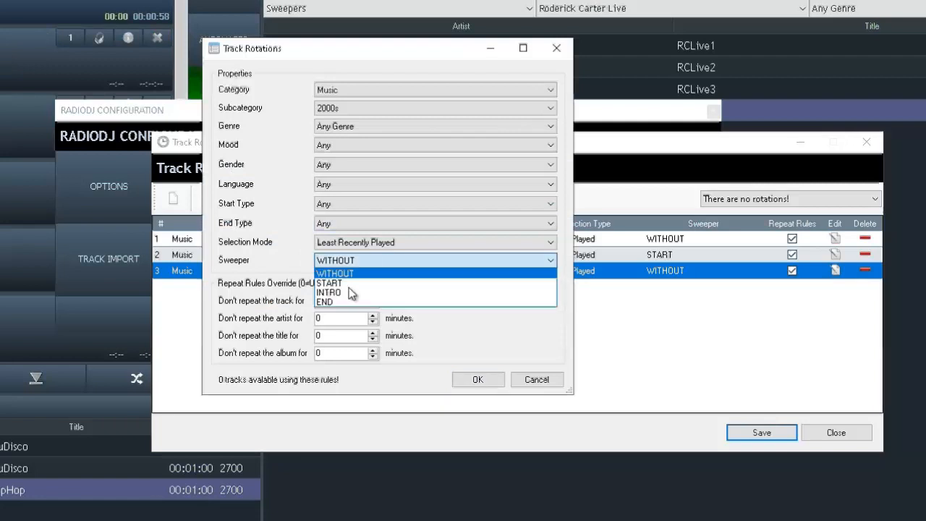
{"action": "left_click", "coordinate": [336, 301]}
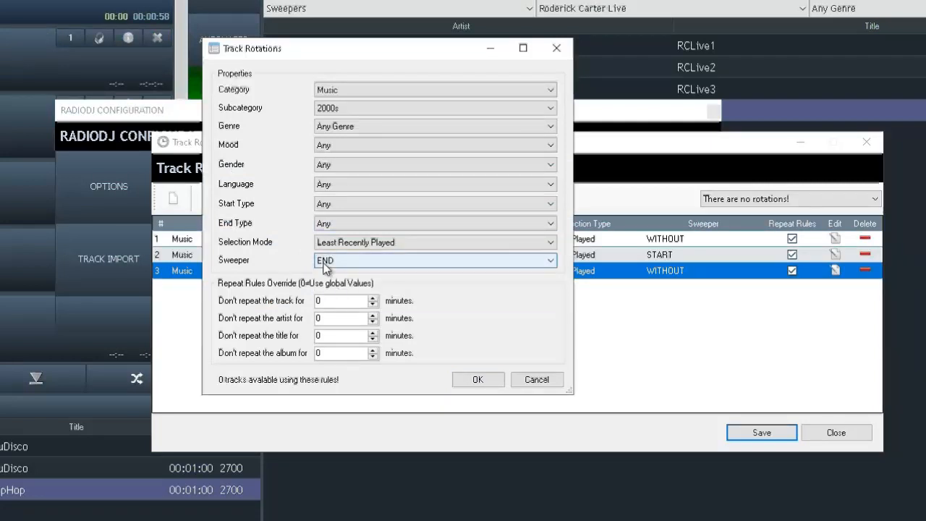
{"action": "left_click", "coordinate": [336, 244]}
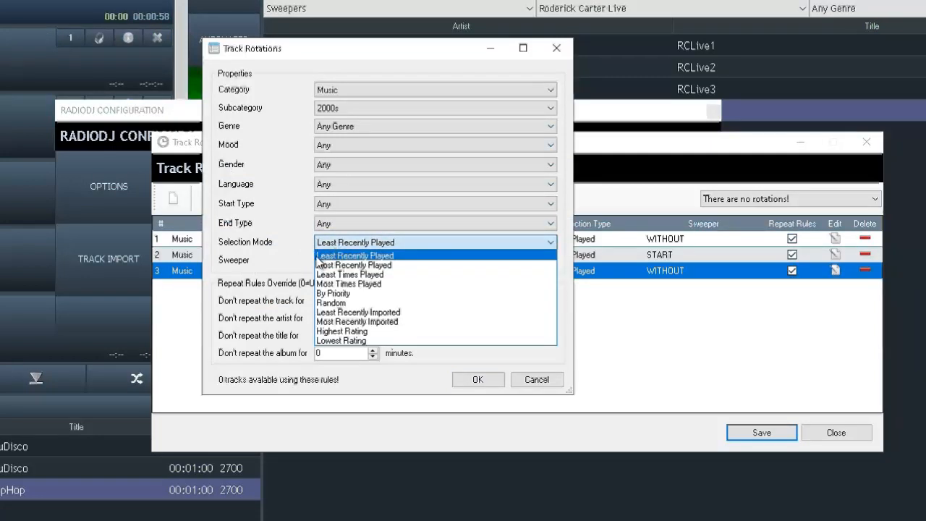
{"action": "left_click", "coordinate": [362, 275]}
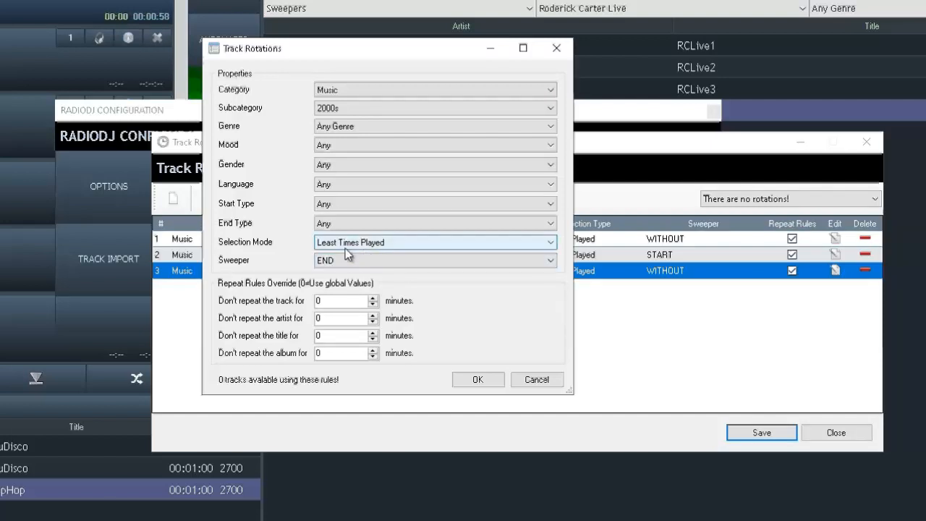
{"action": "left_click", "coordinate": [467, 379]}
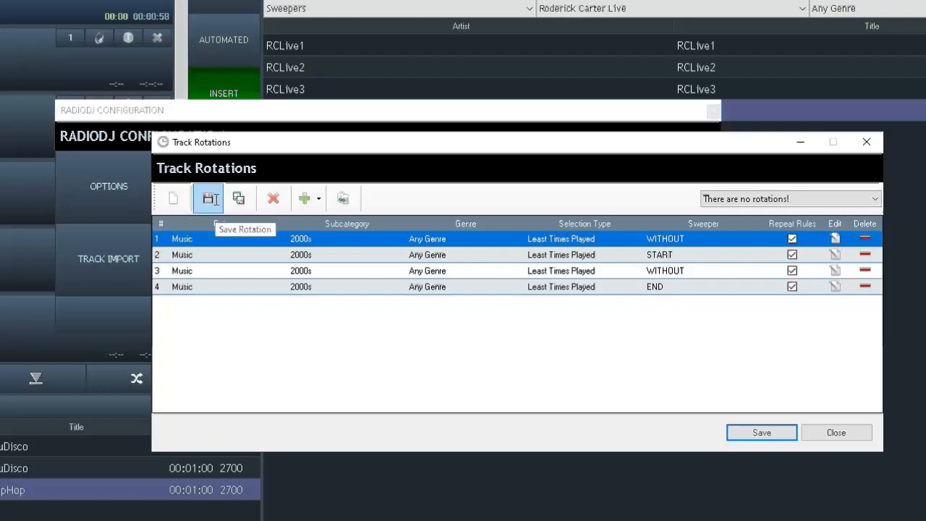
Save the four-track rotation under the name Default and close the configuration.
{"action": "left_click", "coordinate": [210, 199]}
{"action": "left_click", "coordinate": [296, 223]}
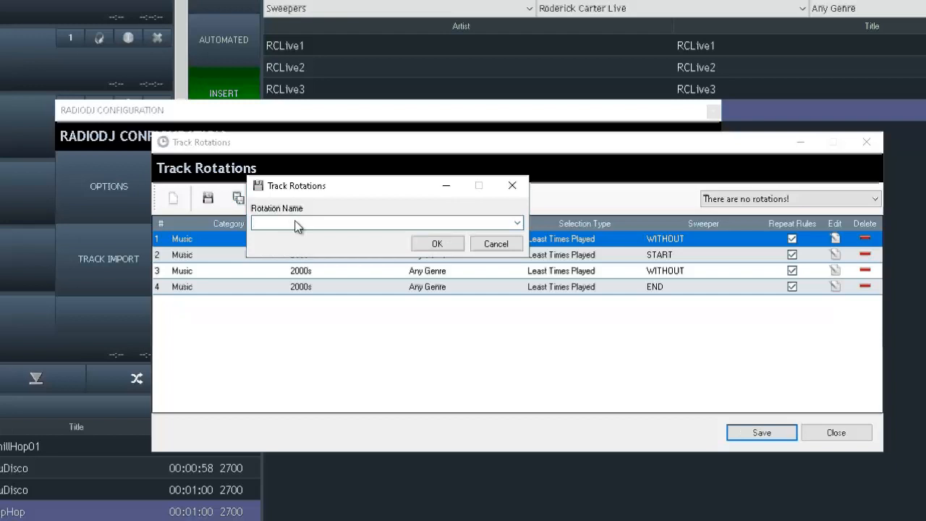
{"action": "type", "text": "Default"}
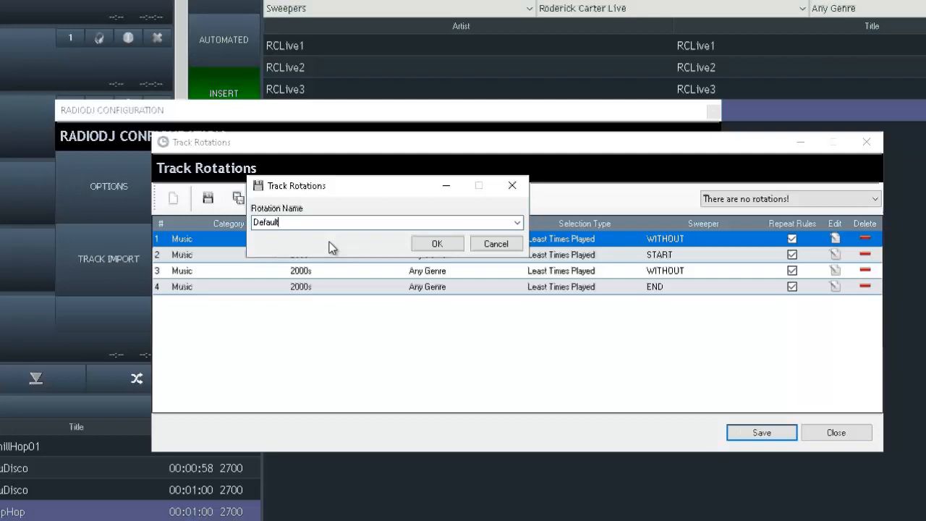
{"action": "left_click", "coordinate": [428, 246]}
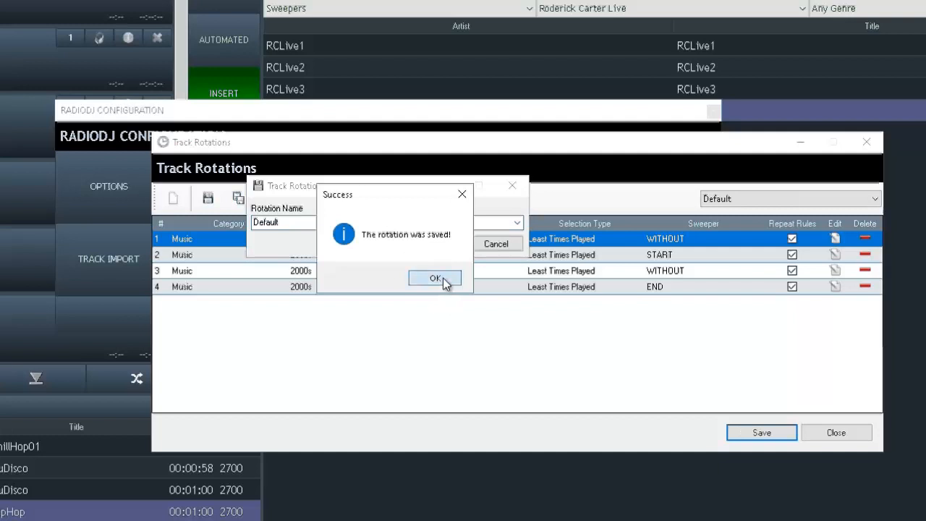
{"action": "left_click", "coordinate": [443, 278]}
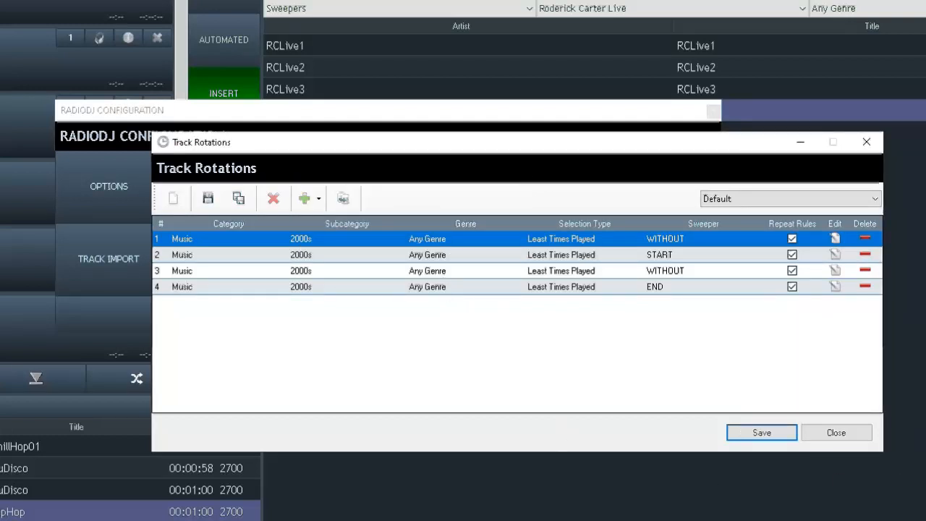
{"action": "left_click", "coordinate": [768, 437]}
{"action": "left_click", "coordinate": [453, 320]}
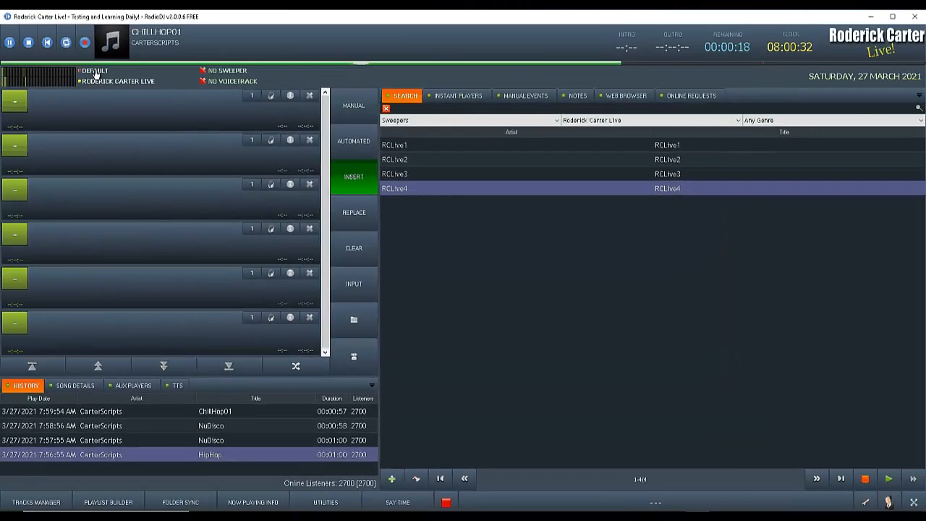
Select the Default rotation as the active one and clear the existing playlist.
{"action": "left_click", "coordinate": [96, 72]}
{"action": "left_click", "coordinate": [96, 81]}
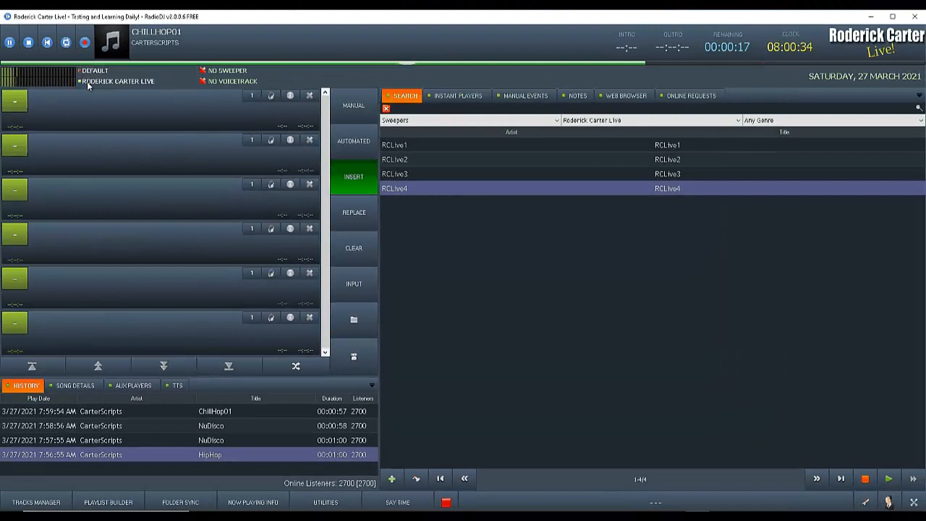
{"action": "left_click", "coordinate": [354, 248]}
{"action": "left_click", "coordinate": [471, 294]}
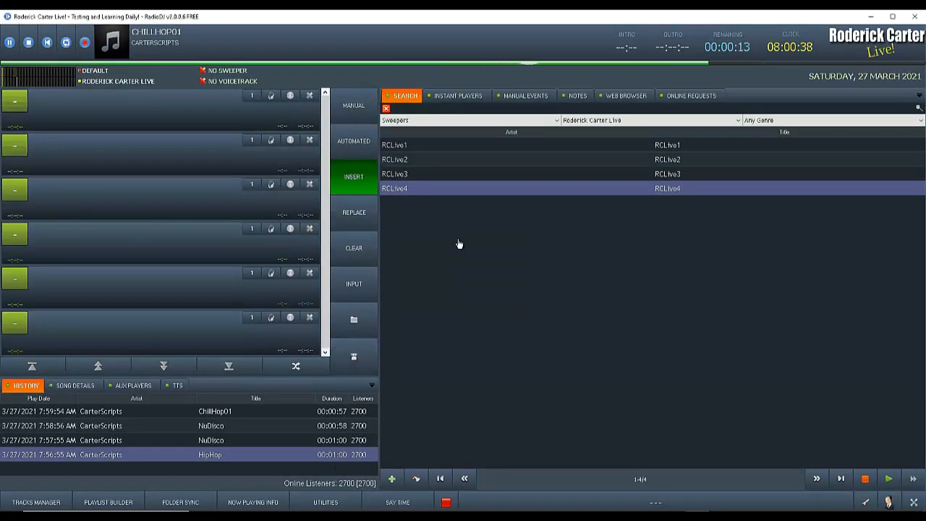
In the Auto DJ rotation rules, set the same-track and same-artist repeat limits to 5 minutes each.
{"action": "left_click", "coordinate": [865, 502]}
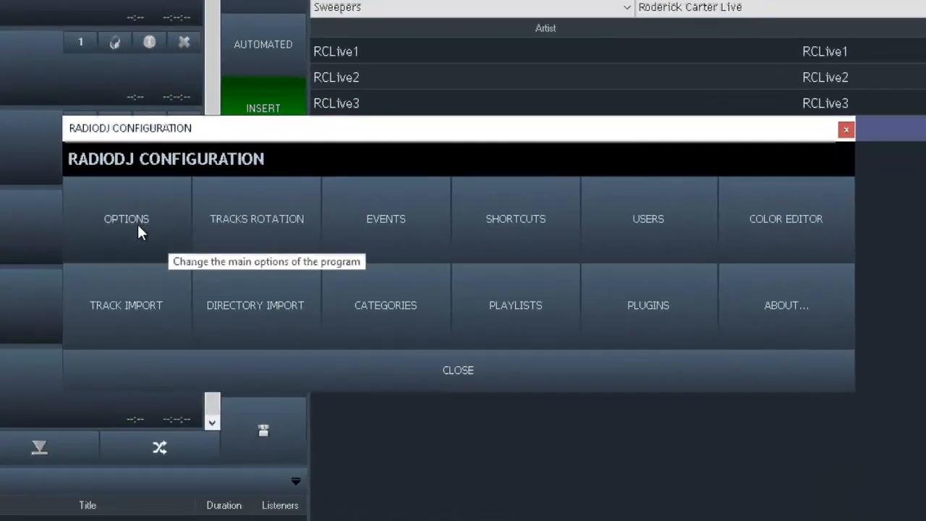
{"action": "left_click", "coordinate": [137, 222]}
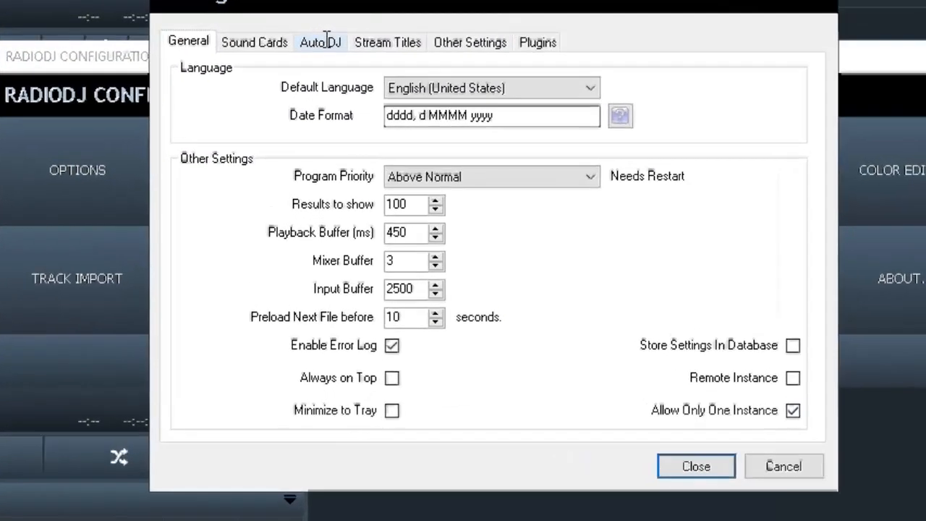
{"action": "left_click", "coordinate": [320, 117]}
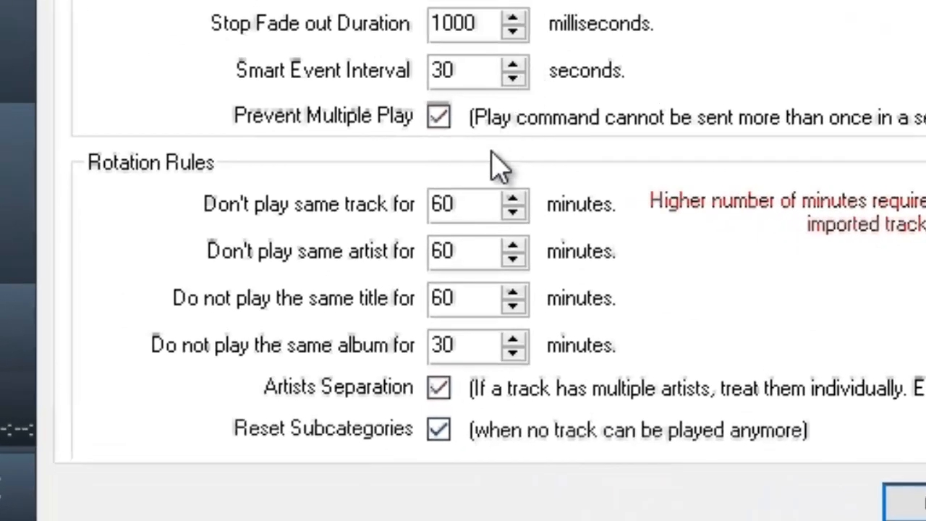
{"action": "left_click_drag", "start_coordinate": [474, 206], "coordinate": [230, 219]}
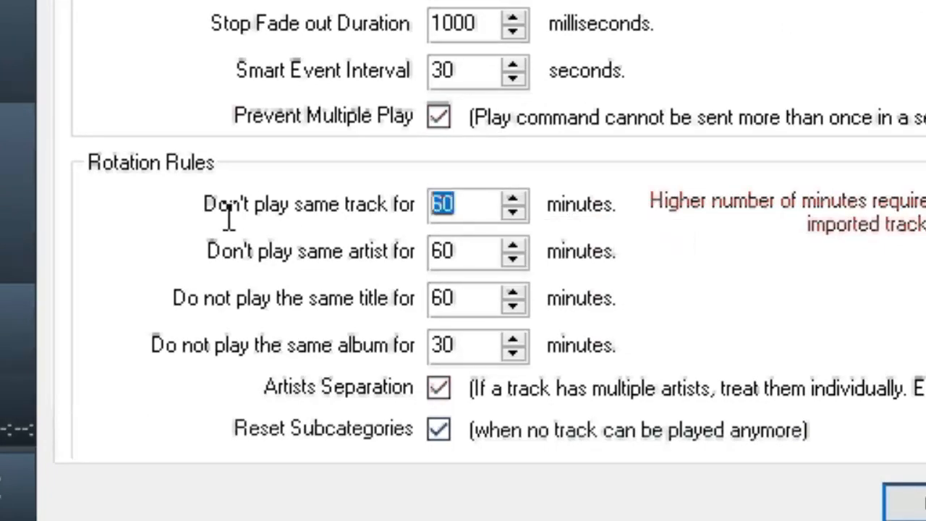
{"action": "type", "text": "5"}
{"action": "left_click_drag", "start_coordinate": [432, 254], "coordinate": [376, 269]}
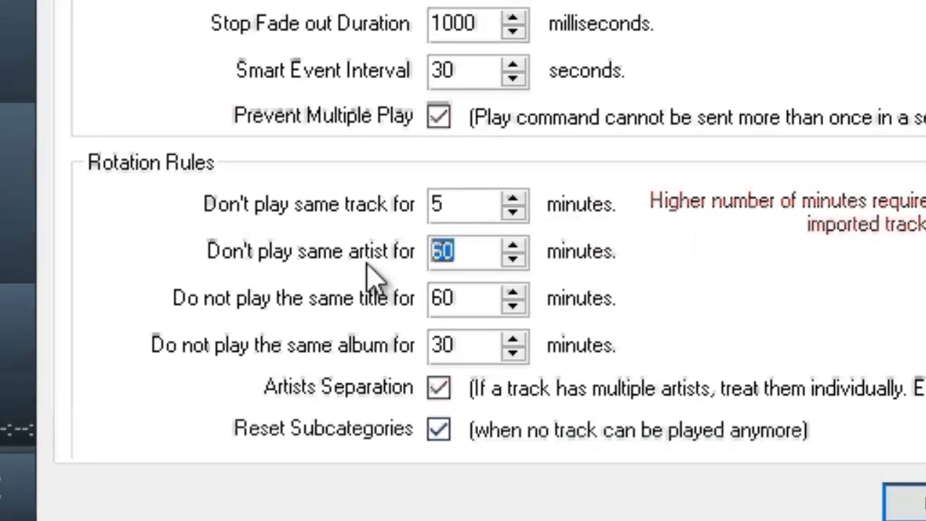
{"action": "type", "text": "5"}
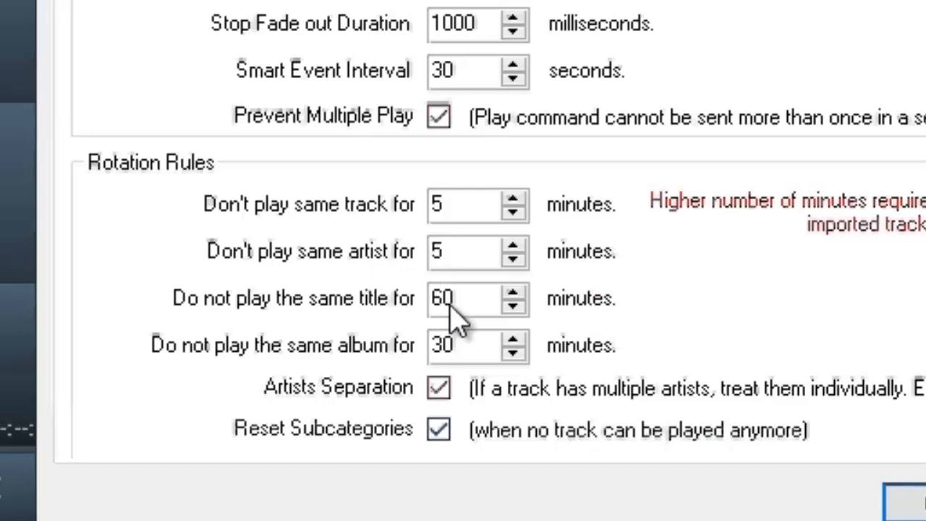
Set the same-title and same-album repeat limits to 5 minutes each, and close the settings and configuration.
{"action": "left_click_drag", "start_coordinate": [455, 311], "coordinate": [319, 300]}
{"action": "type", "text": "5"}
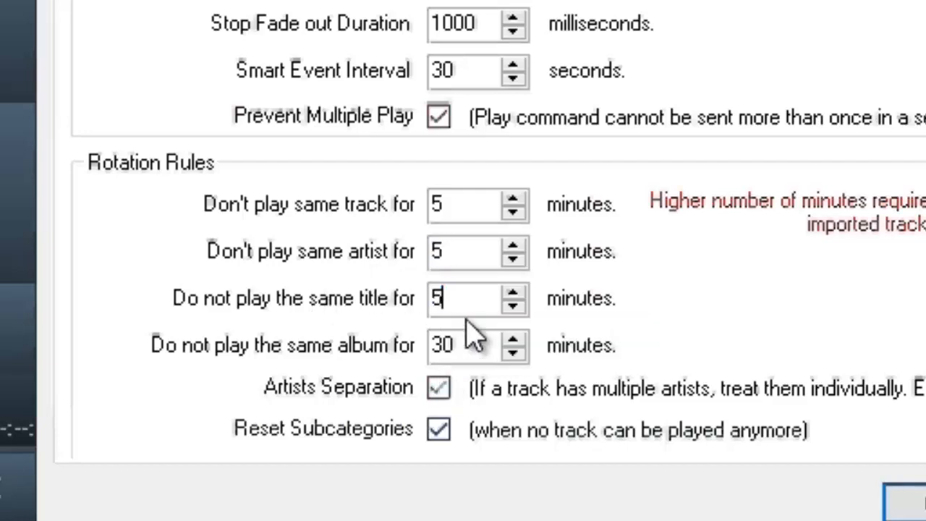
{"action": "left_click_drag", "start_coordinate": [463, 358], "coordinate": [233, 343]}
{"action": "type", "text": "5"}
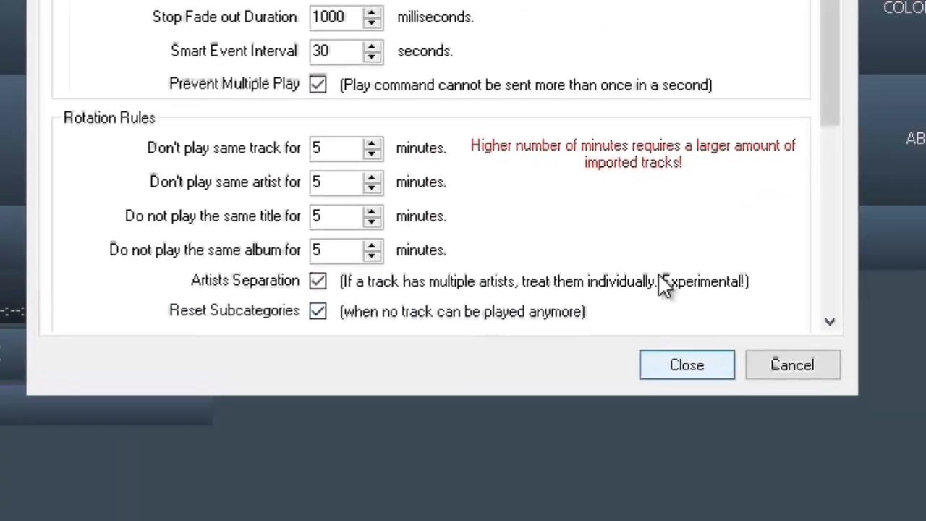
{"action": "left_click", "coordinate": [821, 438]}
{"action": "left_click", "coordinate": [577, 393]}
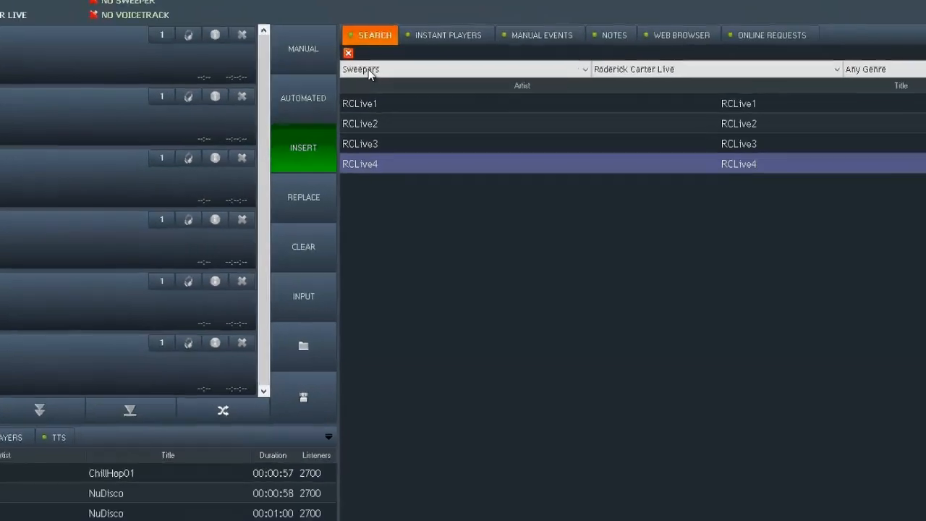
Reset the track search filters and look through the full track list for tracks blocked by the repeat rules.
{"action": "left_click", "coordinate": [337, 4]}
{"action": "left_click", "coordinate": [401, 132]}
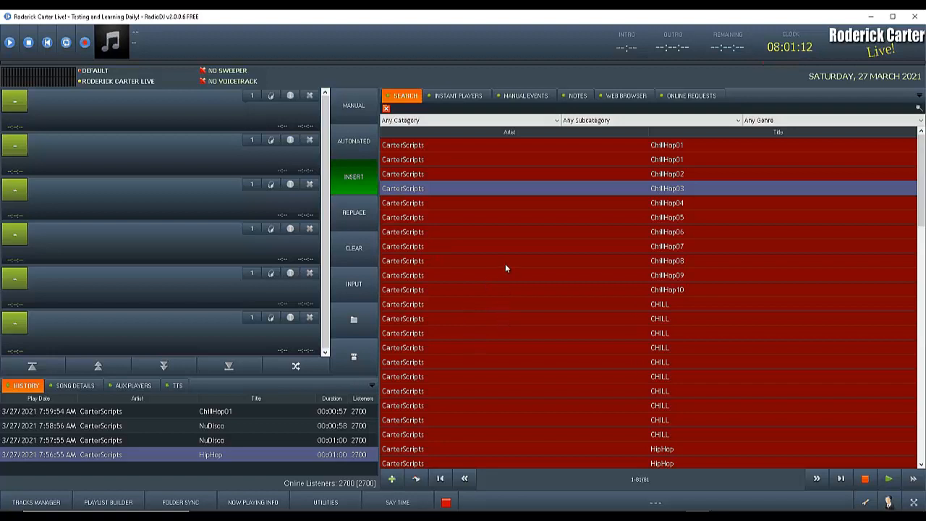
{"action": "left_click", "coordinate": [416, 145]}
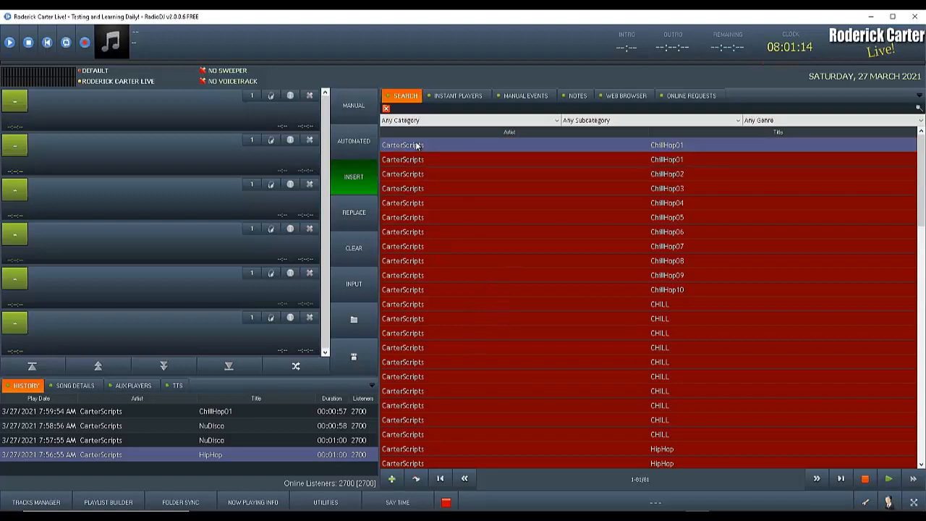
{"action": "scroll", "coordinate": [459, 272], "scroll_direction": "down", "scroll_amount": 20}
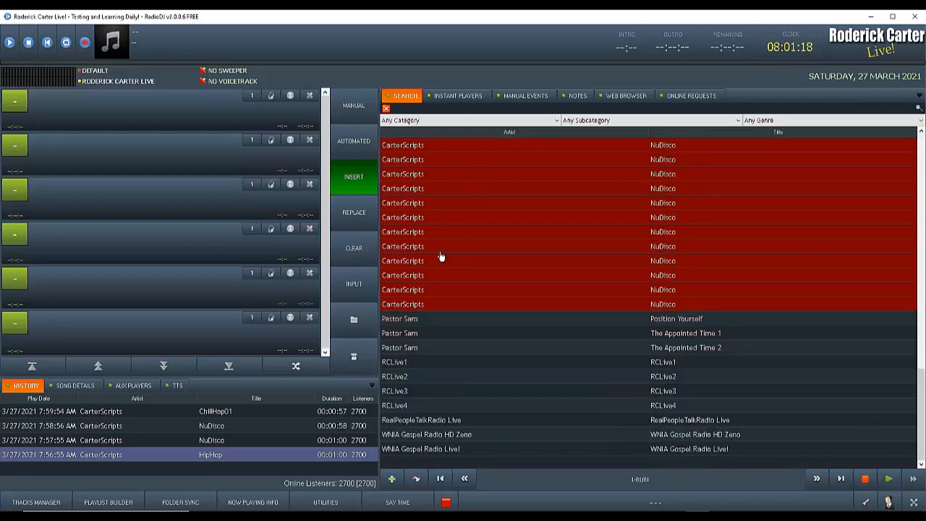
{"action": "scroll", "coordinate": [441, 254], "scroll_direction": "up", "scroll_amount": 8}
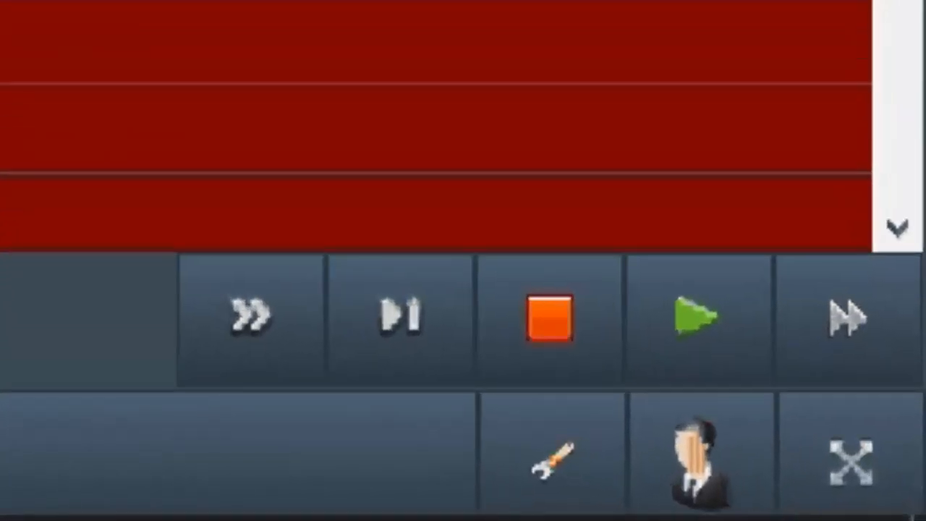
Shorten the repeat limits in the Auto DJ rotation rules, entering 3 minutes, and close the configuration.
{"action": "left_click", "coordinate": [575, 507]}
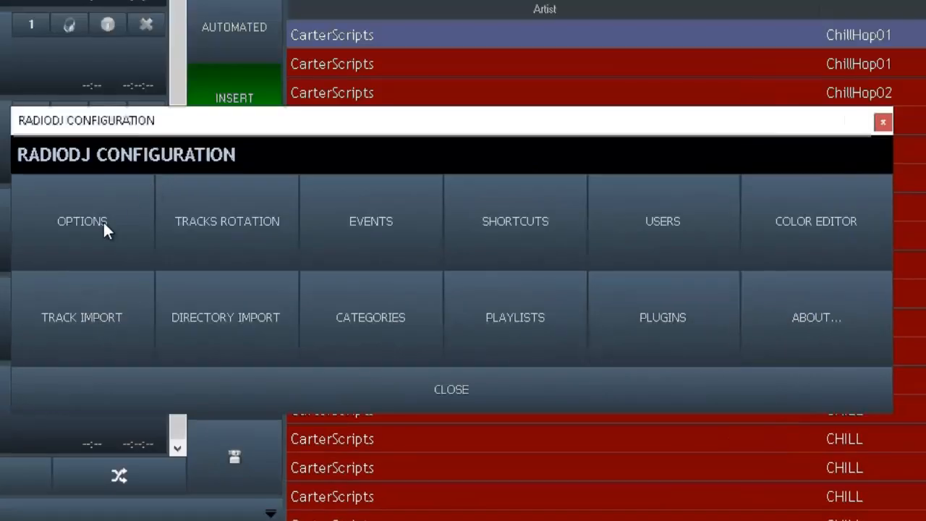
{"action": "left_click", "coordinate": [104, 226]}
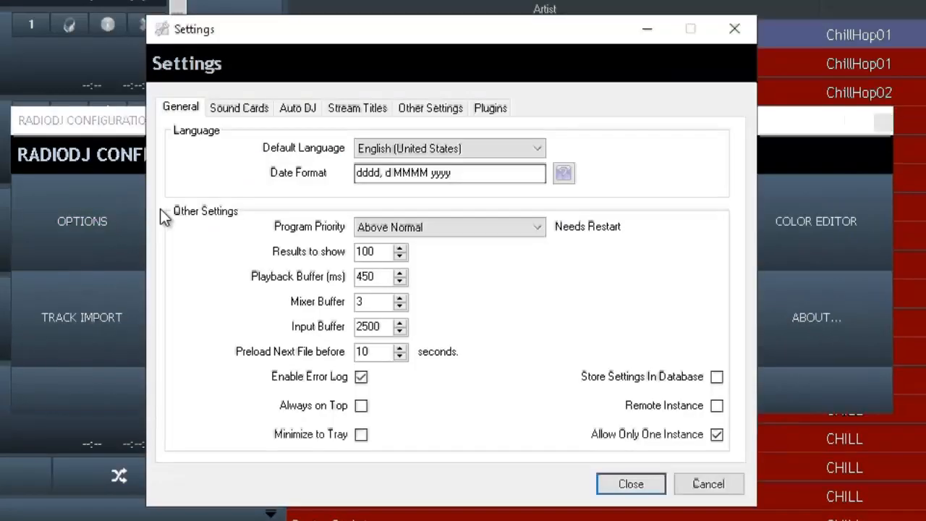
{"action": "left_click", "coordinate": [297, 110]}
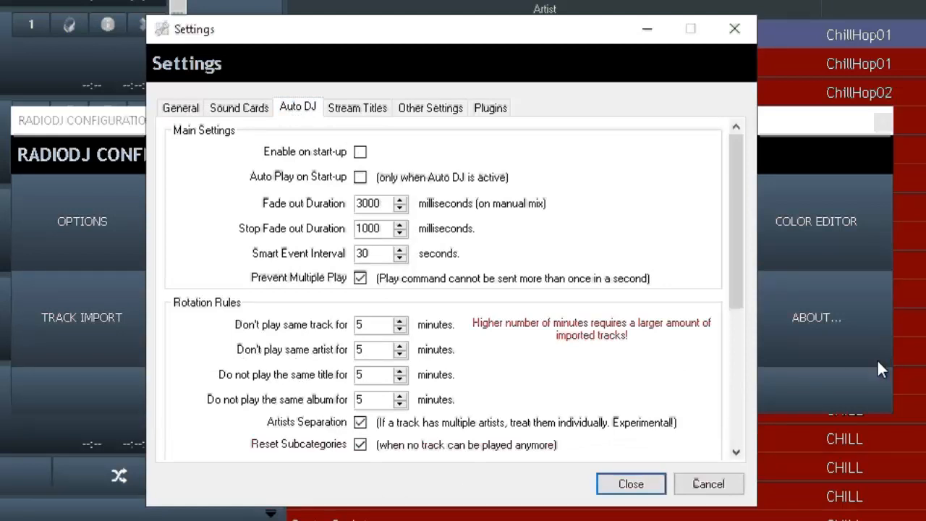
{"action": "double_click", "coordinate": [374, 348]}
{"action": "key", "text": "Tab"}
{"action": "type", "text": "3"}
{"action": "key", "text": "Tab"}
{"action": "left_click", "coordinate": [625, 486]}
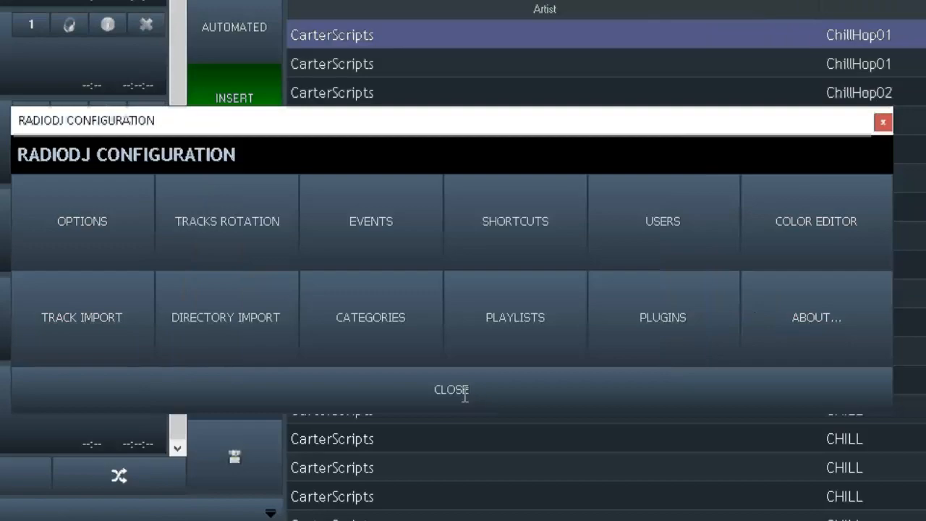
{"action": "left_click", "coordinate": [466, 392]}
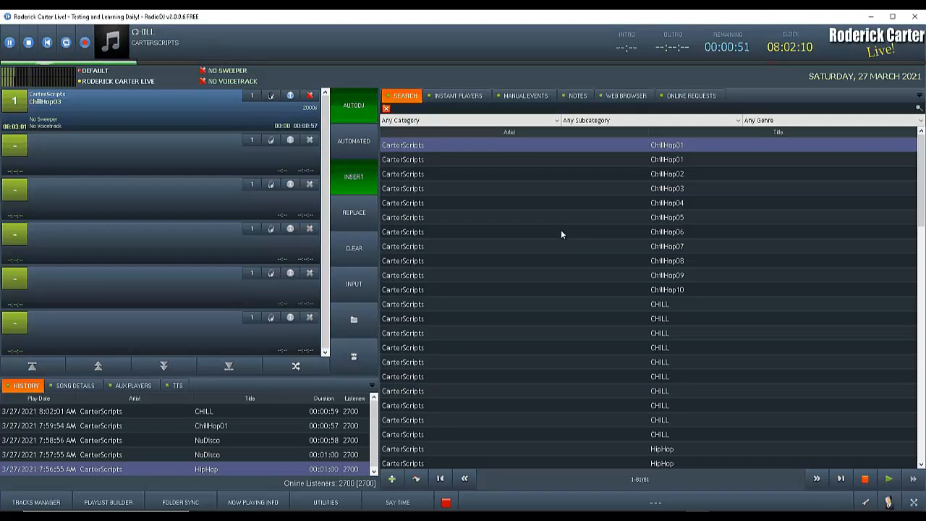
Clear the existing playlist so Auto DJ queues a new track under the changed repeat rules.
{"action": "left_click", "coordinate": [353, 250]}
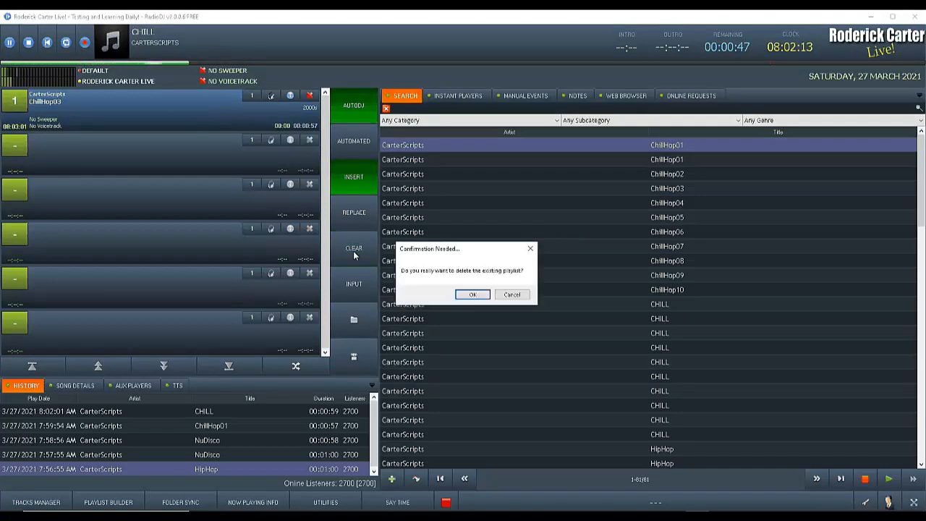
{"action": "left_click", "coordinate": [470, 294]}
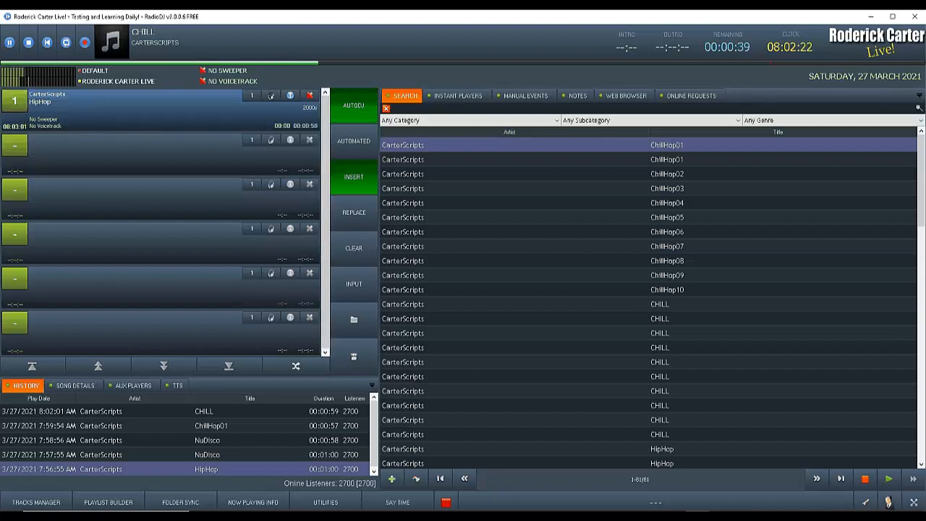
In the Auto DJ main settings, turn on Enable on start-up and Auto Play on Start-up, and close the settings and configuration.
{"action": "left_click", "coordinate": [865, 502]}
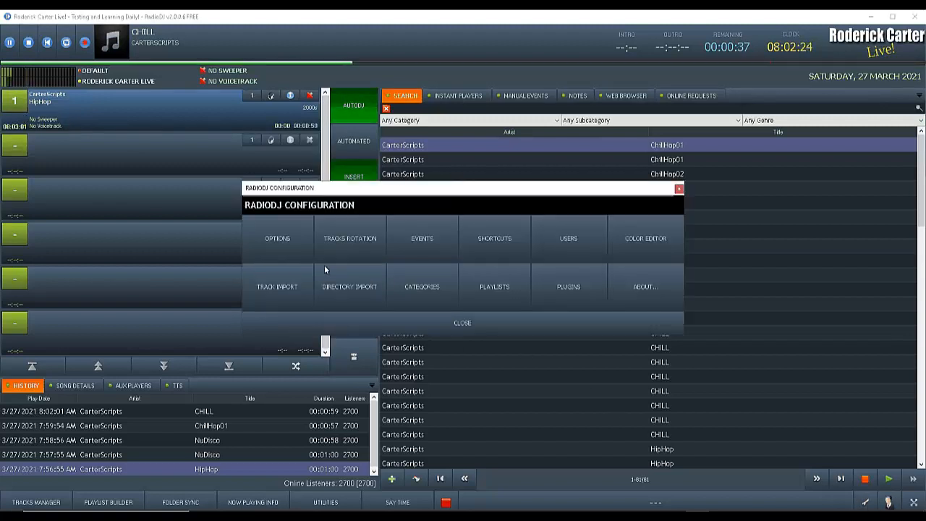
{"action": "left_click", "coordinate": [290, 242]}
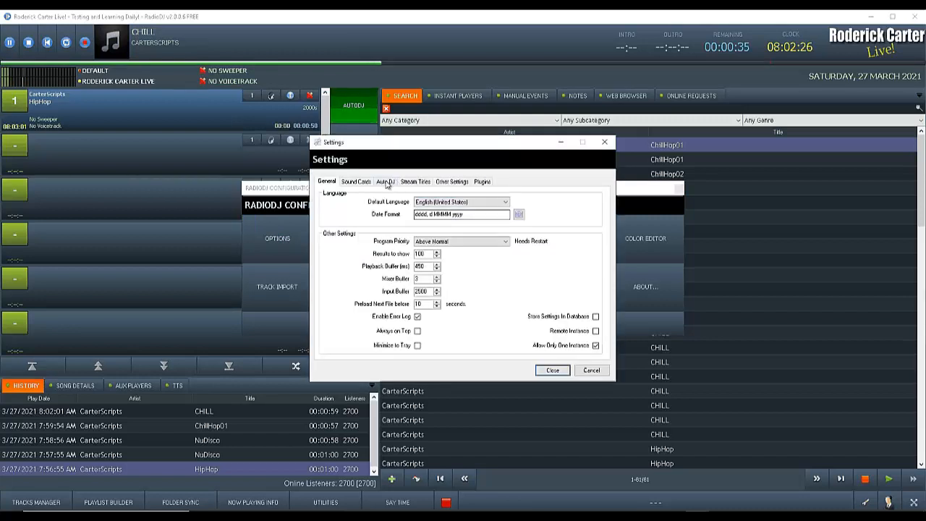
{"action": "left_click", "coordinate": [385, 183]}
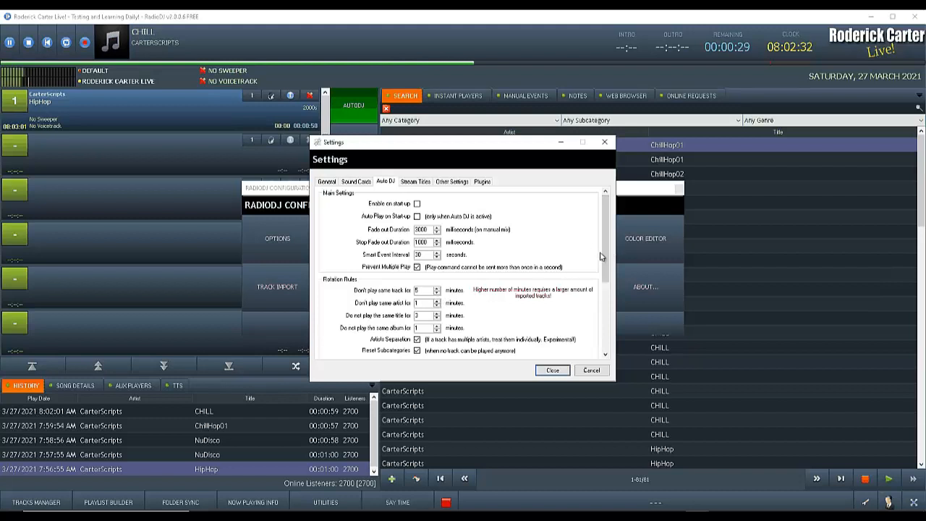
{"action": "left_click_drag", "start_coordinate": [605, 257], "coordinate": [614, 298]}
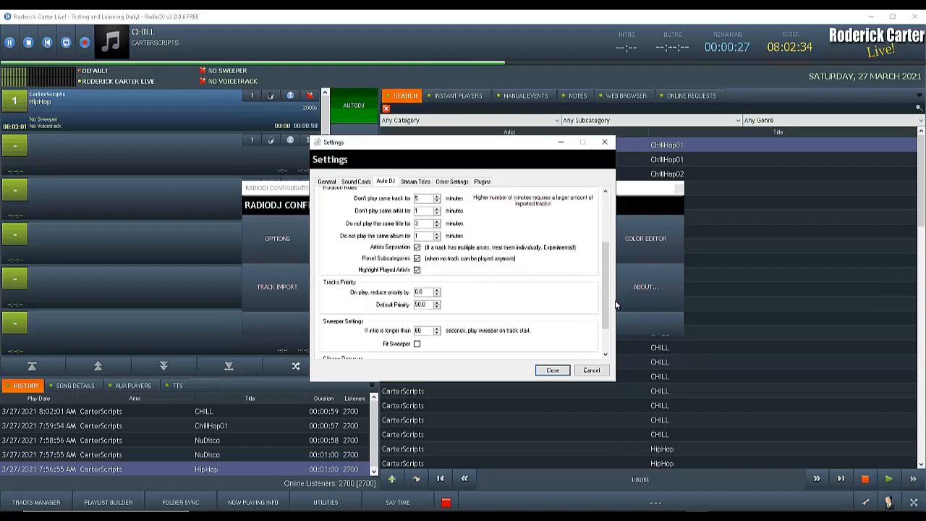
{"action": "left_click", "coordinate": [607, 221]}
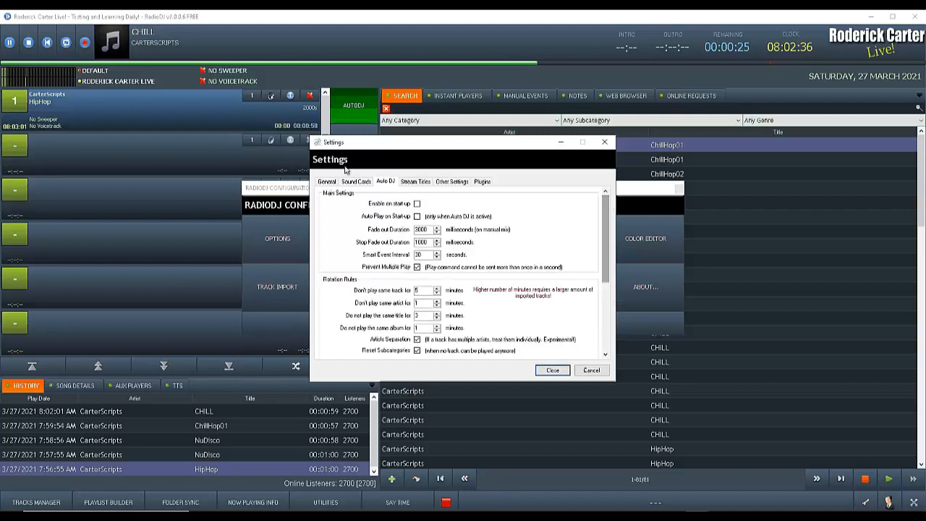
{"action": "left_click", "coordinate": [418, 205]}
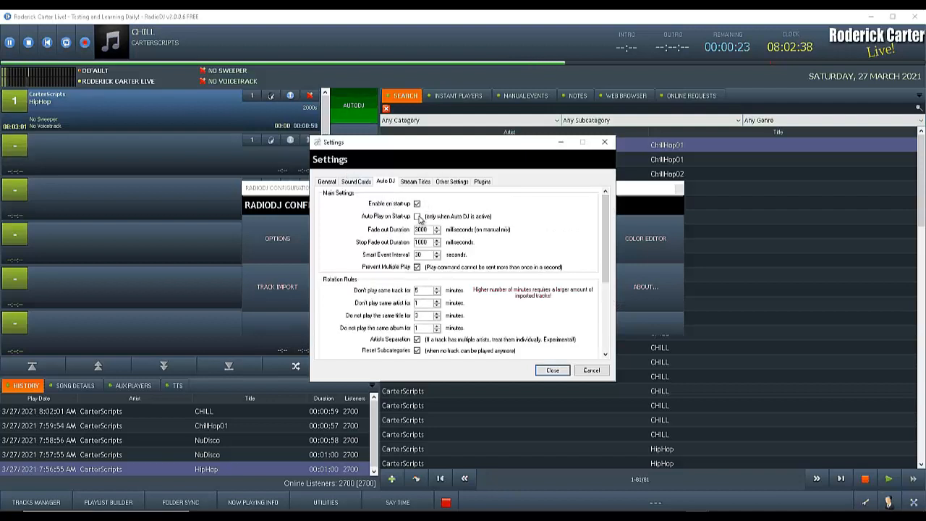
{"action": "left_click", "coordinate": [553, 370]}
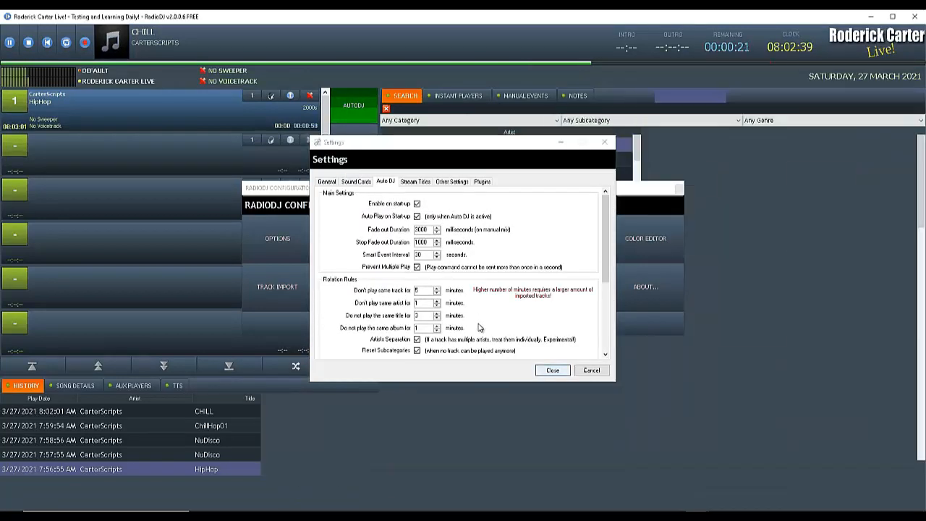
{"action": "left_click", "coordinate": [479, 323]}
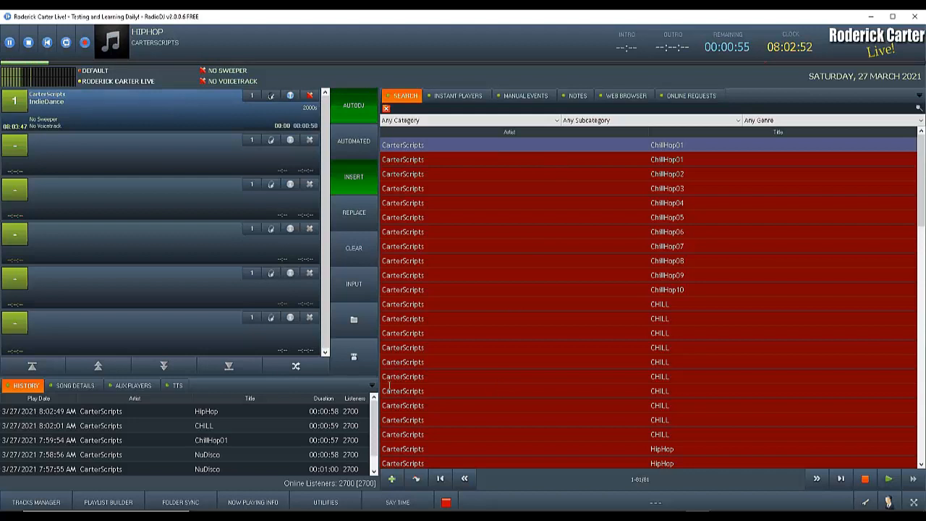
Set text-to-speech to Disabled and return to the play history.
{"action": "left_click", "coordinate": [178, 384]}
{"action": "left_click", "coordinate": [355, 477]}
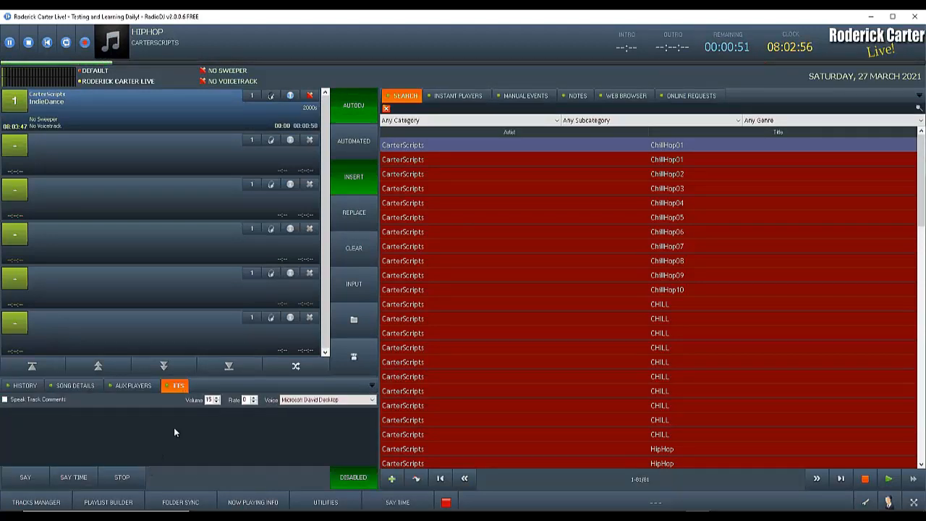
{"action": "left_click", "coordinate": [23, 386]}
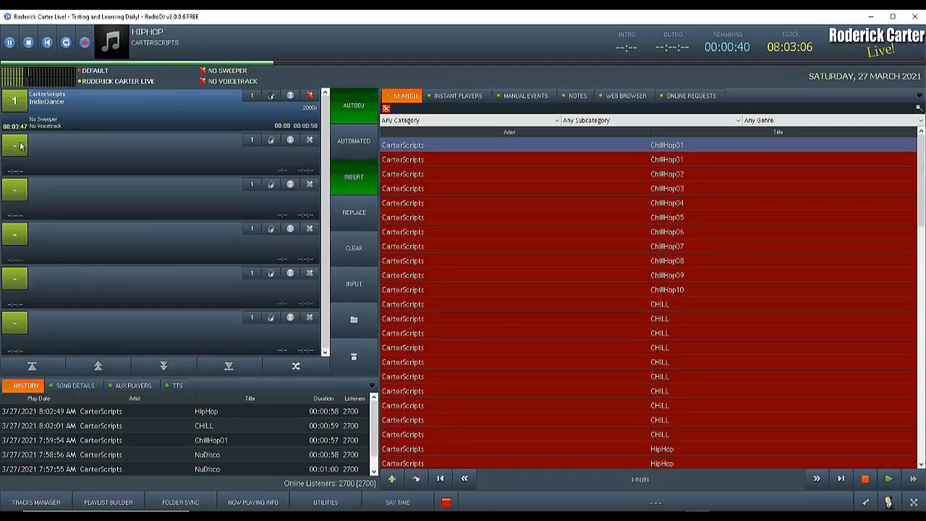
Play the queued tracks one after another to test Auto DJ's automatic loading, and open the configuration.
{"action": "left_click", "coordinate": [14, 104]}
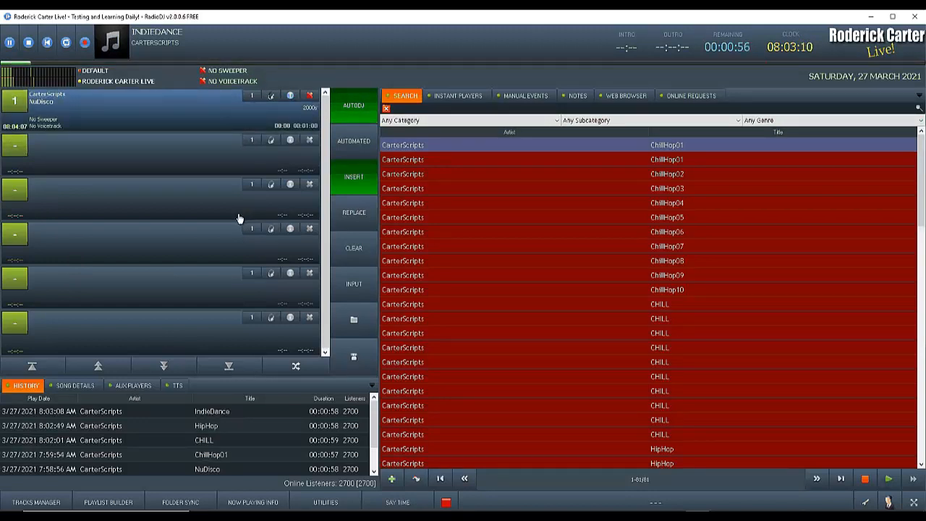
{"action": "left_click", "coordinate": [16, 104]}
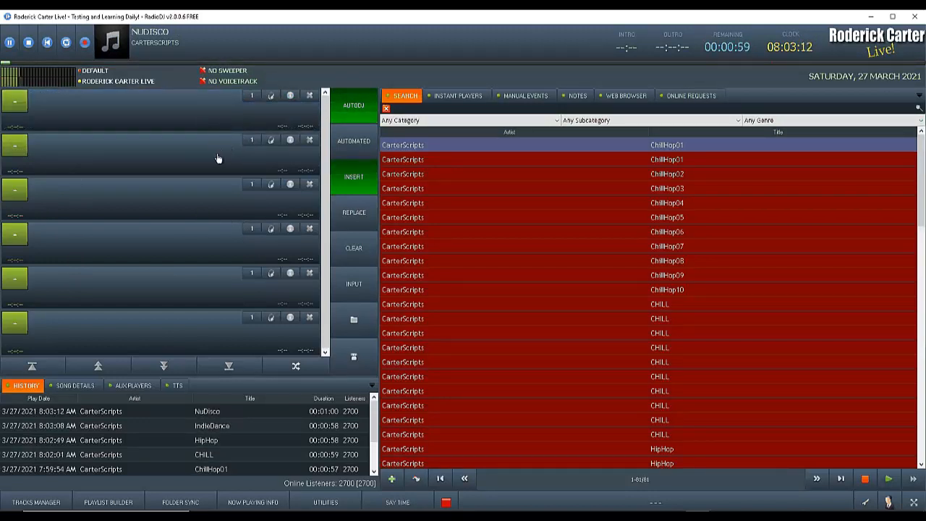
{"action": "left_click", "coordinate": [10, 104]}
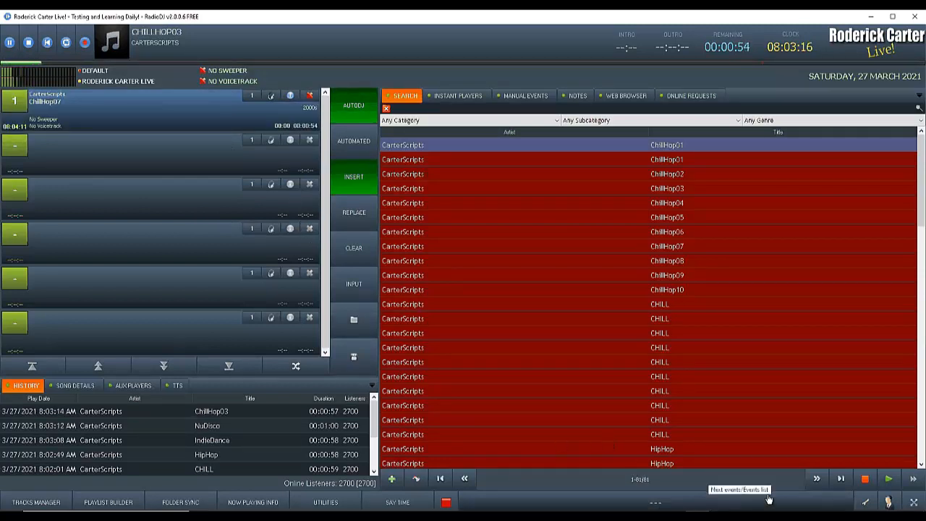
{"action": "left_click", "coordinate": [865, 502]}
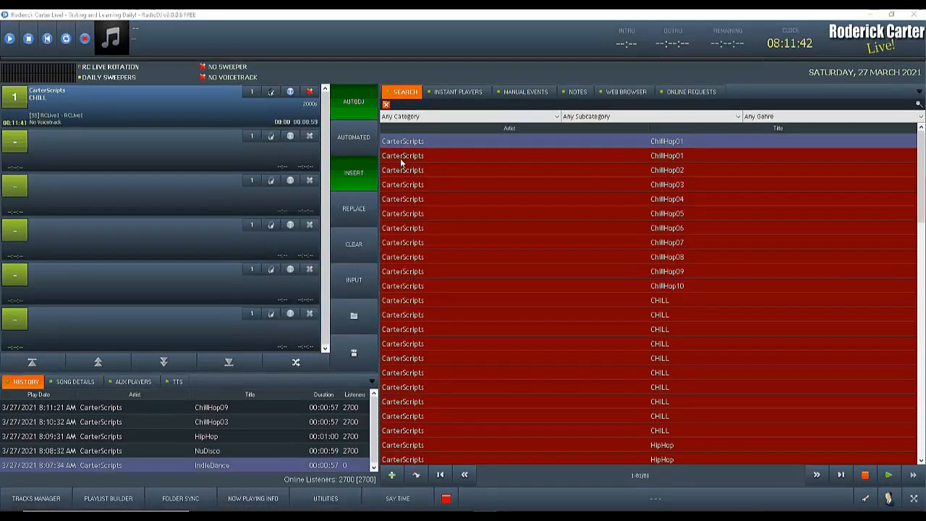
Filter the track search to the Sweepers category and compare the live-show subcategory with Daily Sweepers.
{"action": "left_click", "coordinate": [418, 118]}
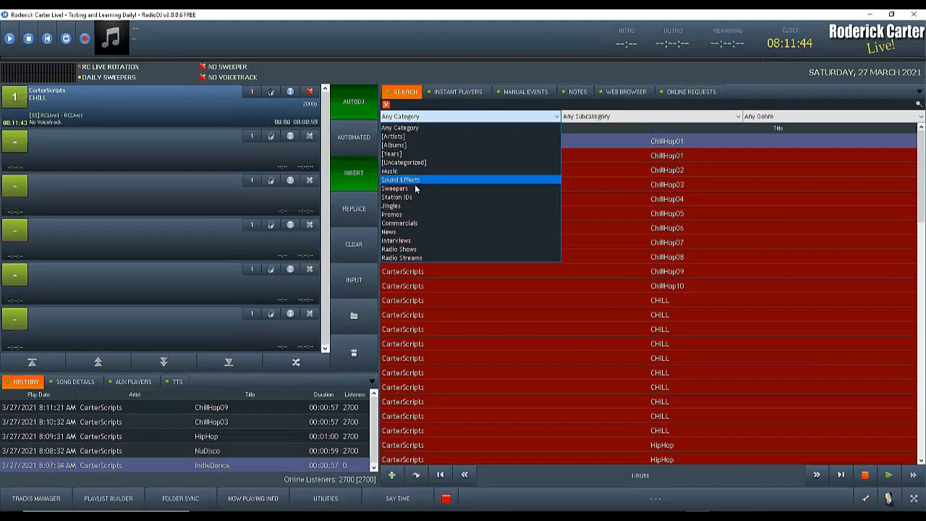
{"action": "left_click", "coordinate": [463, 188]}
{"action": "left_click", "coordinate": [593, 117]}
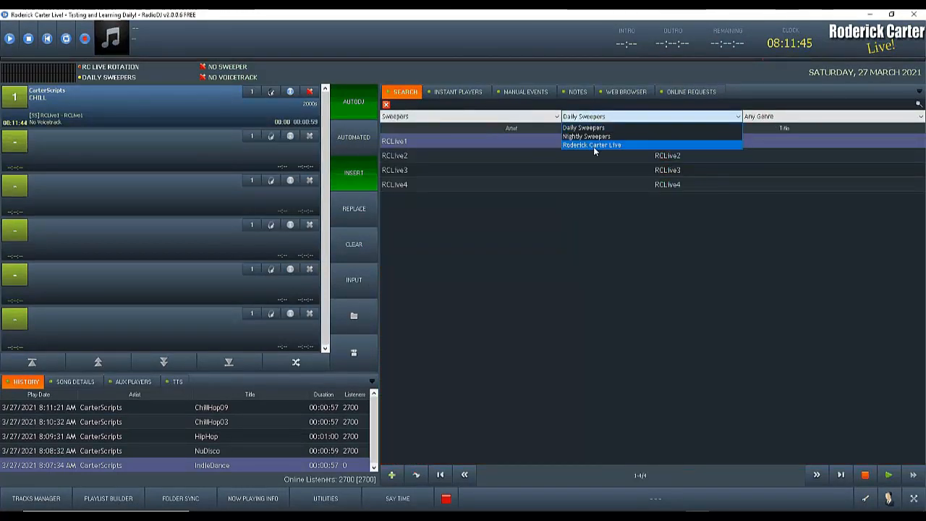
{"action": "left_click", "coordinate": [594, 146]}
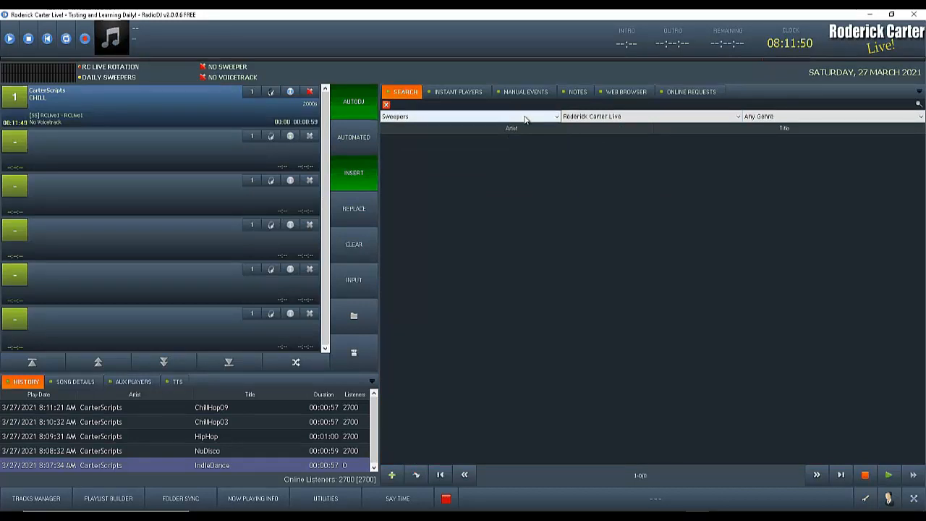
{"action": "left_click", "coordinate": [473, 116]}
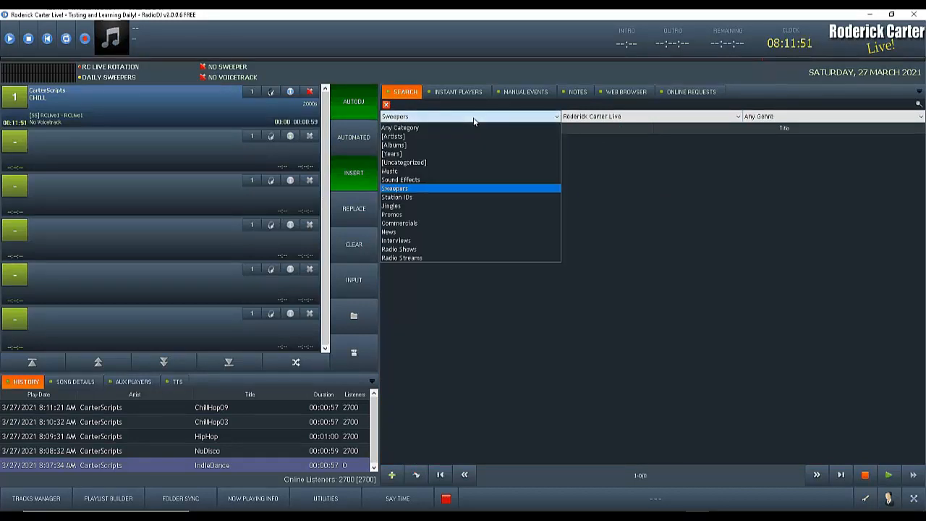
{"action": "left_click", "coordinate": [598, 116]}
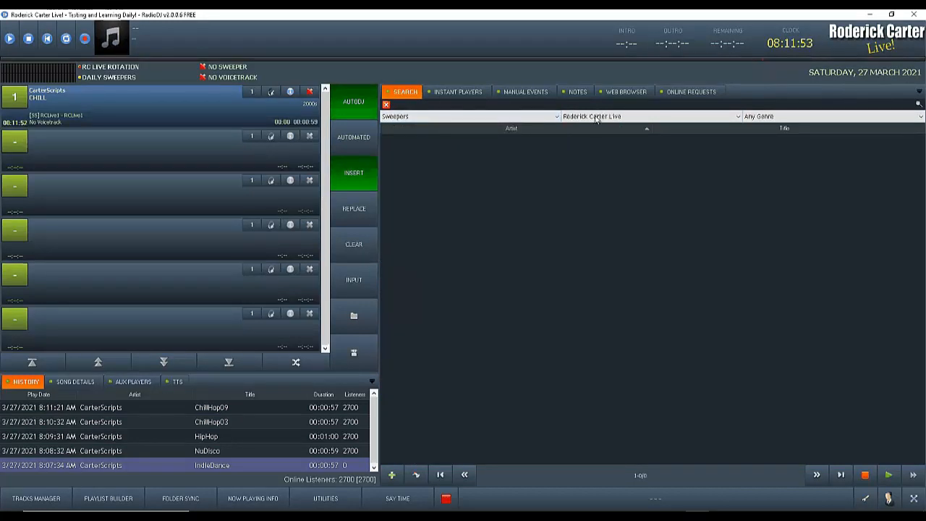
{"action": "left_click", "coordinate": [597, 117]}
{"action": "left_click", "coordinate": [598, 135]}
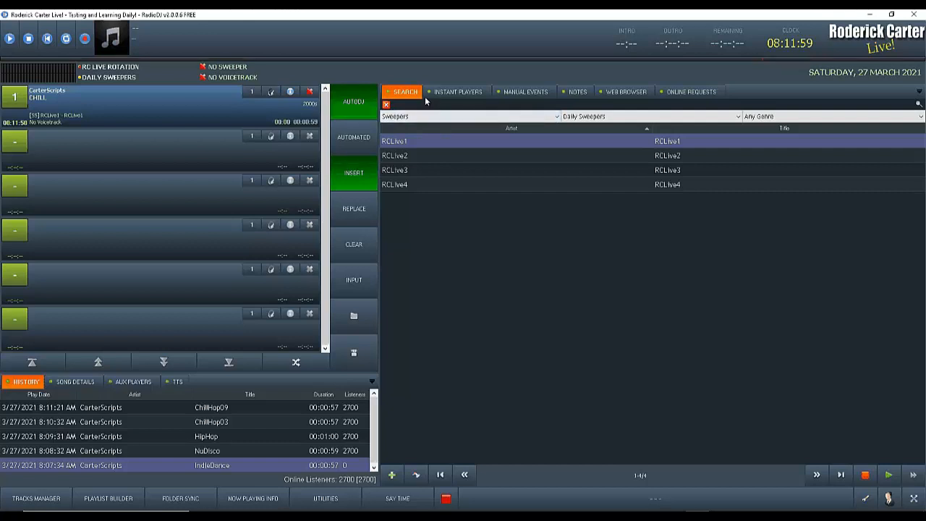
Clear the playlist so RC Live Rotation loads a new track with a sweeper.
{"action": "left_click", "coordinate": [355, 250]}
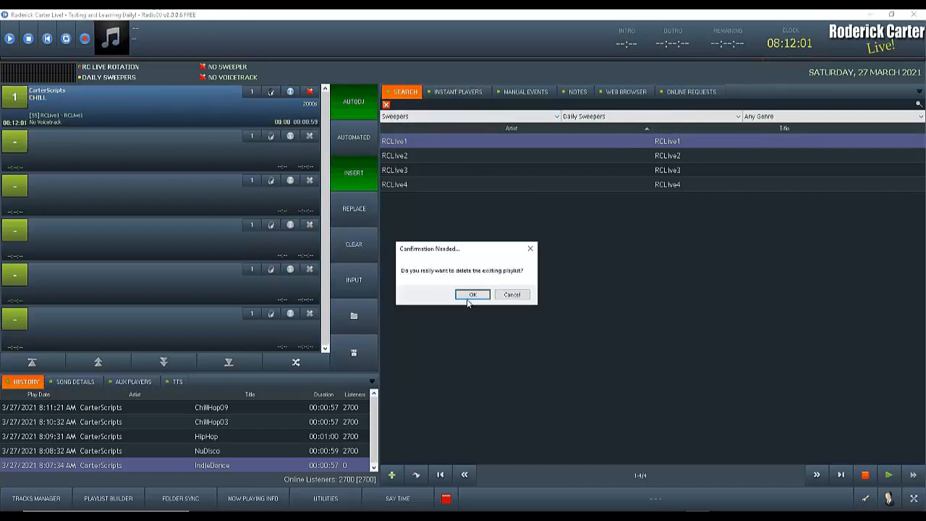
{"action": "left_click", "coordinate": [471, 294]}
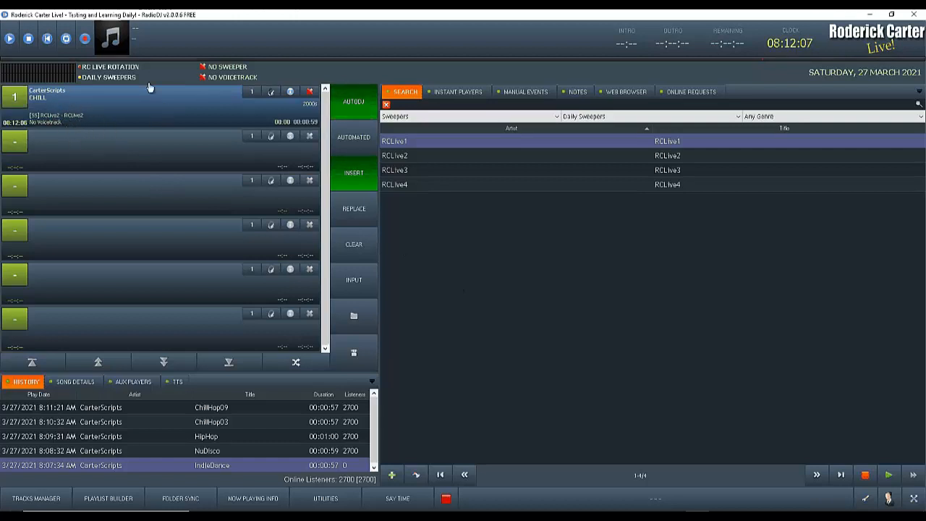
Switch the active track rotation to Default Rotation and clear the playlist to reload it.
{"action": "left_click", "coordinate": [127, 69]}
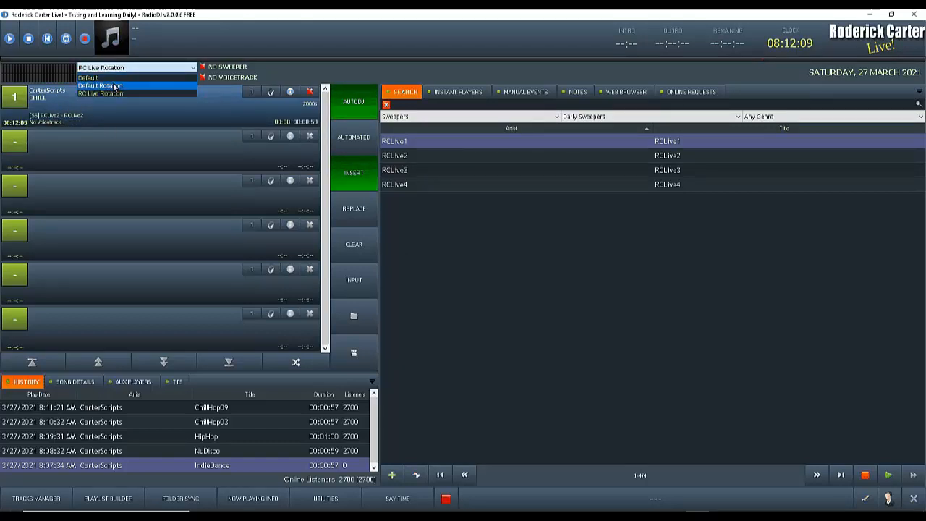
{"action": "left_click", "coordinate": [108, 86]}
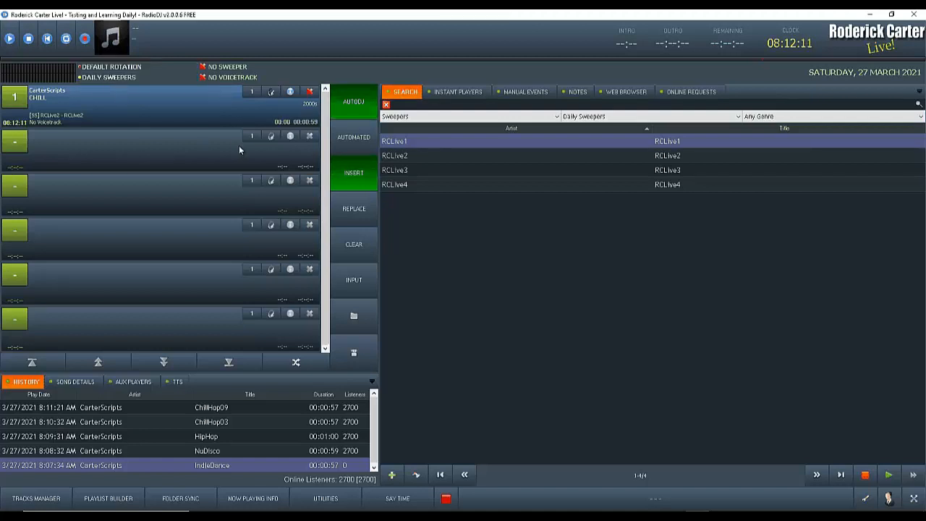
{"action": "left_click", "coordinate": [354, 244]}
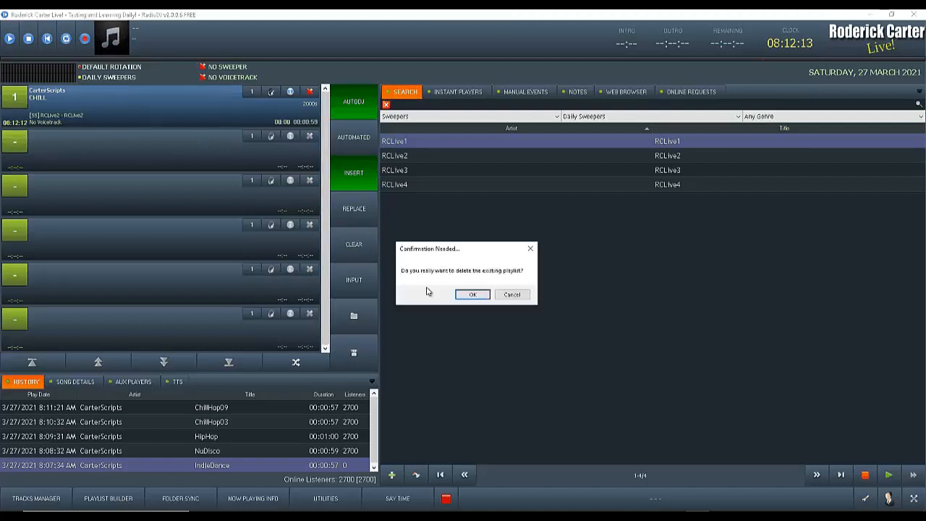
{"action": "left_click", "coordinate": [471, 295]}
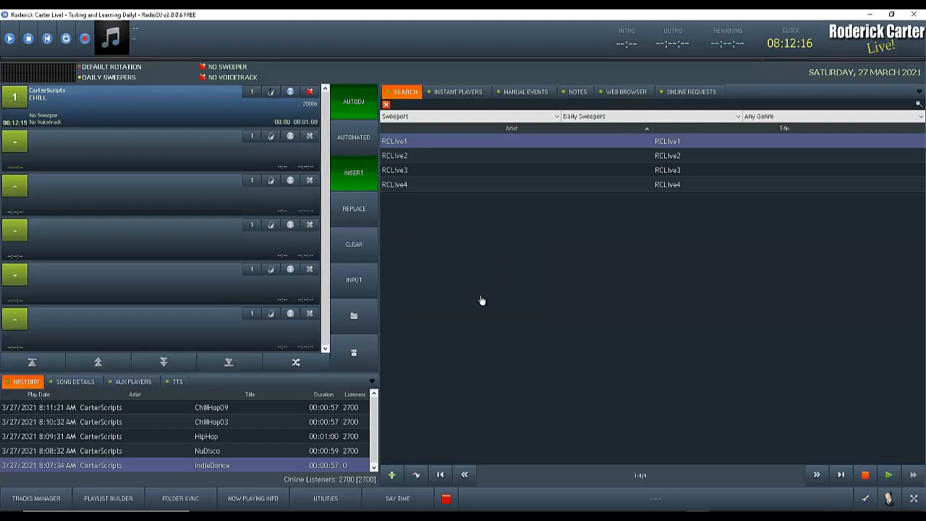
Switch the active rotation to Default, clear the playlist, and play the CHILL track it loads.
{"action": "left_click", "coordinate": [123, 71]}
{"action": "left_click", "coordinate": [108, 81]}
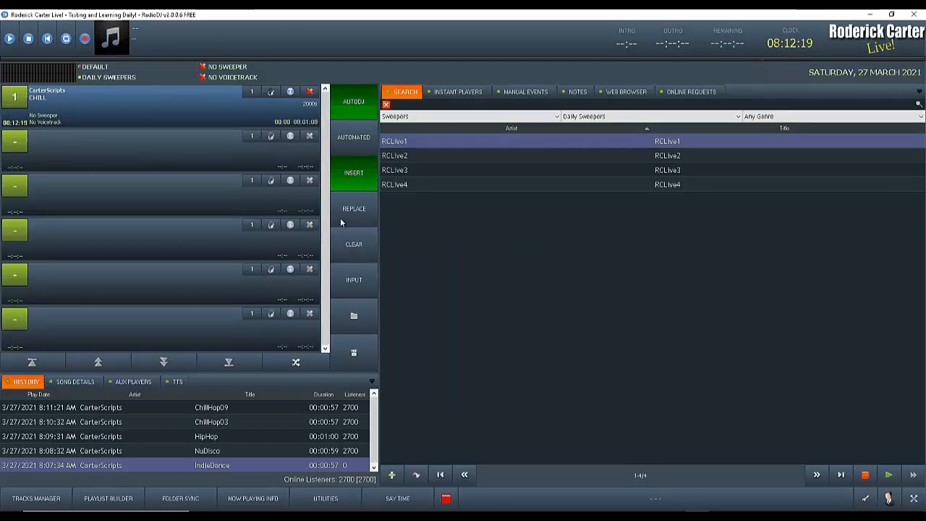
{"action": "left_click", "coordinate": [355, 243]}
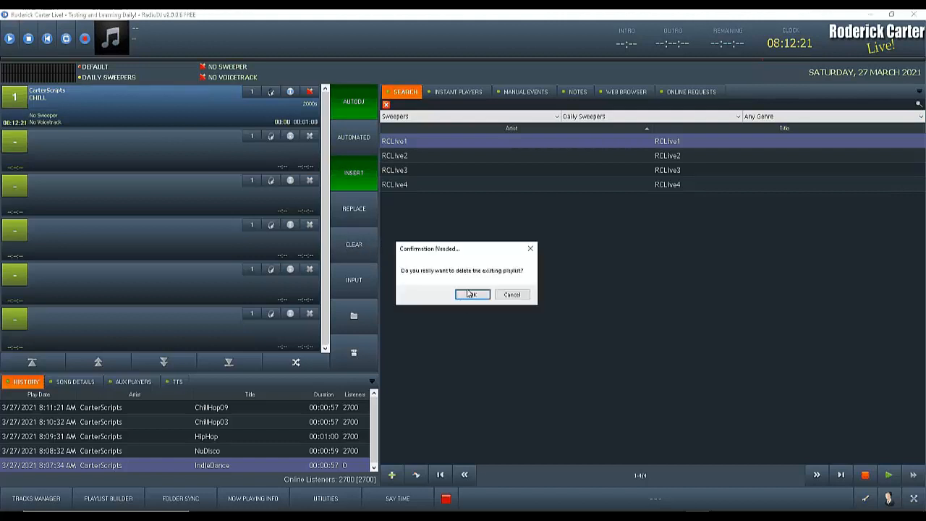
{"action": "left_click", "coordinate": [471, 295]}
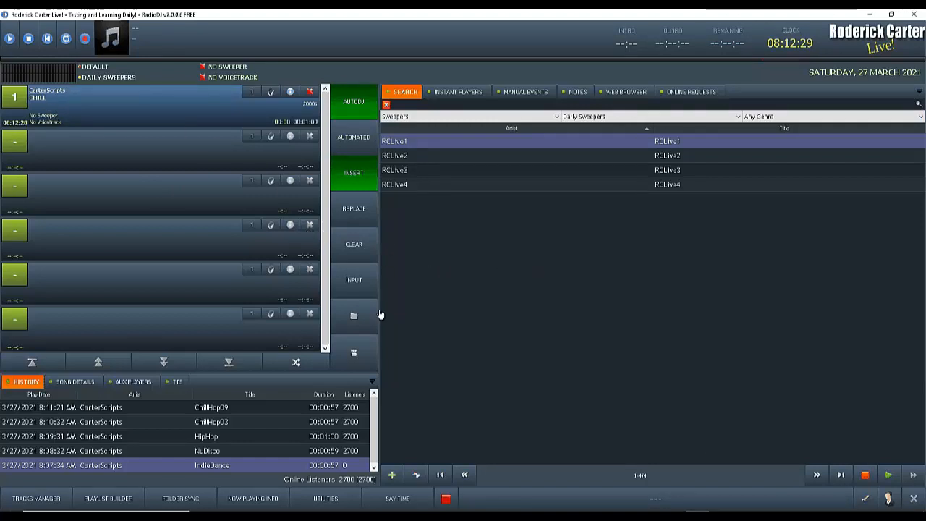
{"action": "left_click", "coordinate": [13, 100]}
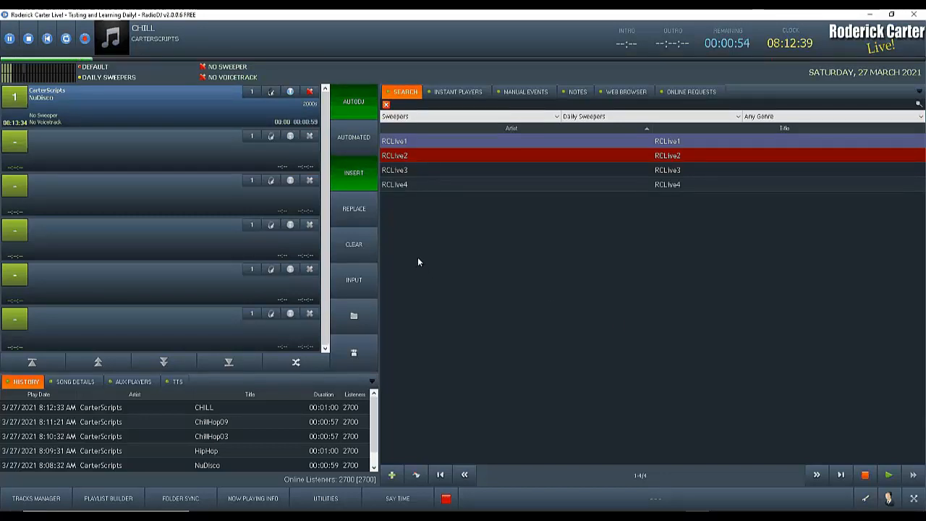
Change the active rotation back to Default Rotation, clear the playlist, and play the queued NuDisco track.
{"action": "left_click", "coordinate": [96, 70]}
{"action": "left_click", "coordinate": [106, 88]}
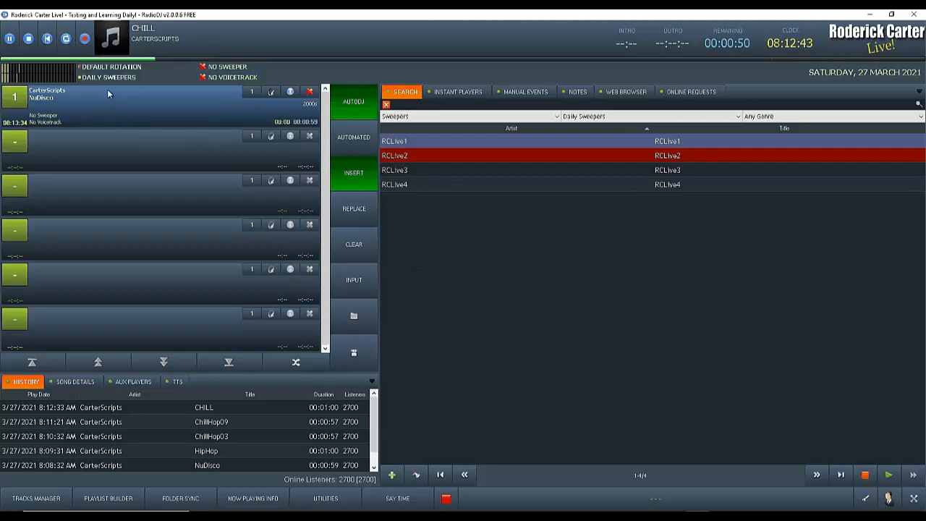
{"action": "left_click", "coordinate": [352, 247]}
{"action": "left_click", "coordinate": [473, 295]}
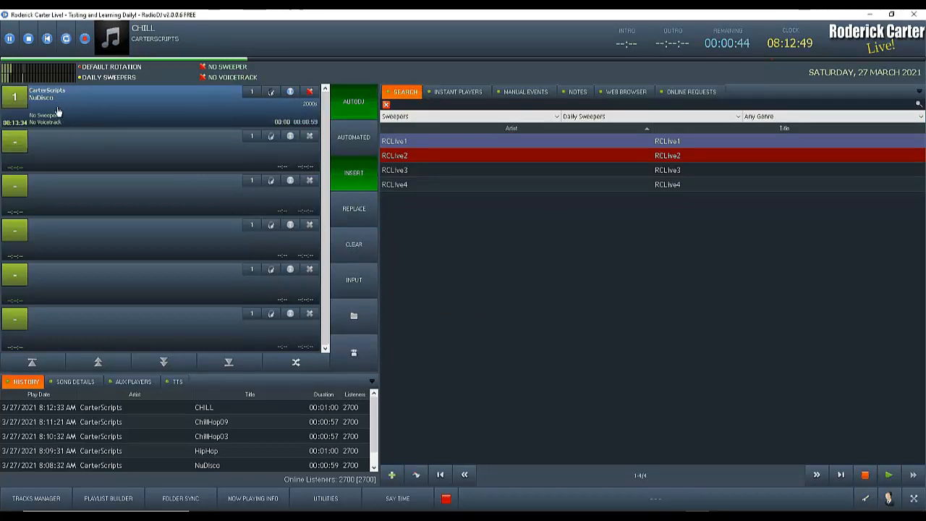
{"action": "left_click", "coordinate": [21, 107]}
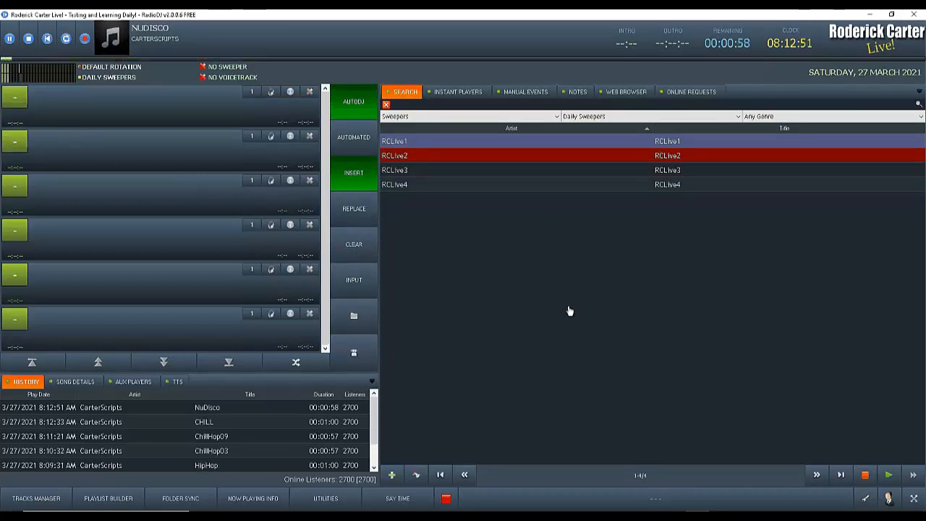
Change the active track rotation to RC Live Rotation and play the queued IndieDance track.
{"action": "left_click", "coordinate": [104, 78]}
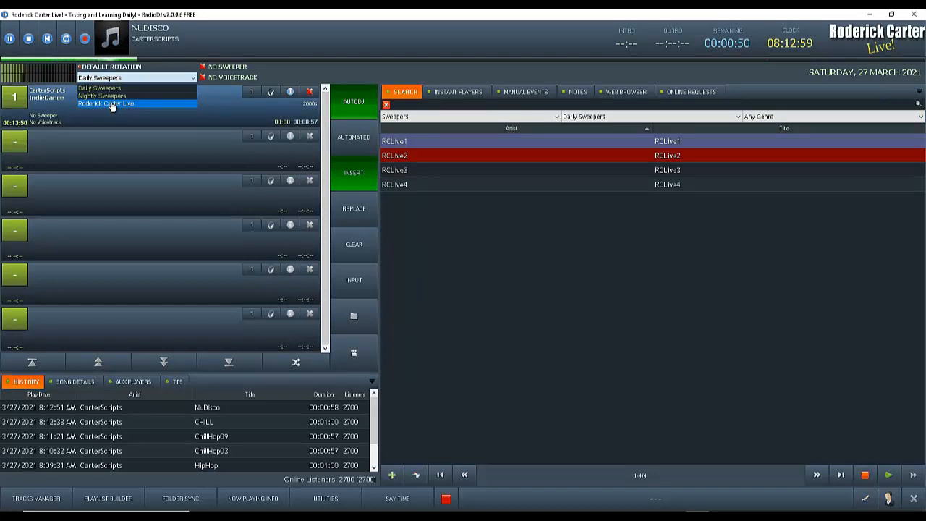
{"action": "left_click", "coordinate": [115, 66]}
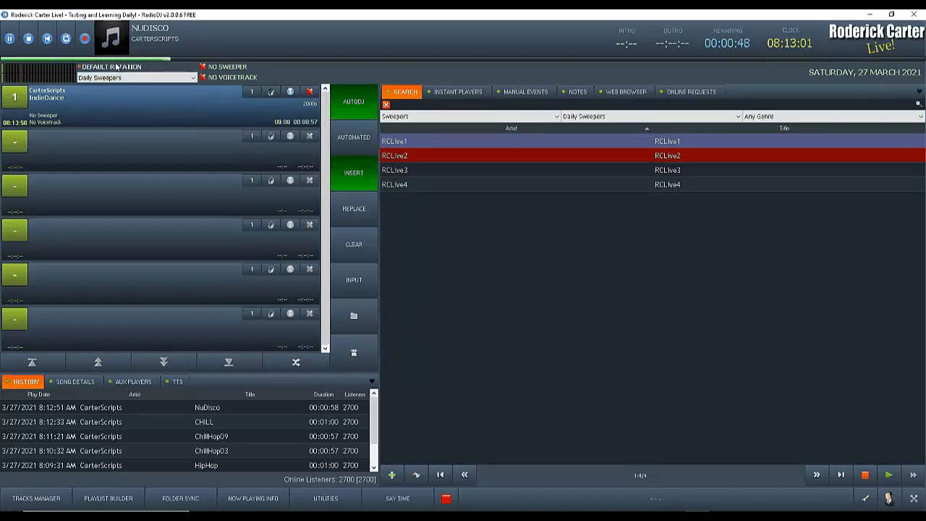
{"action": "left_click", "coordinate": [118, 67]}
{"action": "left_click", "coordinate": [116, 67]}
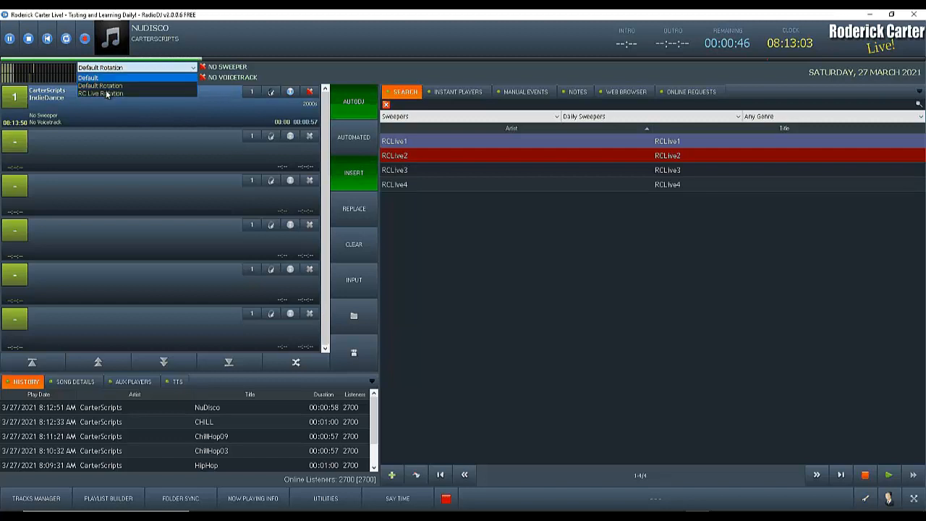
{"action": "left_click", "coordinate": [112, 91]}
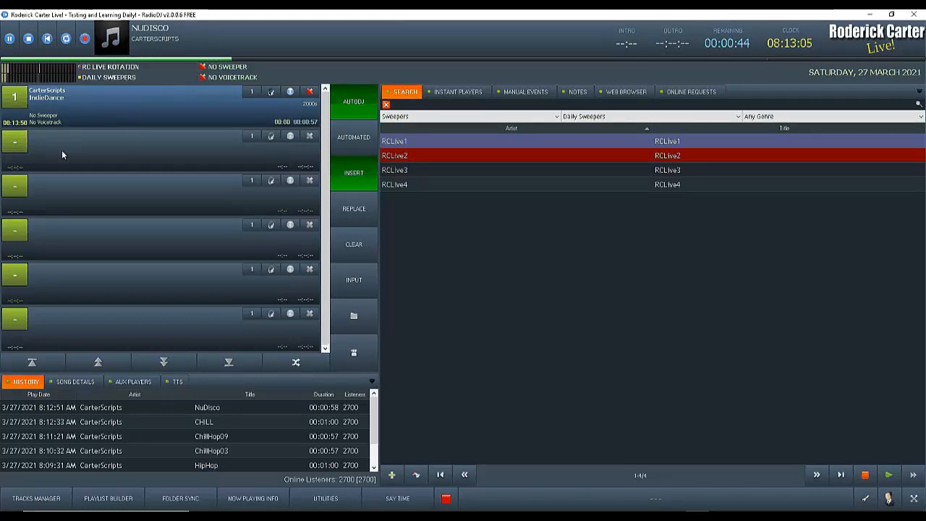
{"action": "left_click", "coordinate": [14, 101]}
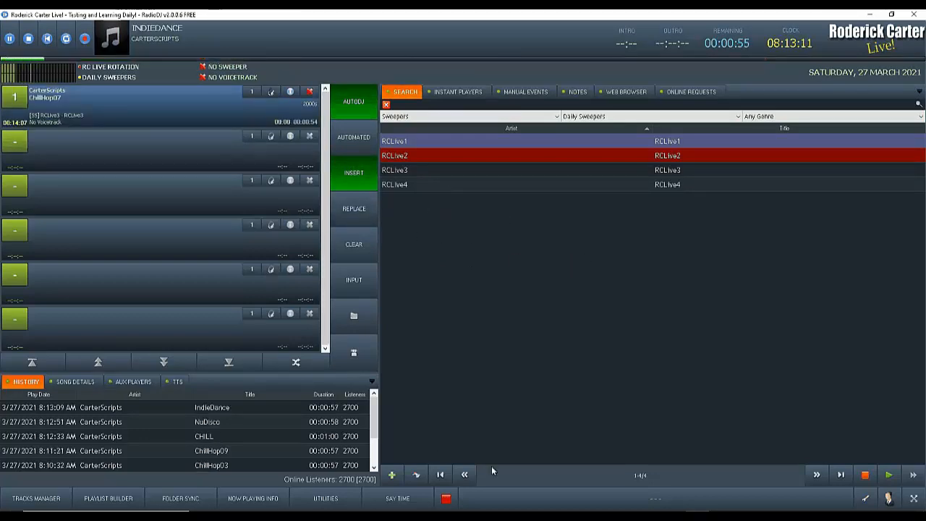
Add a Music, 2000s category track with Least Recently Played selection and WITHOUT sweeper to RC Live Rotation, and save the rotation.
{"action": "left_click", "coordinate": [866, 498]}
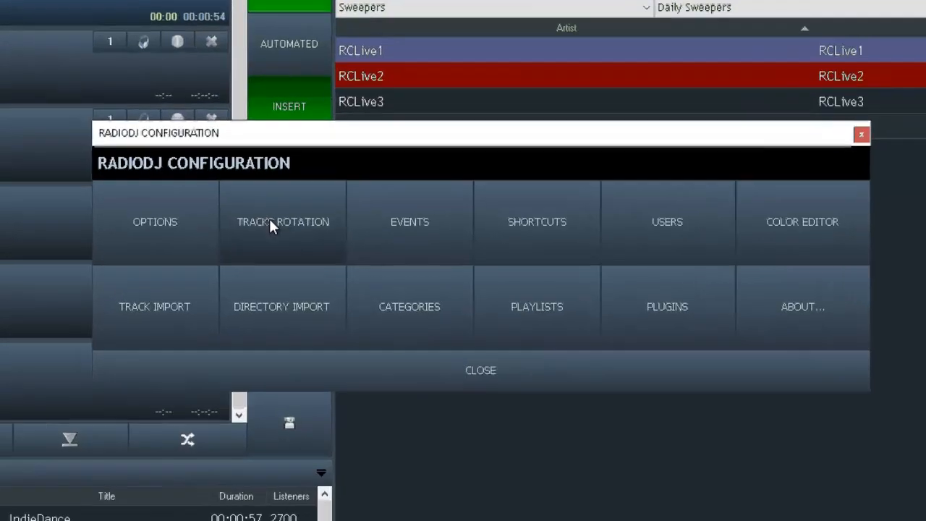
{"action": "left_click", "coordinate": [270, 223]}
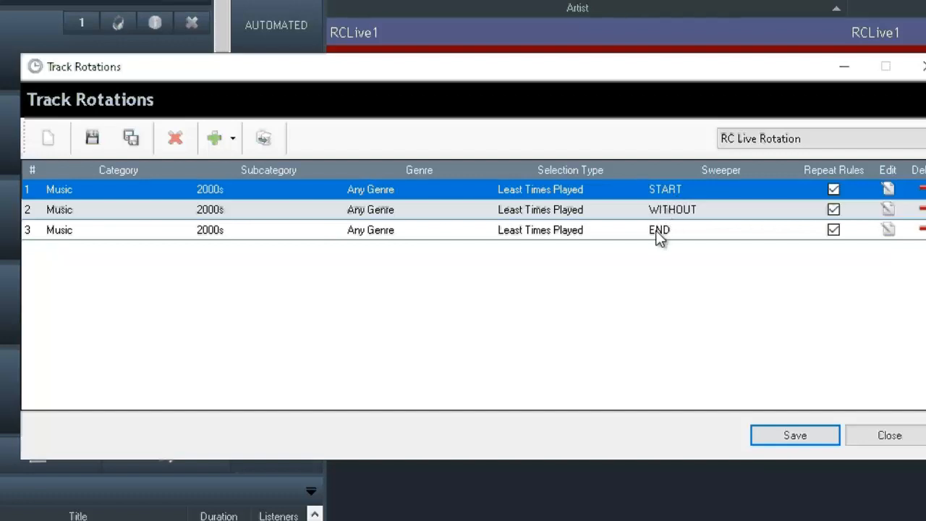
{"action": "left_click", "coordinate": [230, 139]}
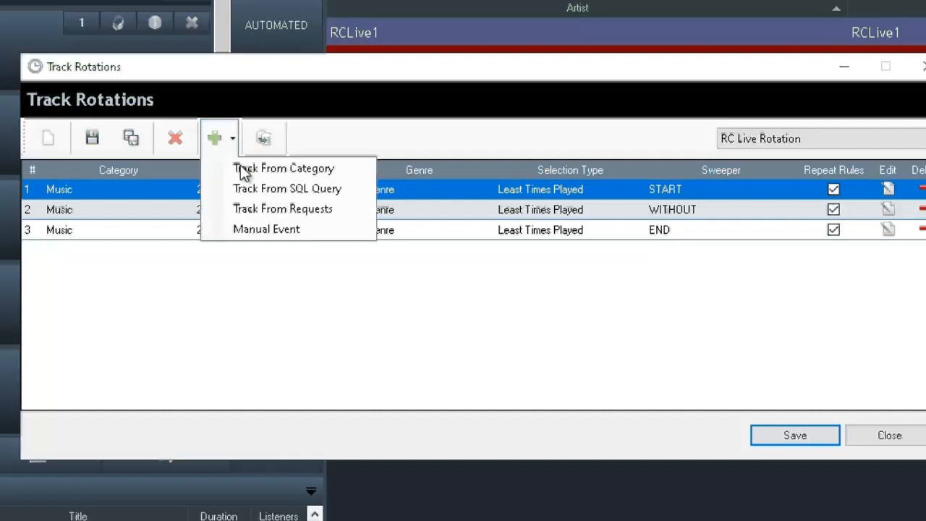
{"action": "left_click", "coordinate": [248, 168]}
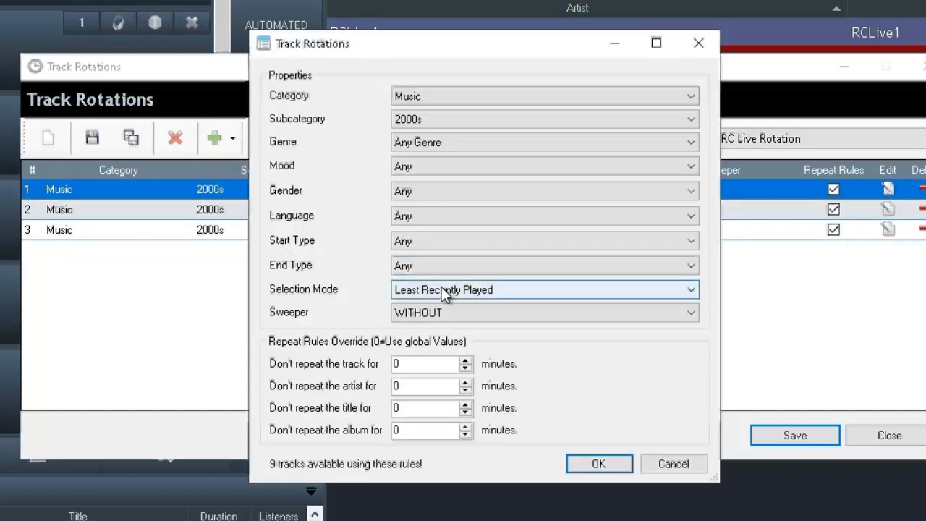
{"action": "left_click", "coordinate": [599, 464]}
{"action": "left_click", "coordinate": [92, 141]}
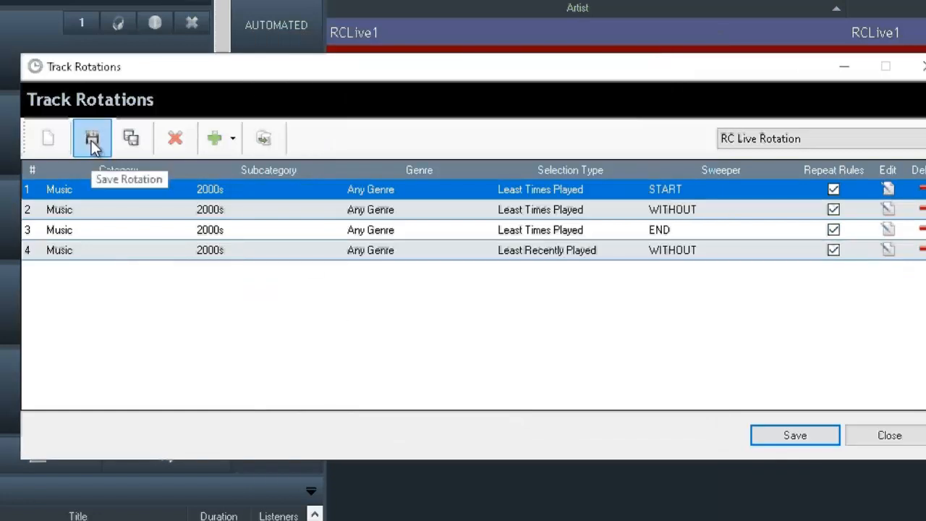
{"action": "left_click", "coordinate": [793, 437]}
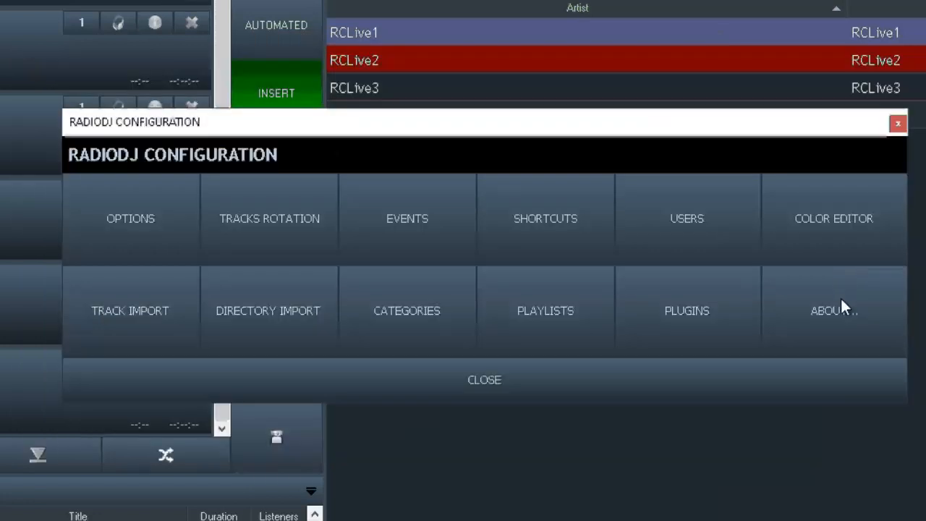
{"action": "left_click", "coordinate": [485, 381]}
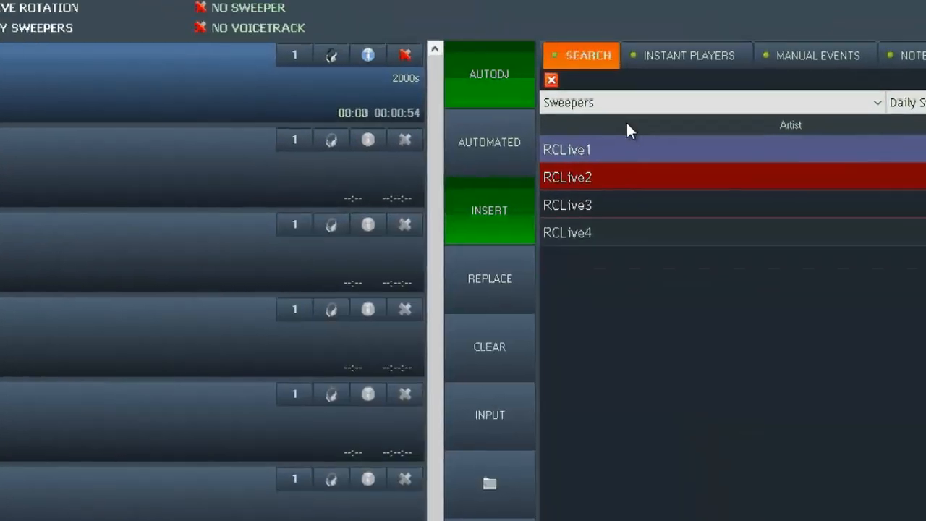
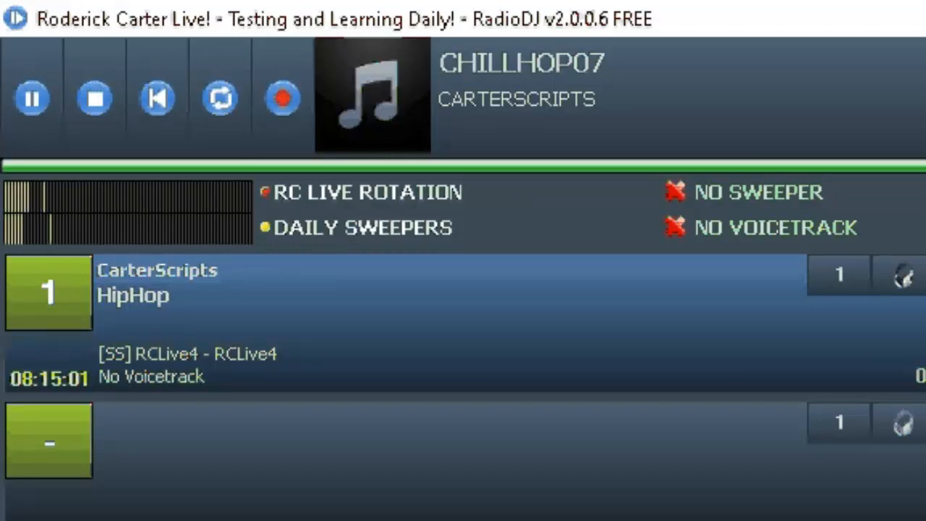
Open the Database Setup utility from the RadioDJ Setup folder, optimize and repair the database, and close the utility.
{"action": "key", "text": "super+e"}
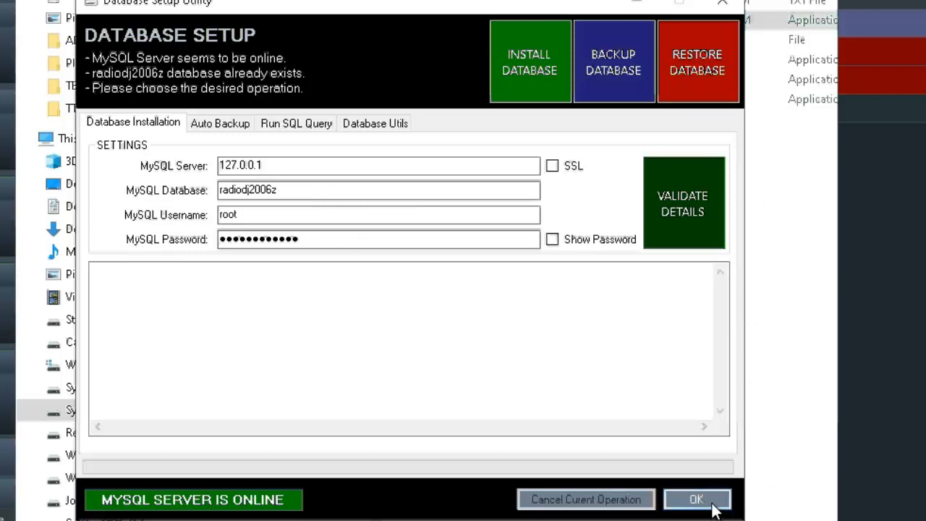
{"action": "left_click", "coordinate": [379, 125]}
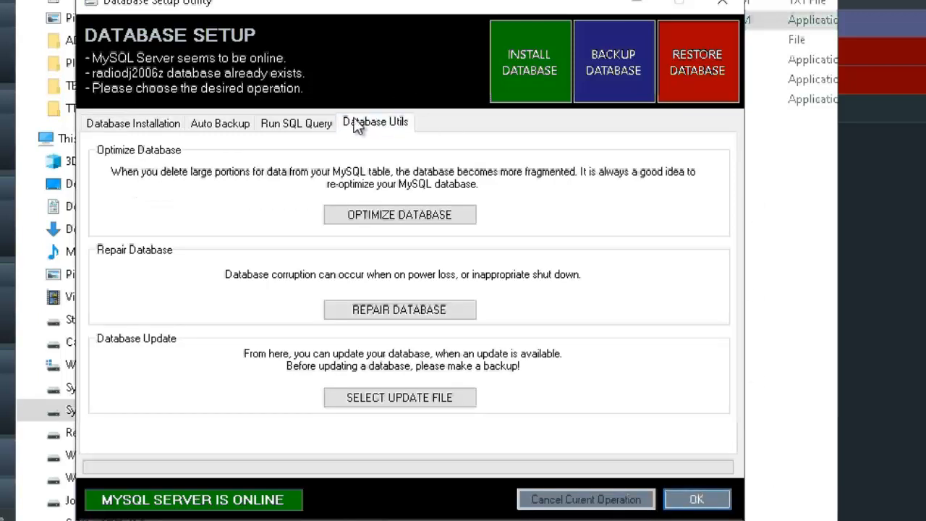
{"action": "left_click", "coordinate": [453, 219]}
{"action": "left_click", "coordinate": [430, 322]}
{"action": "left_click", "coordinate": [428, 312]}
{"action": "left_click", "coordinate": [438, 323]}
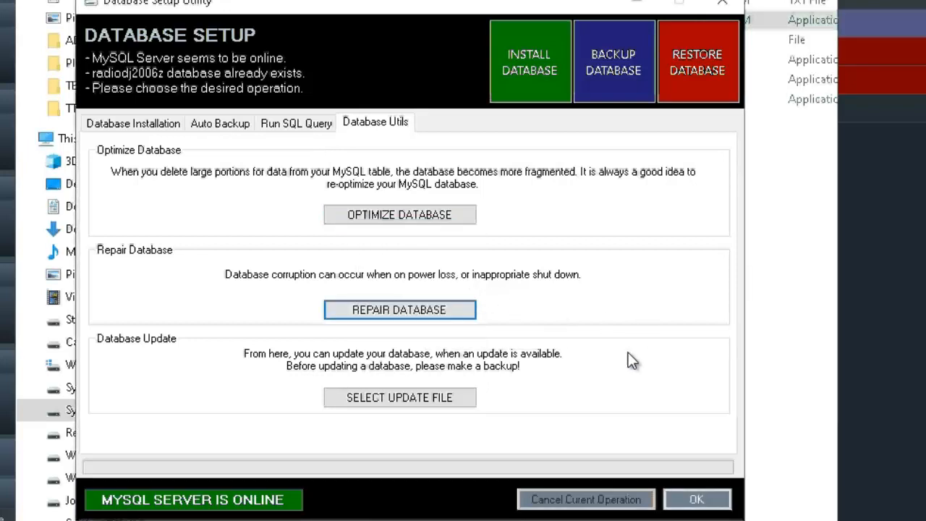
{"action": "left_click", "coordinate": [693, 501]}
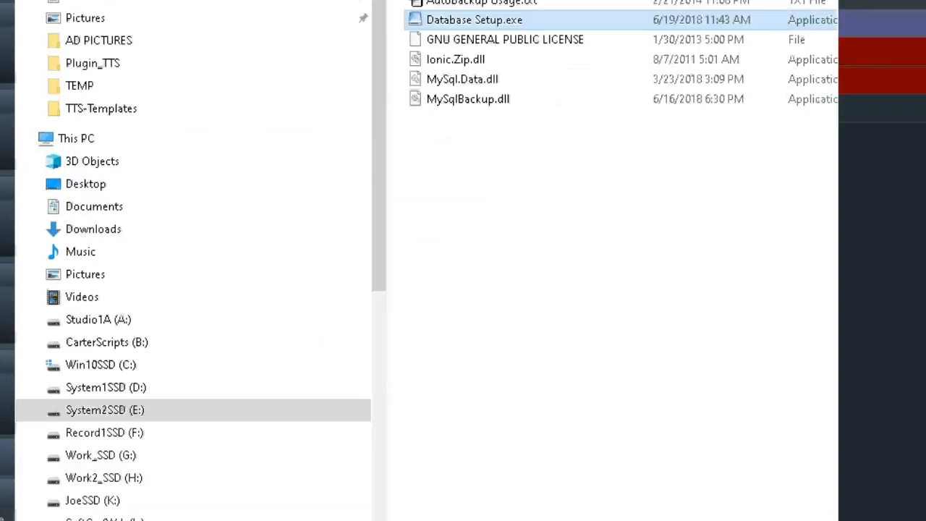
Switch back to RadioDJ and quit the program, confirming the exit.
{"action": "left_click", "coordinate": [871, 235]}
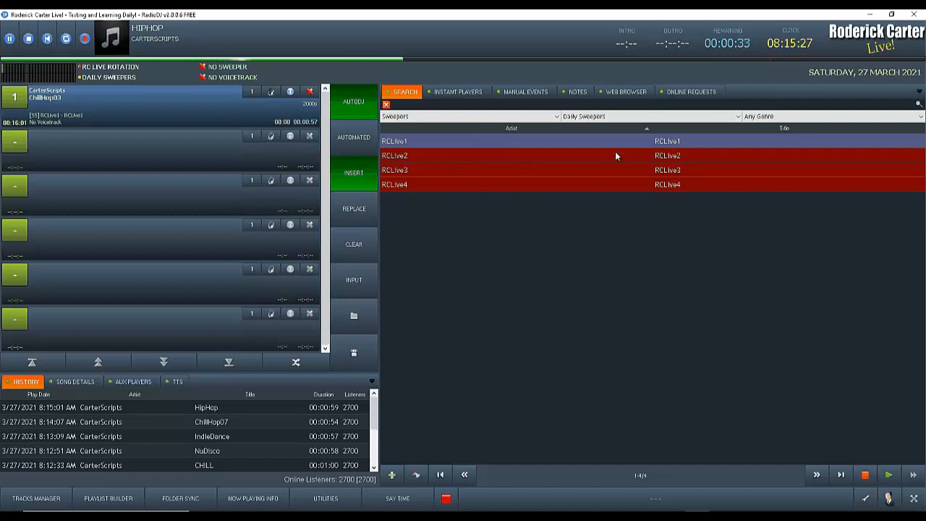
{"action": "left_click", "coordinate": [913, 15]}
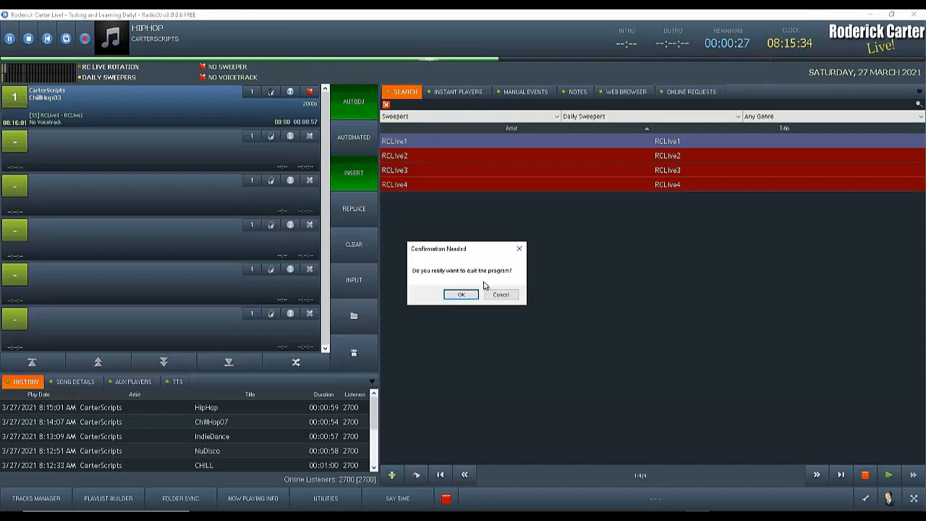
{"action": "left_click", "coordinate": [467, 296]}
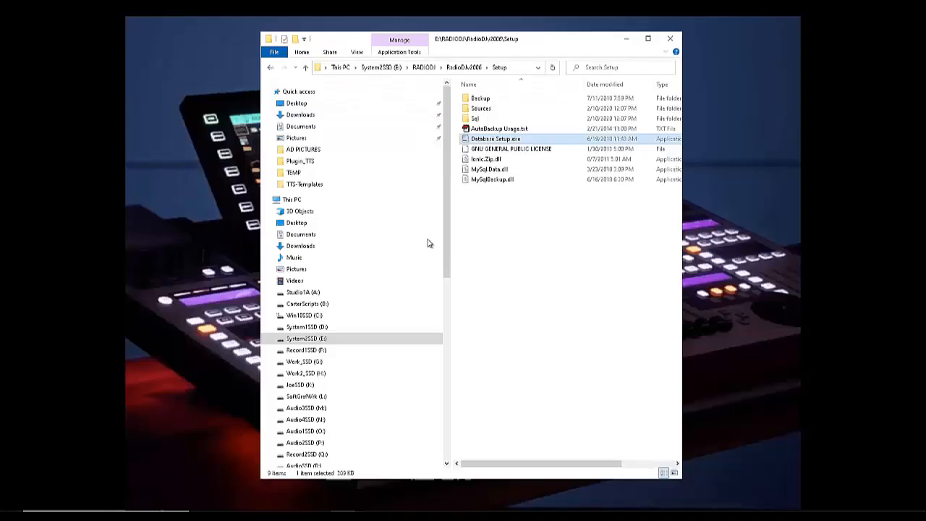
Copy logo.png from the RadioDJv2006 folder into its Logo BkUp folder, replacing the file of the same name.
{"action": "left_click", "coordinate": [463, 67]}
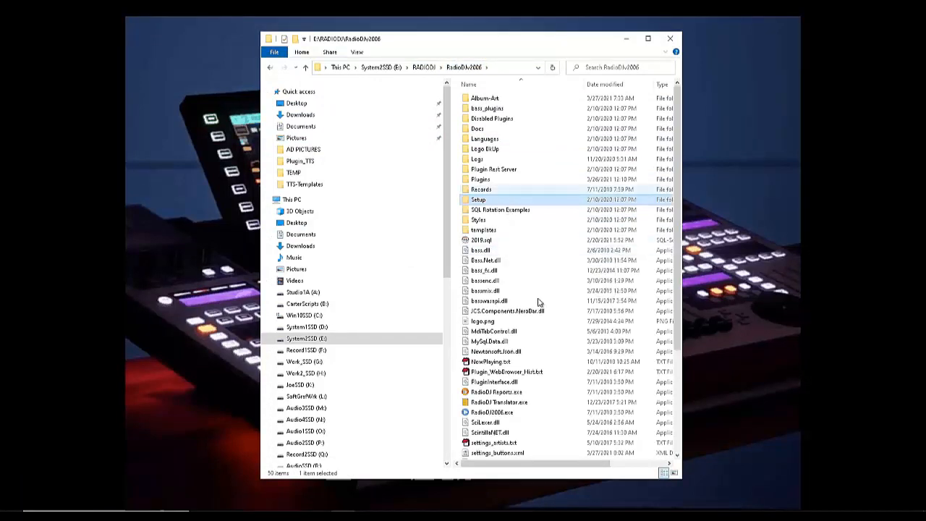
{"action": "scroll", "coordinate": [539, 313], "scroll_direction": "down", "scroll_amount": 2}
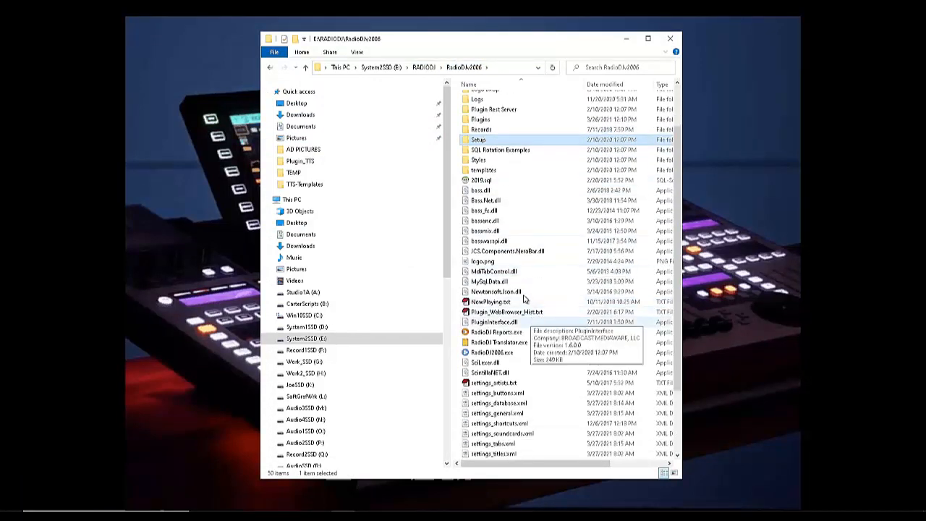
{"action": "right_click", "coordinate": [482, 263]}
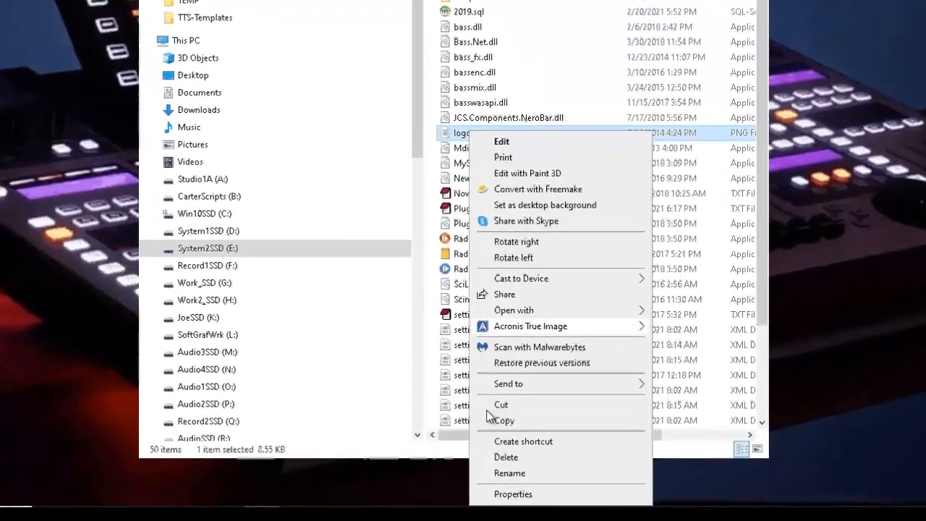
{"action": "left_click", "coordinate": [504, 420]}
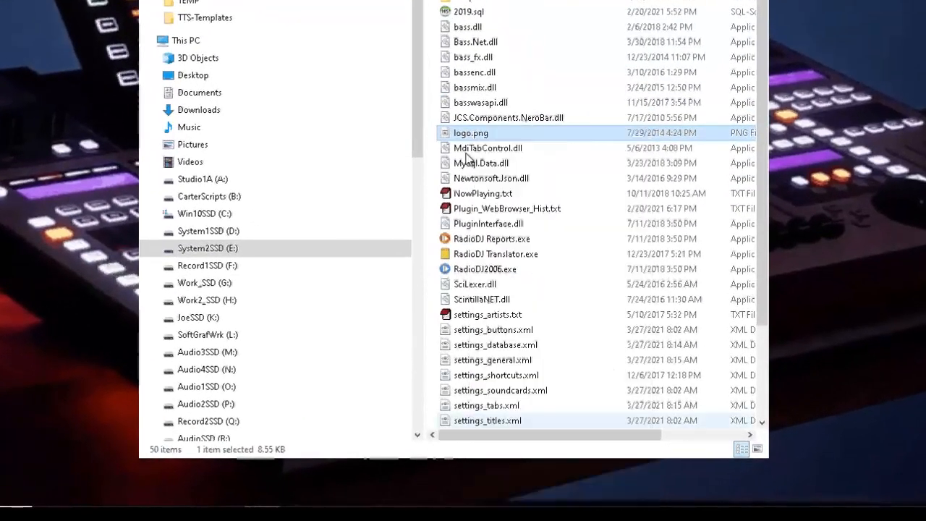
{"action": "scroll", "coordinate": [475, 37], "scroll_direction": "up", "scroll_amount": 2}
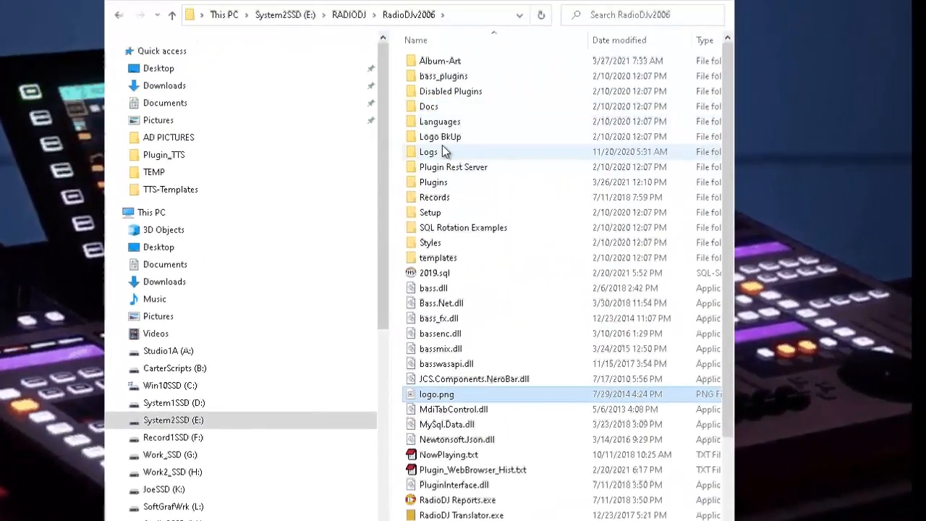
{"action": "double_click", "coordinate": [442, 138]}
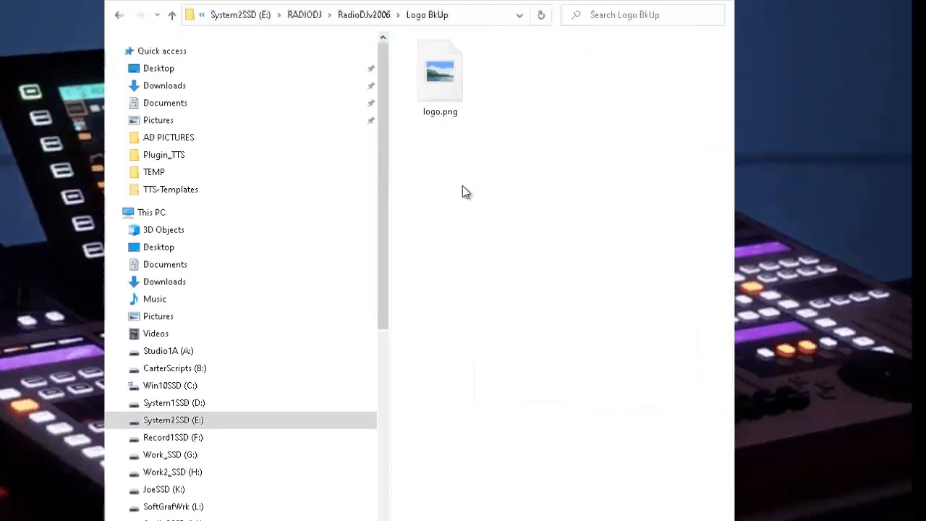
{"action": "right_click", "coordinate": [463, 192]}
{"action": "left_click", "coordinate": [498, 286]}
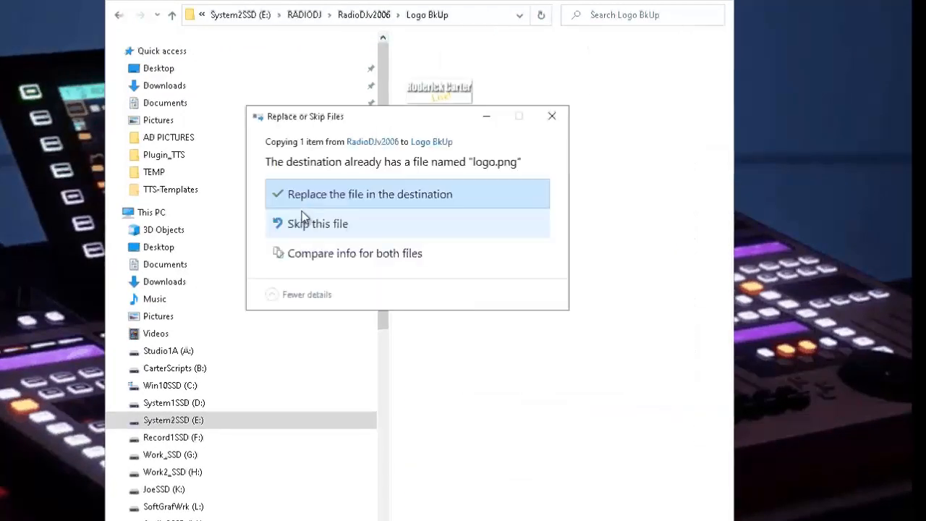
{"action": "left_click", "coordinate": [308, 201]}
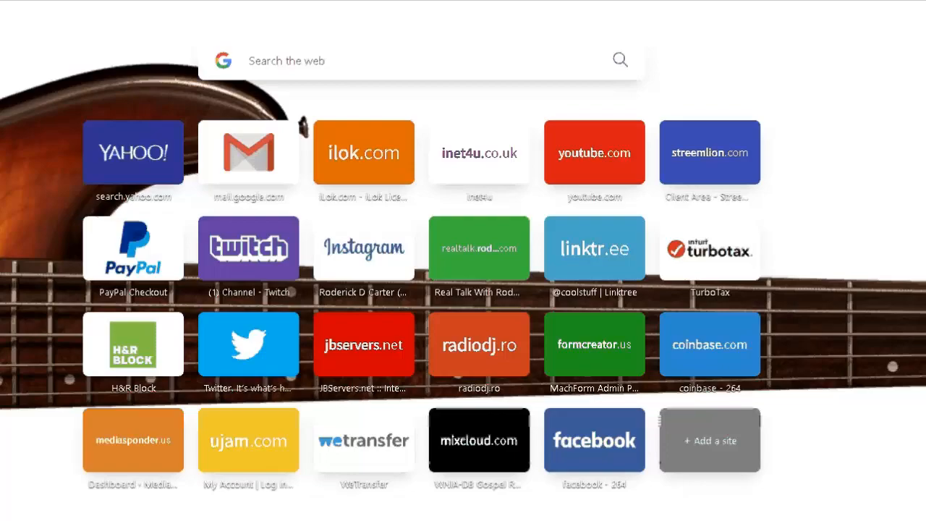
Switch to the web browser and enter radiodj as the address to look up.
{"action": "type", "text": "radiodj"}
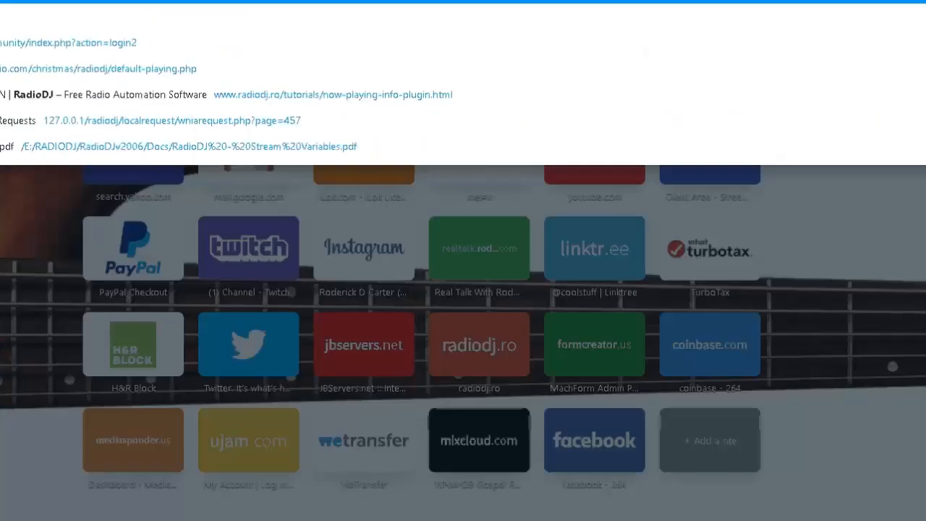
Open the radiodj.ro download page and start downloading the latest version, RadioDJ v2.0.0.6.
{"action": "key", "text": "Return"}
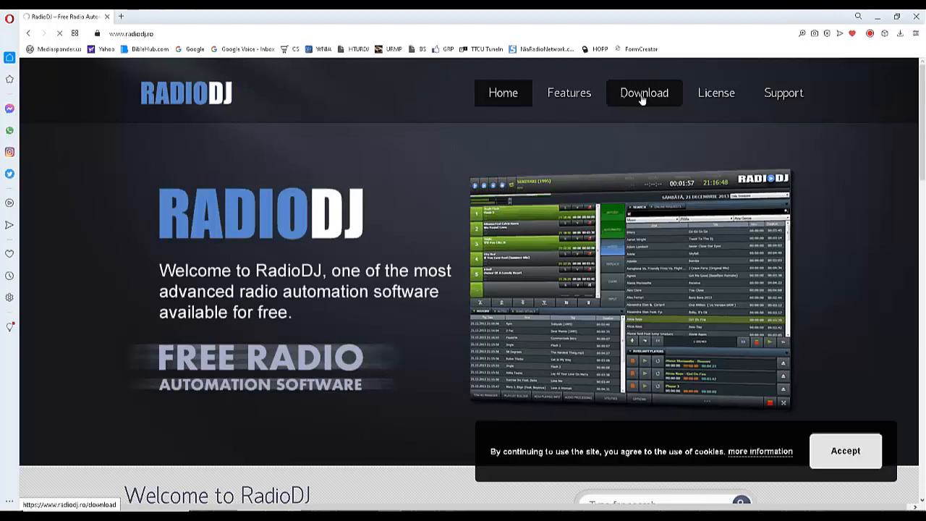
{"action": "scroll", "coordinate": [212, 327], "scroll_direction": "down", "scroll_amount": 3}
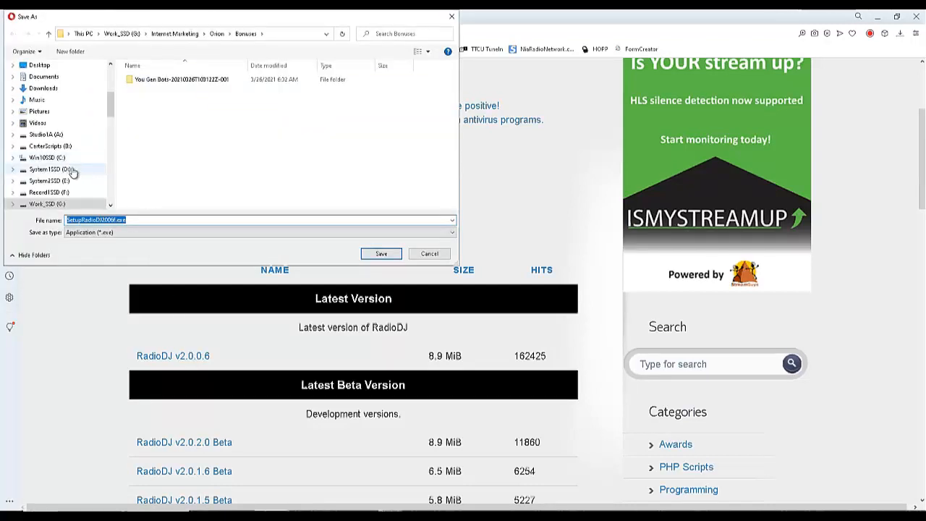
{"action": "left_click", "coordinate": [51, 181]}
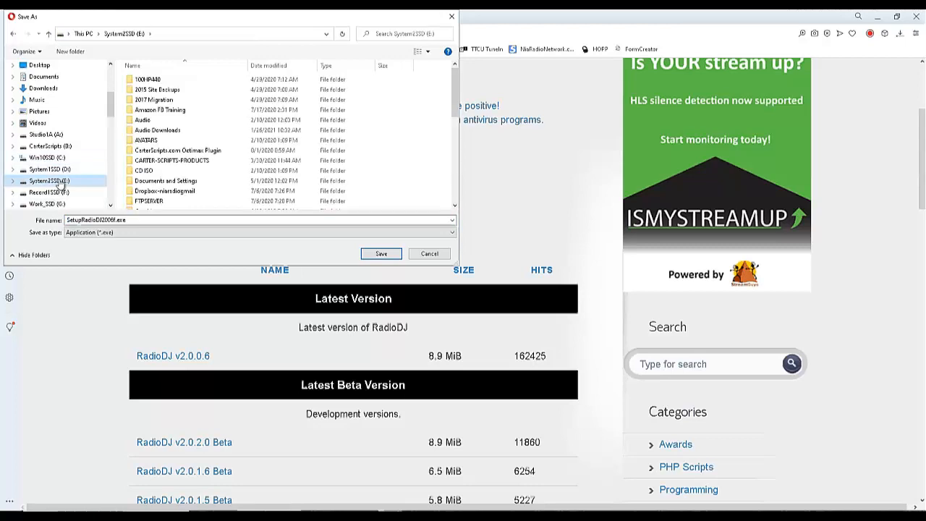
{"action": "scroll", "coordinate": [67, 199], "scroll_direction": "down", "scroll_amount": 2}
{"action": "left_click", "coordinate": [56, 147]}
{"action": "left_click", "coordinate": [52, 135]}
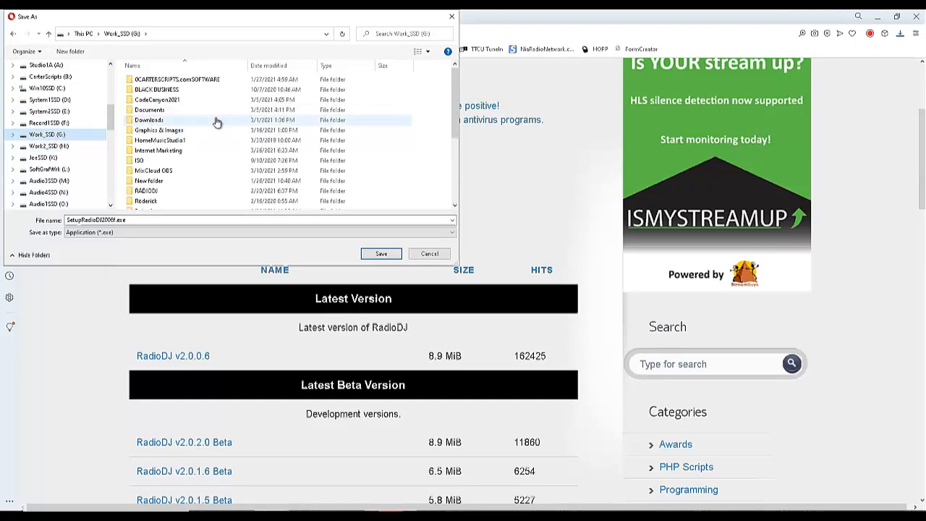
{"action": "scroll", "coordinate": [72, 167], "scroll_direction": "down", "scroll_amount": 3}
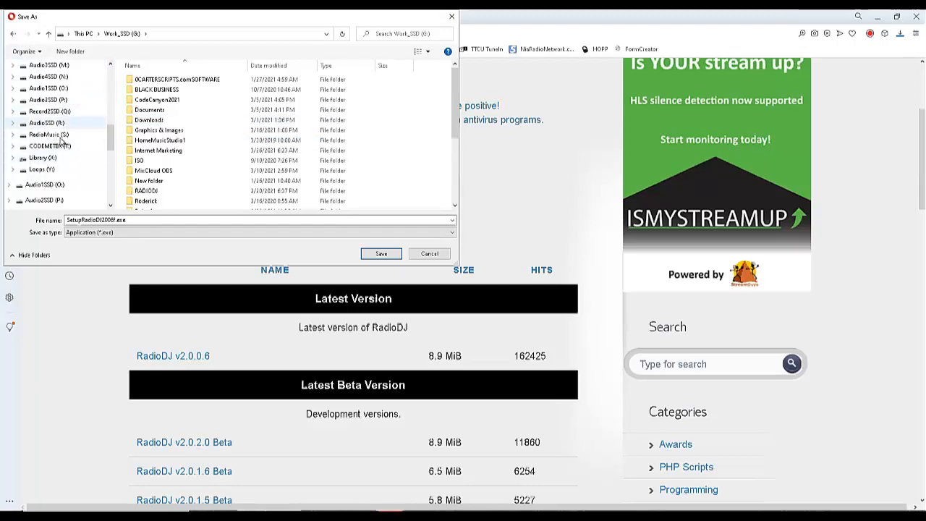
{"action": "scroll", "coordinate": [60, 176], "scroll_direction": "down", "scroll_amount": 1}
{"action": "scroll", "coordinate": [61, 176], "scroll_direction": "up", "scroll_amount": 6}
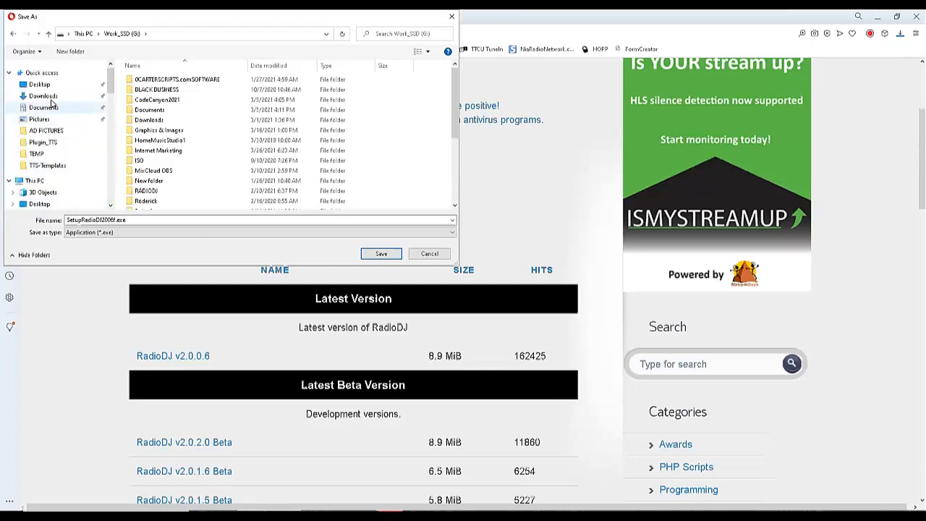
Save SetupRadioDJ2006f.exe in the Downloads folder and run the downloaded installer.
{"action": "left_click", "coordinate": [41, 96]}
{"action": "left_click", "coordinate": [381, 254]}
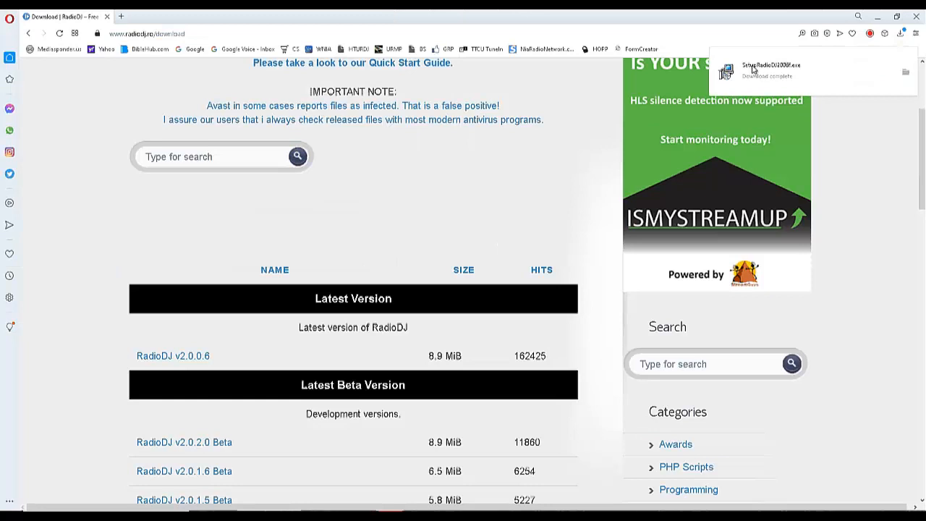
{"action": "left_click", "coordinate": [752, 69]}
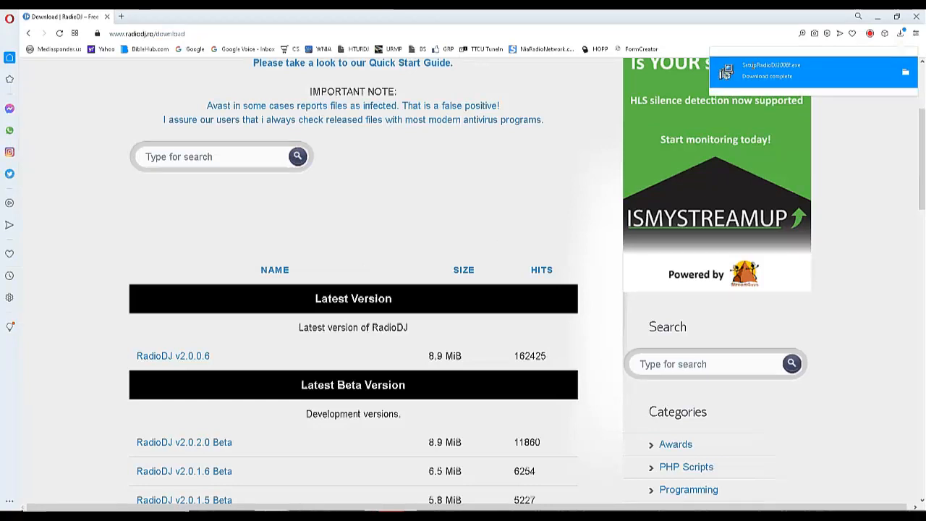
{"action": "left_click", "coordinate": [751, 65]}
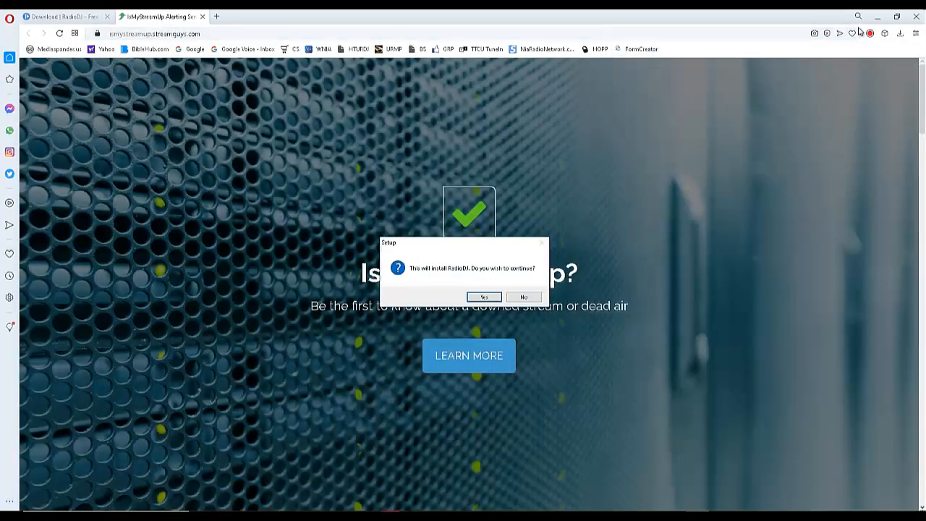
Minimize the browser, agree to install RadioDJ and accept its license agreement.
{"action": "left_click", "coordinate": [877, 21]}
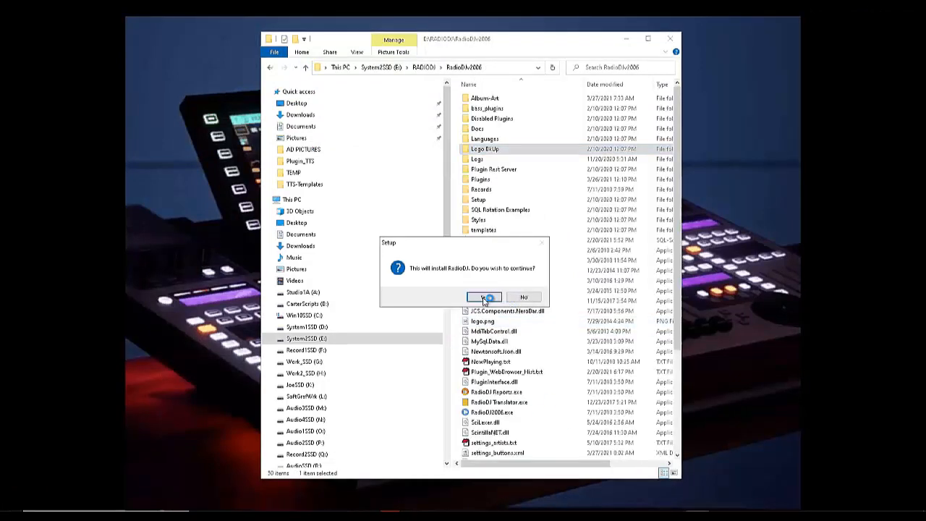
{"action": "left_click", "coordinate": [484, 297]}
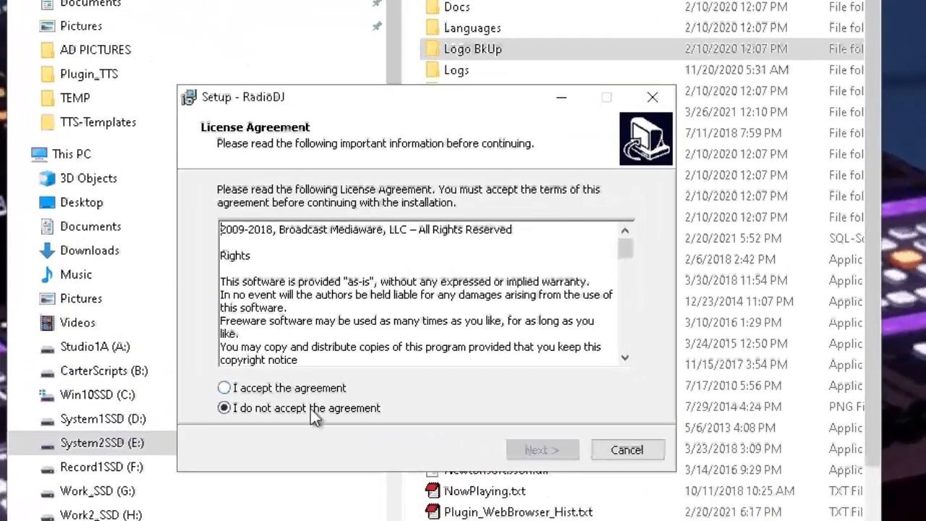
{"action": "left_click", "coordinate": [286, 388]}
{"action": "left_click", "coordinate": [532, 450]}
Arrange the setup and folder windows side by side and copy the existing folder's path, E:\RADIODJ\RadioDJv2006.
{"action": "left_click_drag", "start_coordinate": [443, 102], "coordinate": [91, 0]}
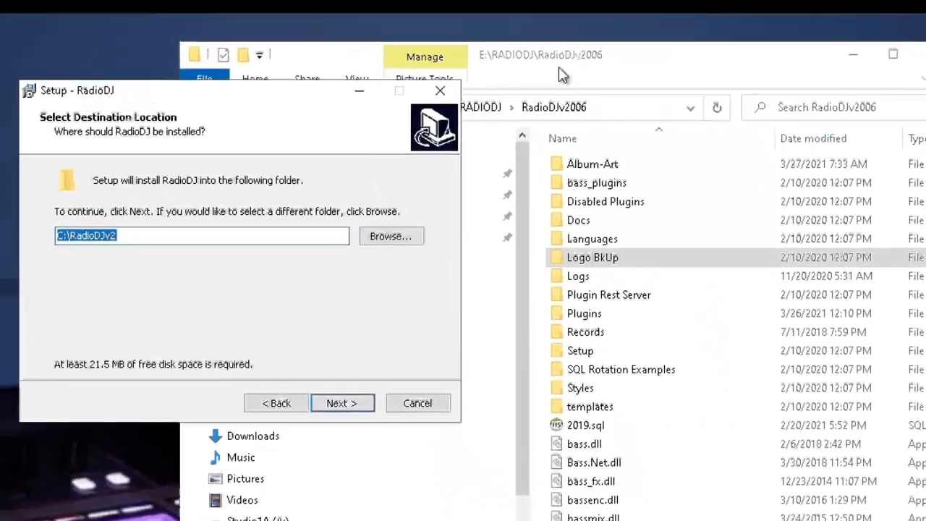
{"action": "left_click_drag", "start_coordinate": [675, 54], "coordinate": [790, 67]}
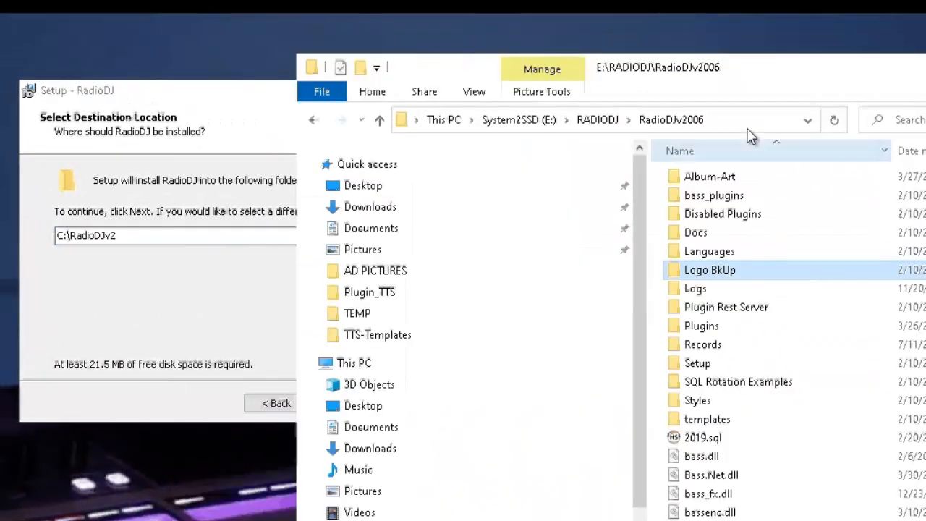
{"action": "left_click", "coordinate": [745, 122]}
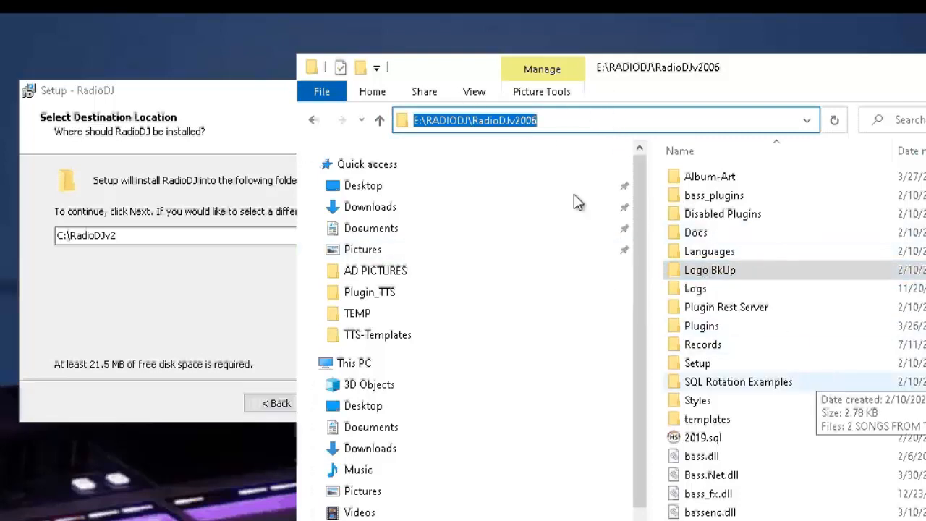
{"action": "left_click", "coordinate": [557, 121]}
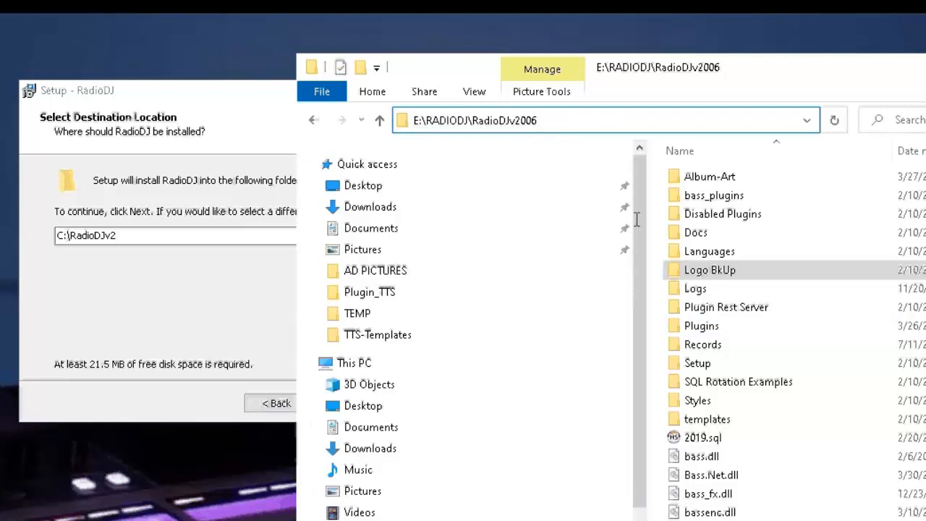
{"action": "left_click", "coordinate": [774, 496]}
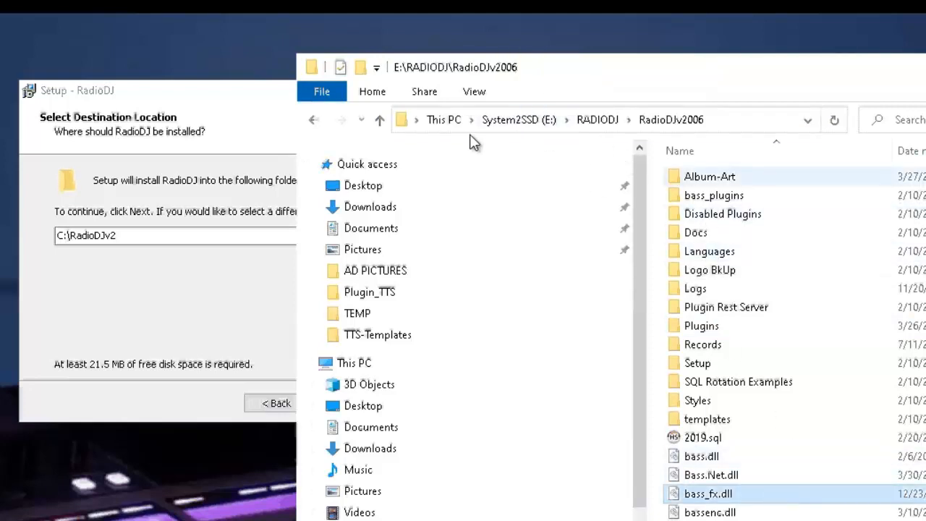
{"action": "left_click", "coordinate": [731, 122]}
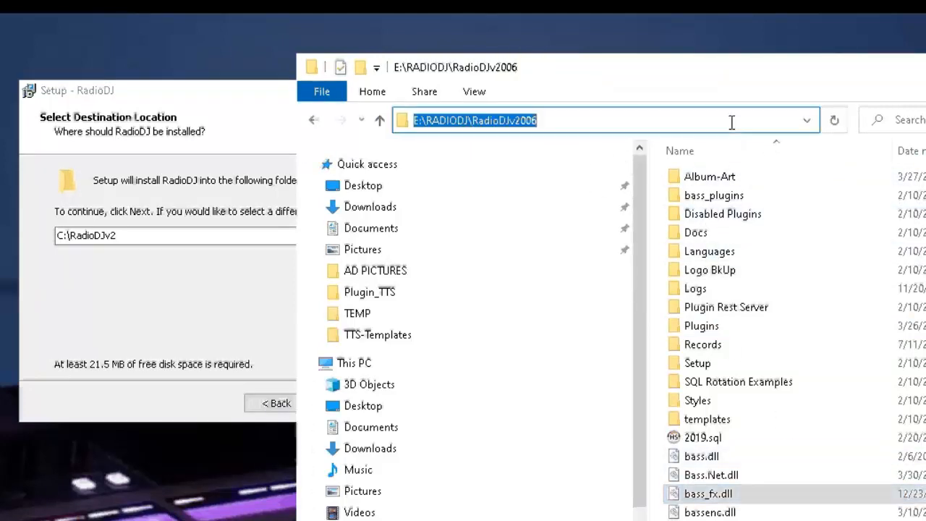
{"action": "right_click", "coordinate": [535, 124]}
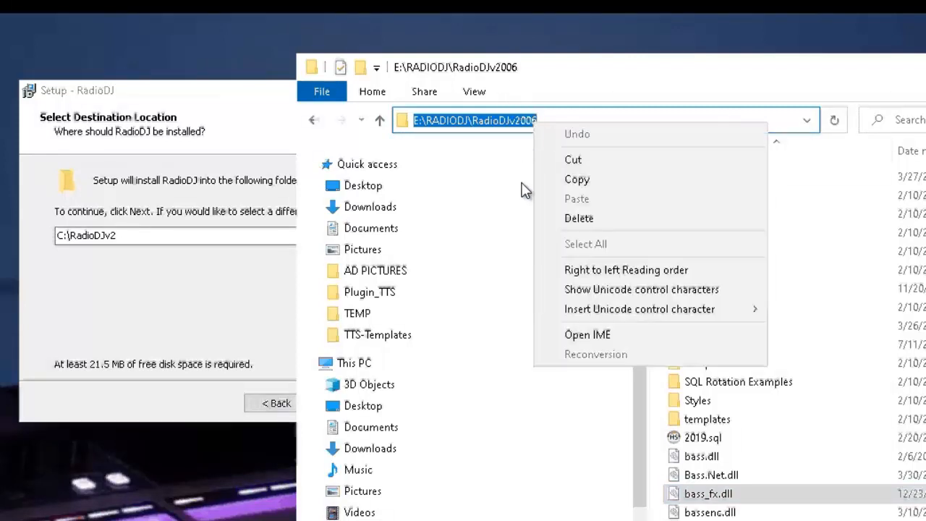
{"action": "left_click", "coordinate": [553, 179]}
Set the install destination to E:\RADIODJ\RadioDJv2006 and agree to install into that existing folder.
{"action": "left_click", "coordinate": [149, 249]}
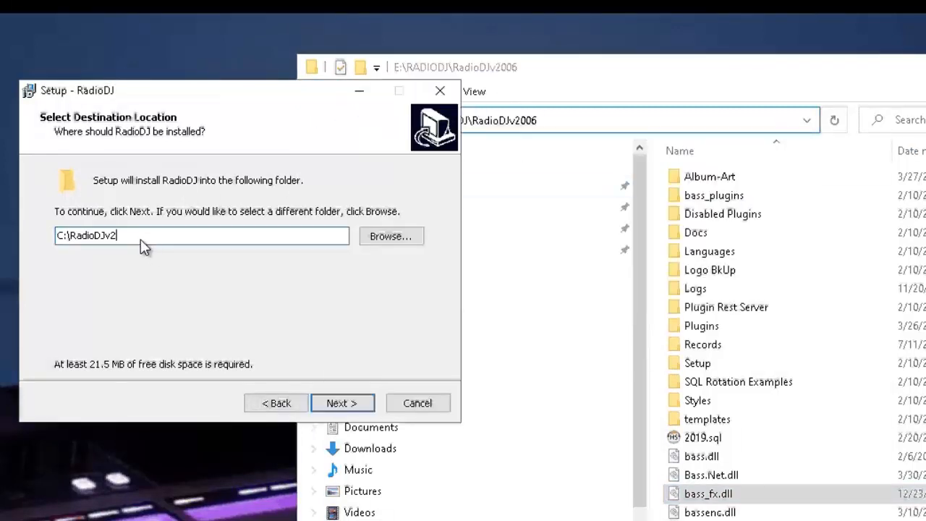
{"action": "key", "text": "ctrl+a"}
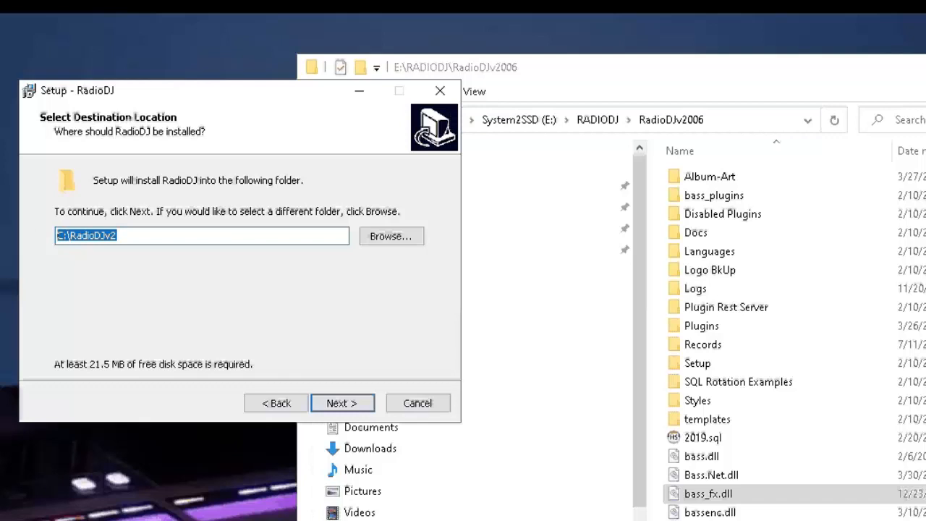
{"action": "key", "text": "ctrl+v"}
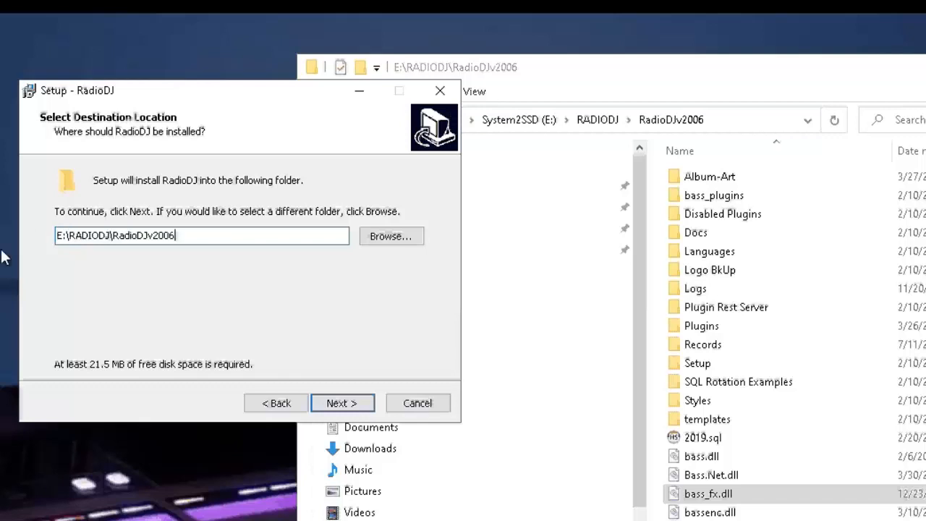
{"action": "left_click", "coordinate": [350, 403]}
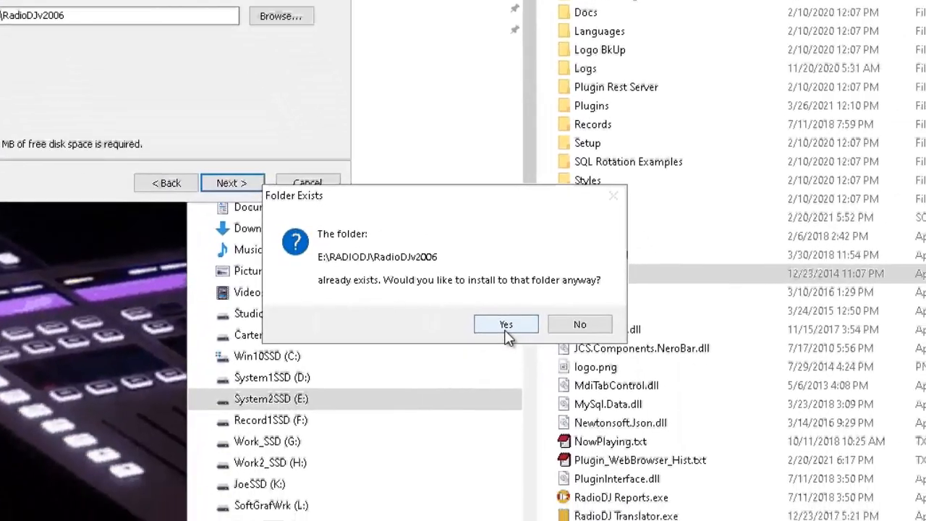
{"action": "left_click", "coordinate": [506, 325]}
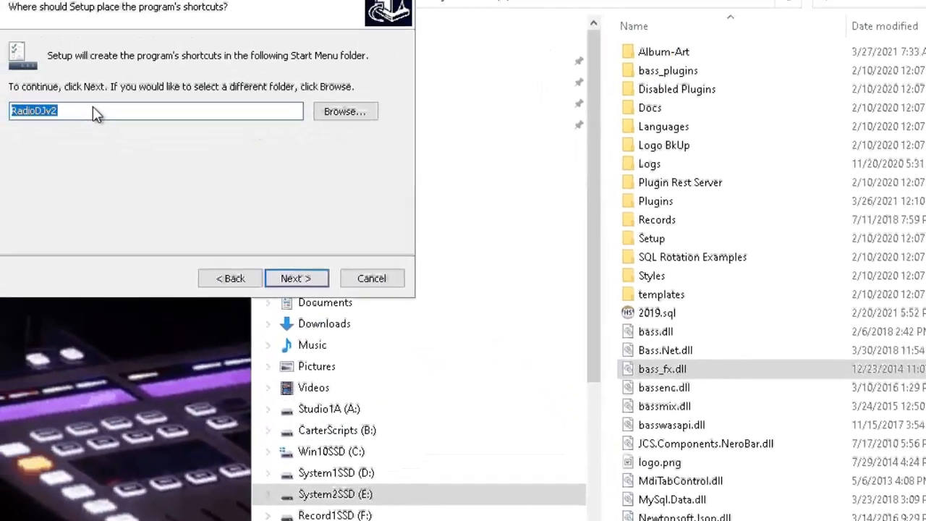
Name the Start Menu folder RadioDJv2006 and run the installation.
{"action": "left_click", "coordinate": [171, 225]}
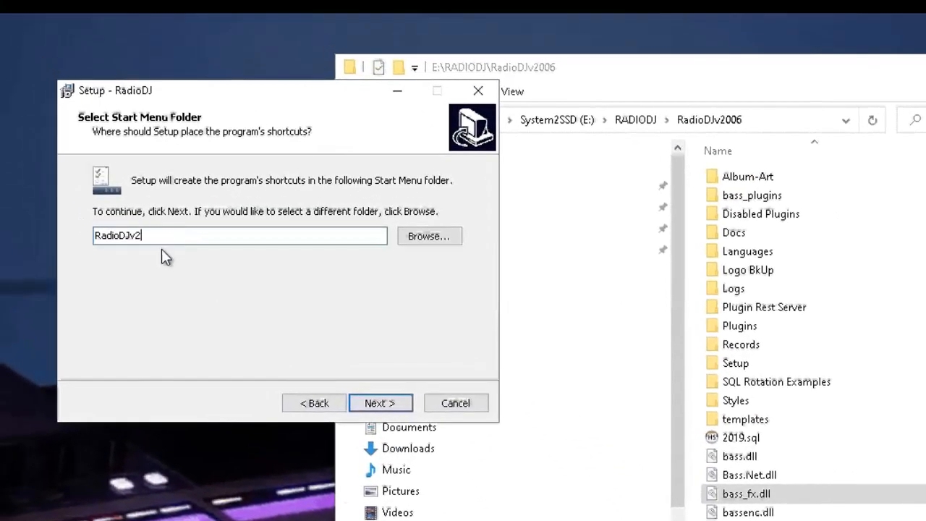
{"action": "type", "text": "006"}
{"action": "left_click", "coordinate": [383, 403]}
{"action": "left_click", "coordinate": [398, 403]}
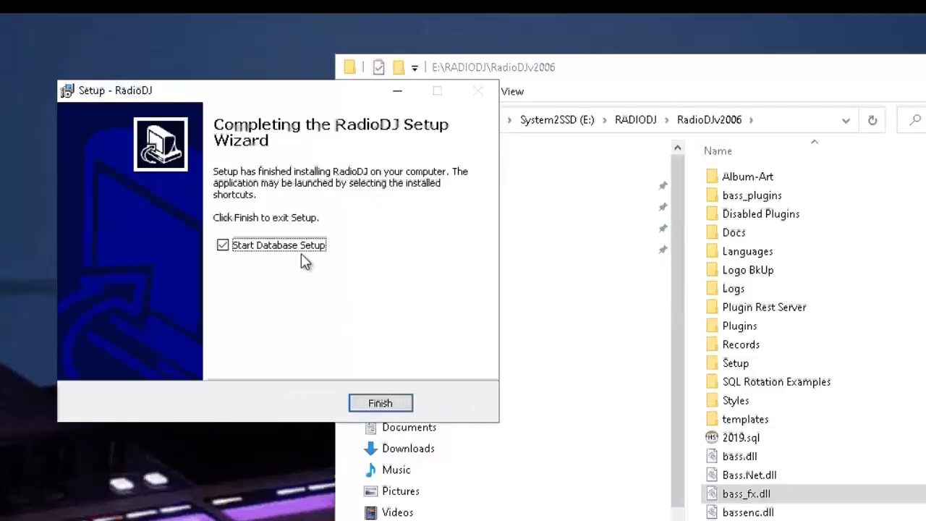
Turn off Start Database Setup and finish the setup wizard.
{"action": "left_click", "coordinate": [303, 248]}
{"action": "left_click", "coordinate": [374, 405]}
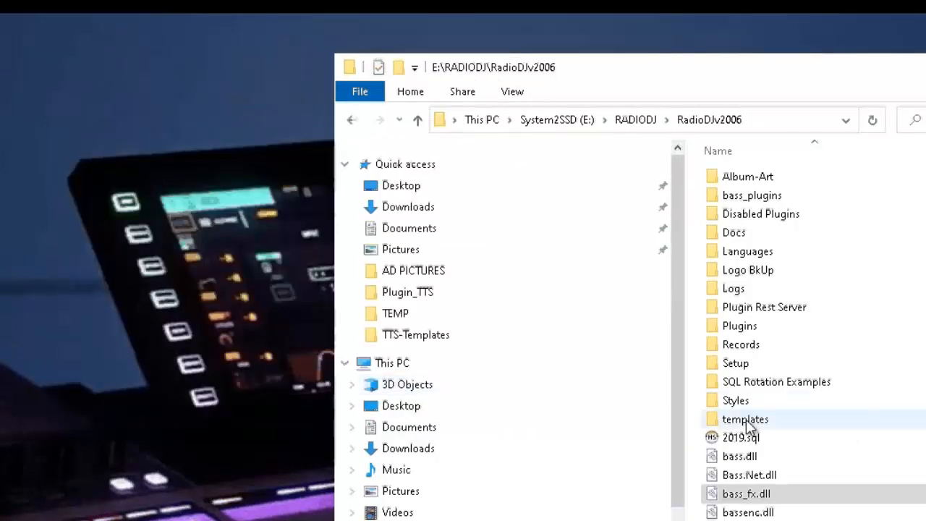
Delete the old RadioDJ2006.exe from the RadioDJv2006 folder.
{"action": "scroll", "coordinate": [832, 450], "scroll_direction": "down", "scroll_amount": 4}
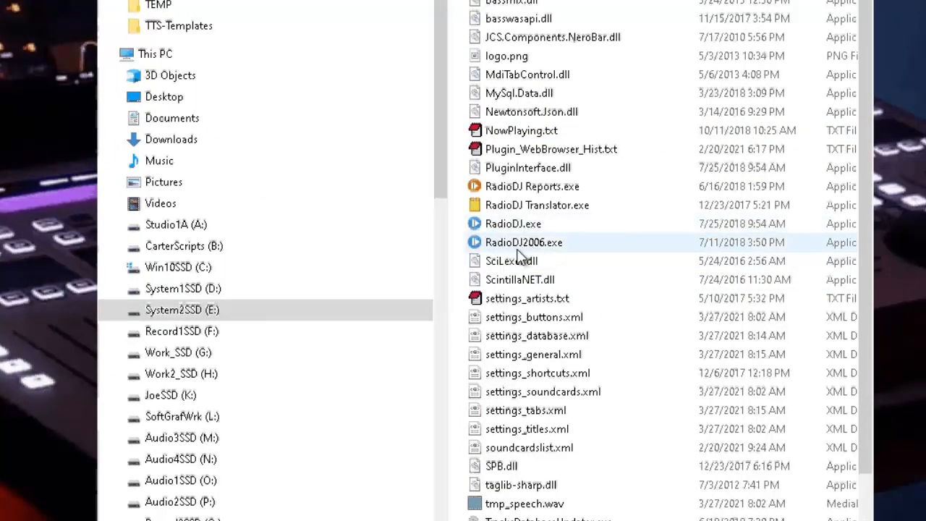
{"action": "left_click", "coordinate": [518, 246]}
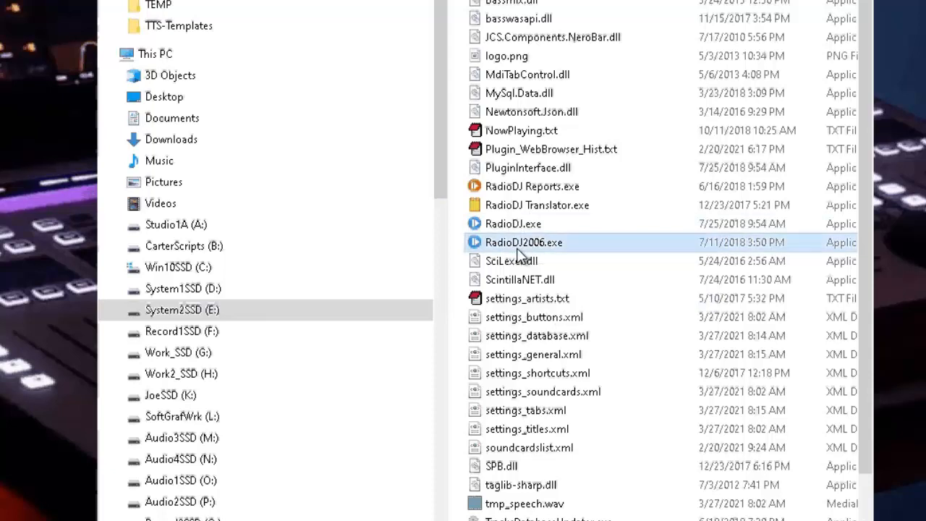
{"action": "right_click", "coordinate": [517, 248]}
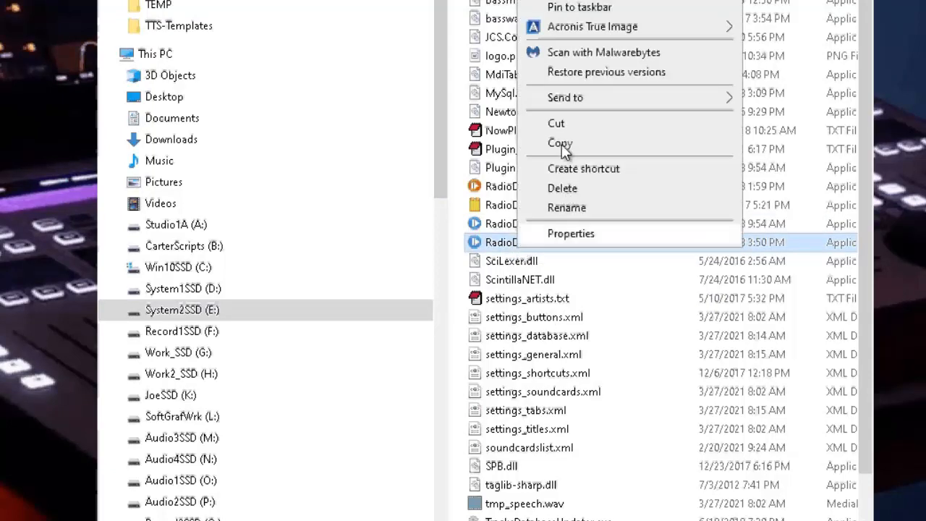
{"action": "left_click", "coordinate": [557, 187]}
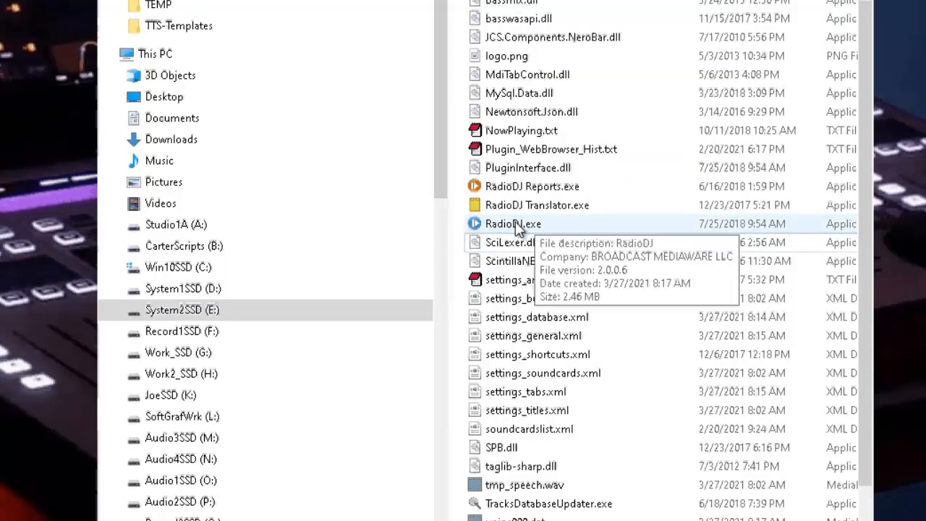
Rename the newly installed RadioDJ.exe as RadioDJv2006.exe.
{"action": "left_click", "coordinate": [514, 223]}
{"action": "left_click", "coordinate": [515, 223]}
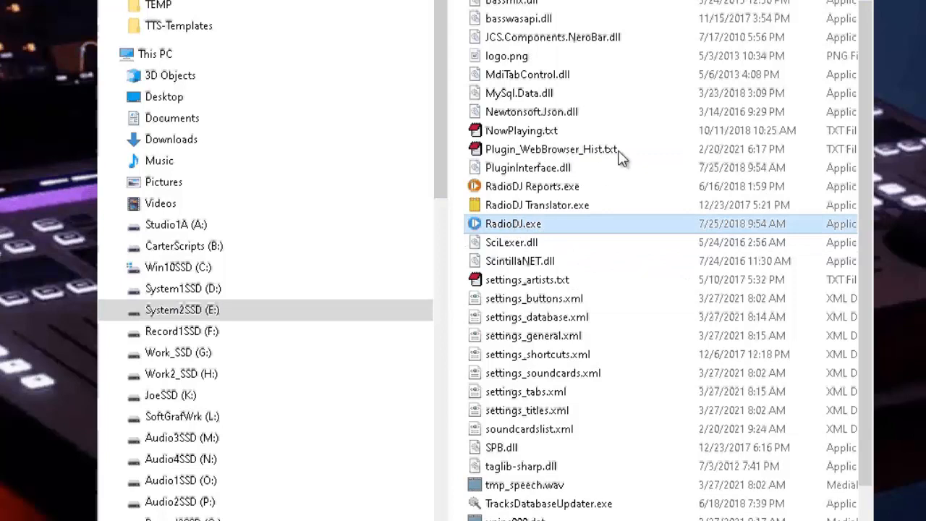
{"action": "key", "text": "Right"}
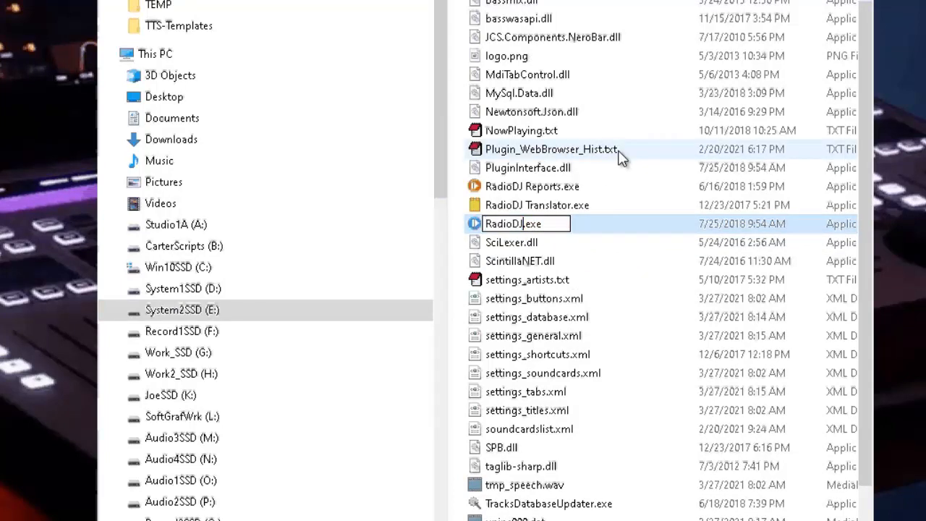
{"action": "type", "text": "v2006"}
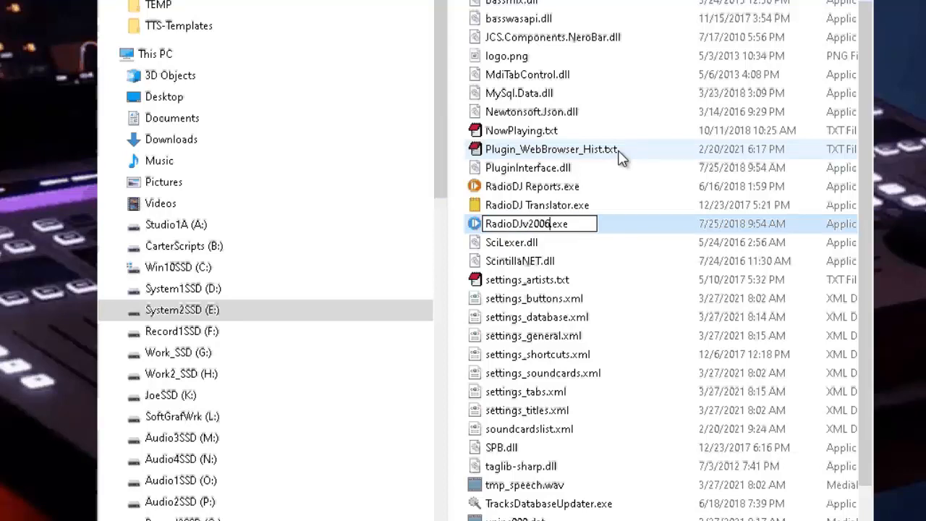
{"action": "key", "text": "Return"}
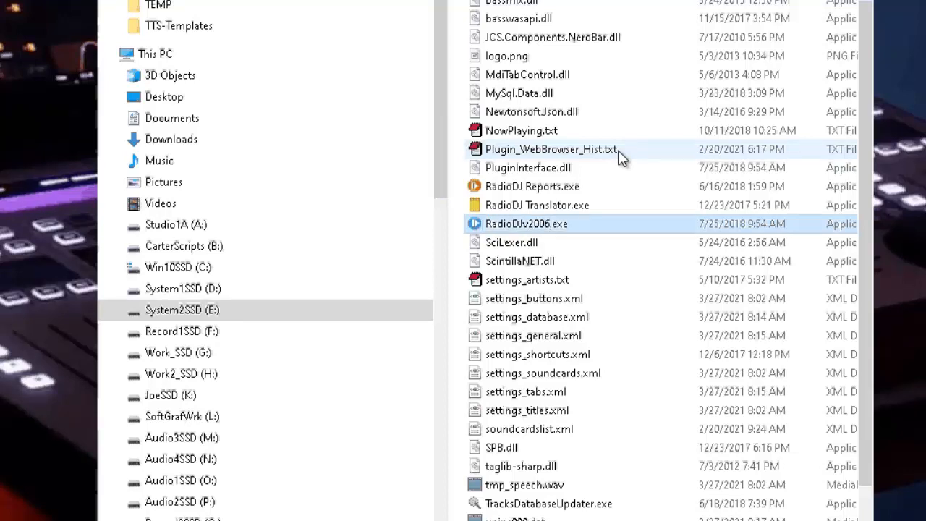
Change the compatibility settings in the properties of RadioDJv2006.exe and apply them.
{"action": "right_click", "coordinate": [484, 224]}
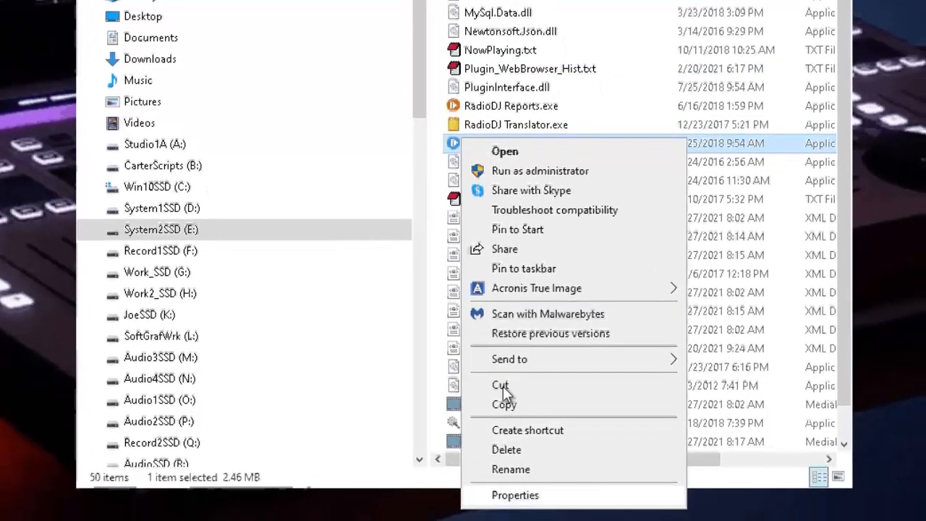
{"action": "left_click", "coordinate": [515, 494]}
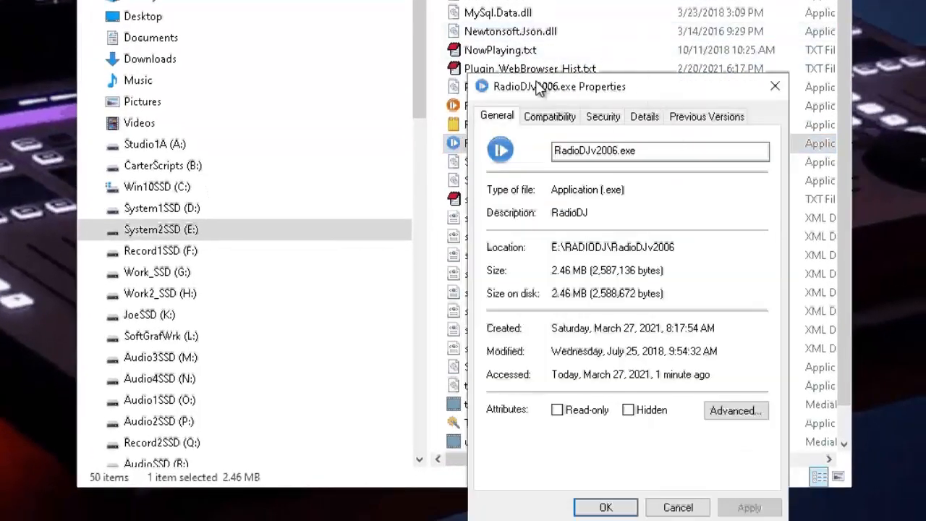
{"action": "left_click", "coordinate": [556, 124]}
{"action": "left_click", "coordinate": [533, 397]}
{"action": "left_click", "coordinate": [749, 507]}
{"action": "left_click", "coordinate": [605, 507]}
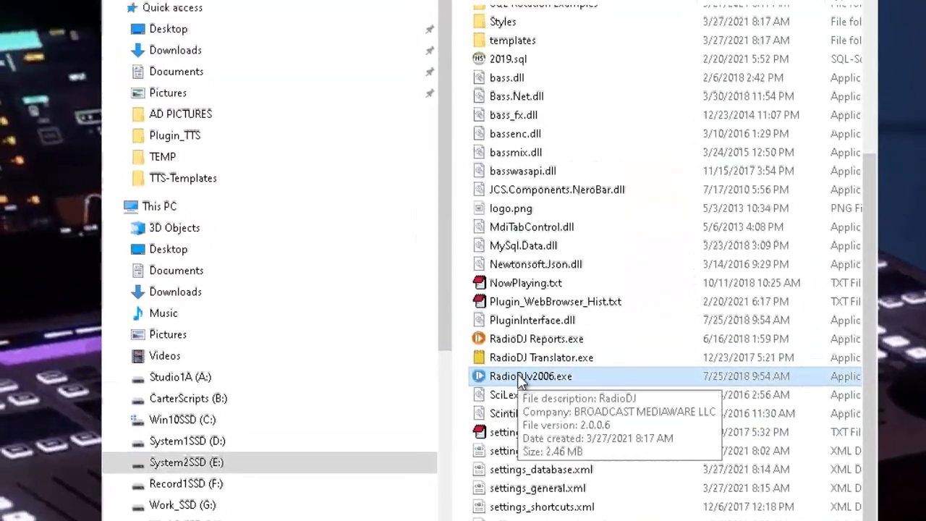
Launch RadioDJv2006.exe and play the CHILL track waiting in the queue.
{"action": "double_click", "coordinate": [520, 381]}
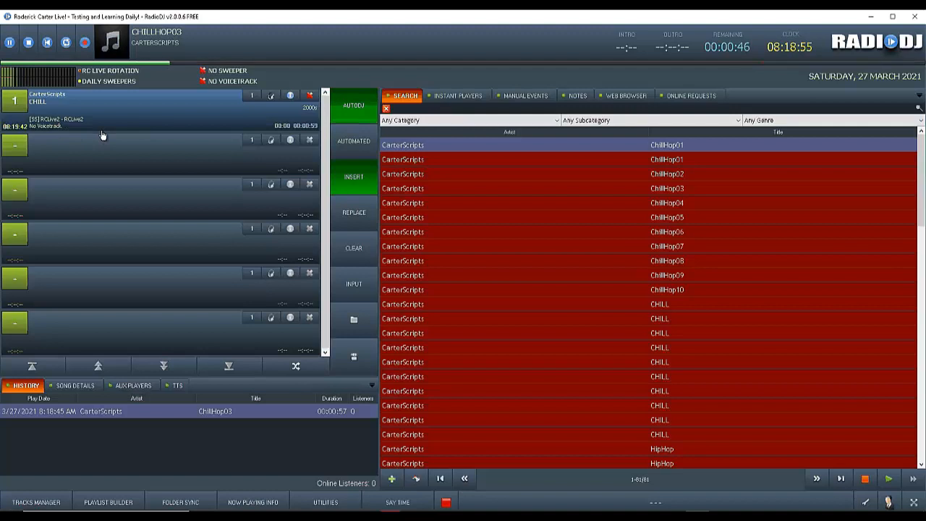
{"action": "left_click", "coordinate": [23, 107]}
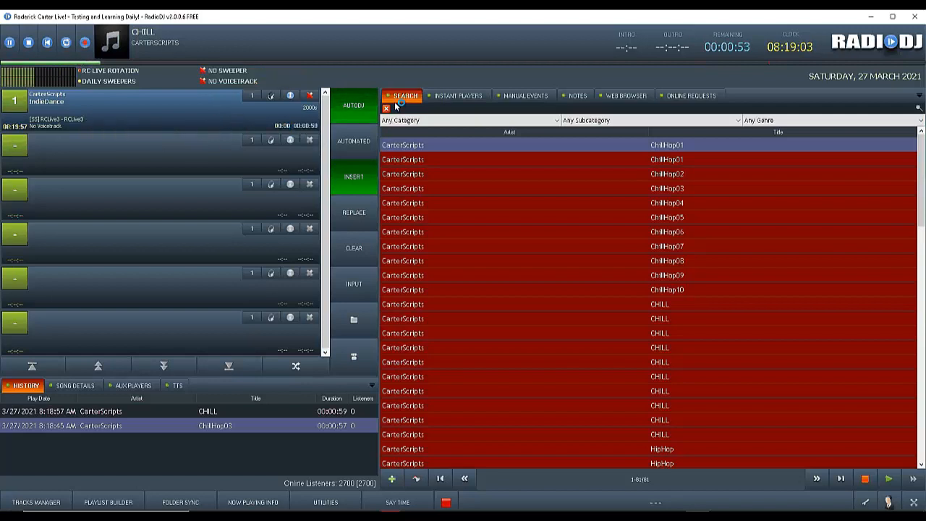
{"action": "scroll", "coordinate": [651, 315], "scroll_direction": "down", "scroll_amount": 15}
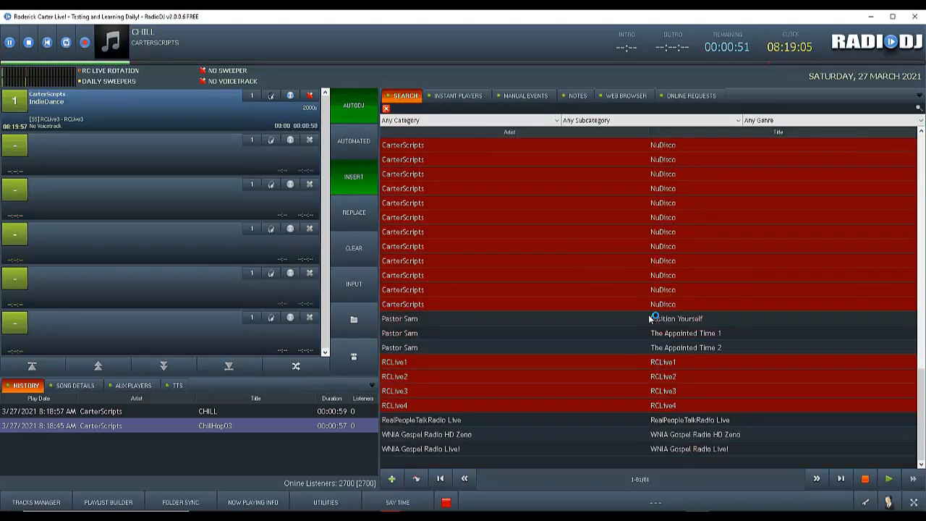
{"action": "scroll", "coordinate": [650, 318], "scroll_direction": "up", "scroll_amount": 15}
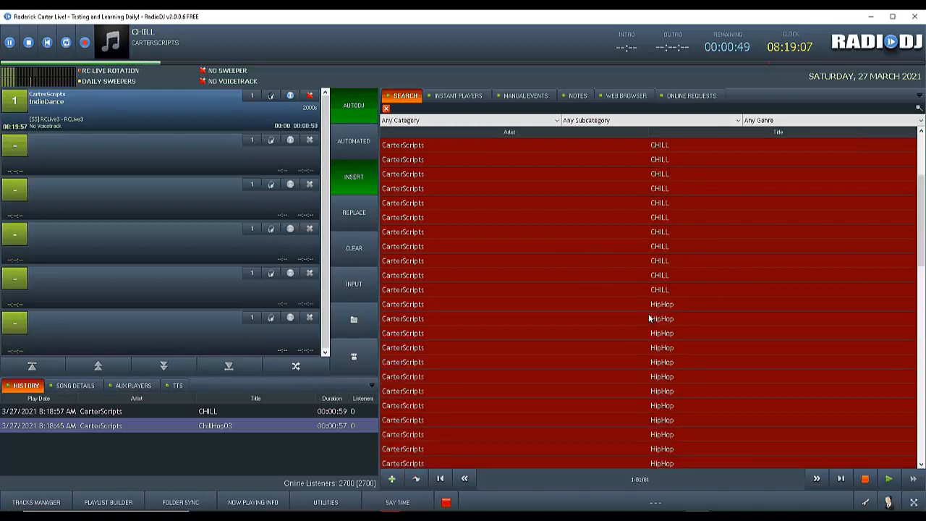
{"action": "scroll", "coordinate": [648, 319], "scroll_direction": "up", "scroll_amount": 3}
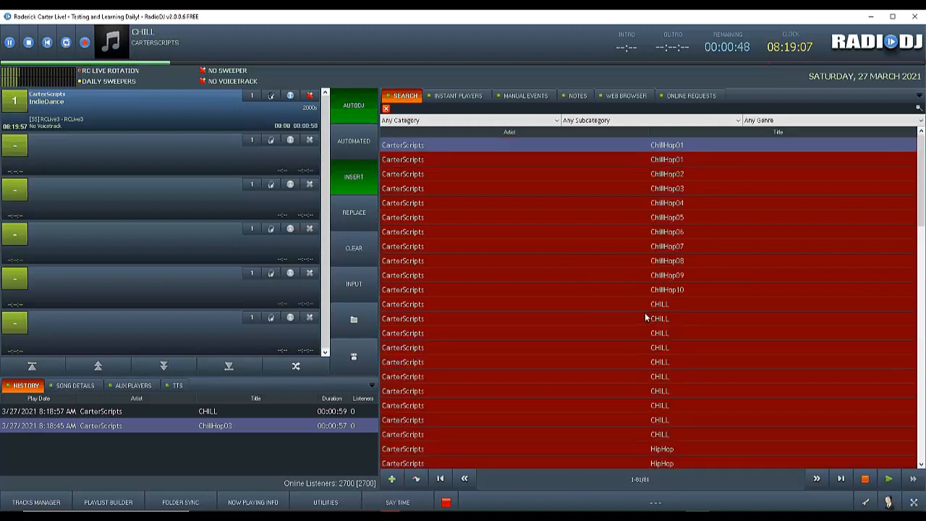
Open the track rotations and delete entries 4, 3 and 2 from RC Live Rotation, leaving only the first Music 2000s entry.
{"action": "left_click", "coordinate": [865, 502]}
{"action": "left_click", "coordinate": [352, 239]}
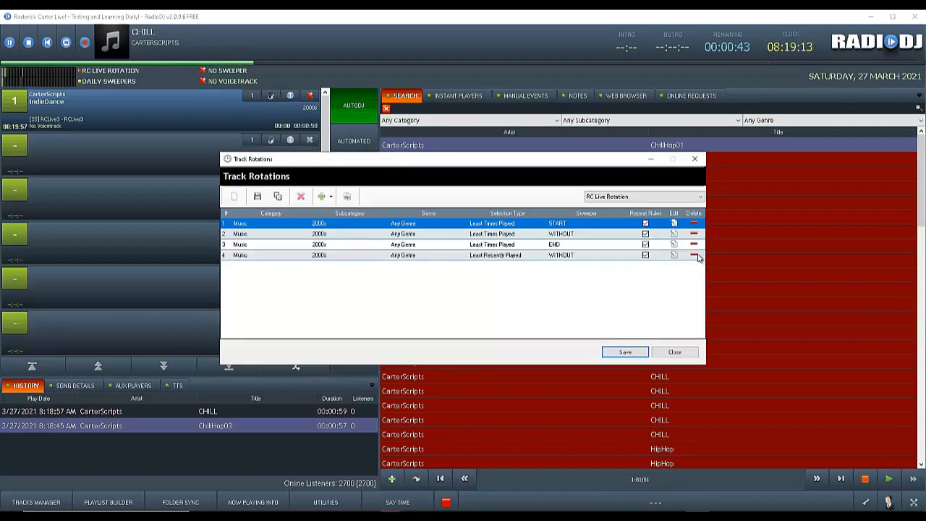
{"action": "left_click", "coordinate": [693, 255]}
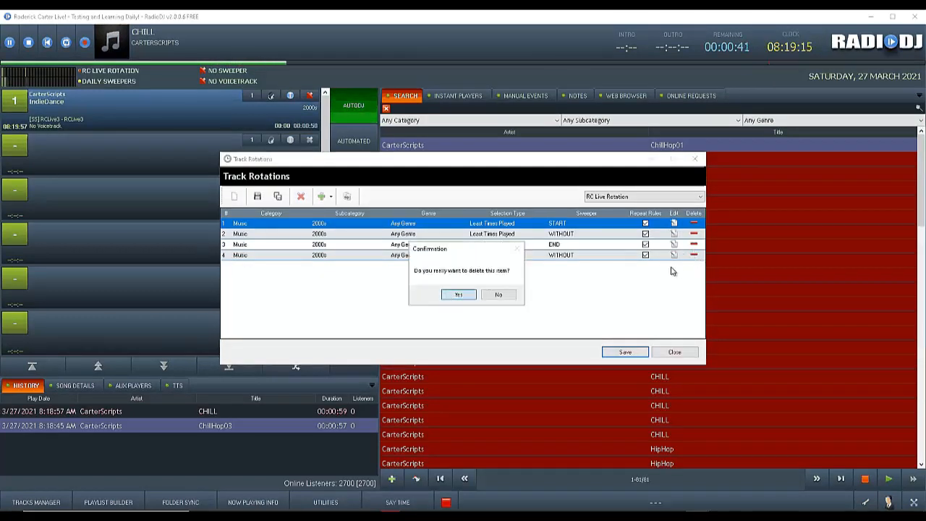
{"action": "left_click", "coordinate": [453, 294]}
{"action": "left_click", "coordinate": [693, 246]}
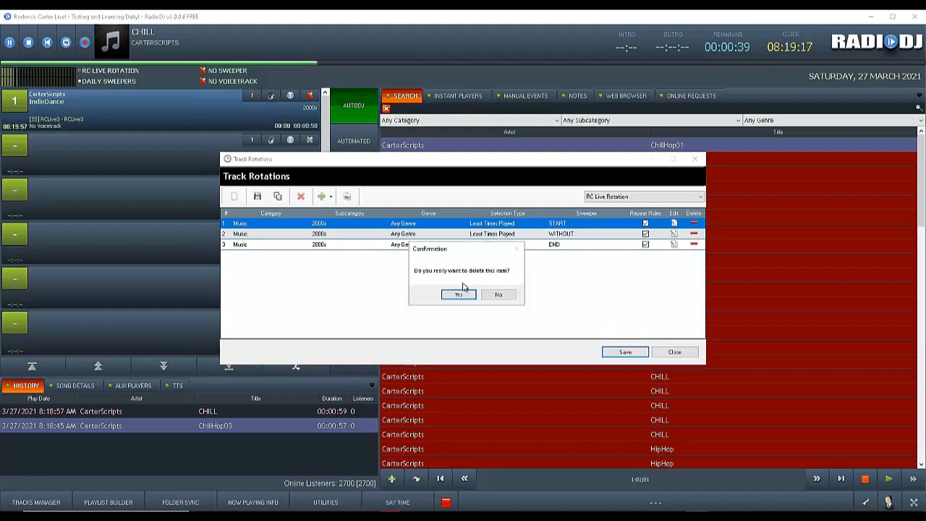
{"action": "left_click", "coordinate": [460, 295]}
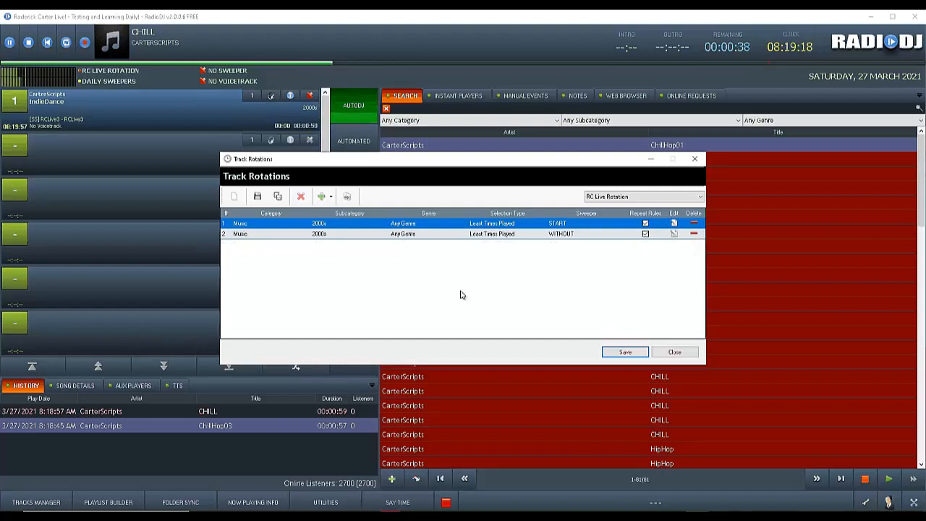
{"action": "left_click", "coordinate": [694, 234]}
{"action": "left_click", "coordinate": [464, 295]}
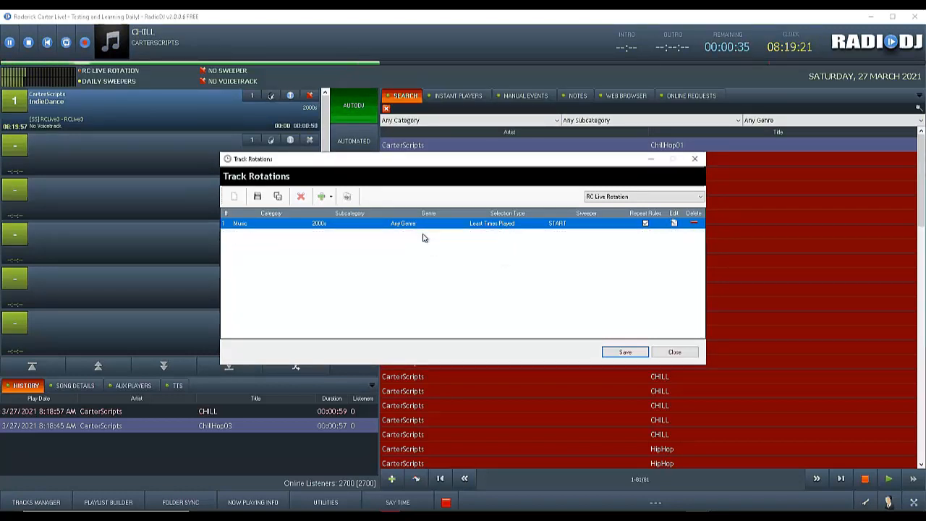
Set the remaining rotation entry's sweeper to WITHOUT, save the rotation and close the configuration.
{"action": "left_click", "coordinate": [673, 224]}
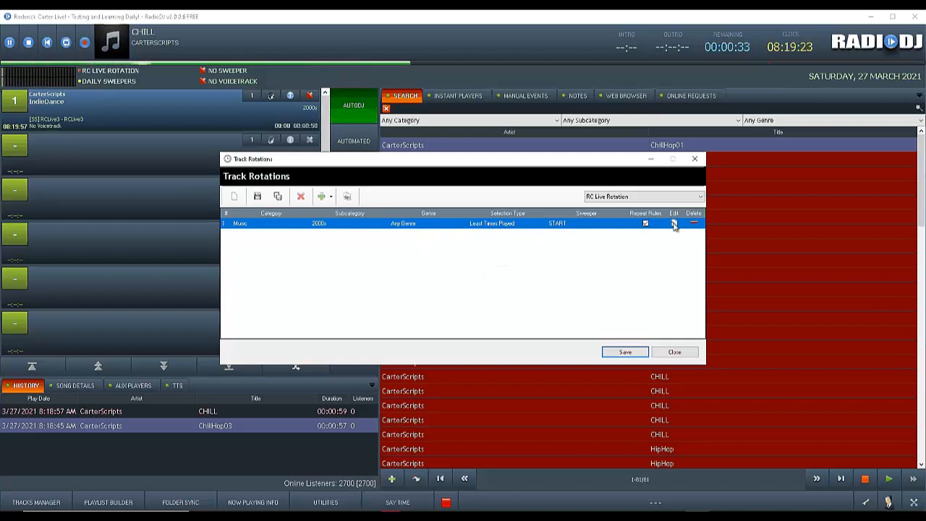
{"action": "left_click", "coordinate": [453, 291]}
{"action": "left_click", "coordinate": [439, 299]}
{"action": "left_click", "coordinate": [521, 367]}
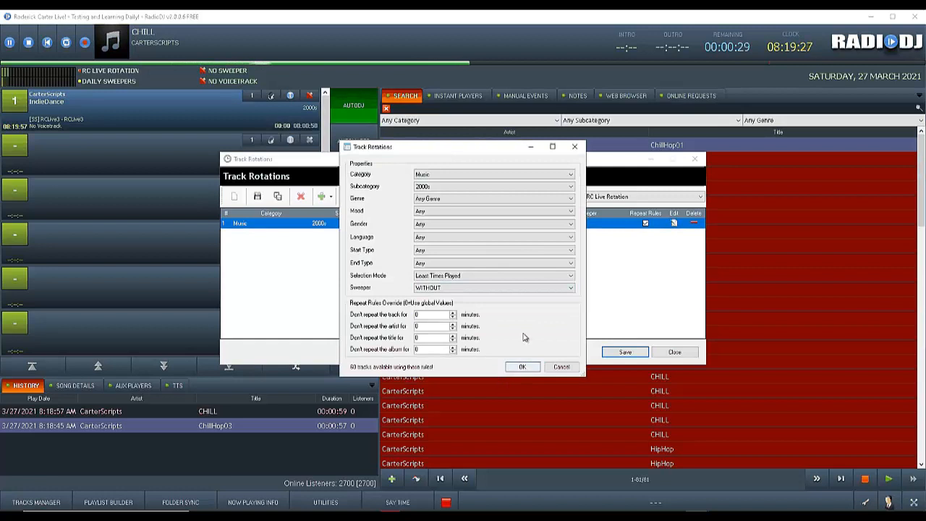
{"action": "left_click", "coordinate": [260, 202]}
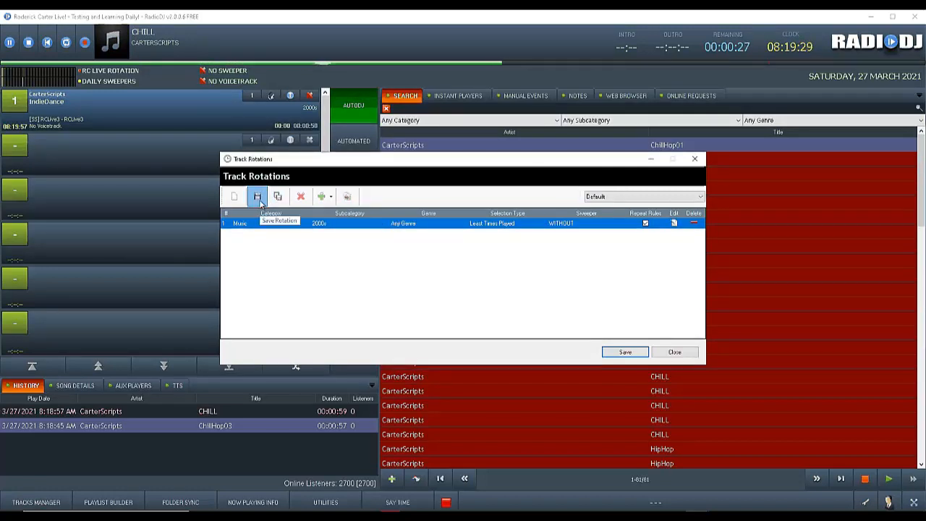
{"action": "left_click", "coordinate": [623, 355]}
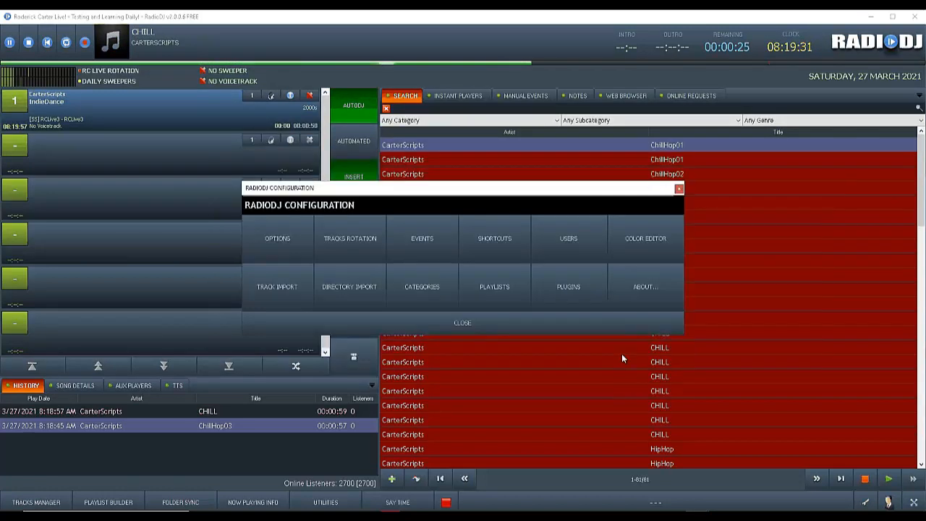
{"action": "left_click", "coordinate": [434, 330]}
Clear the playlist queue and play the HipHop track that AutoDJ loads in its place.
{"action": "left_click", "coordinate": [346, 250]}
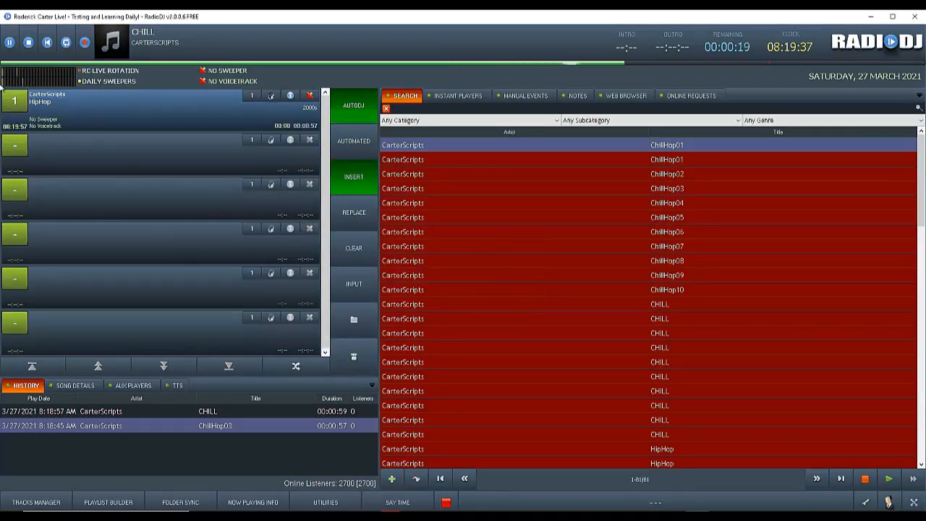
{"action": "left_click", "coordinate": [26, 102]}
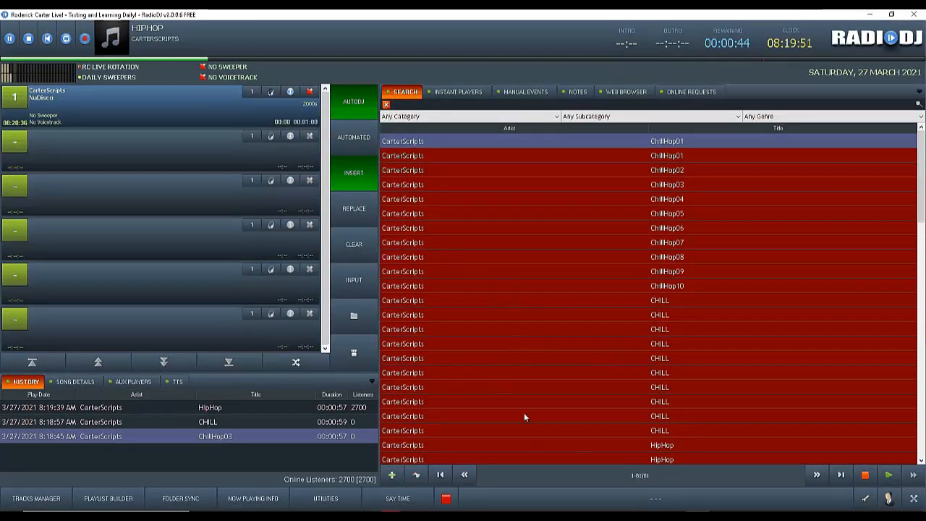
Set the sweeper of the RC Live Rotation entry to END, keeping Least Times Played, then save the rotation and close the configuration.
{"action": "left_click", "coordinate": [863, 499]}
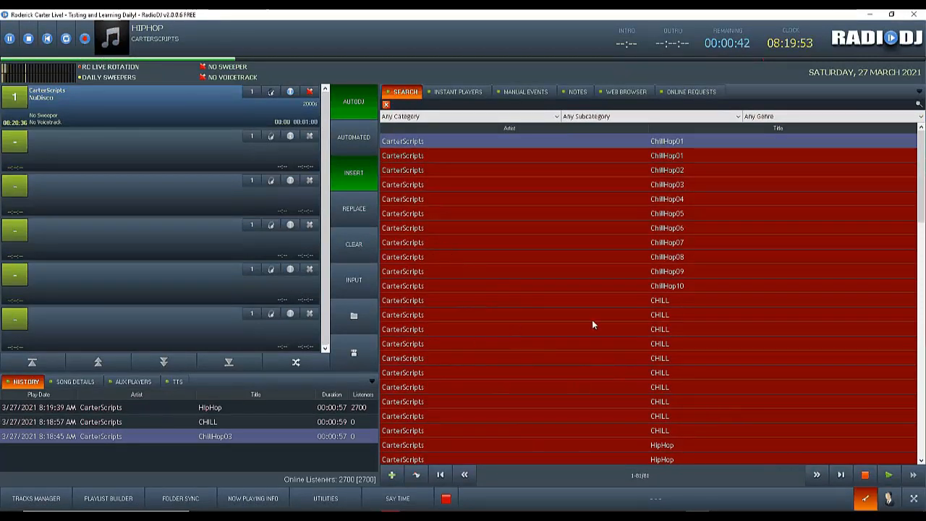
{"action": "left_click", "coordinate": [345, 235]}
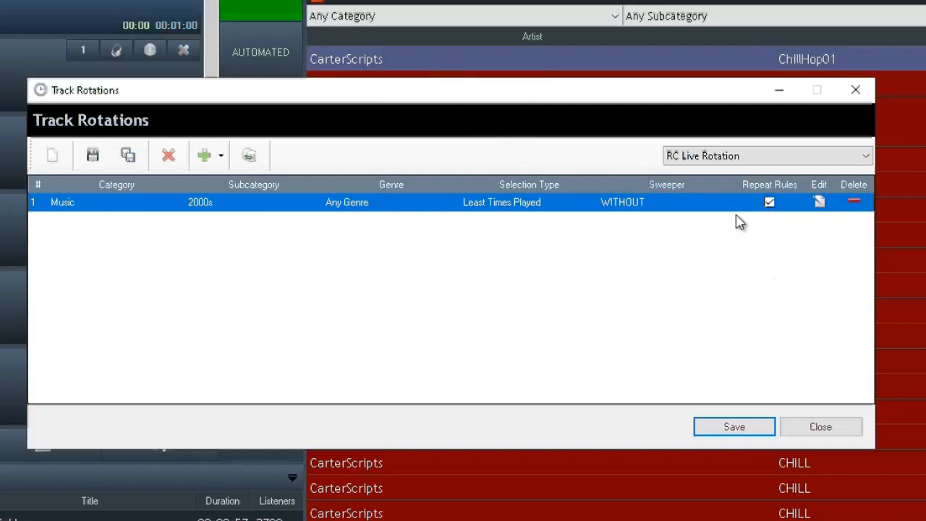
{"action": "left_click", "coordinate": [819, 202]}
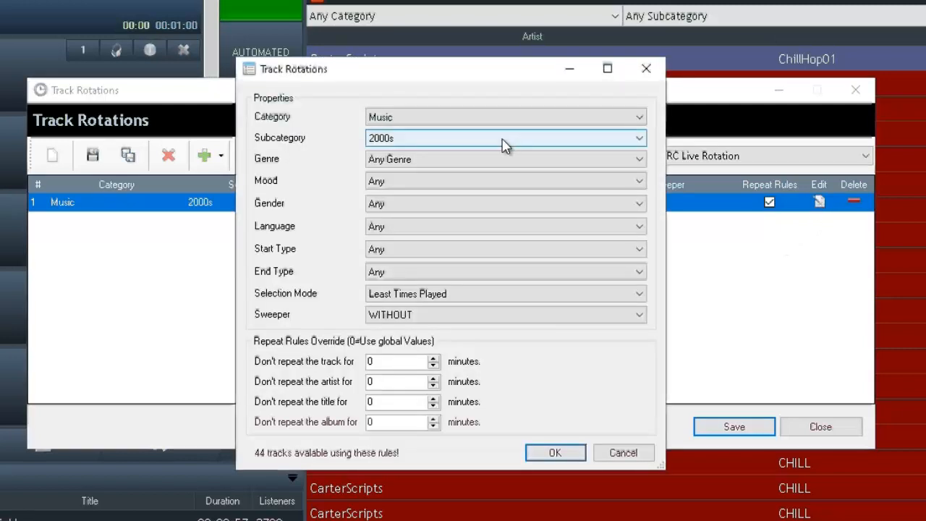
{"action": "left_click", "coordinate": [412, 315]}
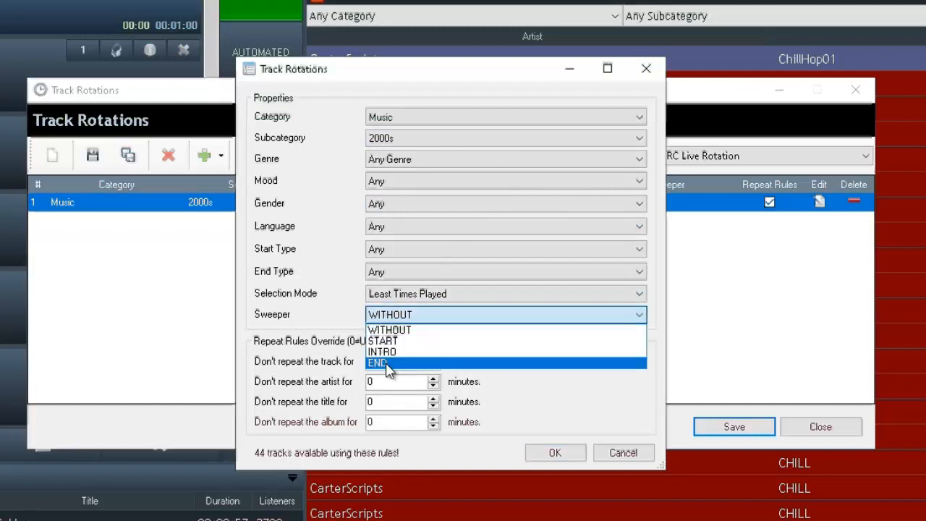
{"action": "key", "text": "Return"}
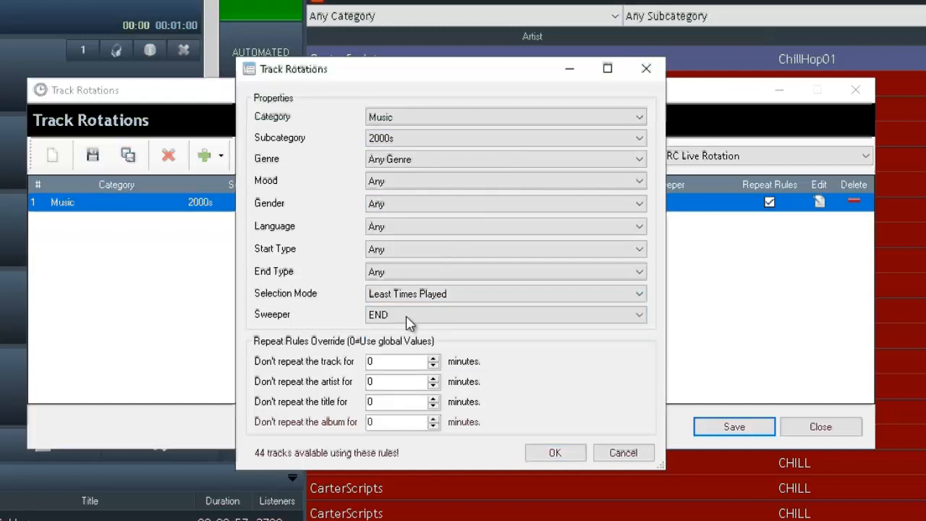
{"action": "left_click", "coordinate": [478, 299]}
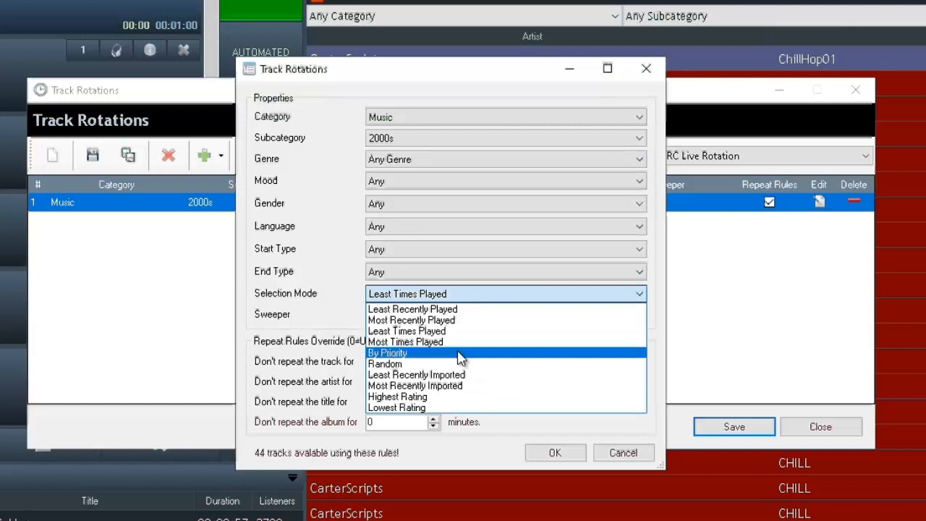
{"action": "left_click", "coordinate": [515, 433]}
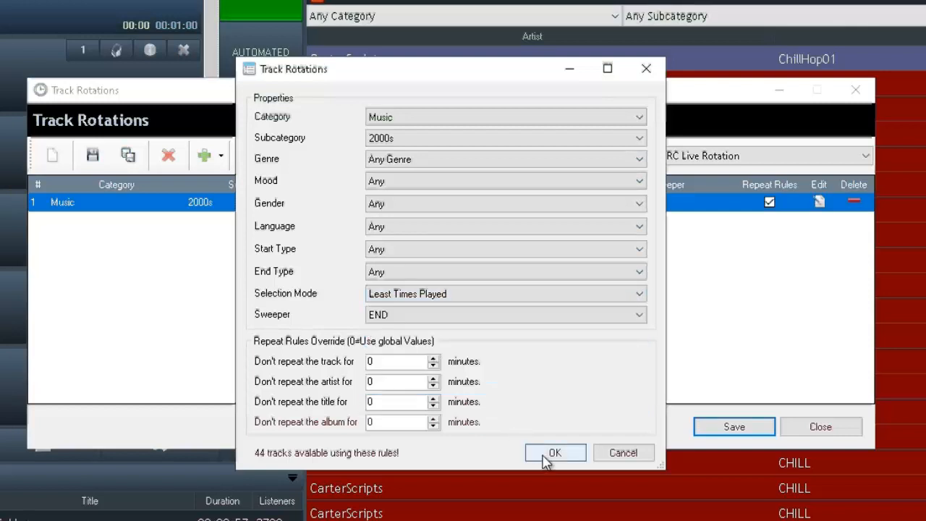
{"action": "left_click", "coordinate": [549, 454]}
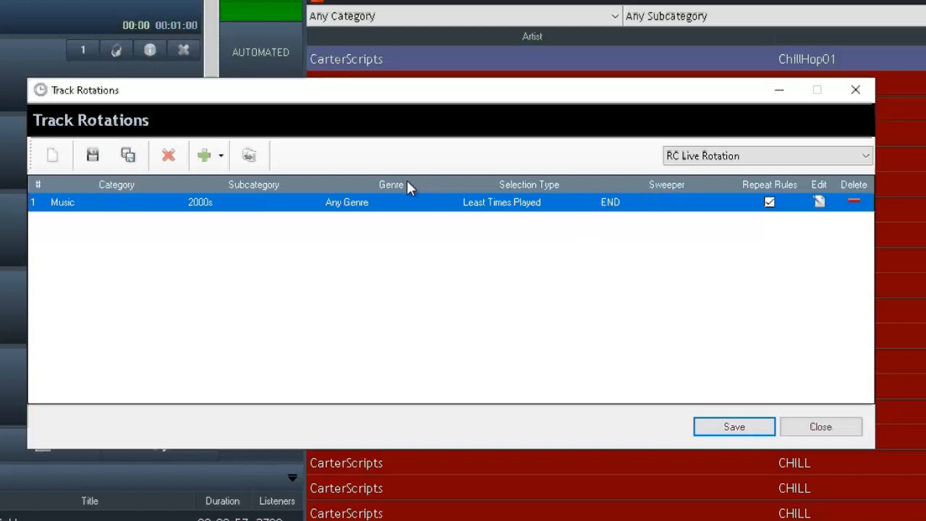
{"action": "left_click", "coordinate": [94, 161]}
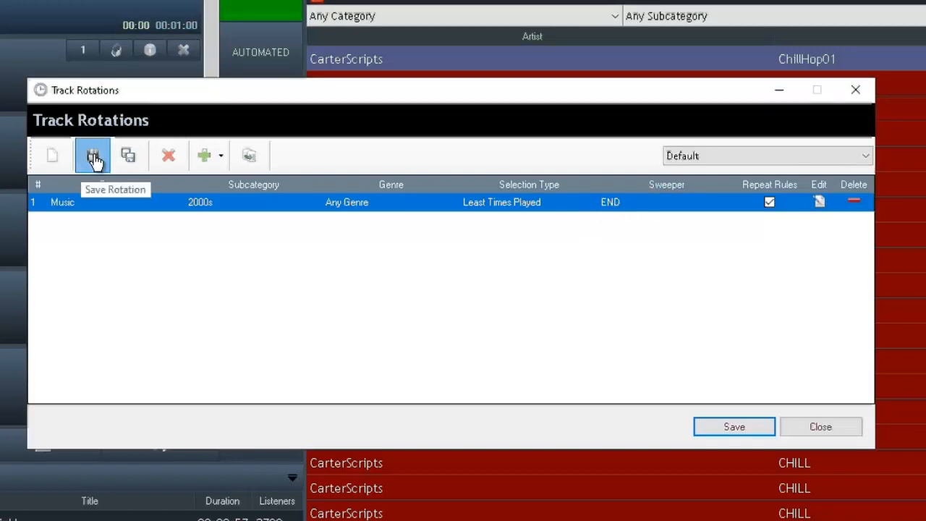
{"action": "left_click", "coordinate": [743, 429]}
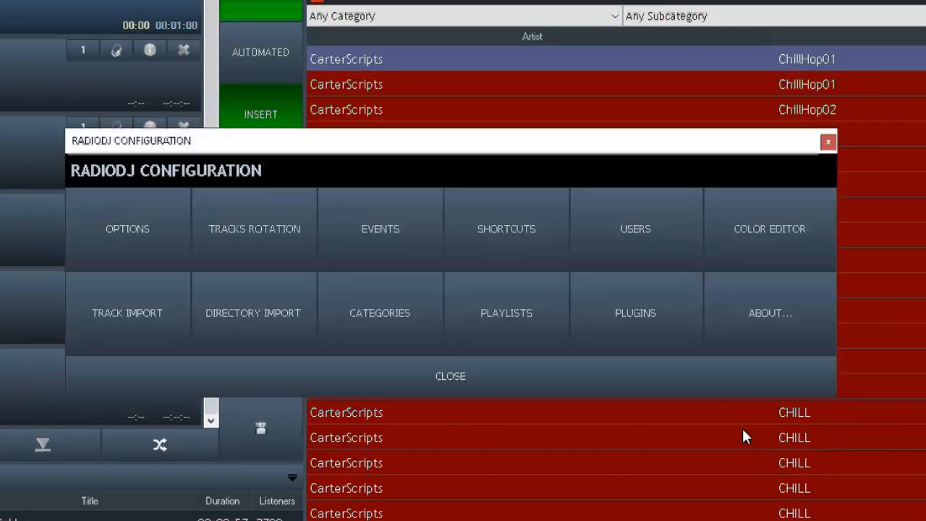
{"action": "left_click", "coordinate": [463, 379]}
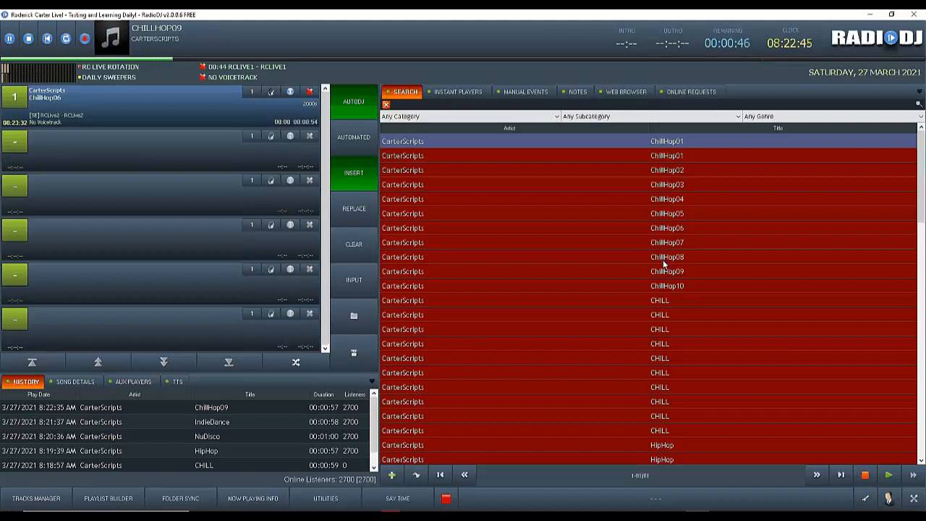
Set the RC Live Rotation entry's sweeper to START, save the rotation, and clear the playlist queue so AutoDJ refills it.
{"action": "left_click", "coordinate": [865, 498]}
{"action": "left_click", "coordinate": [373, 242]}
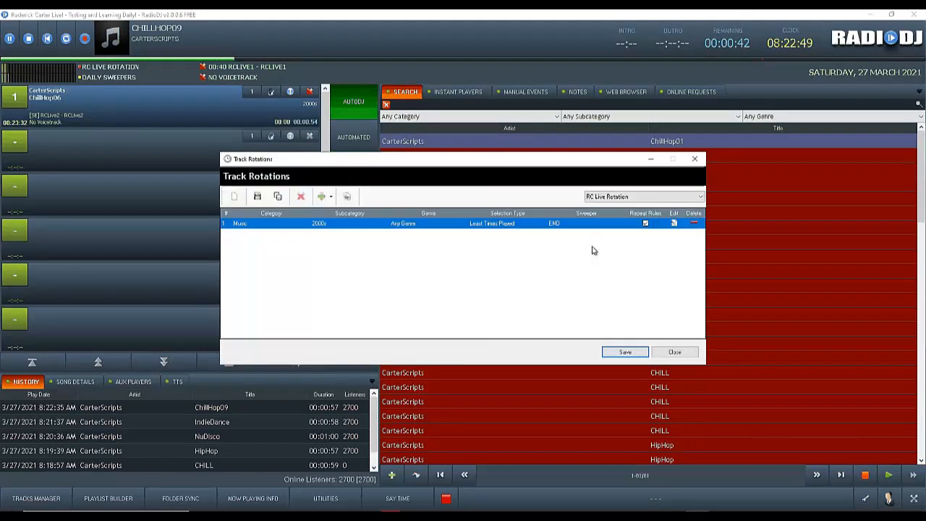
{"action": "left_click", "coordinate": [673, 224]}
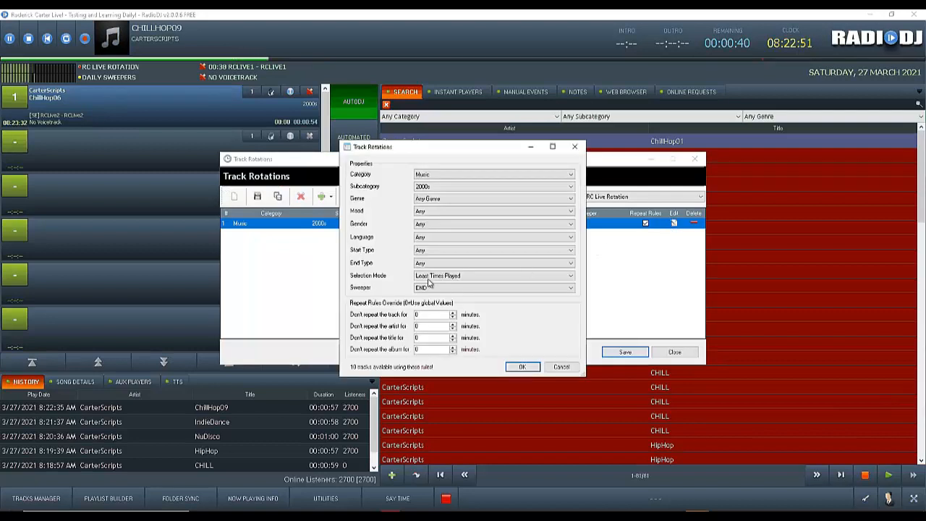
{"action": "left_click", "coordinate": [427, 288]}
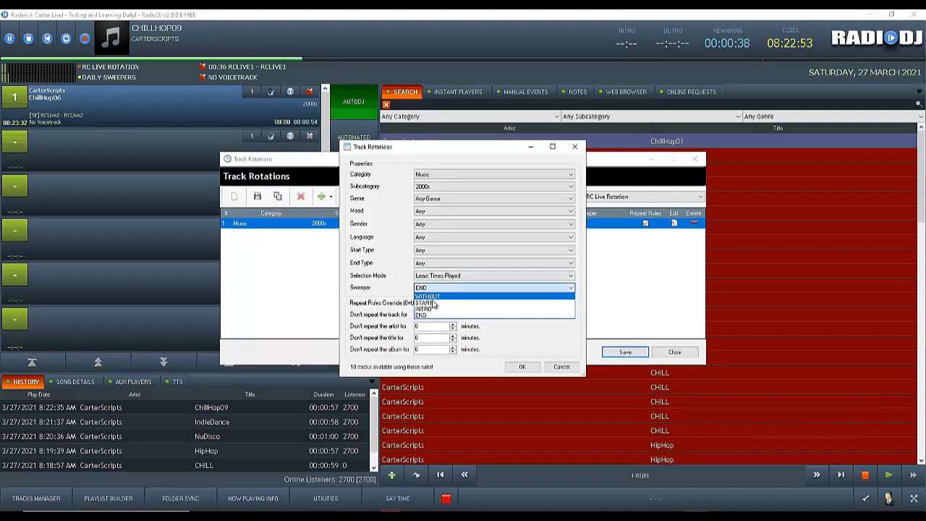
{"action": "left_click", "coordinate": [523, 365]}
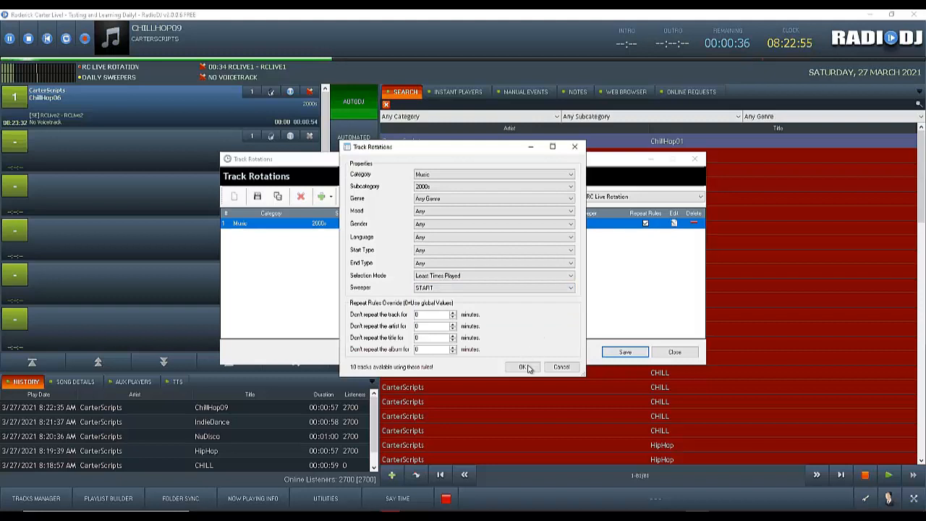
{"action": "left_click", "coordinate": [522, 367]}
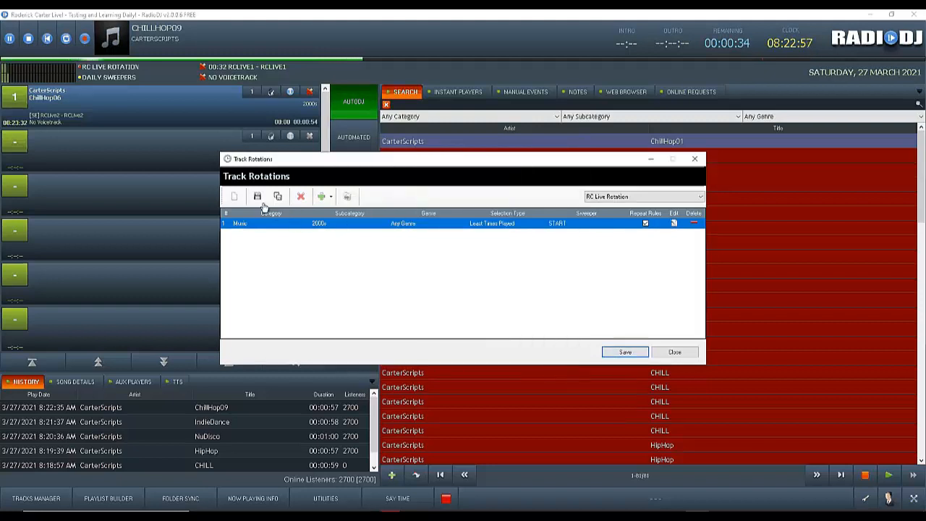
{"action": "left_click", "coordinate": [625, 352]}
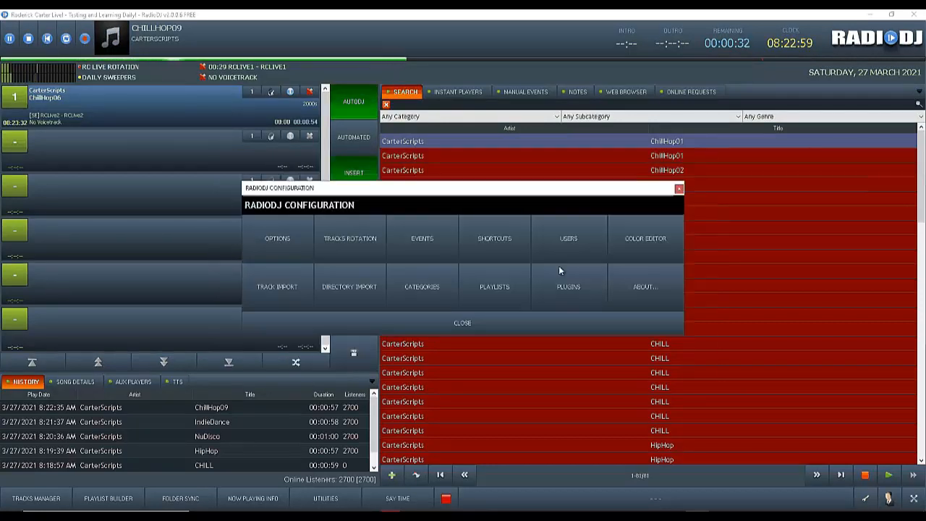
{"action": "left_click", "coordinate": [488, 319]}
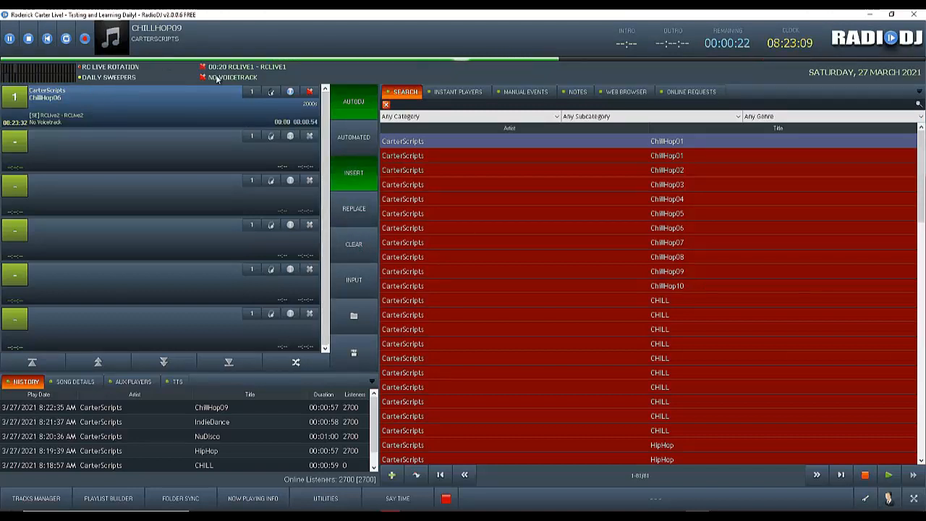
{"action": "left_click", "coordinate": [351, 245]}
{"action": "left_click", "coordinate": [473, 295]}
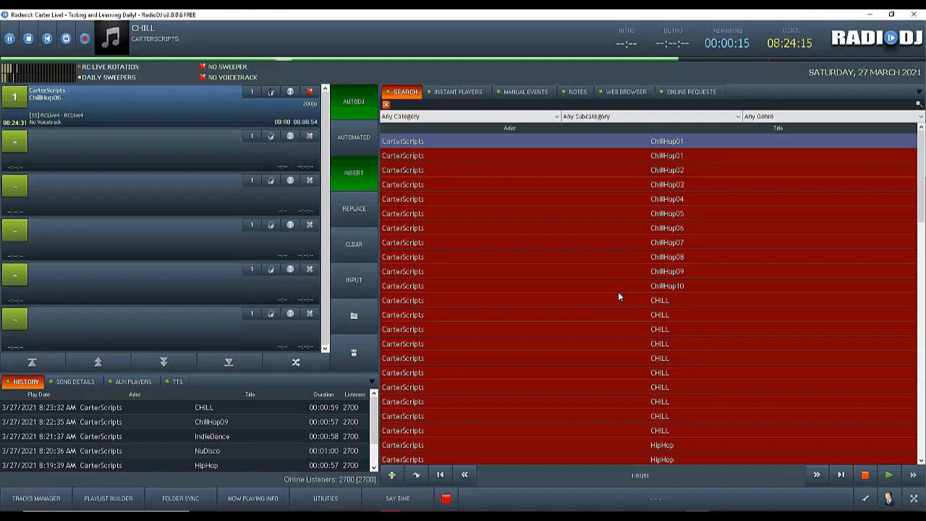
List the Daily Sweepers in the track search, and switch the category filter back to Music.
{"action": "left_click", "coordinate": [499, 117]}
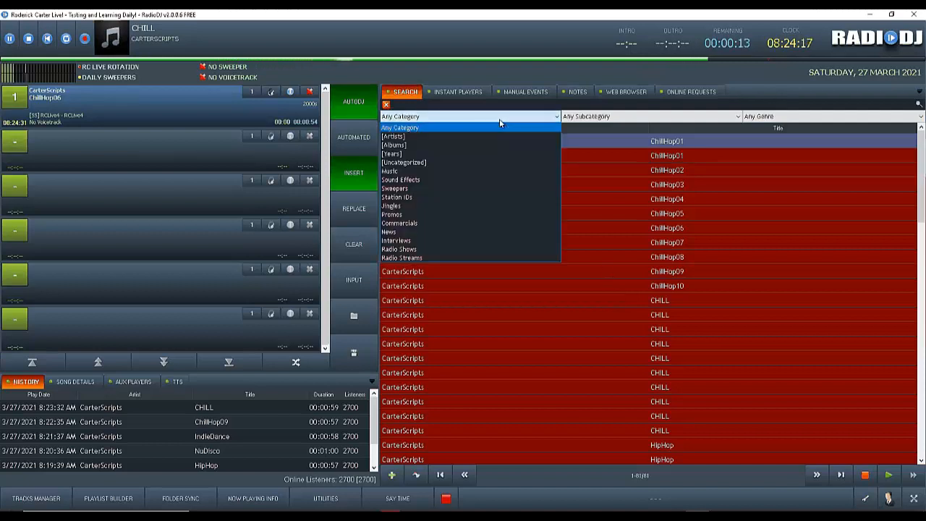
{"action": "left_click", "coordinate": [452, 189]}
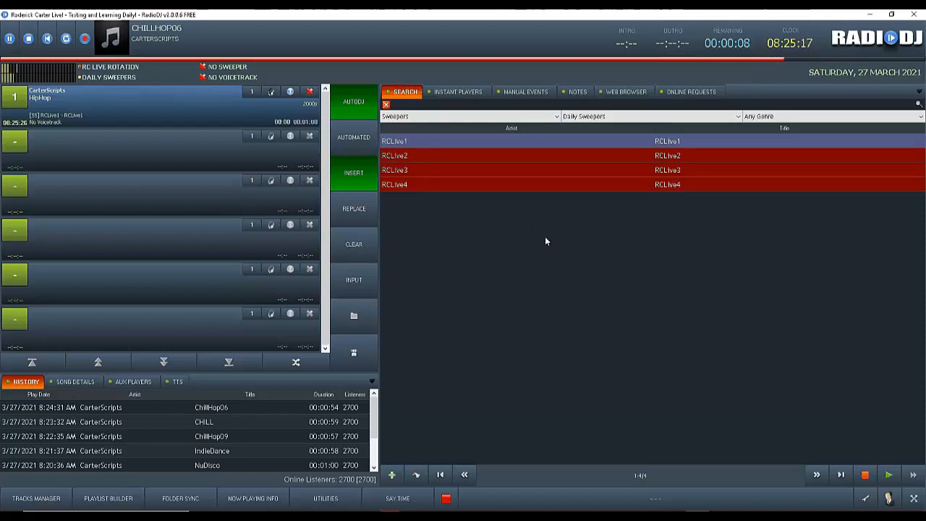
{"action": "left_click", "coordinate": [444, 123]}
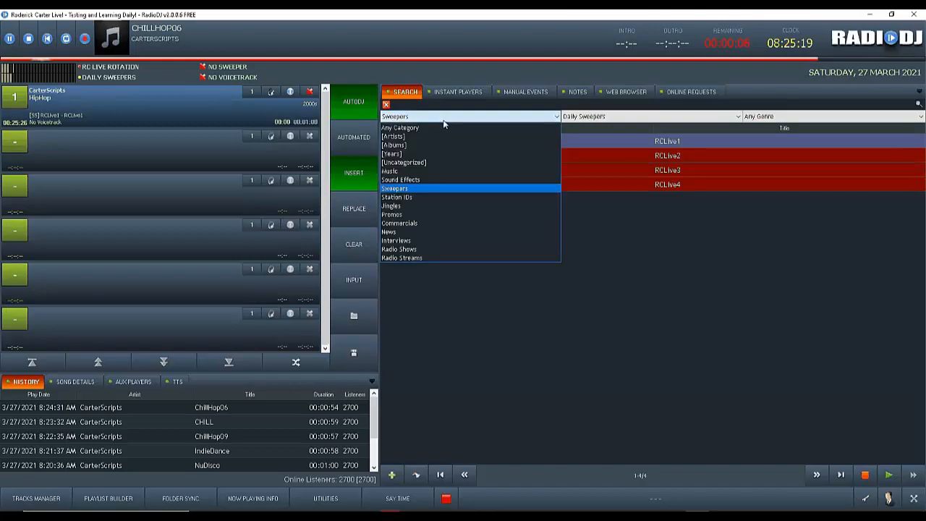
{"action": "left_click", "coordinate": [418, 172]}
Open the second ChillHop01 track for editing, inspect its available sweepers in different subcategories, and close the editor without assigning any.
{"action": "left_click", "coordinate": [432, 157]}
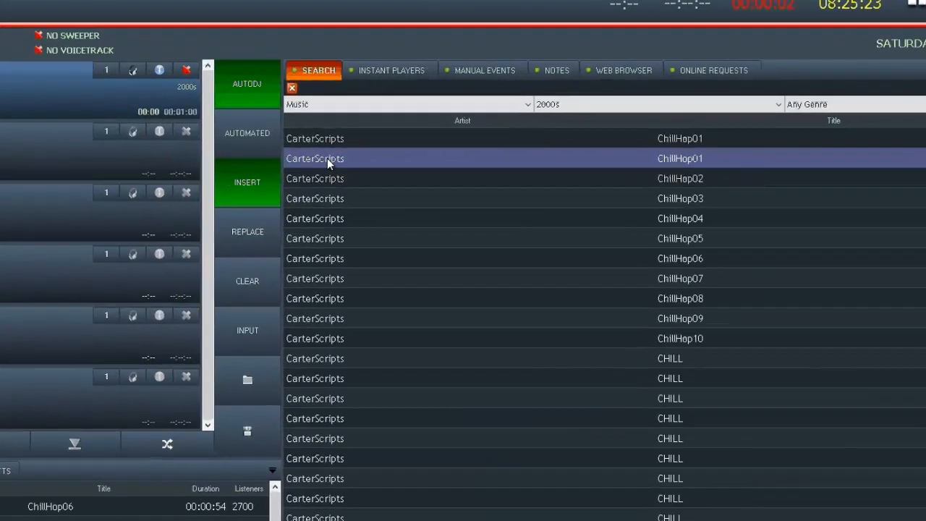
{"action": "right_click", "coordinate": [409, 157]}
{"action": "left_click", "coordinate": [262, 211]}
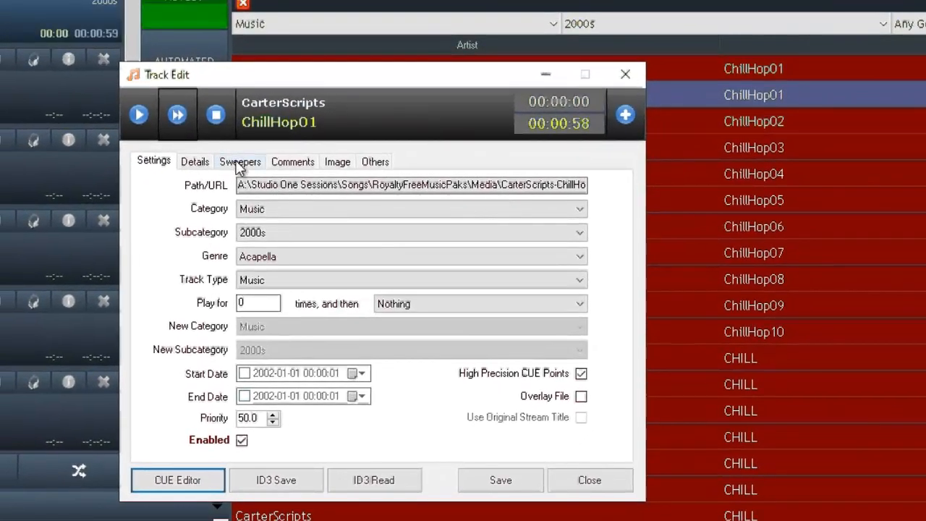
{"action": "left_click", "coordinate": [241, 163]}
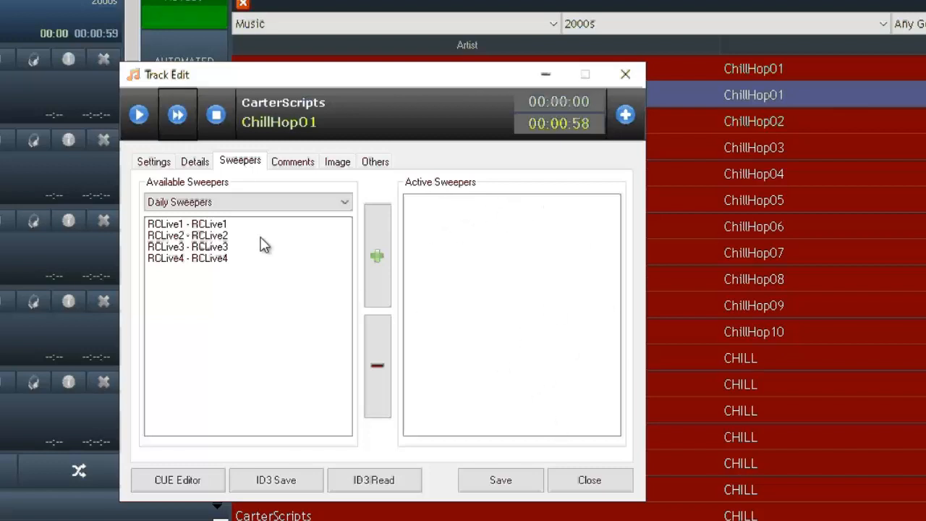
{"action": "left_click", "coordinate": [250, 203]}
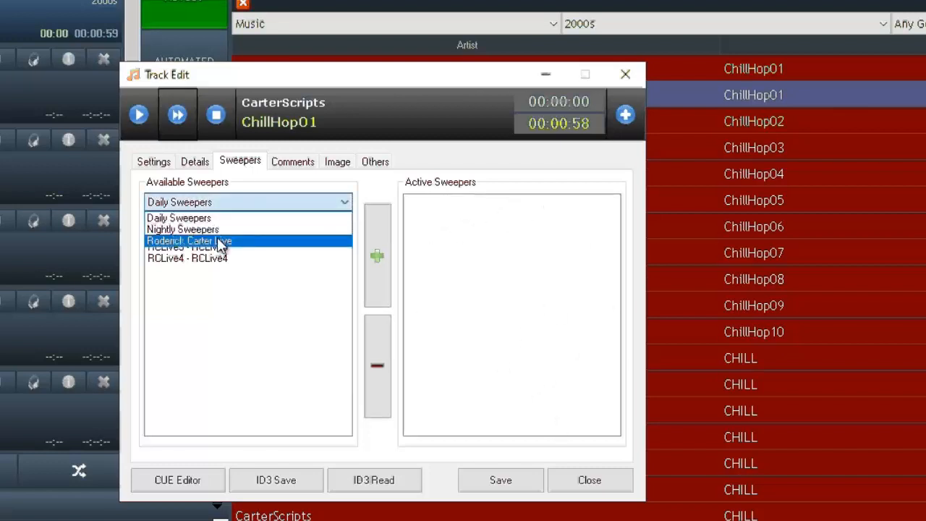
{"action": "left_click", "coordinate": [217, 241]}
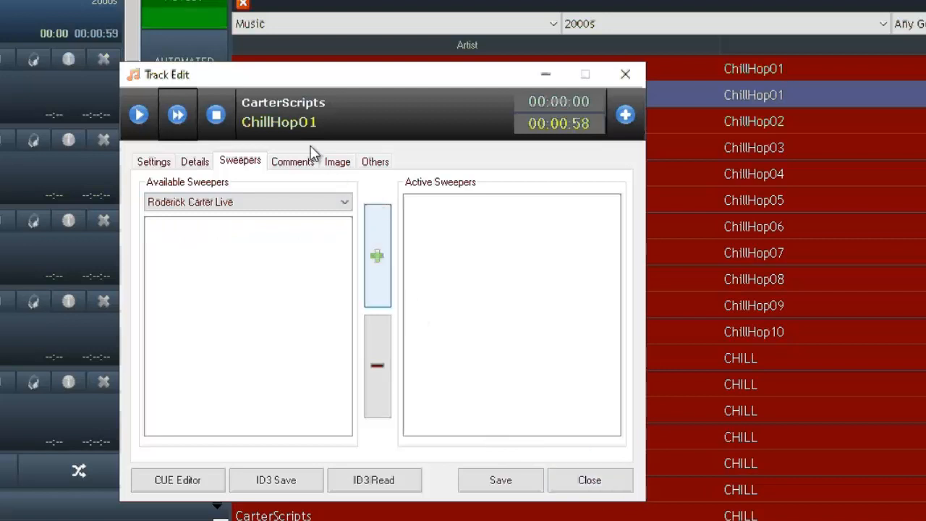
{"action": "left_click", "coordinate": [589, 493]}
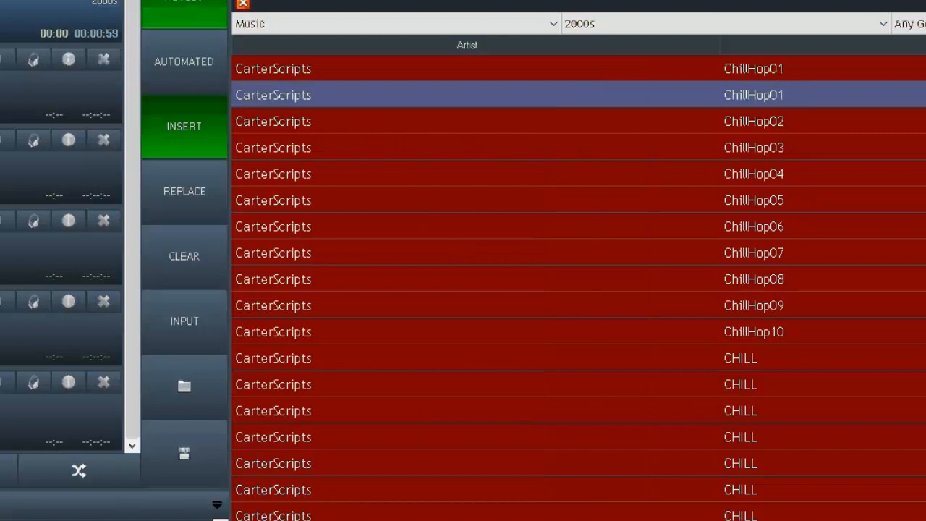
Quit RadioDJ and launch the ocenaudio editor.
{"action": "left_click", "coordinate": [925, 1]}
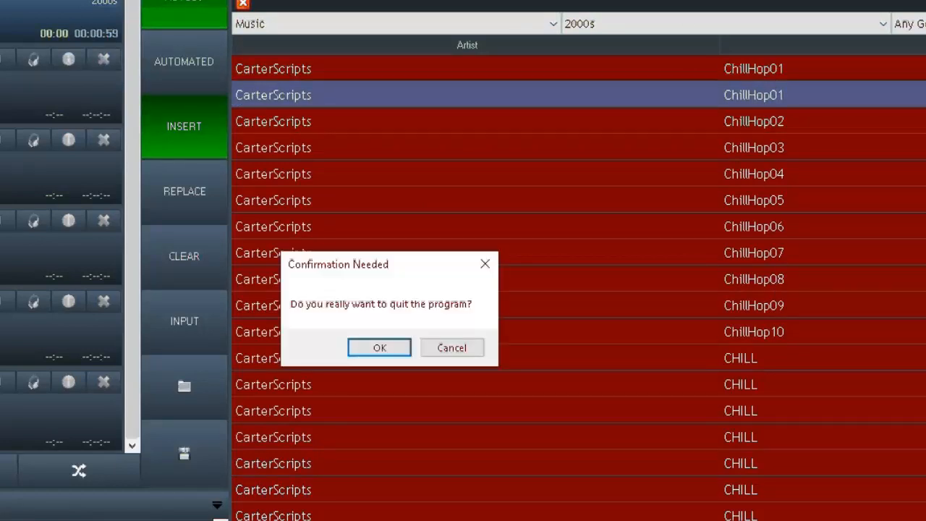
{"action": "left_click", "coordinate": [395, 352]}
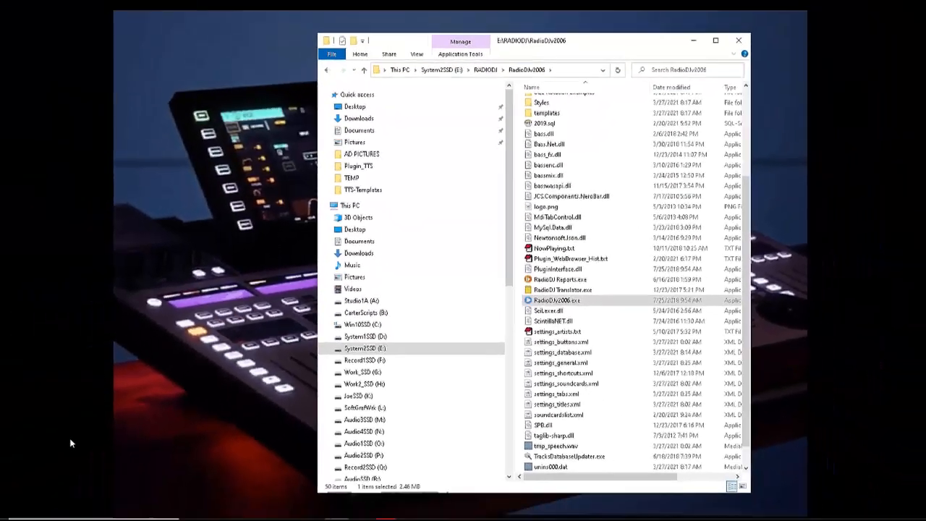
{"action": "left_click", "coordinate": [12, 515]}
{"action": "scroll", "coordinate": [249, 457], "scroll_direction": "down", "scroll_amount": 1}
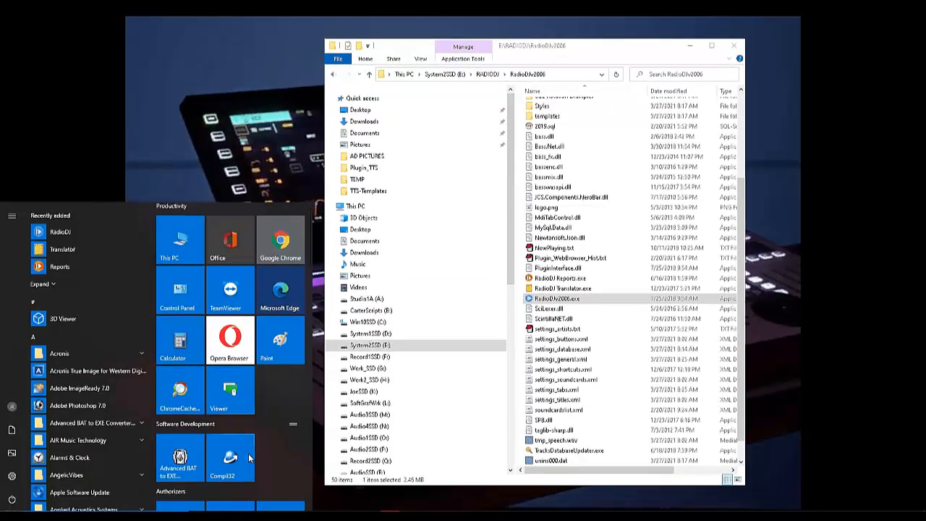
{"action": "scroll", "coordinate": [250, 458], "scroll_direction": "down", "scroll_amount": 4}
{"action": "left_click", "coordinate": [283, 406]}
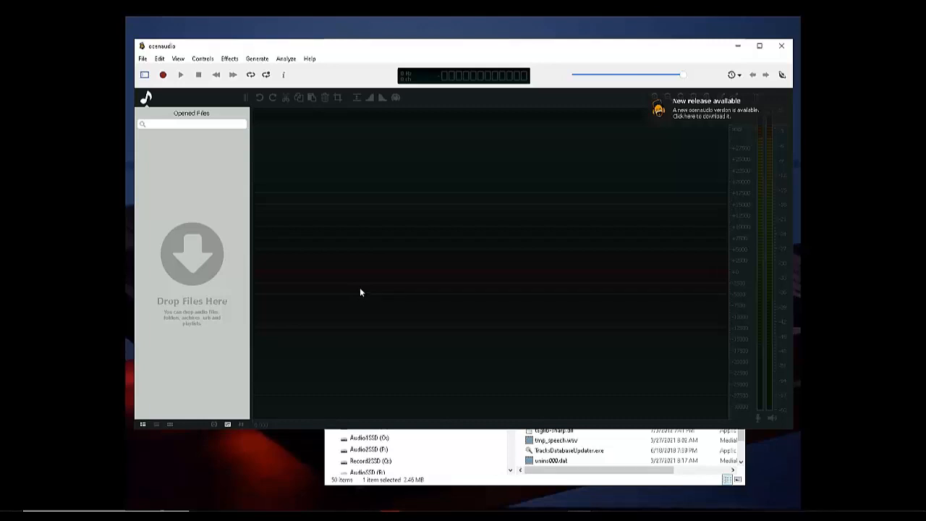
Record a new voice audio at 44100 Hz, Stereo and 16 bits, and stop the recording.
{"action": "left_click", "coordinate": [164, 75]}
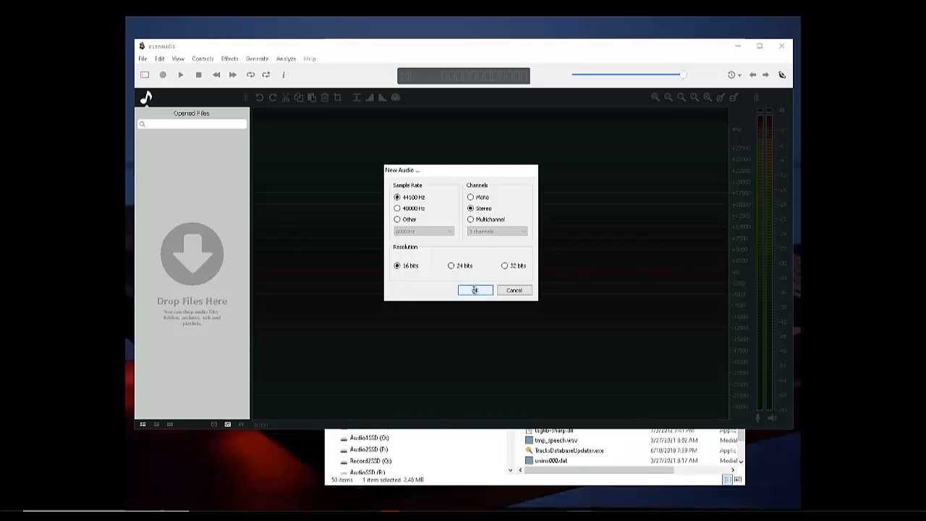
{"action": "left_click", "coordinate": [474, 290]}
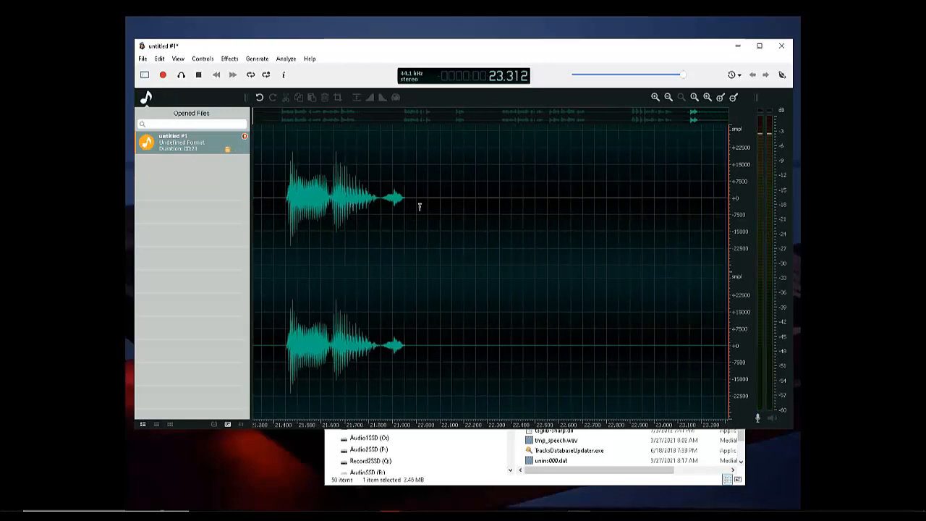
{"action": "key", "text": "space"}
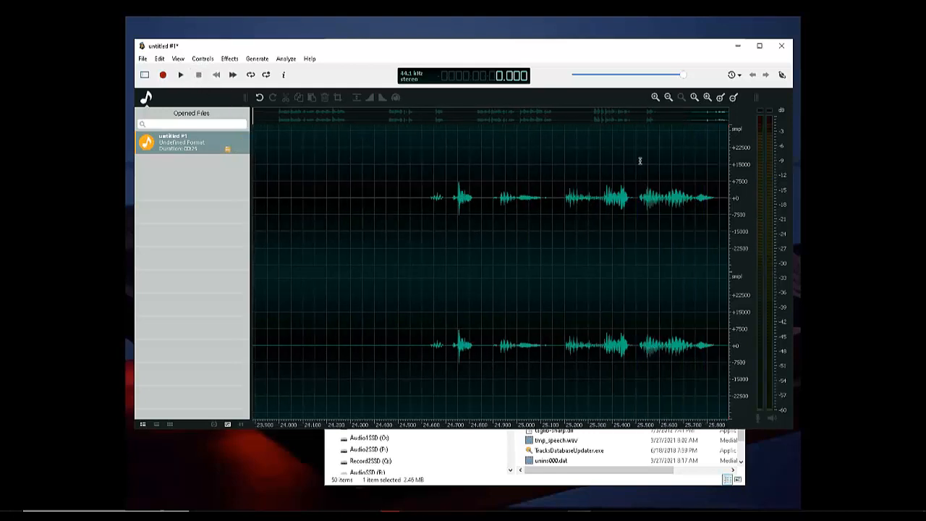
Delete the silence of about 1.4 seconds at the start of the recording.
{"action": "left_click_drag", "start_coordinate": [717, 120], "coordinate": [204, 97]}
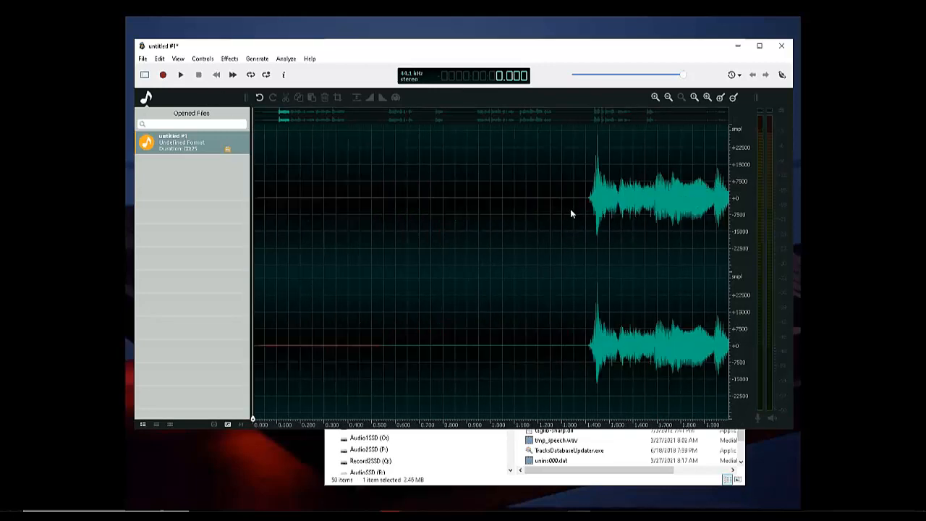
{"action": "left_click_drag", "start_coordinate": [578, 202], "coordinate": [188, 171]}
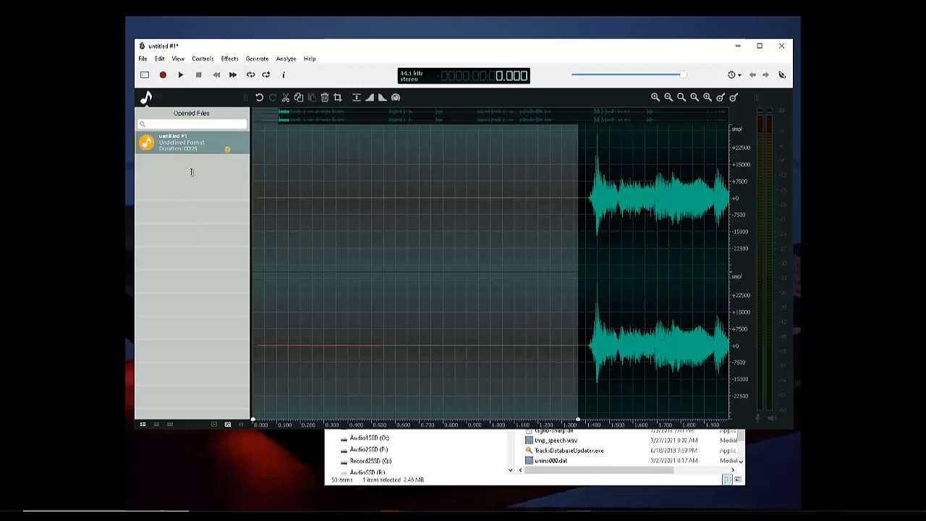
{"action": "key", "text": "Delete"}
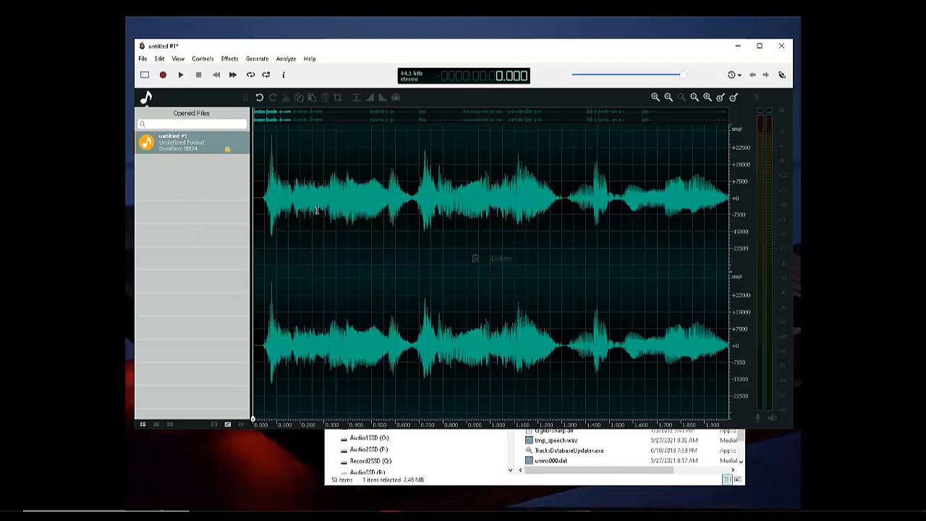
Copy the first spoken phrase, about 3.86 seconds long, and paste it to a new audio file.
{"action": "scroll", "coordinate": [369, 230], "scroll_direction": "down", "scroll_amount": 4}
{"action": "scroll", "coordinate": [519, 273], "scroll_direction": "down", "scroll_amount": 3}
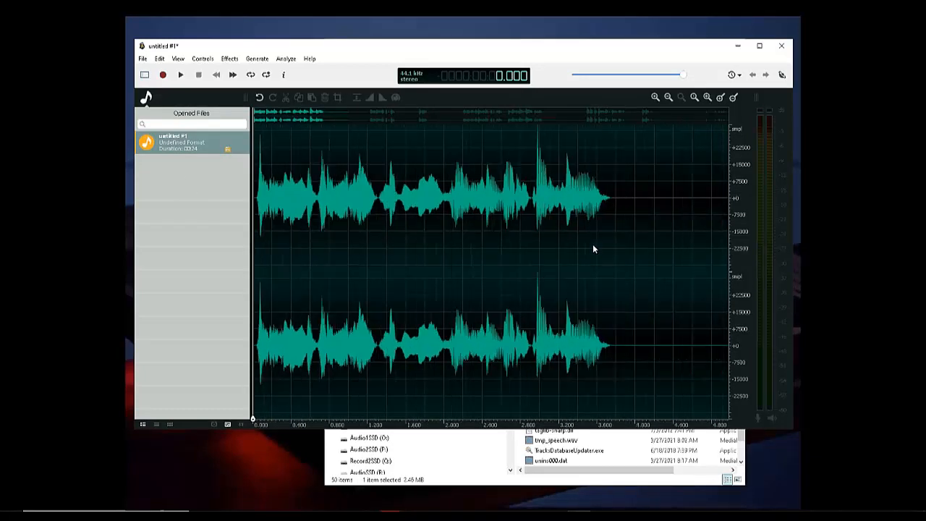
{"action": "left_click_drag", "start_coordinate": [559, 292], "coordinate": [190, 314]}
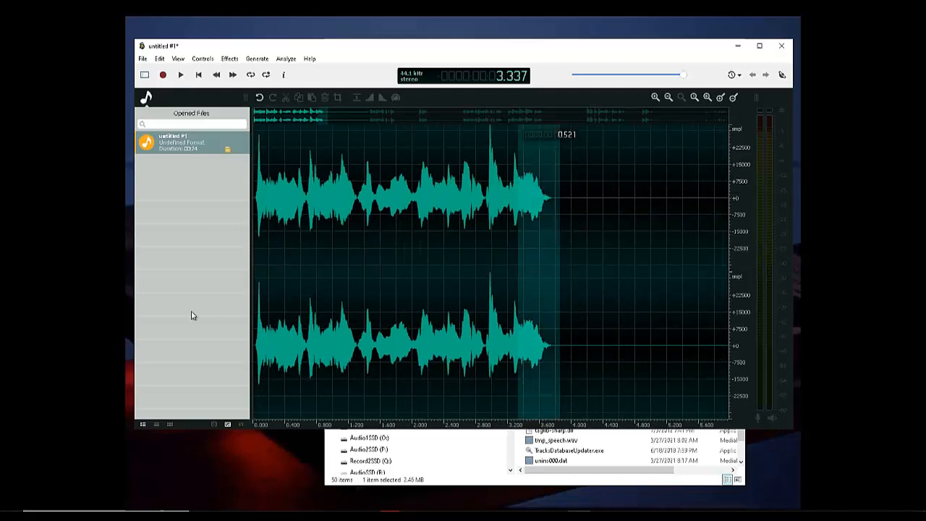
{"action": "left_click", "coordinate": [159, 60]}
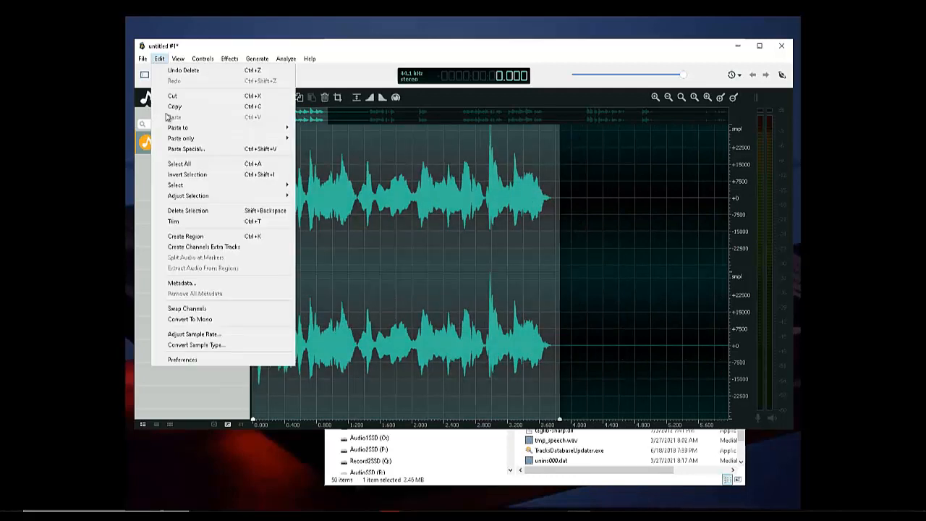
{"action": "left_click", "coordinate": [174, 106]}
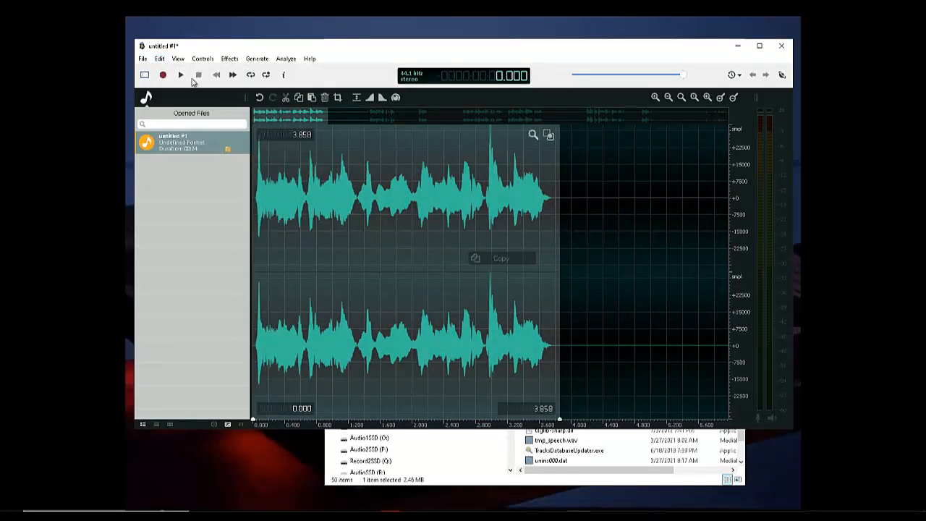
{"action": "left_click", "coordinate": [158, 59]}
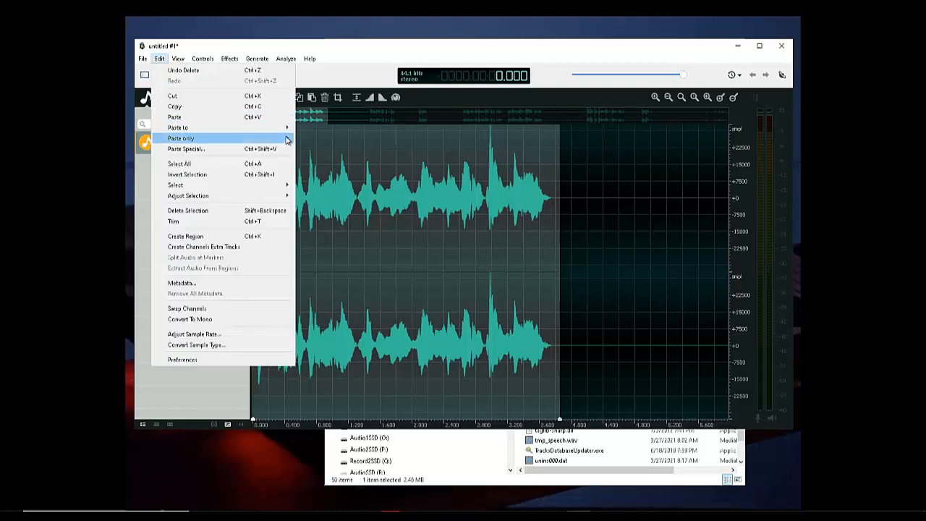
{"action": "mouse_move", "coordinate": [217, 127]}
{"action": "left_click", "coordinate": [318, 128]}
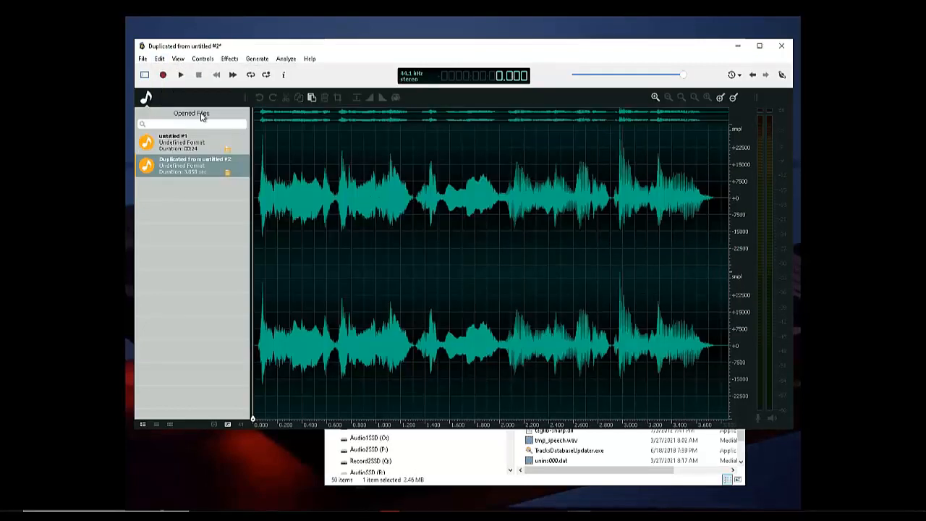
Play back the new file, save it as ChillHop1.mp3 in the TEMP folder in MP3 format, and close it.
{"action": "left_click", "coordinate": [181, 75]}
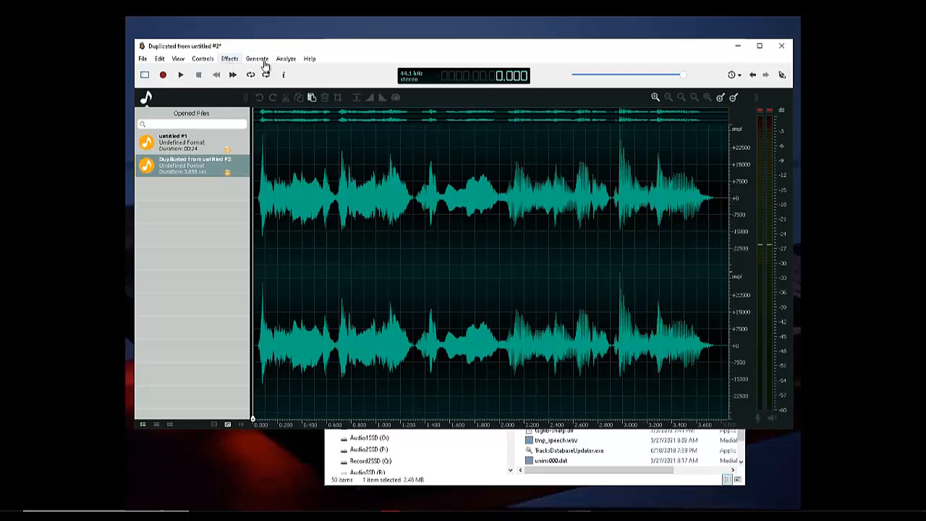
{"action": "left_click", "coordinate": [144, 60]}
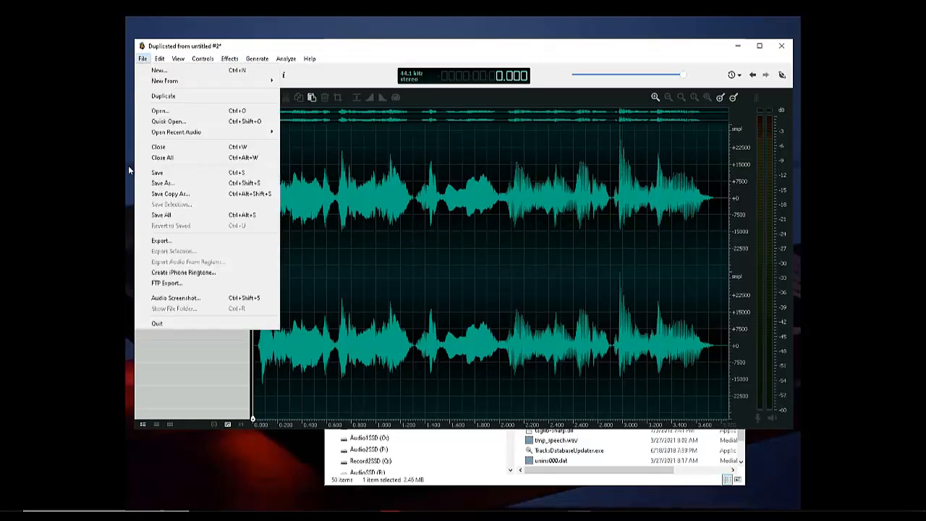
{"action": "left_click", "coordinate": [168, 186]}
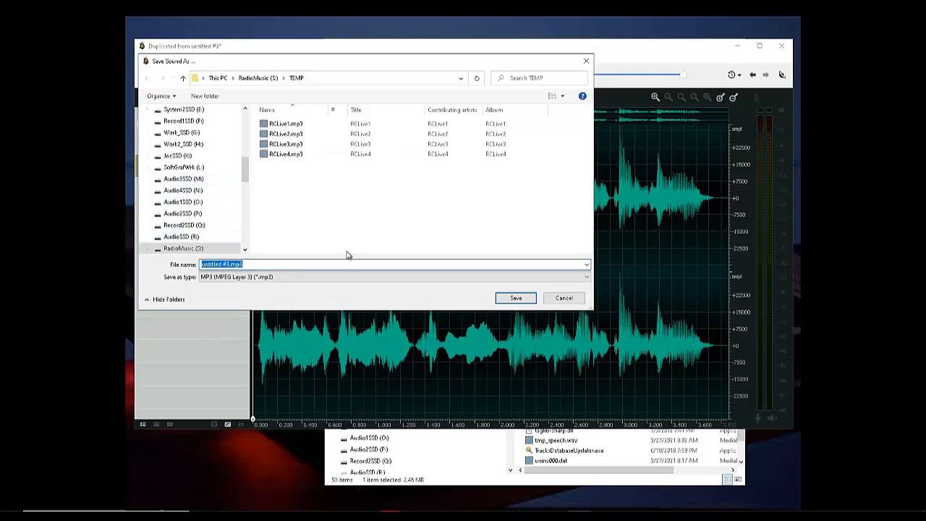
{"action": "key", "text": "End"}
{"action": "key", "text": "BackSpace"}
{"action": "key", "text": "BackSpace"}
{"action": "key", "text": "BackSpace"}
{"action": "key", "text": "BackSpace"}
{"action": "key", "text": "BackSpace"}
{"action": "key", "text": "BackSpace"}
{"action": "key", "text": "BackSpace"}
{"action": "key", "text": "BackSpace"}
{"action": "key", "text": "BackSpace"}
{"action": "key", "text": "BackSpace"}
{"action": "type", "text": "ChillH"}
{"action": "key", "text": "Return"}
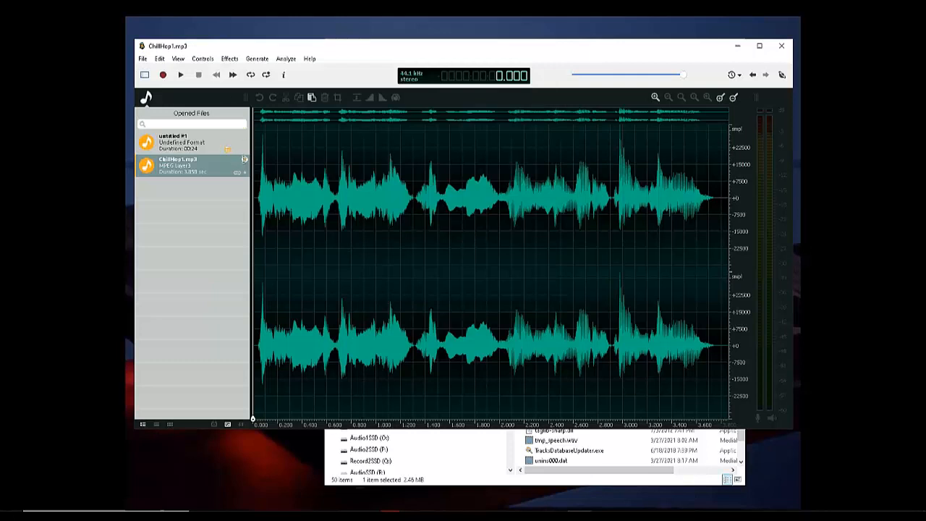
{"action": "left_click", "coordinate": [245, 160]}
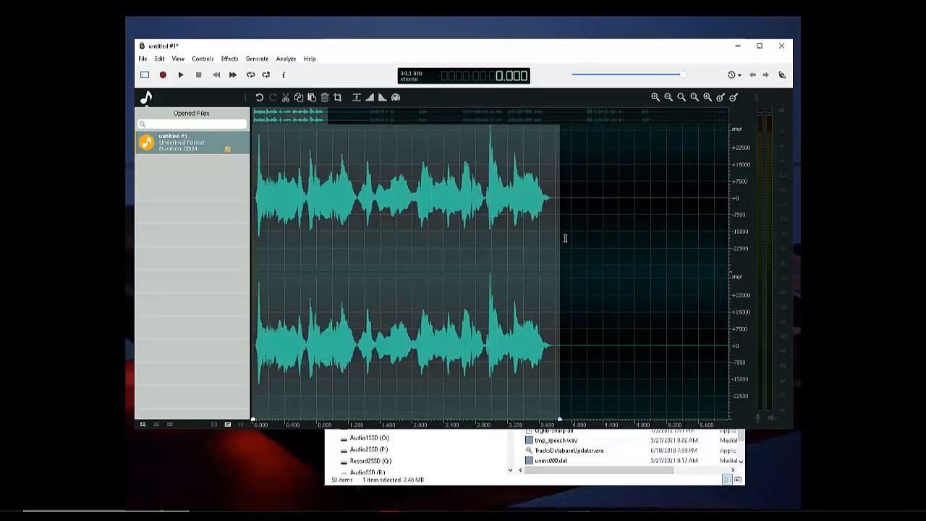
Delete the first spoken phrase, about 3.9 seconds from the start, from the original recording.
{"action": "left_click_drag", "start_coordinate": [564, 243], "coordinate": [490, 244]}
{"action": "left_click_drag", "start_coordinate": [188, 243], "coordinate": [188, 243]}
{"action": "key", "text": "Delete"}
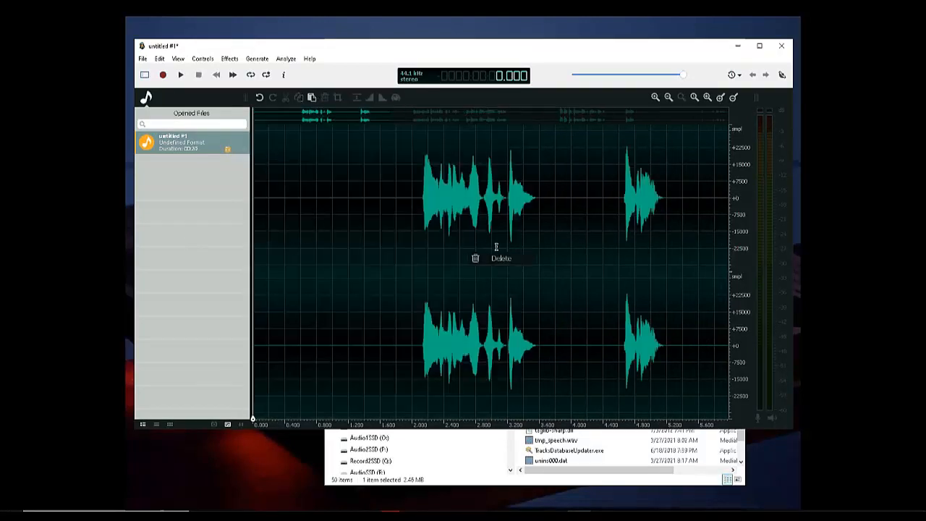
Delete about 2 seconds of silence before the second phrase and shorten the pause inside it by about 0.8 seconds.
{"action": "left_click_drag", "start_coordinate": [416, 212], "coordinate": [176, 258]}
{"action": "key", "text": "Delete"}
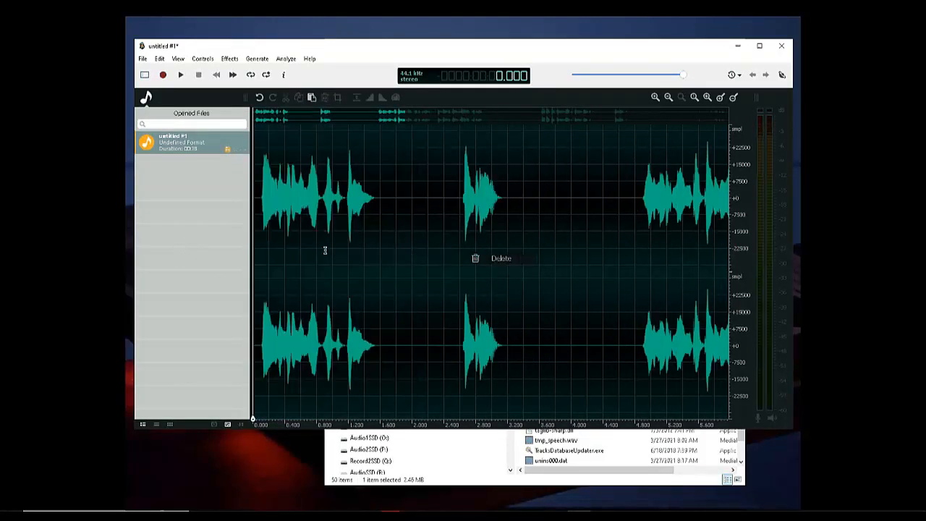
{"action": "left_click_drag", "start_coordinate": [380, 260], "coordinate": [447, 275]}
{"action": "key", "text": "Delete"}
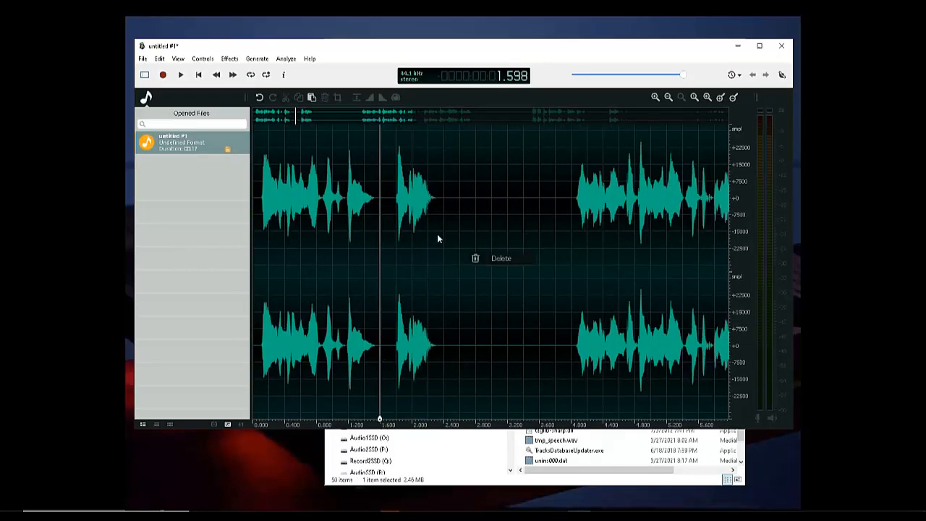
Copy the second phrase, about 2.4 seconds long, and paste it to a new audio file.
{"action": "left_click_drag", "start_coordinate": [442, 211], "coordinate": [227, 234]}
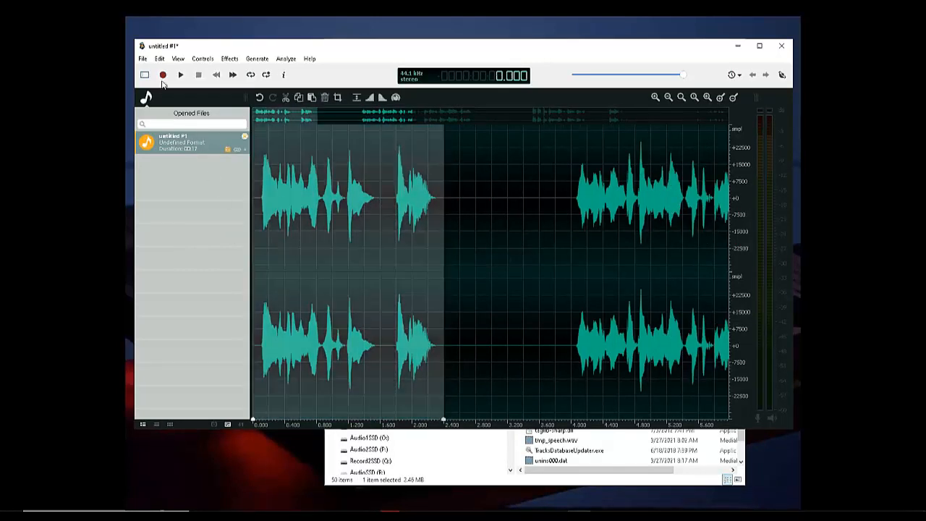
{"action": "left_click", "coordinate": [160, 59]}
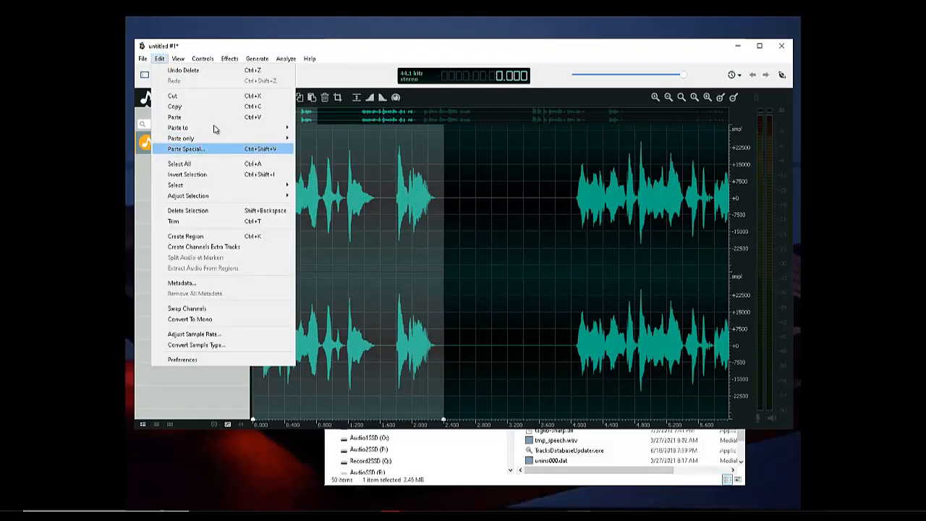
{"action": "left_click", "coordinate": [184, 106]}
{"action": "left_click", "coordinate": [160, 59]}
{"action": "mouse_move", "coordinate": [275, 127]}
{"action": "left_click", "coordinate": [305, 130]}
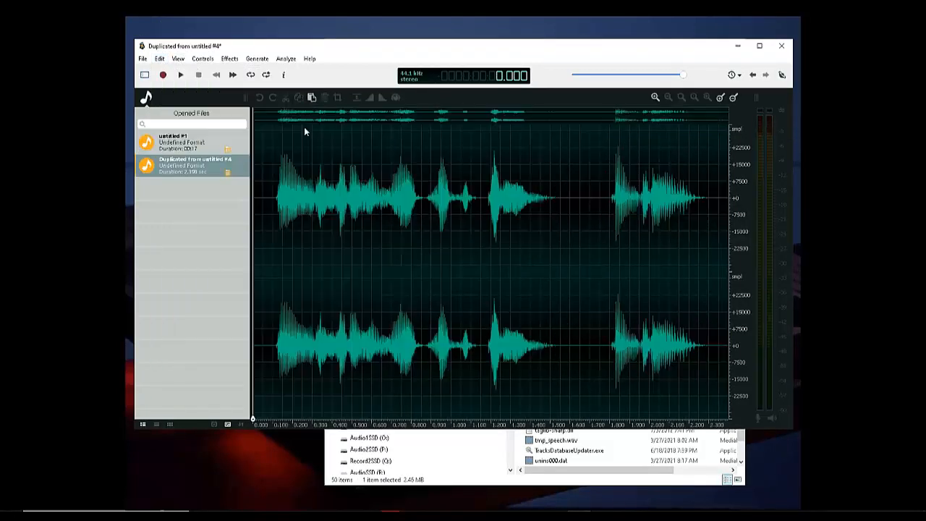
Play back the second phrase's file, save it as ChillHop2.mp3 in the TEMP folder, and close it.
{"action": "left_click", "coordinate": [179, 76]}
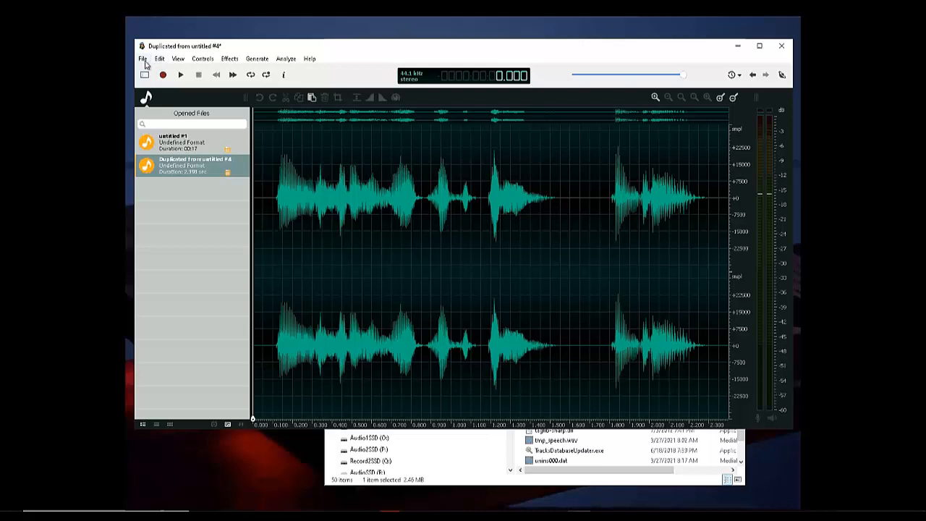
{"action": "left_click", "coordinate": [144, 61]}
{"action": "left_click", "coordinate": [178, 183]}
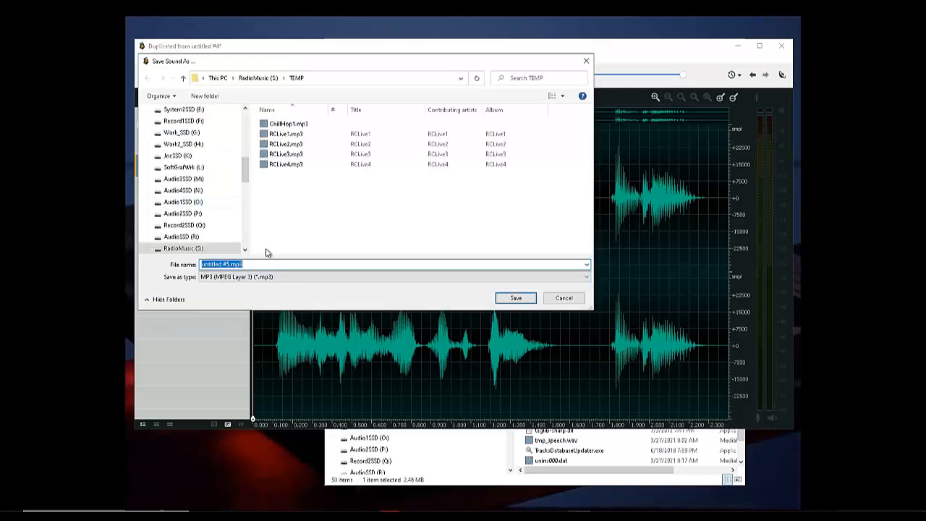
{"action": "type", "text": "ChillH"}
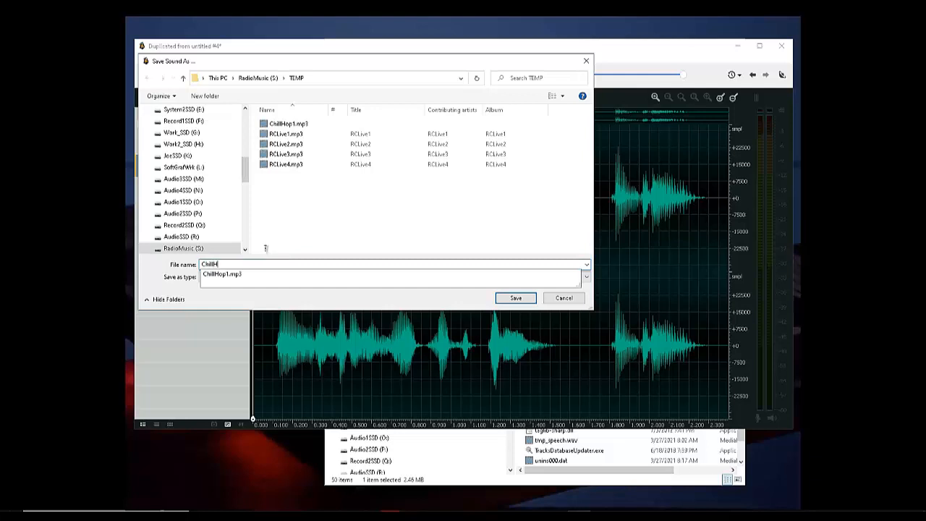
{"action": "type", "text": "op1"}
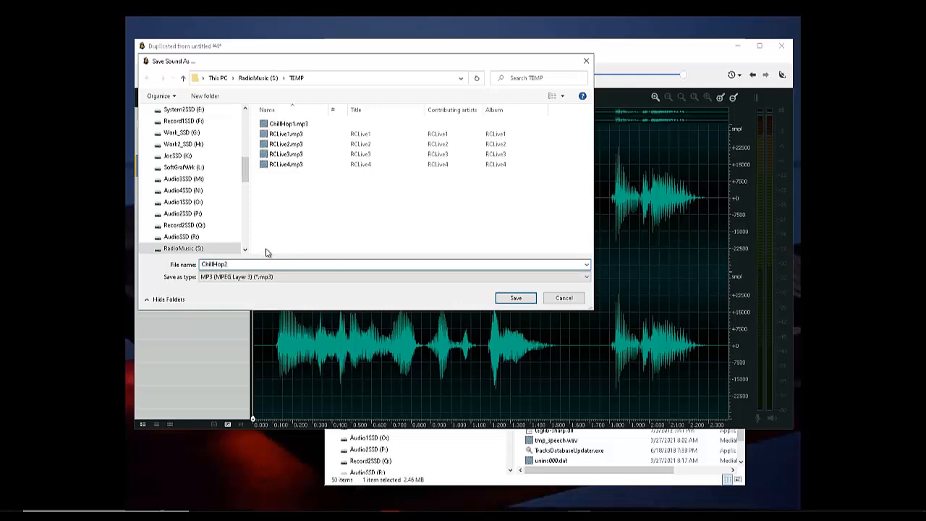
{"action": "type", "text": ".mp3"}
{"action": "key", "text": "Return"}
{"action": "mouse_move", "coordinate": [244, 159]}
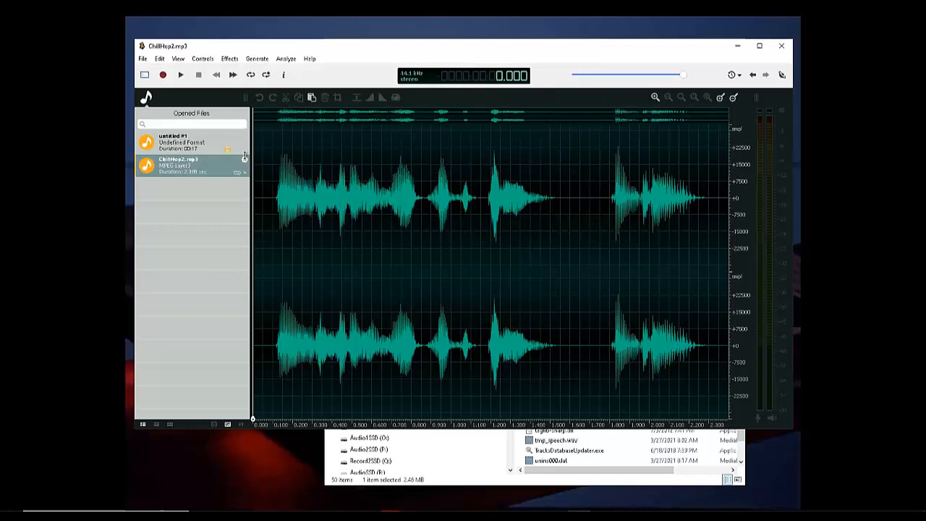
{"action": "left_click", "coordinate": [244, 159]}
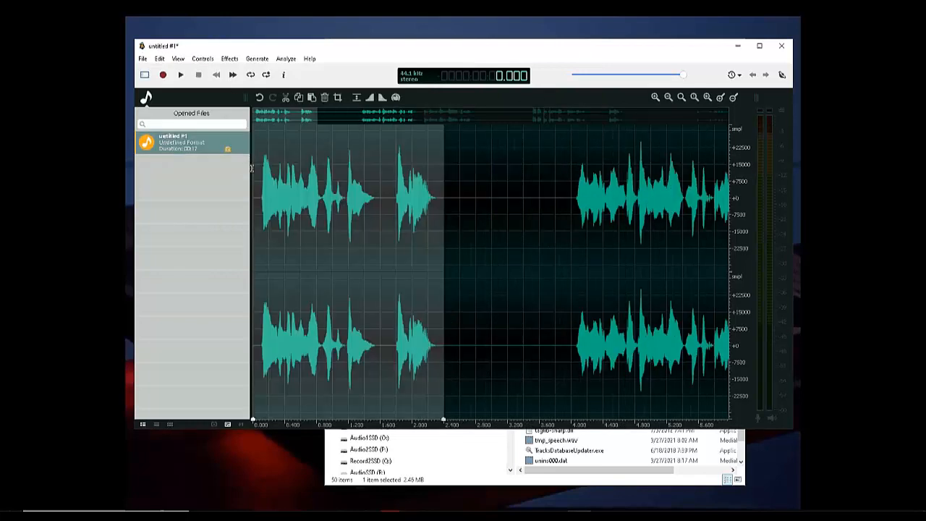
Delete the second phrase and the silence following it, about 4 seconds in total, from the original recording.
{"action": "left_click_drag", "start_coordinate": [571, 239], "coordinate": [299, 255]}
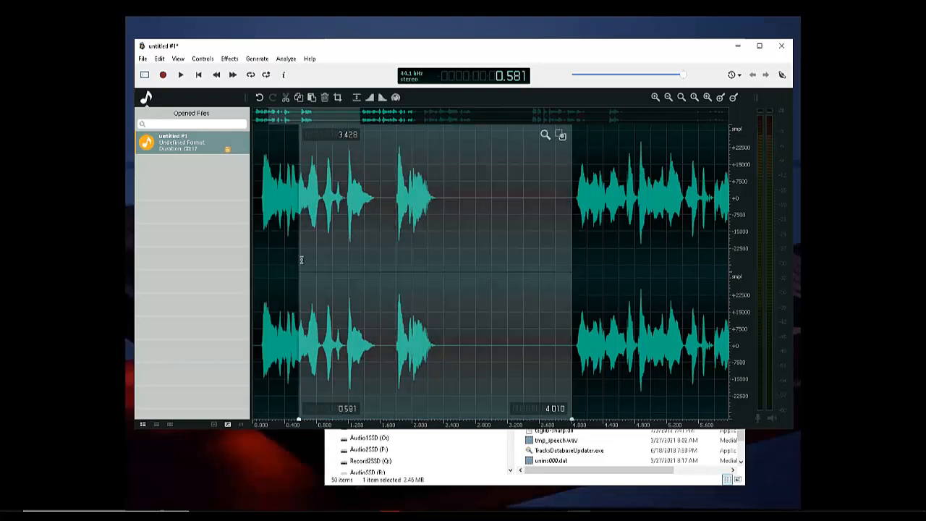
{"action": "left_click_drag", "start_coordinate": [298, 259], "coordinate": [194, 260]}
{"action": "key", "text": "Delete"}
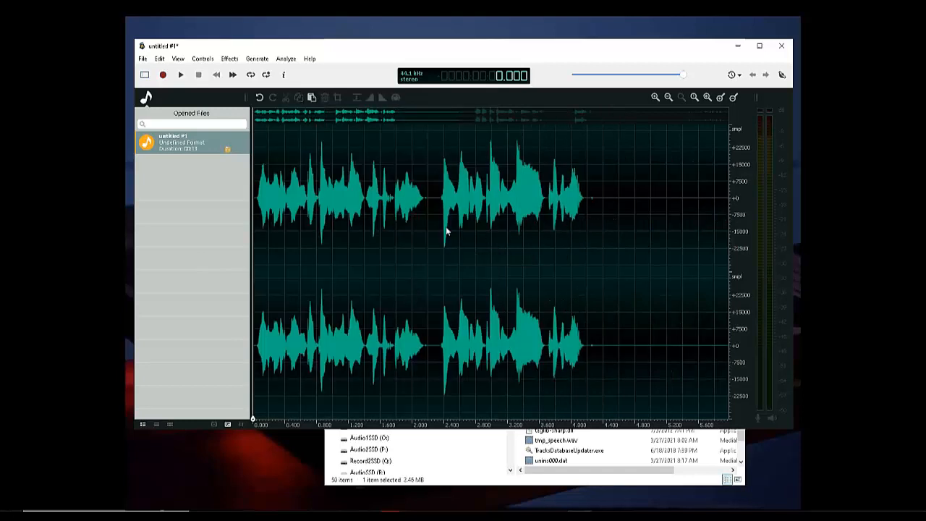
Listen to the third phrase, about 4.37 seconds long, and copy it to a new audio file.
{"action": "left_click", "coordinate": [182, 76]}
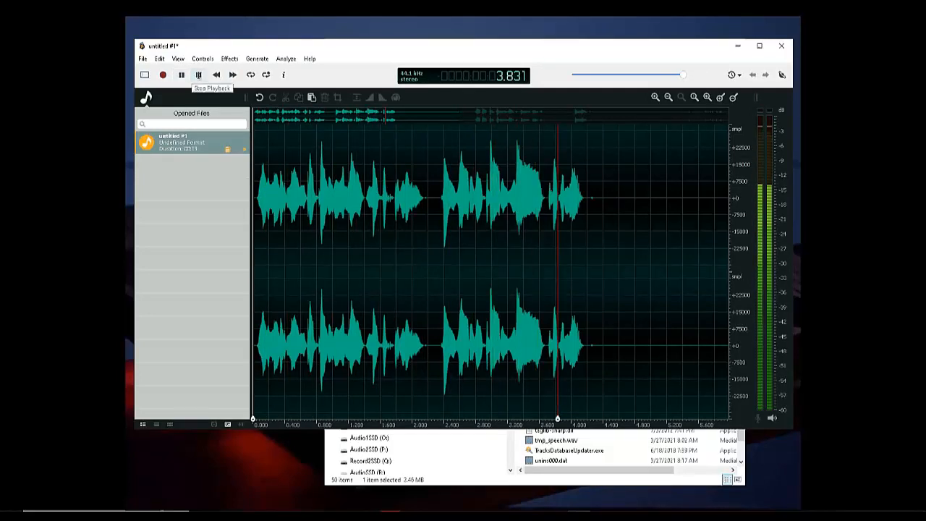
{"action": "left_click", "coordinate": [198, 75]}
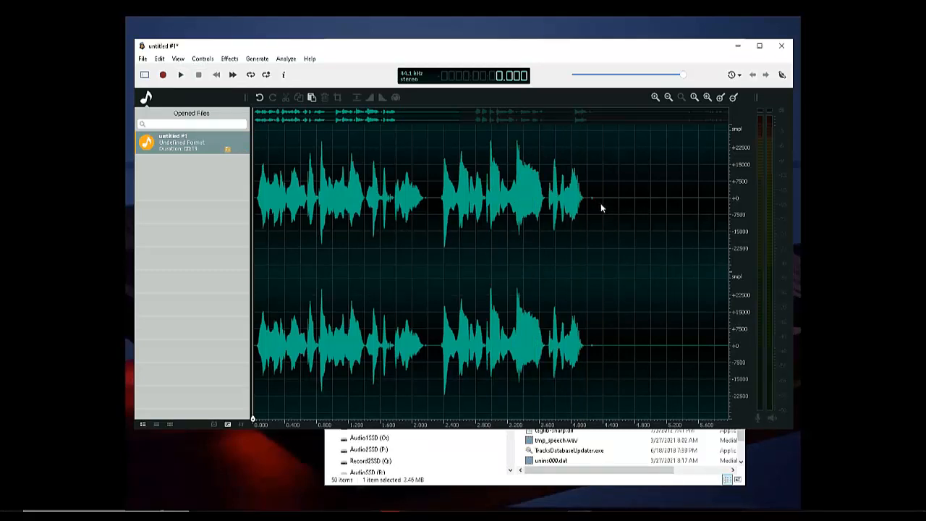
{"action": "left_click_drag", "start_coordinate": [600, 204], "coordinate": [461, 221]}
{"action": "left_click_drag", "start_coordinate": [158, 219], "coordinate": [156, 219]}
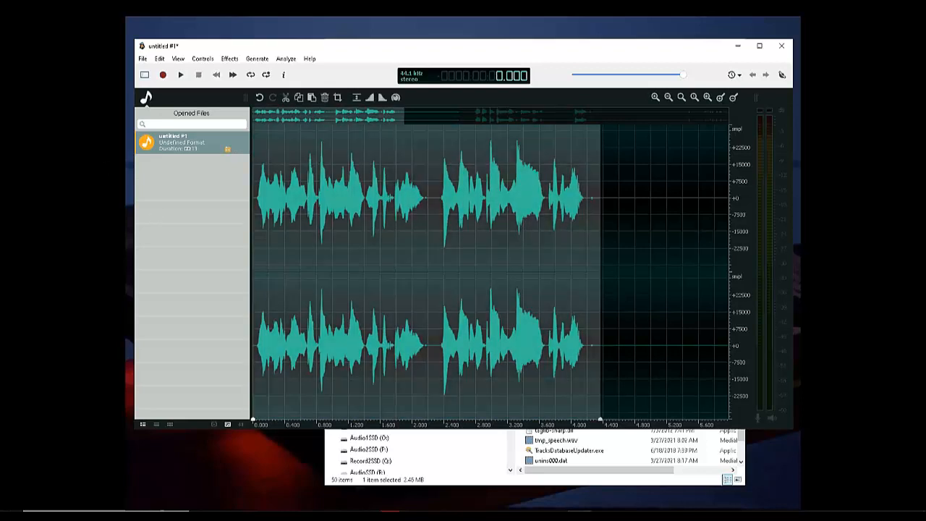
{"action": "left_click", "coordinate": [159, 58]}
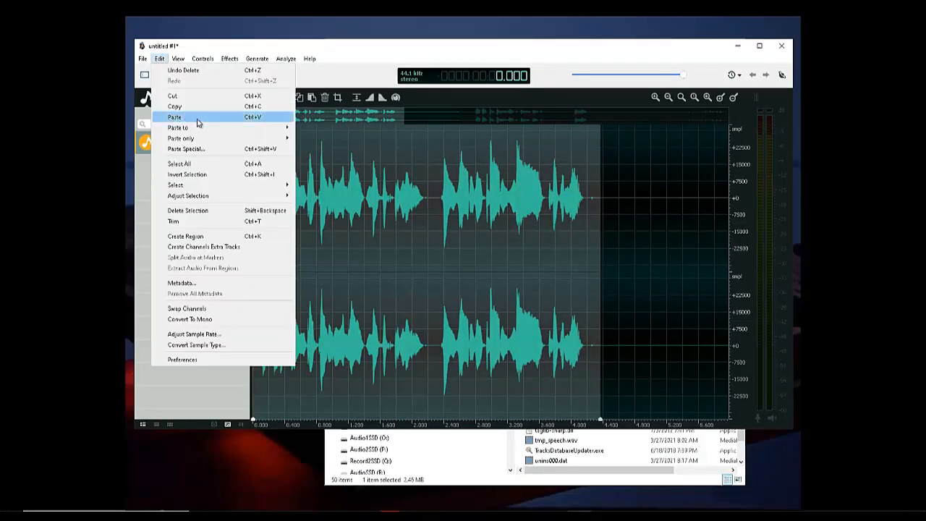
{"action": "left_click", "coordinate": [184, 106]}
{"action": "left_click", "coordinate": [158, 60]}
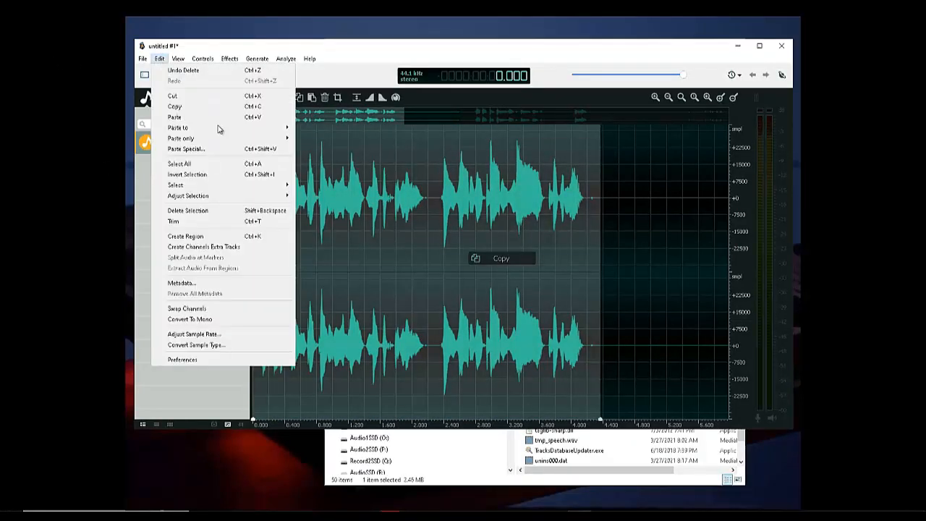
{"action": "mouse_move", "coordinate": [217, 128]}
{"action": "left_click", "coordinate": [318, 127]}
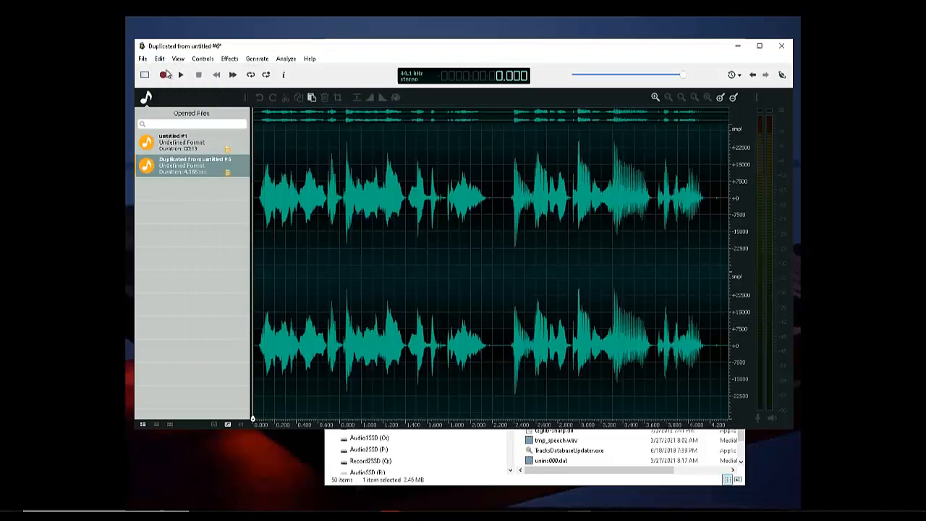
Play back the third phrase's file, save it as ChillHop3.mp3 in the TEMP folder, and close it.
{"action": "left_click", "coordinate": [182, 75]}
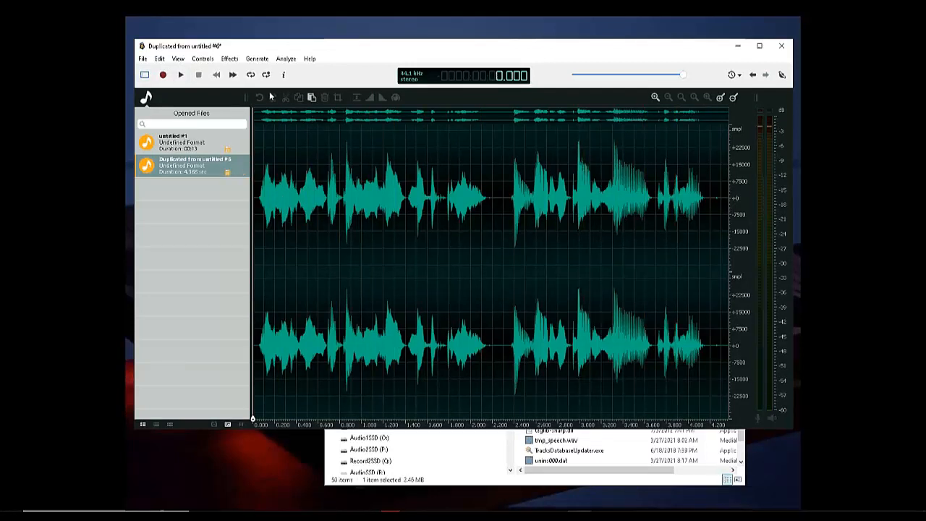
{"action": "left_click", "coordinate": [143, 58]}
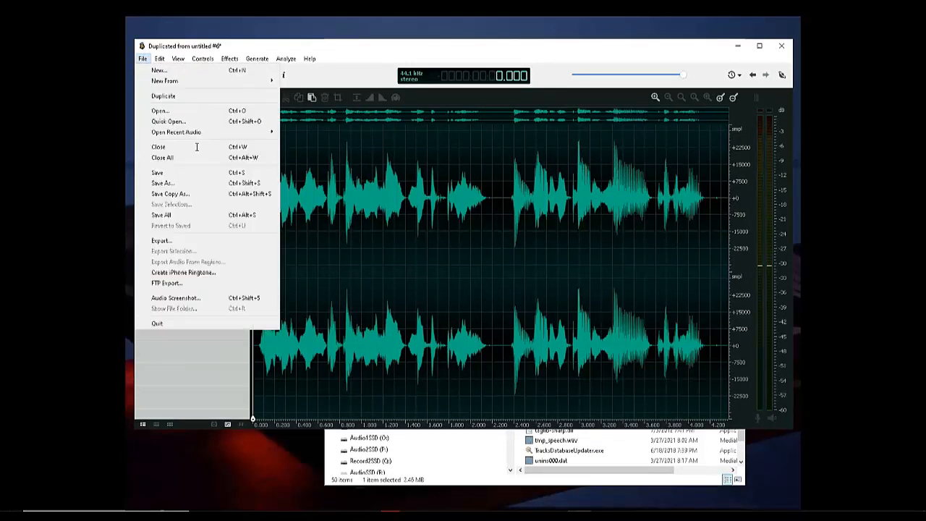
{"action": "left_click", "coordinate": [181, 182]}
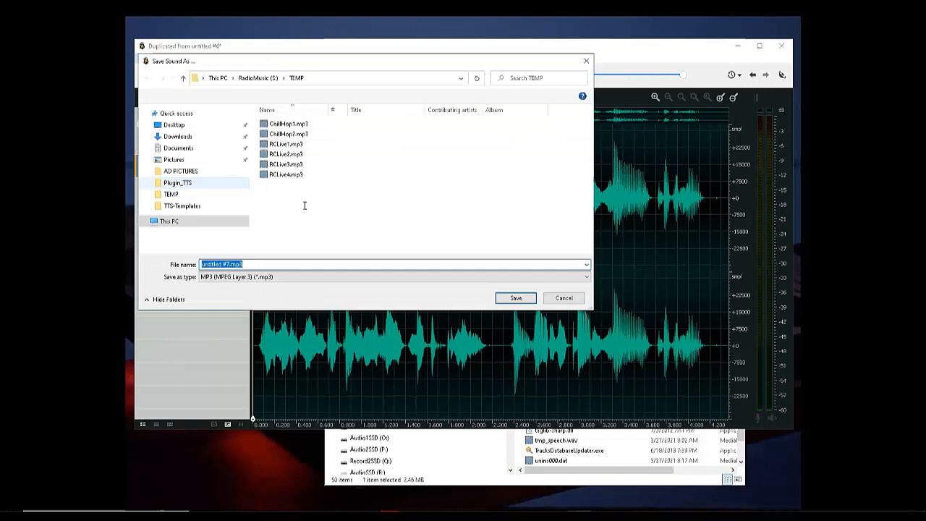
{"action": "left_click", "coordinate": [288, 124]}
{"action": "left_click", "coordinate": [315, 263]}
{"action": "key", "text": "Right"}
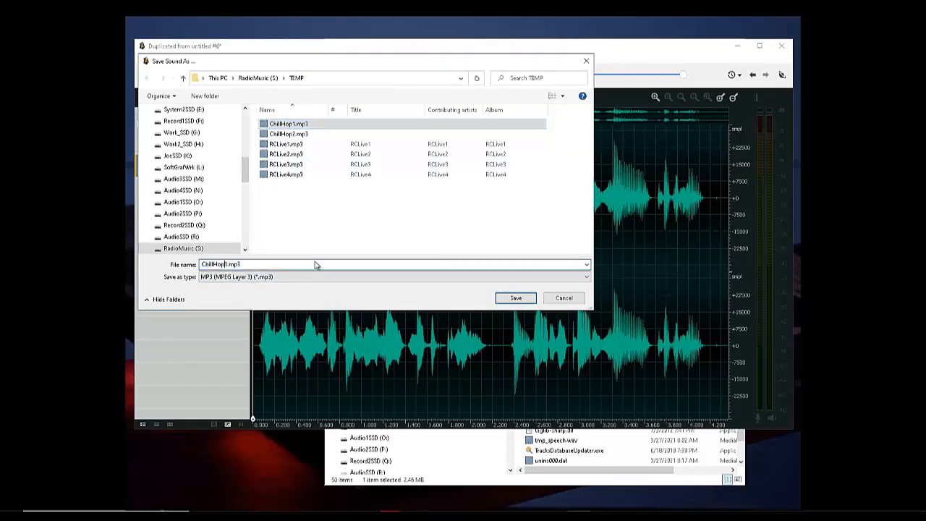
{"action": "key", "text": "BackSpace"}
{"action": "type", "text": "3"}
{"action": "key", "text": "Return"}
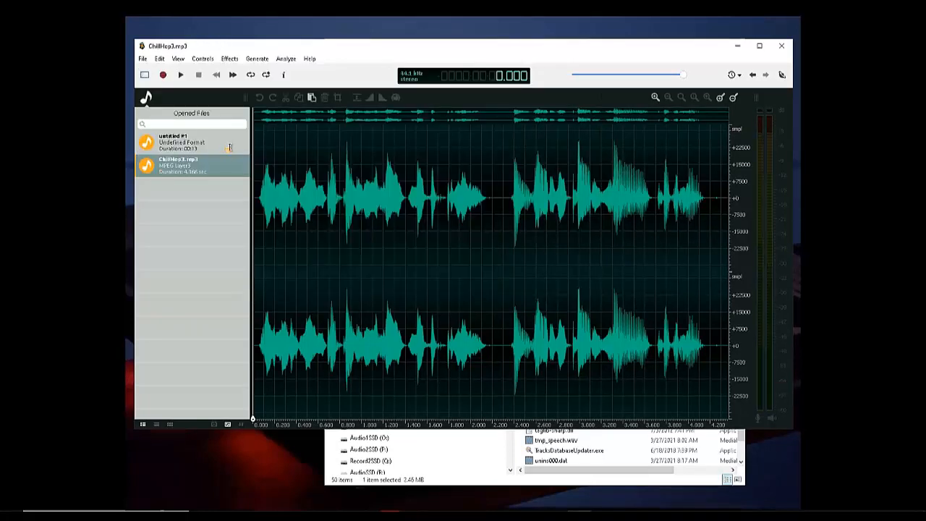
{"action": "left_click", "coordinate": [244, 157]}
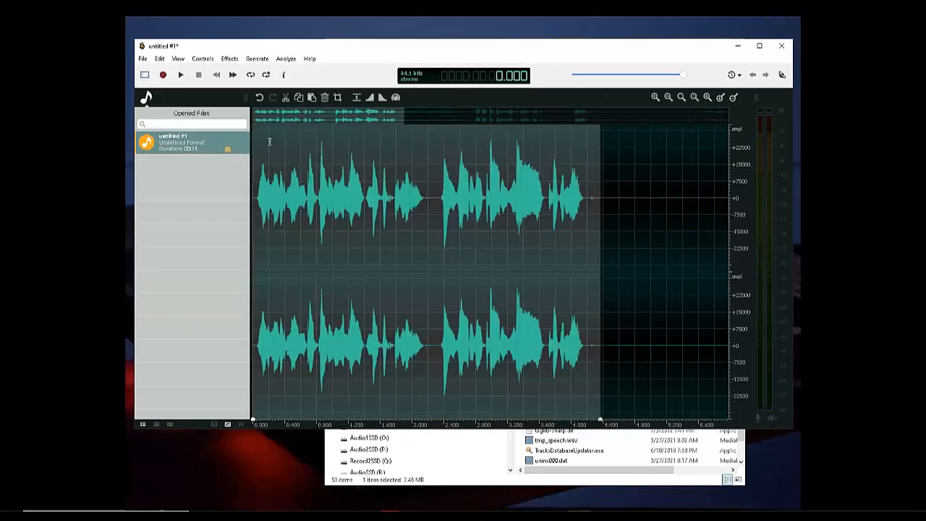
Delete the third phrase and the silence of about 1.98 seconds before the last phrase from the original recording.
{"action": "key", "text": "Delete"}
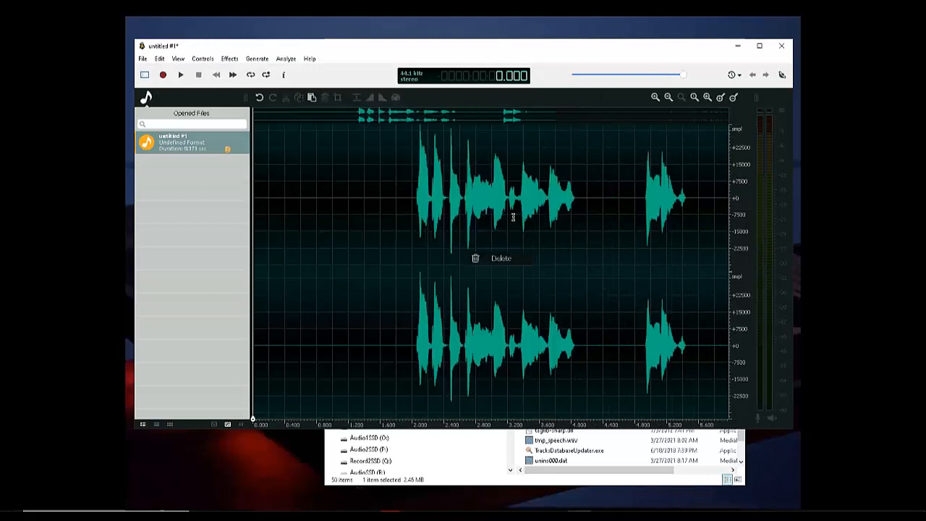
{"action": "left_click_drag", "start_coordinate": [412, 217], "coordinate": [186, 275]}
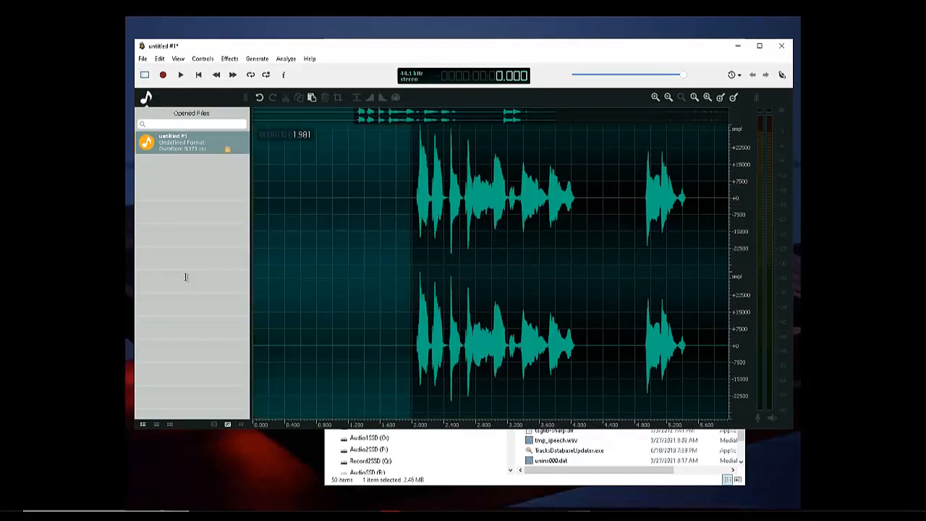
{"action": "key", "text": "Delete"}
Delete the trailing silence after the last phrase and shorten the pause inside it by about 0.7 seconds.
{"action": "left_click_drag", "start_coordinate": [534, 202], "coordinate": [856, 268]}
{"action": "key", "text": "Delete"}
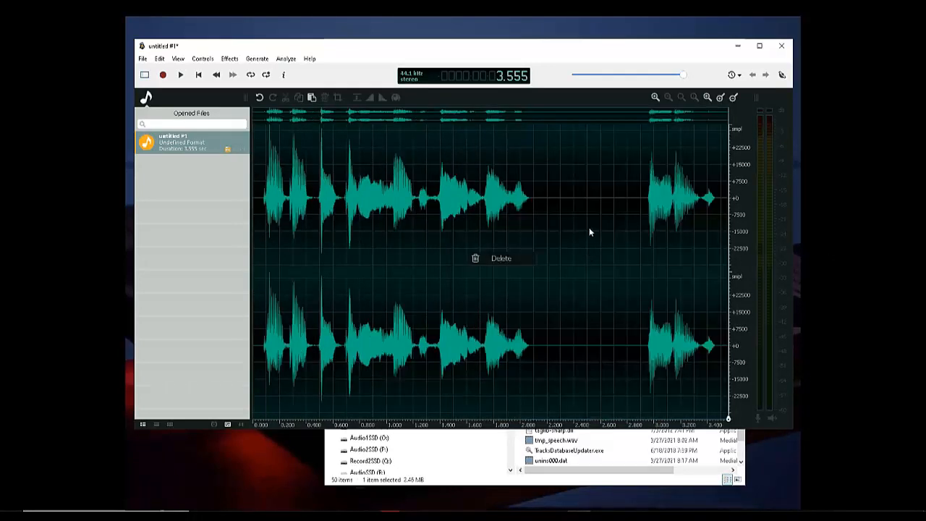
{"action": "left_click_drag", "start_coordinate": [538, 203], "coordinate": [633, 305]}
{"action": "key", "text": "Delete"}
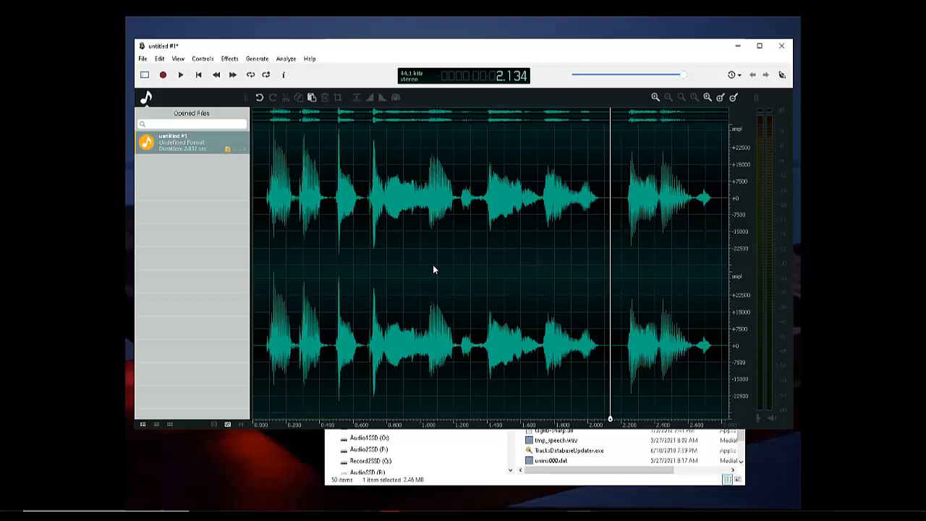
Play back the edited last phrase from the start to check its timing.
{"action": "left_click", "coordinate": [180, 75]}
{"action": "left_click", "coordinate": [200, 75]}
{"action": "left_click", "coordinate": [180, 75]}
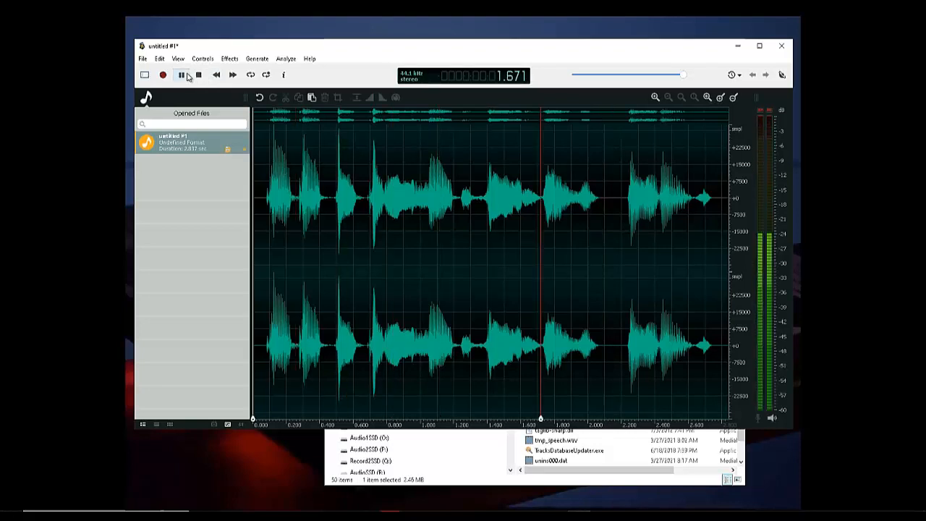
Save the last phrase as ChillHop4.mp3 in the TEMP folder and close the audio editor.
{"action": "left_click", "coordinate": [142, 59]}
{"action": "left_click", "coordinate": [201, 184]}
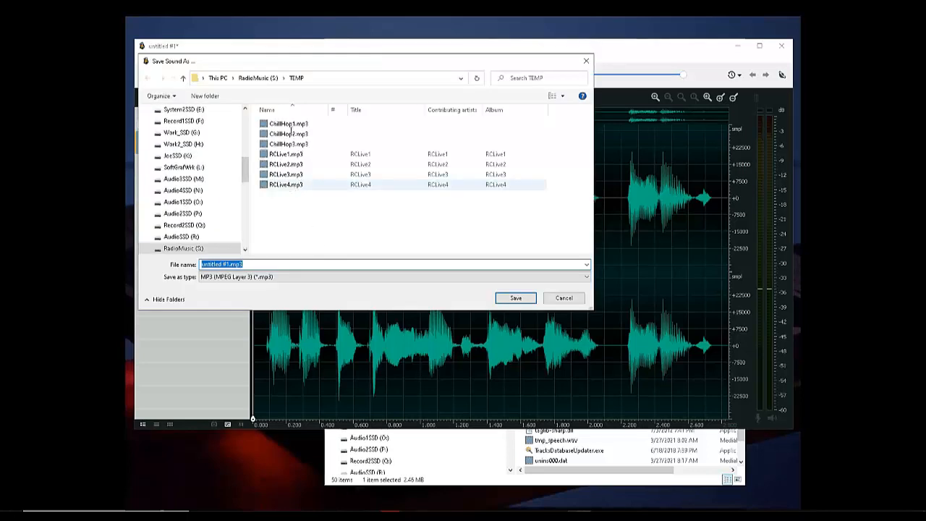
{"action": "left_click", "coordinate": [289, 123]}
{"action": "left_click", "coordinate": [266, 263]}
{"action": "left_click", "coordinate": [266, 263]}
{"action": "left_click", "coordinate": [266, 263]}
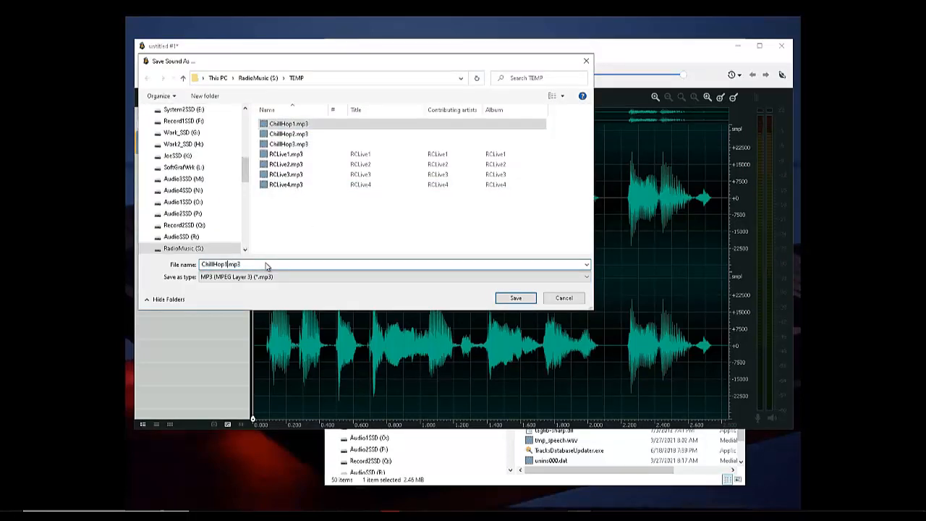
{"action": "key", "text": "BackSpace"}
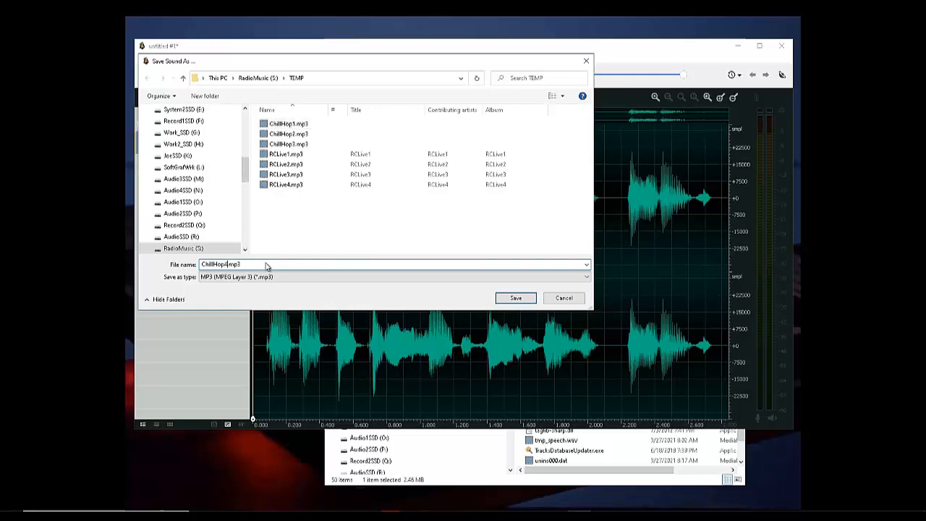
{"action": "type", "text": "4"}
{"action": "key", "text": "Return"}
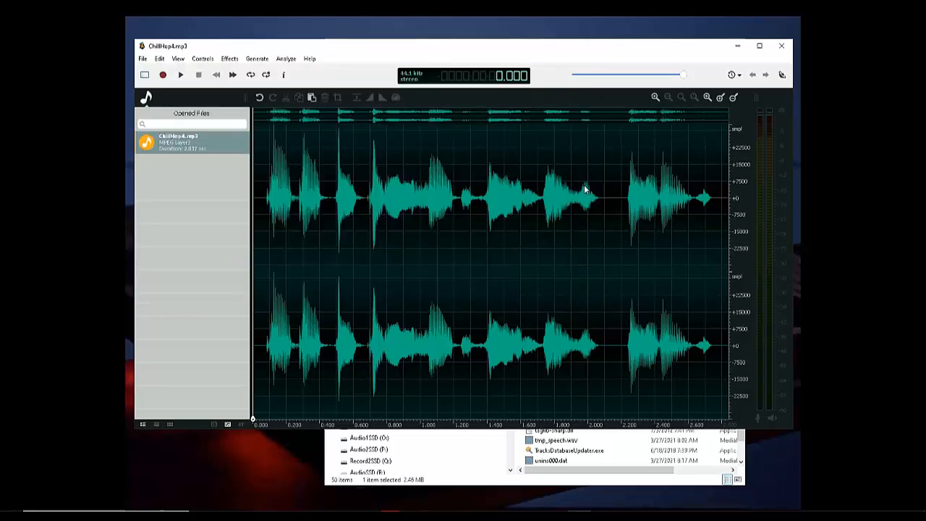
{"action": "left_click", "coordinate": [778, 46]}
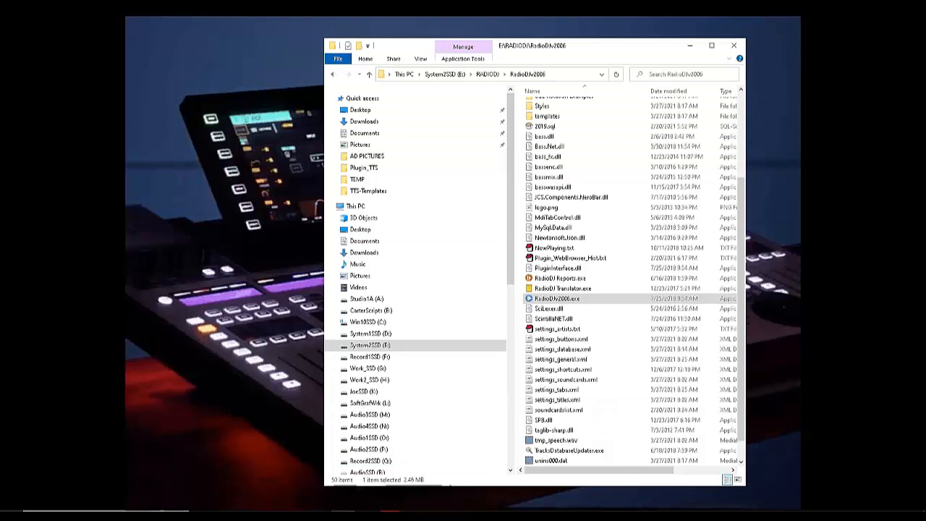
{"action": "key", "text": "super"}
{"action": "scroll", "coordinate": [247, 430], "scroll_direction": "down", "scroll_amount": 10}
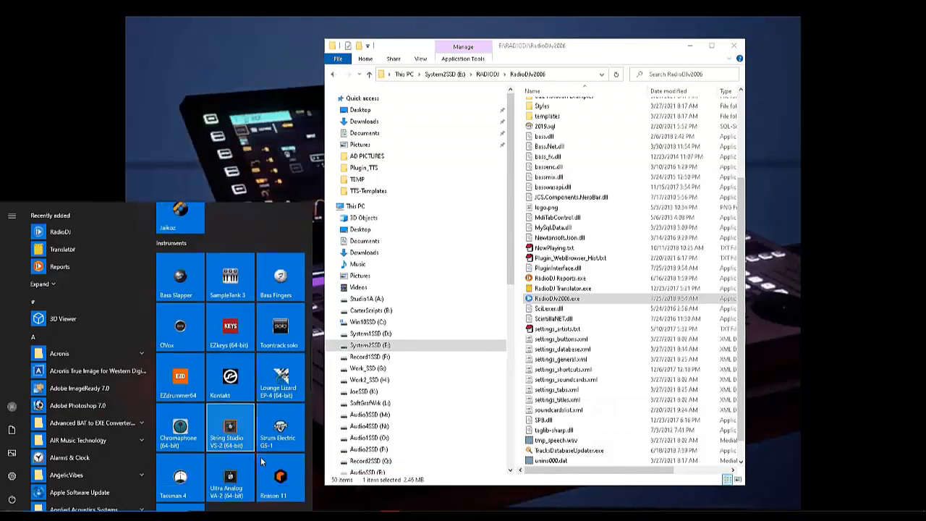
{"action": "scroll", "coordinate": [262, 463], "scroll_direction": "down", "scroll_amount": 6}
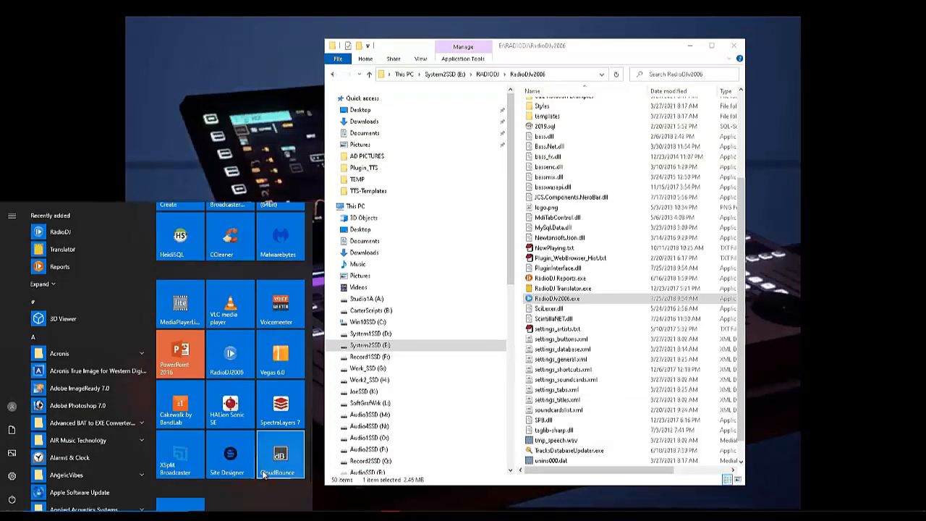
{"action": "scroll", "coordinate": [262, 470], "scroll_direction": "up", "scroll_amount": 4}
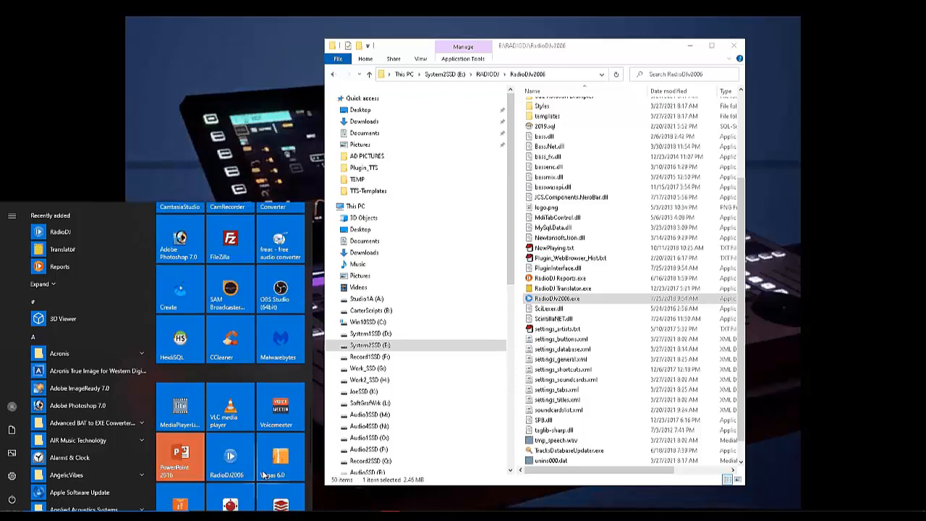
{"action": "scroll", "coordinate": [264, 474], "scroll_direction": "up", "scroll_amount": 4}
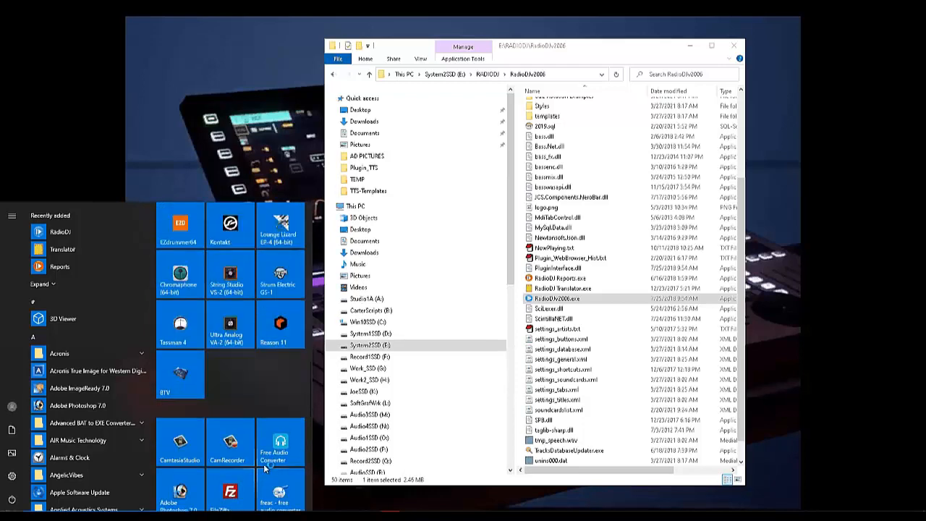
{"action": "scroll", "coordinate": [265, 470], "scroll_direction": "up", "scroll_amount": 4}
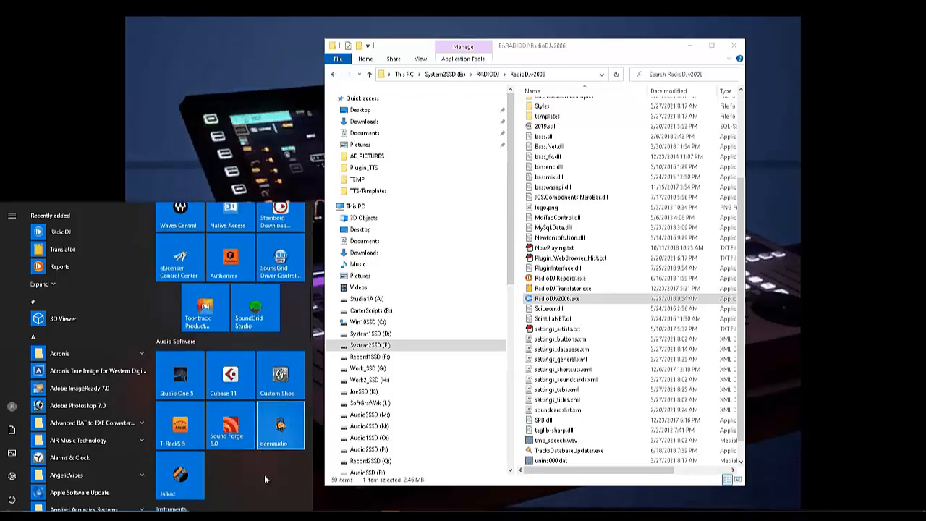
{"action": "scroll", "coordinate": [264, 475], "scroll_direction": "down", "scroll_amount": 6}
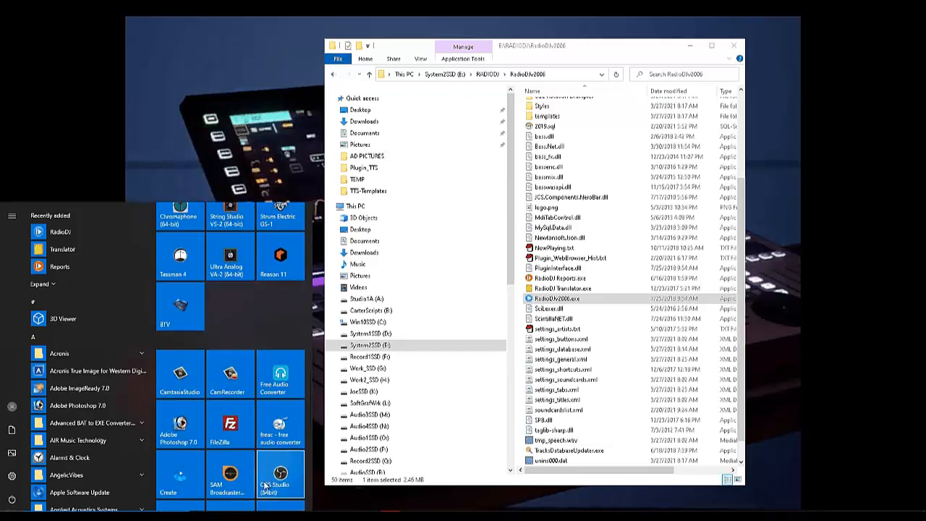
{"action": "left_click", "coordinate": [566, 299]}
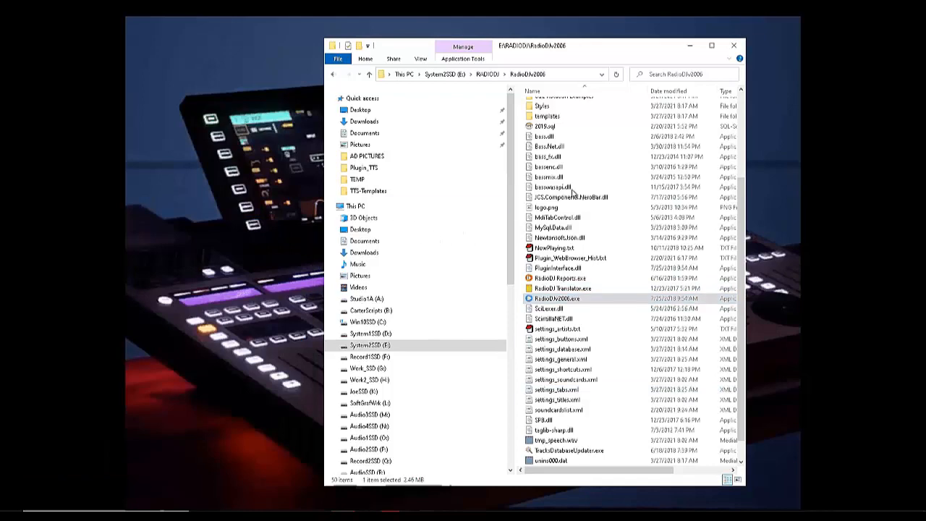
Switch to RadioDJ and add a Song Sweepers subcategory to the Sweepers category.
{"action": "left_click", "coordinate": [690, 48]}
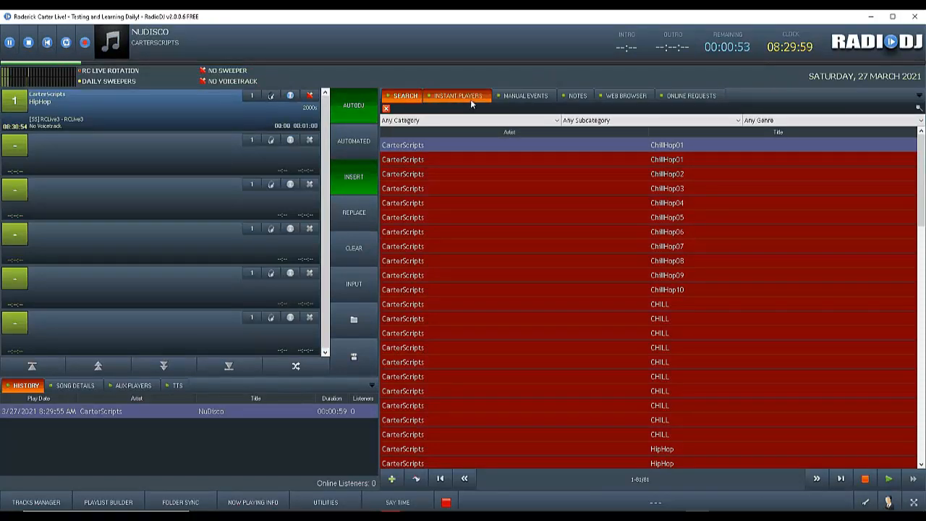
{"action": "left_click", "coordinate": [867, 501]}
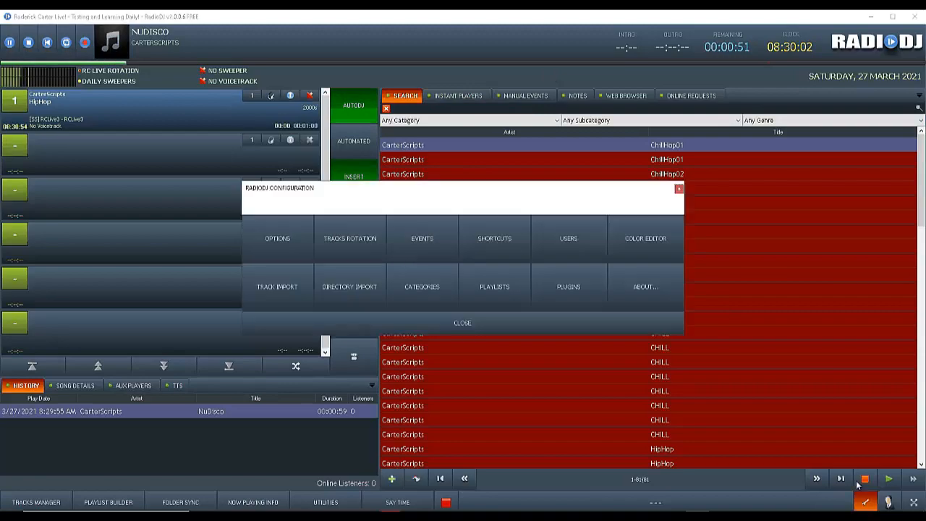
{"action": "left_click", "coordinate": [416, 288]}
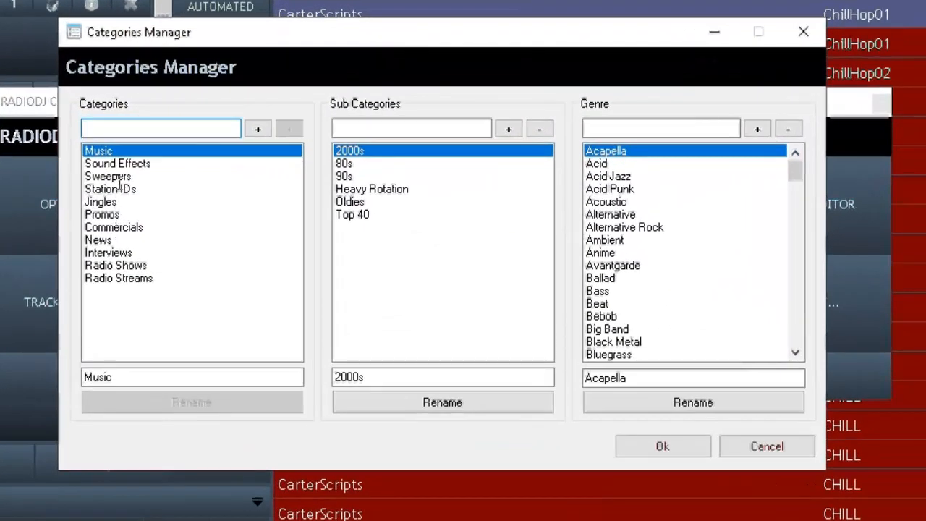
{"action": "left_click", "coordinate": [116, 176]}
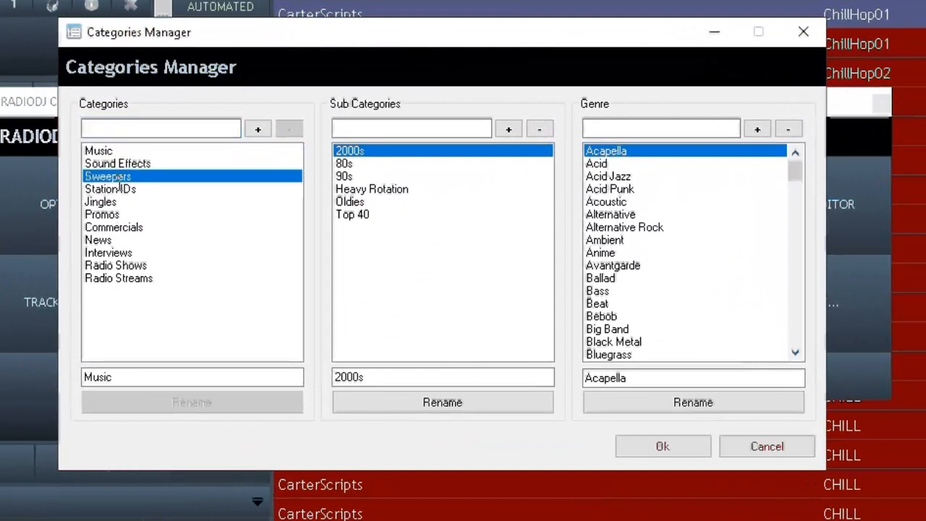
{"action": "left_click", "coordinate": [426, 129]}
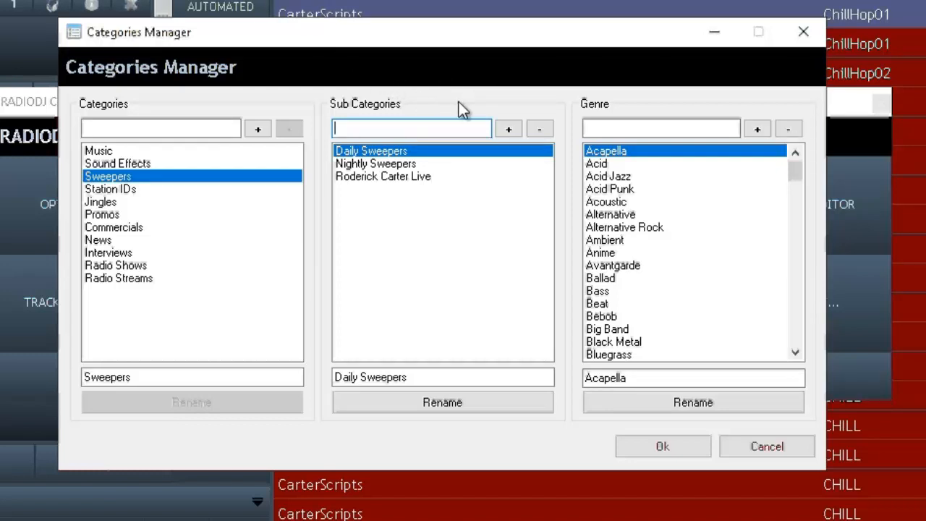
{"action": "type", "text": "S"}
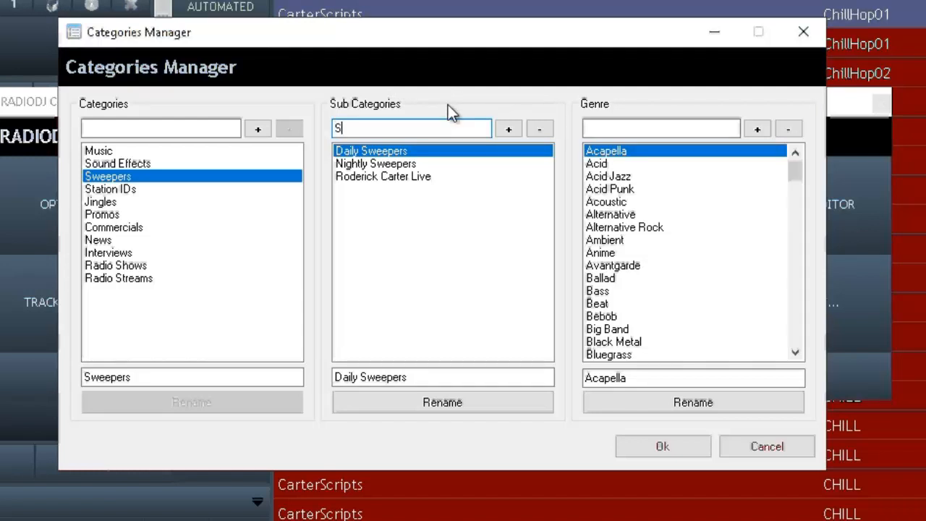
{"action": "type", "text": "ong Sw"}
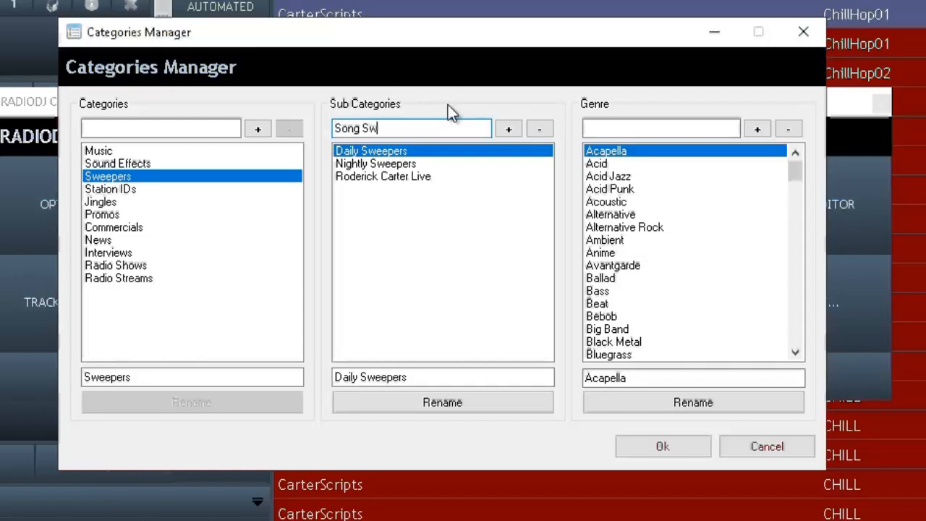
{"action": "type", "text": "eepers"}
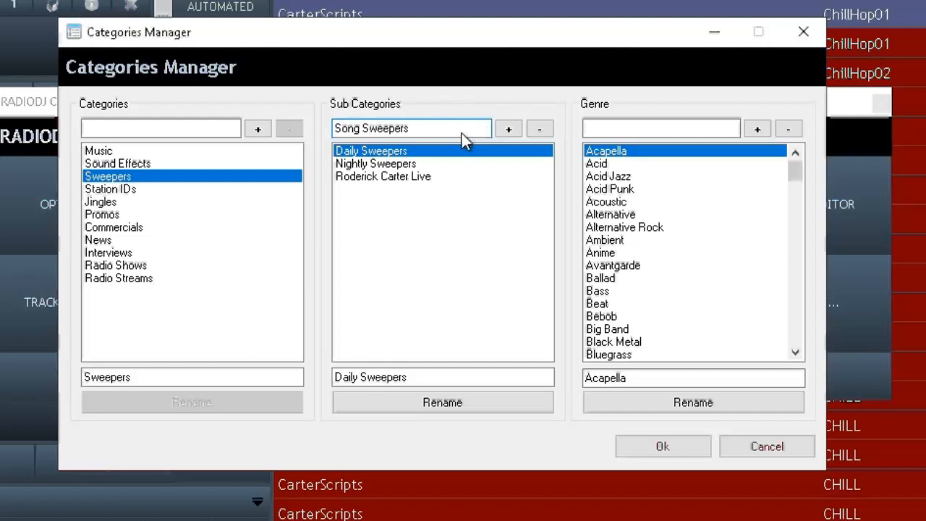
{"action": "left_click", "coordinate": [507, 130]}
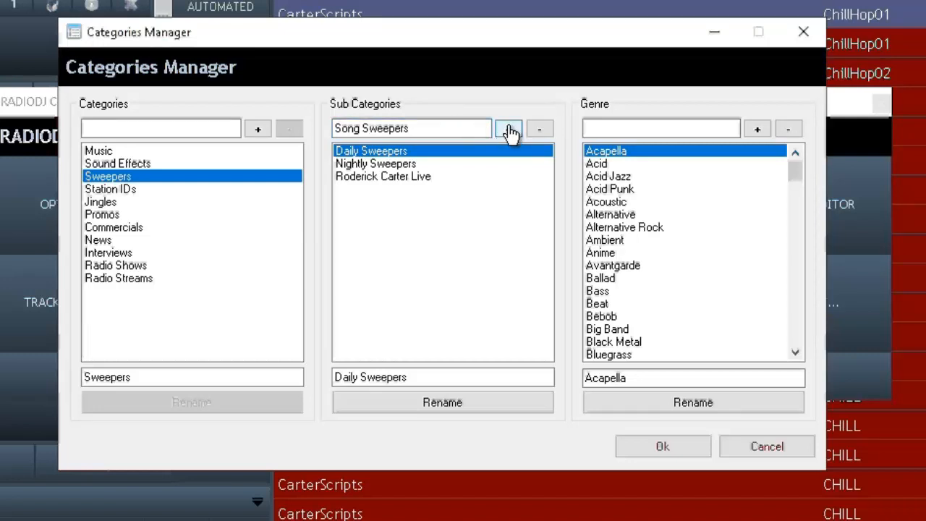
{"action": "left_click", "coordinate": [655, 447]}
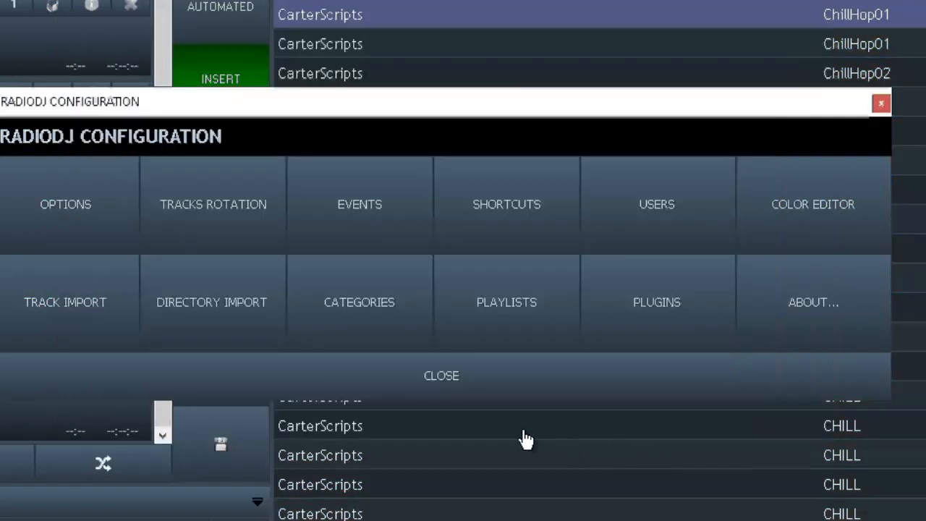
Start a track import and load ChillHop1.mp3 from the TEMP folder.
{"action": "left_click", "coordinate": [83, 286]}
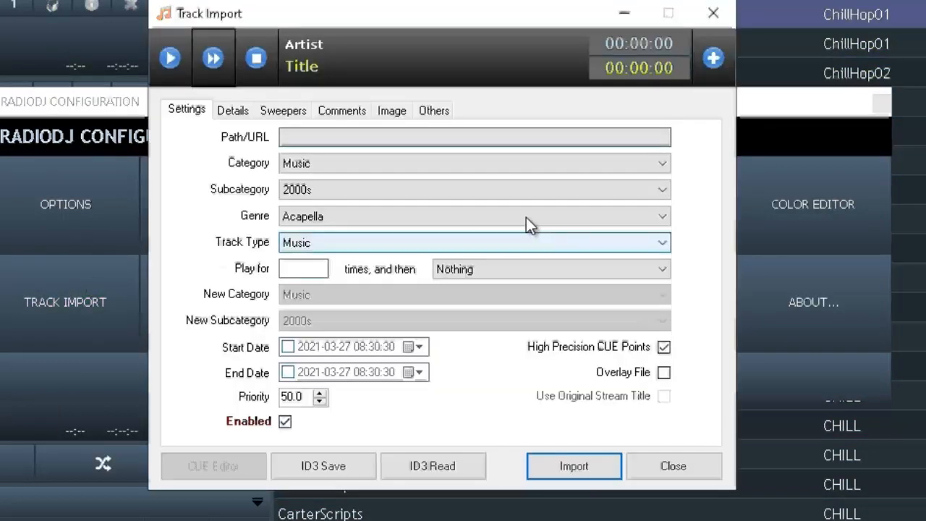
{"action": "left_click", "coordinate": [713, 60]}
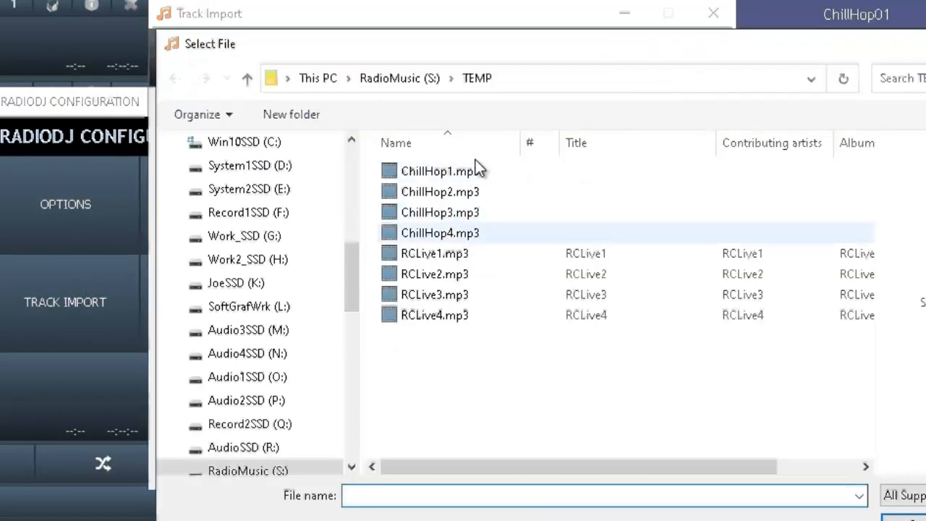
{"action": "left_click", "coordinate": [469, 174]}
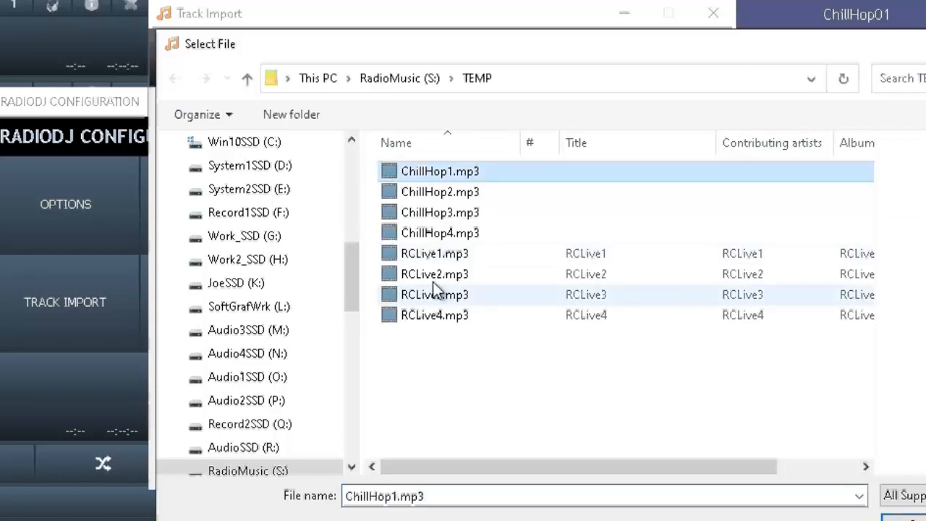
{"action": "key", "text": "Return"}
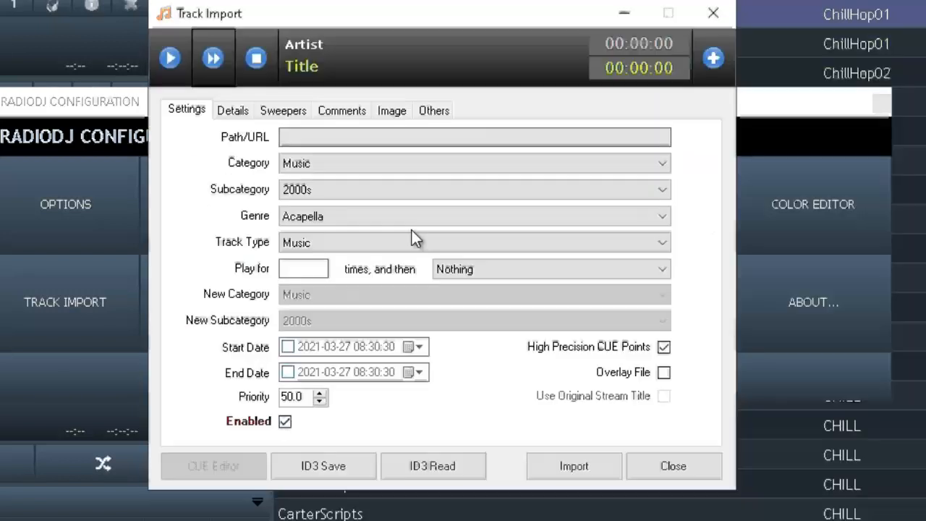
Import ChillHop1 with category Sweepers, subcategory Song Sweepers, track type Sweeper and Overlay File enabled.
{"action": "left_click", "coordinate": [313, 164]}
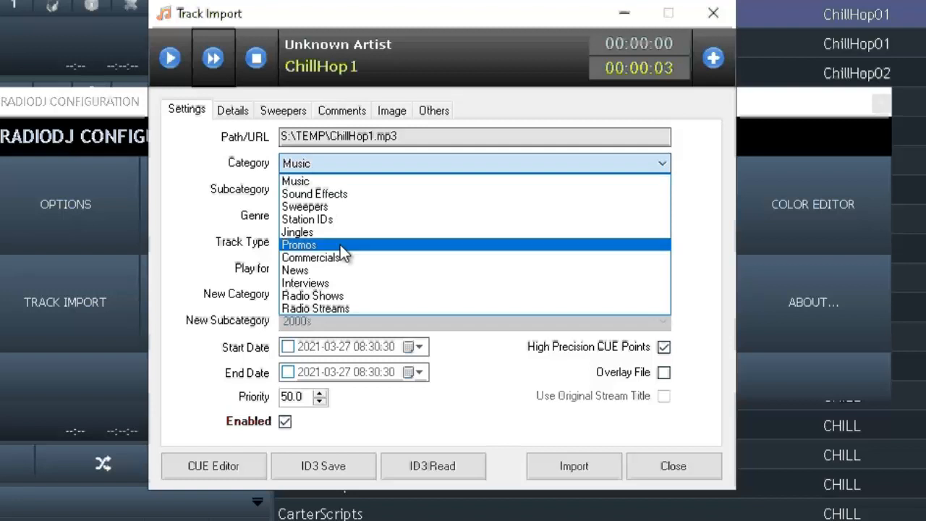
{"action": "left_click", "coordinate": [335, 206]}
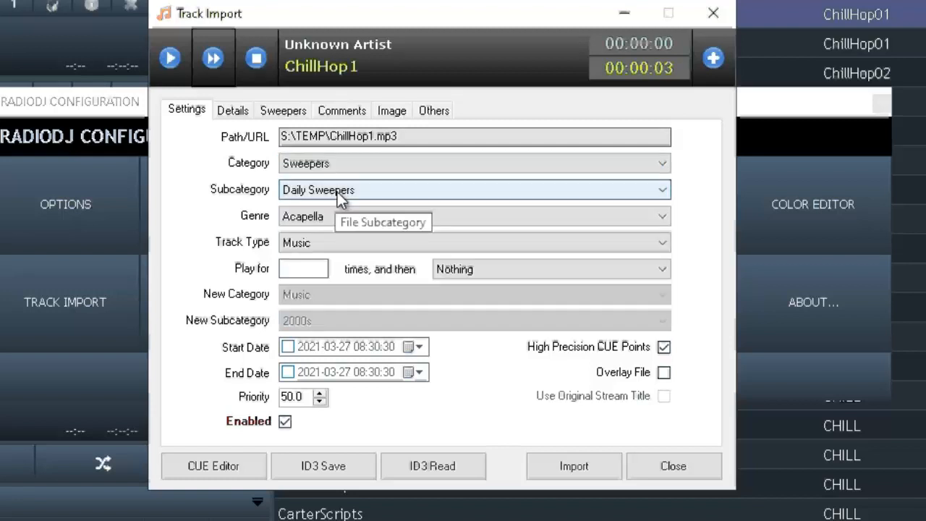
{"action": "left_click", "coordinate": [337, 192]}
{"action": "left_click", "coordinate": [345, 245]}
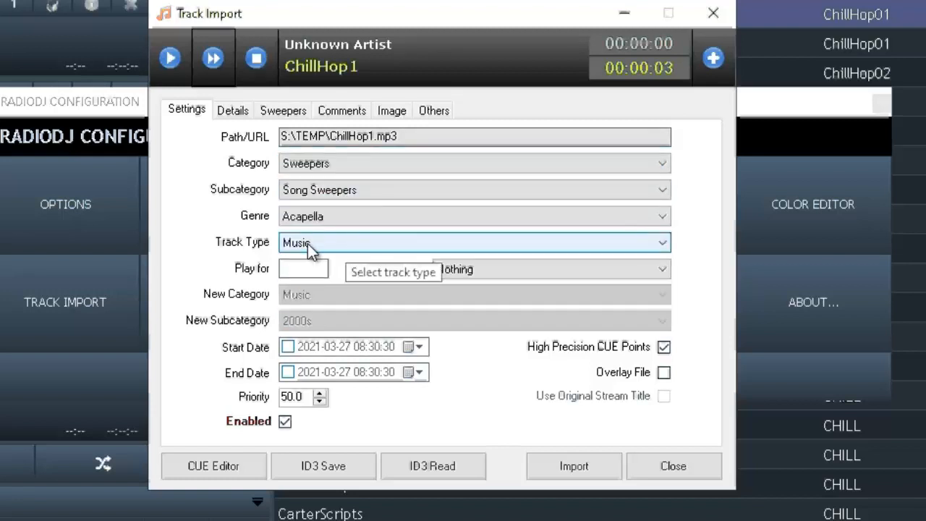
{"action": "left_click", "coordinate": [309, 246]}
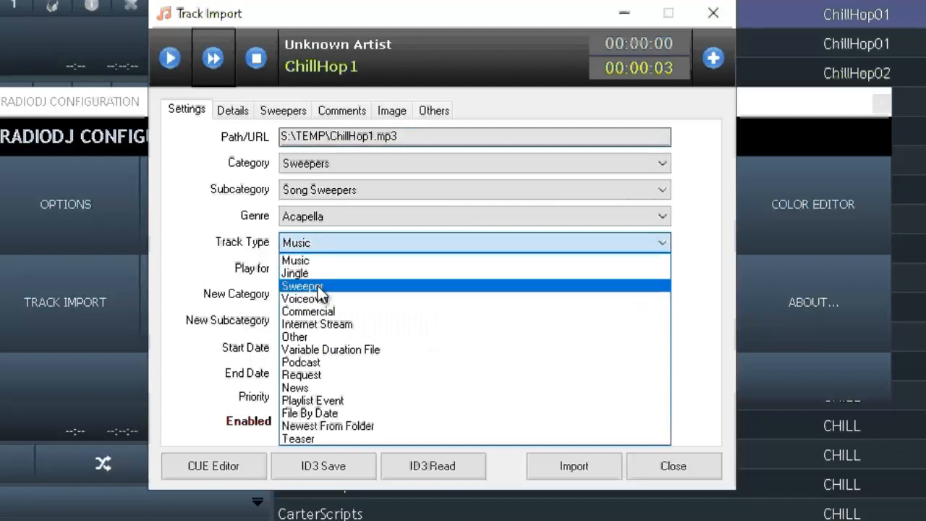
{"action": "left_click", "coordinate": [318, 286]}
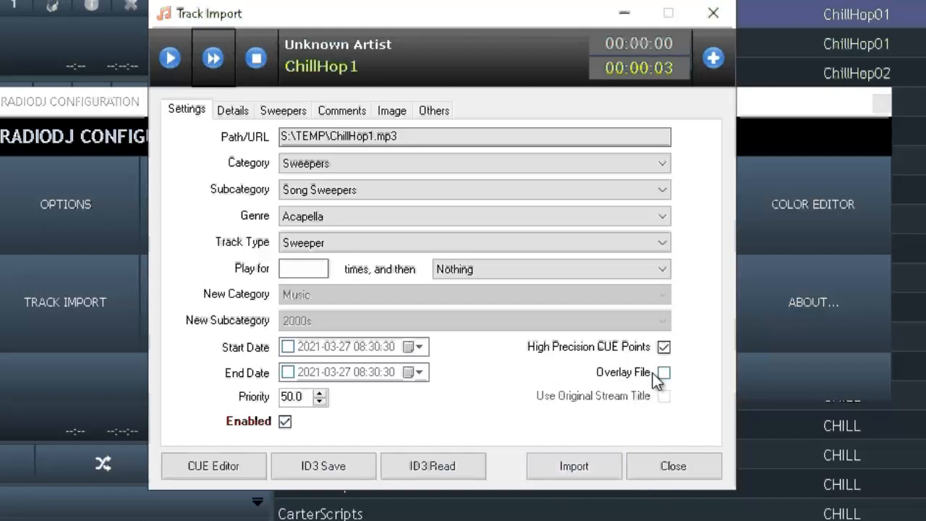
{"action": "left_click", "coordinate": [576, 468]}
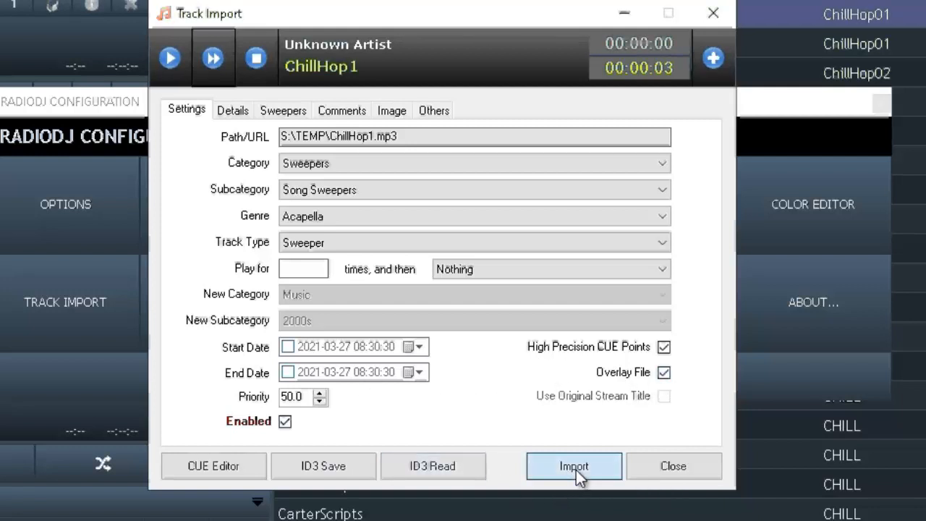
Load ChillHop2.mp3 from the TEMP folder as the next track to import.
{"action": "left_click", "coordinate": [712, 58]}
{"action": "left_click", "coordinate": [459, 194]}
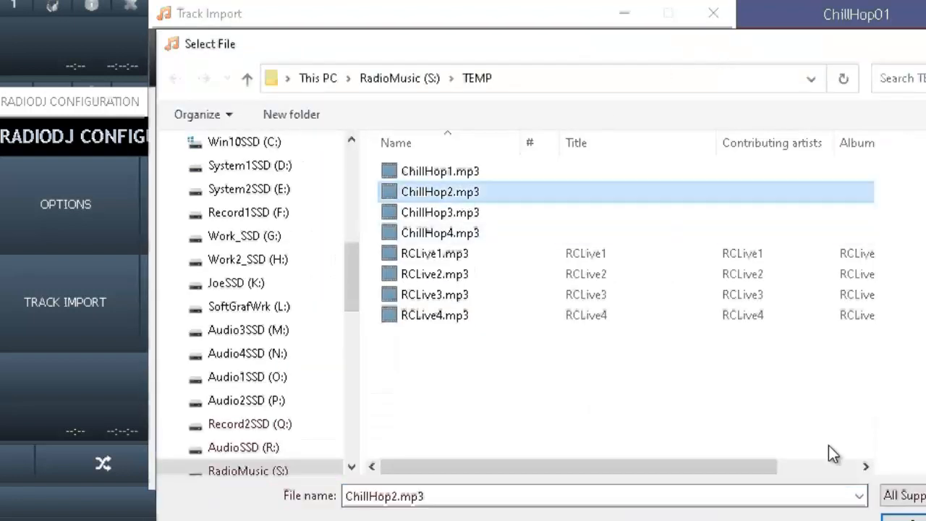
{"action": "key", "text": "Return"}
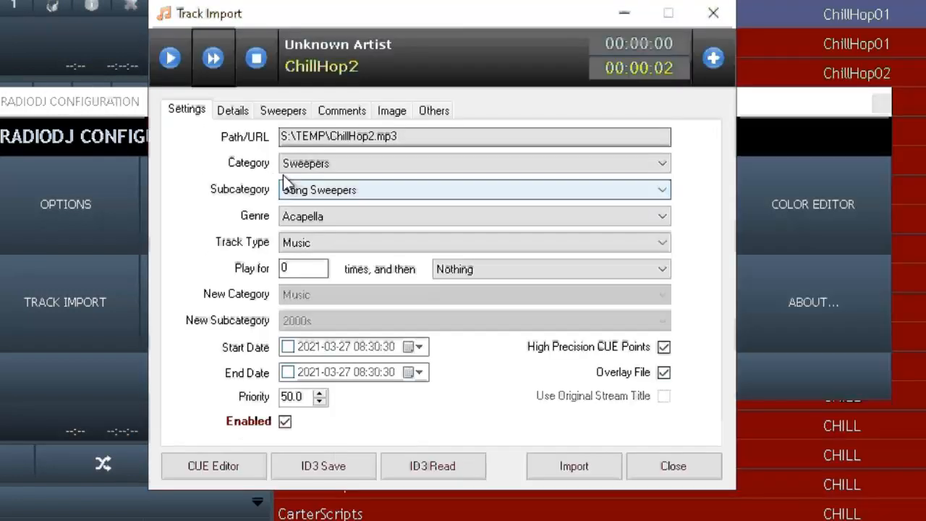
Import ChillHop2 with track type Sweeper, and load ChillHop3.mp3 from the TEMP folder as the next track.
{"action": "left_click", "coordinate": [322, 245]}
{"action": "left_click", "coordinate": [324, 289]}
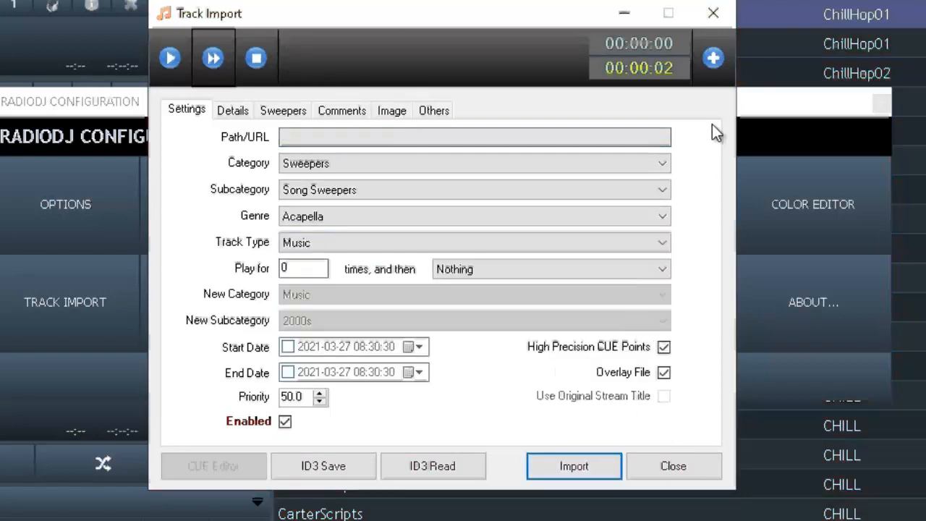
{"action": "left_click", "coordinate": [709, 57]}
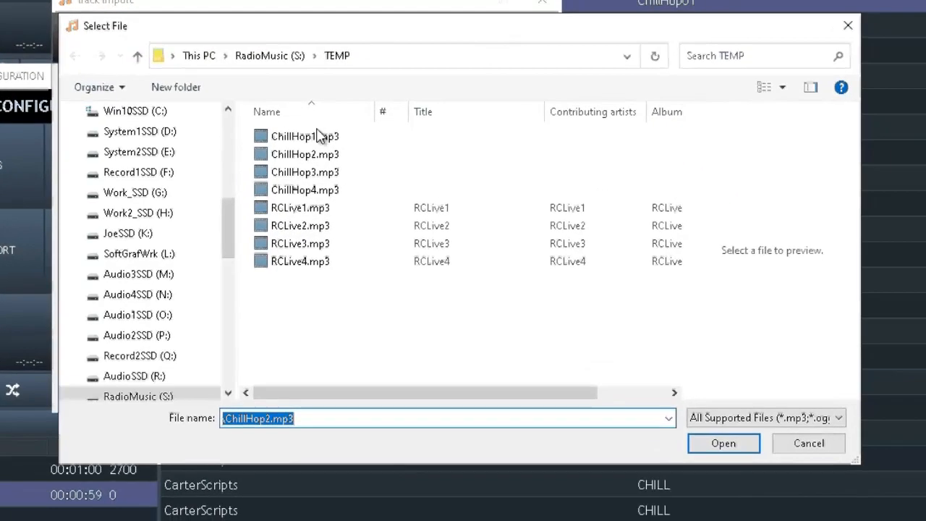
{"action": "left_click", "coordinate": [310, 172]}
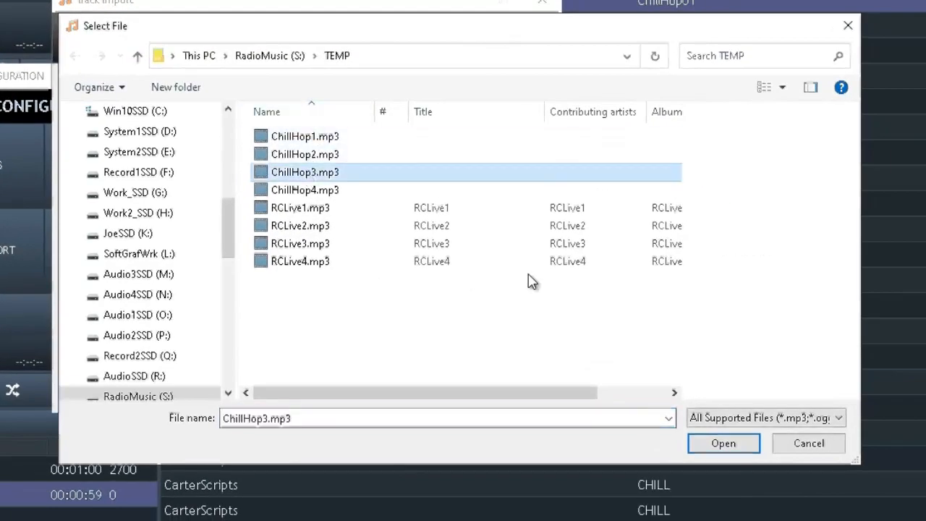
{"action": "left_click", "coordinate": [705, 443]}
Import ChillHop3 with track type Sweeper, and load ChillHop4.mp3 from the TEMP folder as the next track.
{"action": "left_click", "coordinate": [183, 206]}
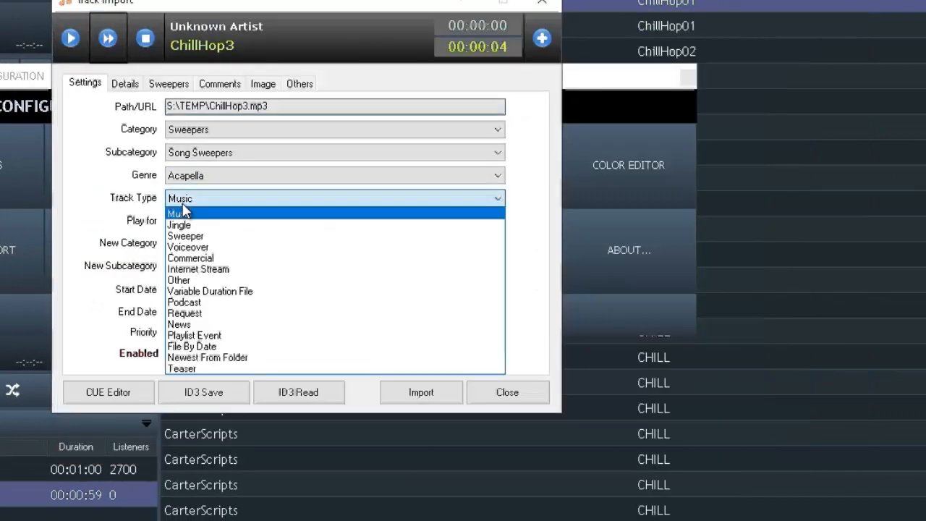
{"action": "left_click", "coordinate": [205, 236]}
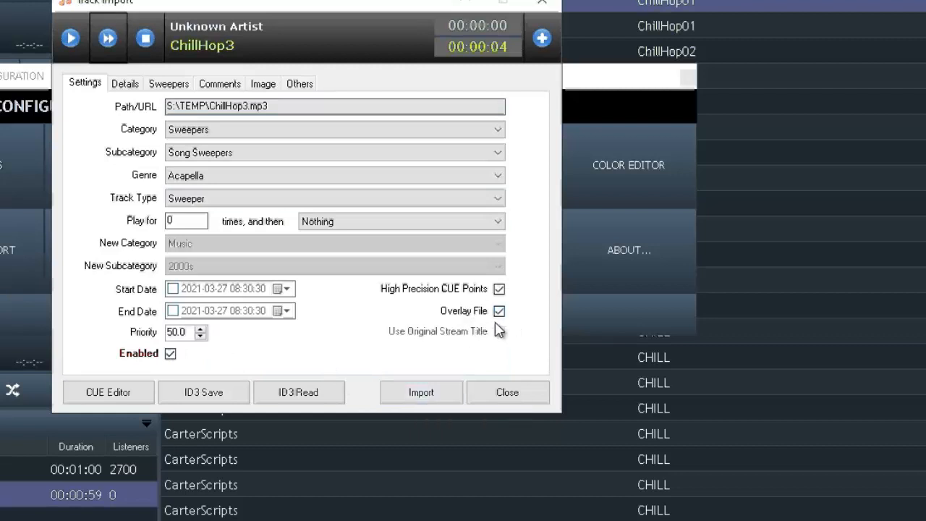
{"action": "left_click", "coordinate": [541, 38]}
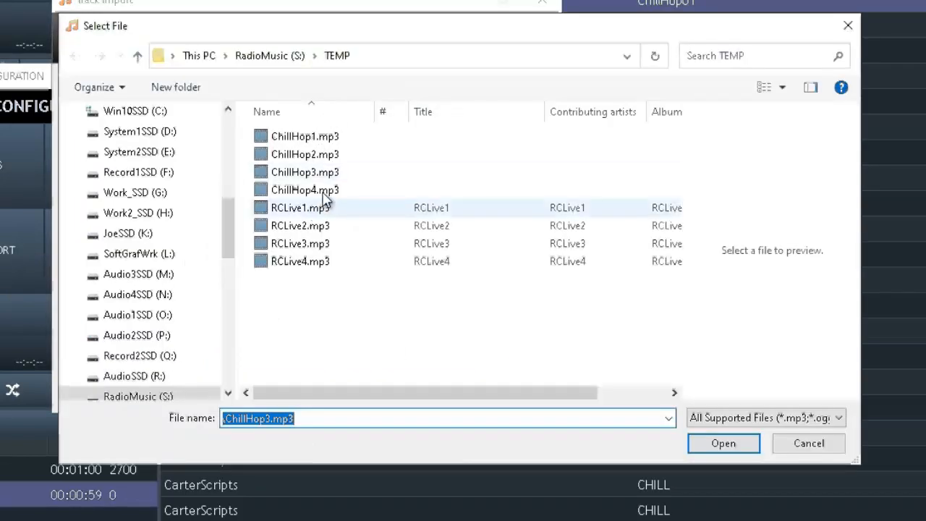
{"action": "left_click", "coordinate": [320, 191]}
{"action": "left_click", "coordinate": [714, 438]}
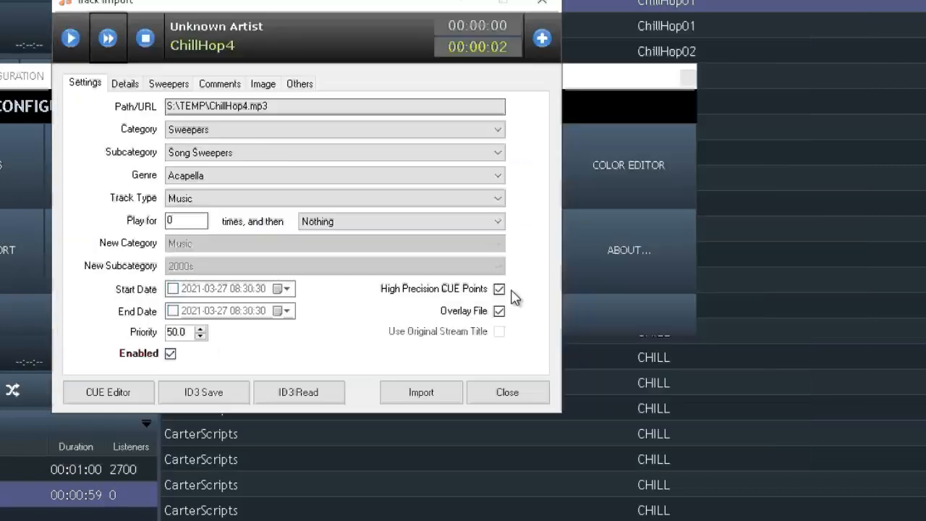
Import ChillHop4 with track type Sweeper, and close the import and configuration windows.
{"action": "left_click", "coordinate": [186, 199]}
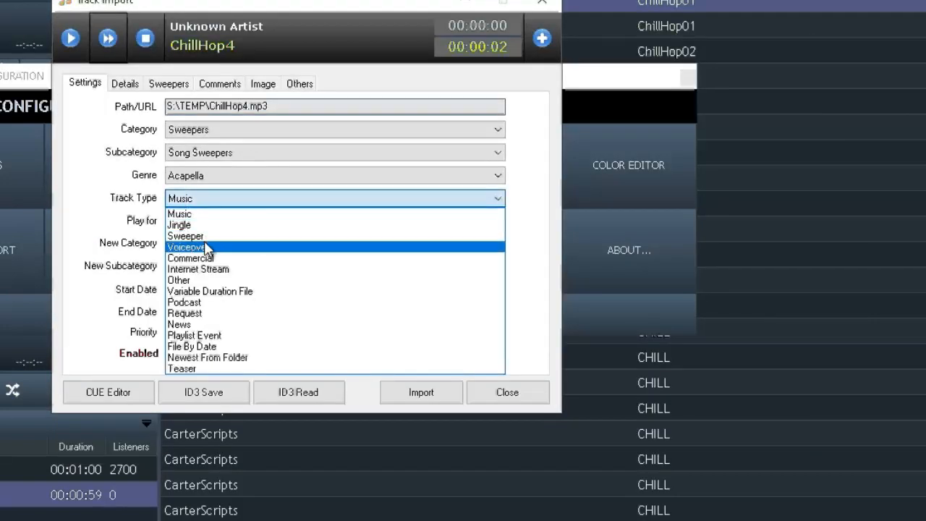
{"action": "left_click", "coordinate": [249, 141]}
{"action": "left_click", "coordinate": [426, 390]}
{"action": "left_click", "coordinate": [507, 394]}
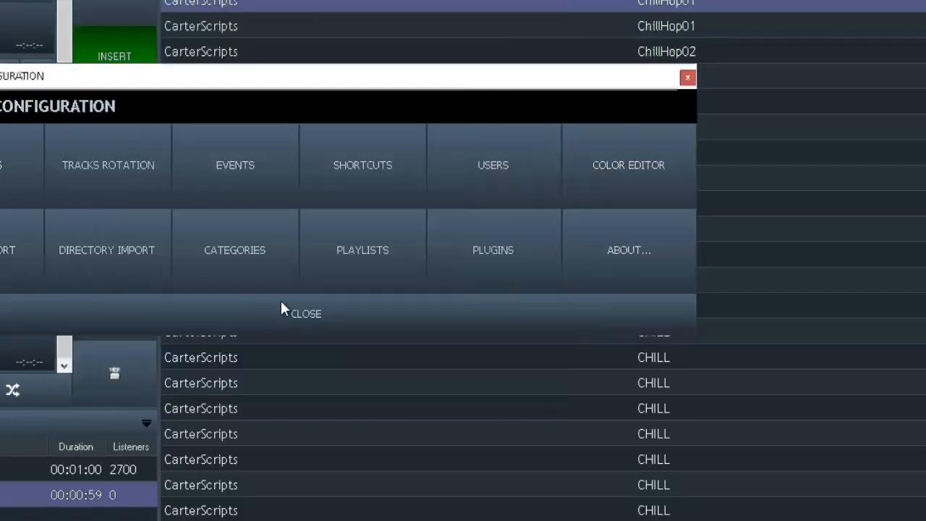
{"action": "left_click", "coordinate": [285, 310]}
Filter the track list by category Sweepers and subcategory Song Sweepers.
{"action": "left_click", "coordinate": [256, 8]}
{"action": "left_click", "coordinate": [204, 210]}
{"action": "left_click", "coordinate": [510, 98]}
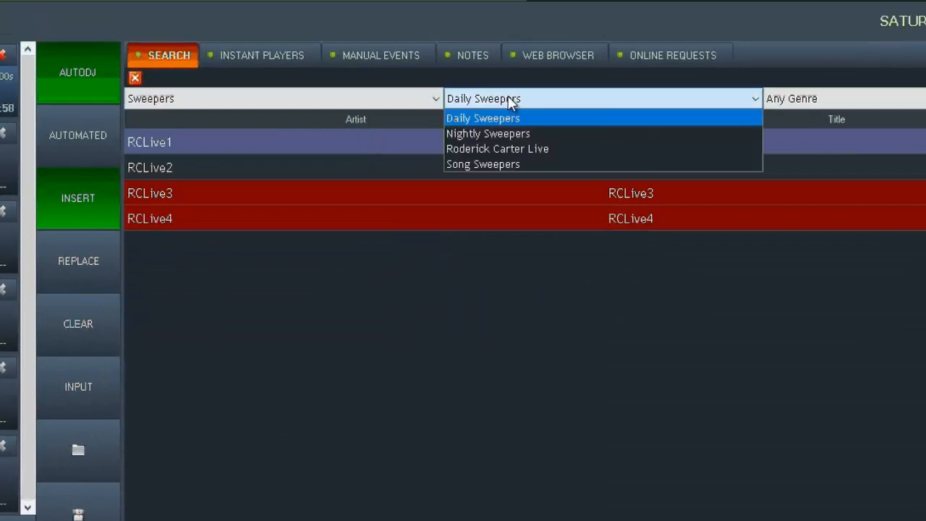
{"action": "left_click", "coordinate": [483, 164]}
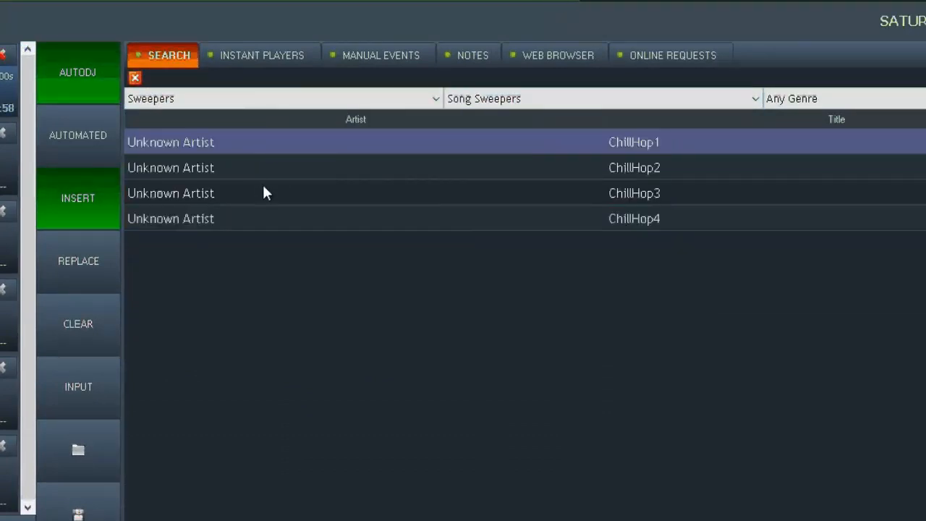
Edit the ChillHop1 track, setting its artist and album to ChillHop1, and save both the ID3 tags and the track.
{"action": "right_click", "coordinate": [189, 140]}
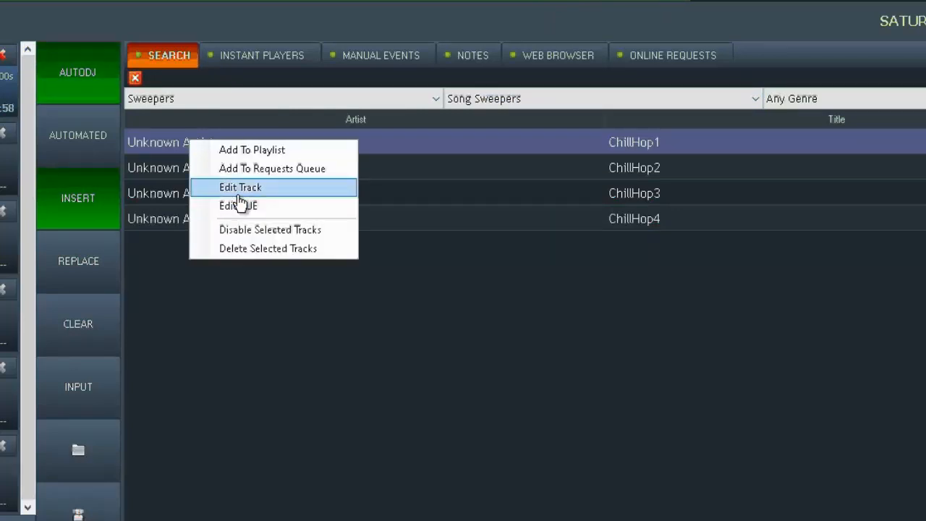
{"action": "left_click", "coordinate": [238, 193]}
{"action": "left_click", "coordinate": [87, 225]}
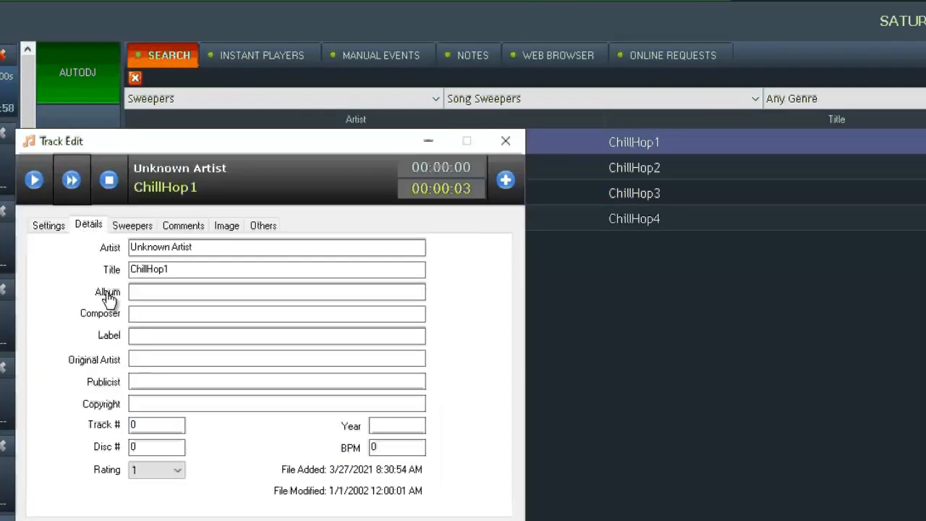
{"action": "double_click", "coordinate": [168, 270]}
{"action": "key", "text": "ctrl+c"}
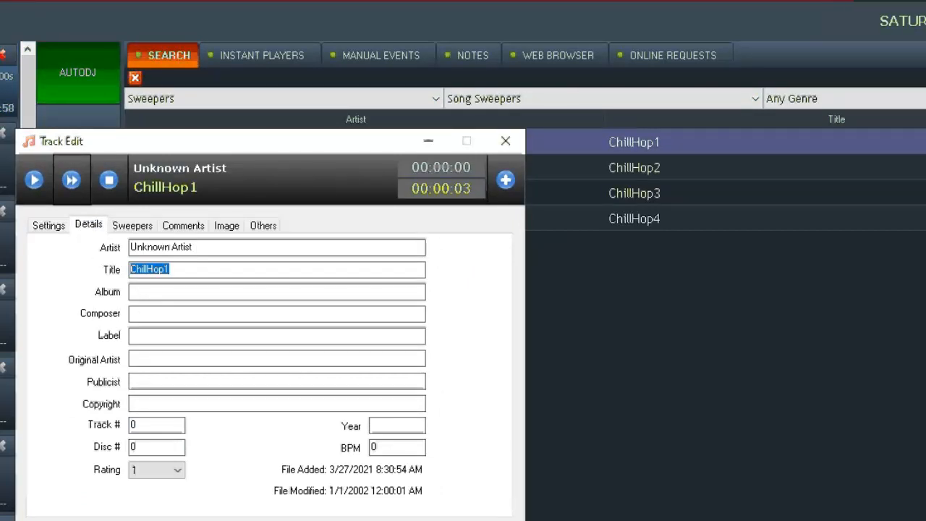
{"action": "left_click", "coordinate": [230, 243]}
{"action": "key", "text": "ctrl+a"}
{"action": "key", "text": "ctrl+v"}
{"action": "left_click", "coordinate": [161, 292]}
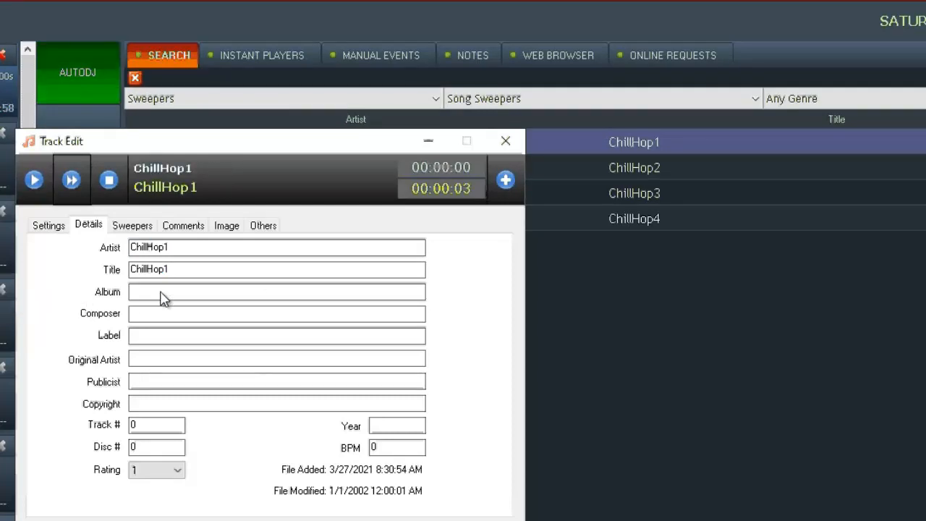
{"action": "key", "text": "ctrl+v"}
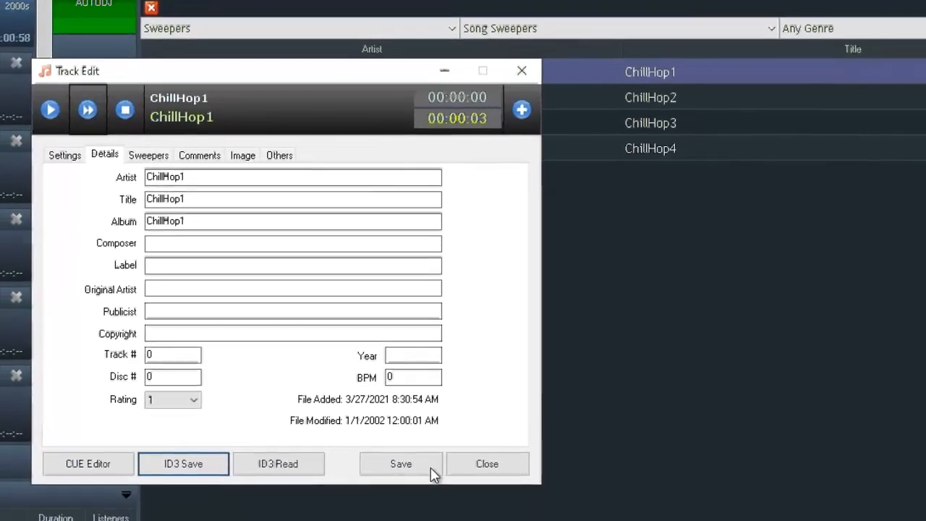
{"action": "left_click", "coordinate": [432, 470]}
Edit the ChillHop2 track, setting its artist and album to ChillHop2, and save both the ID3 tags and the track.
{"action": "right_click", "coordinate": [206, 70]}
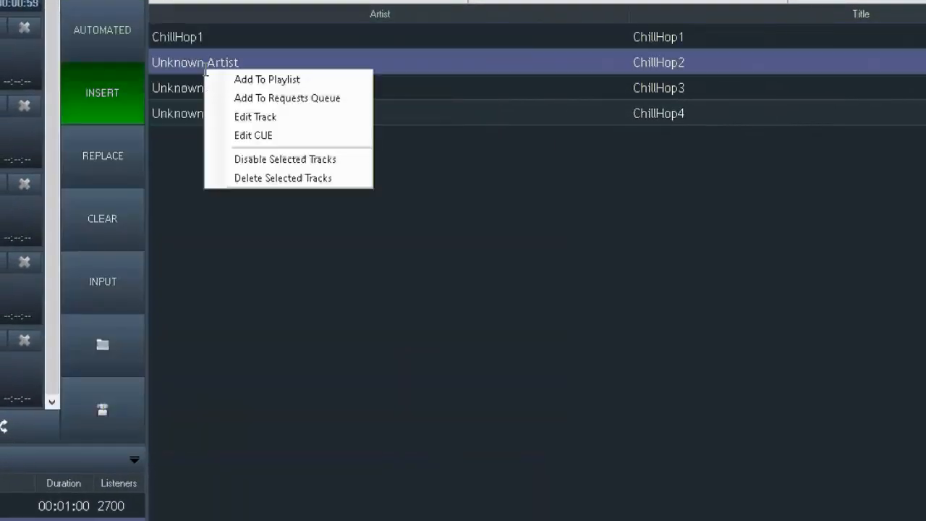
{"action": "left_click", "coordinate": [133, 109]}
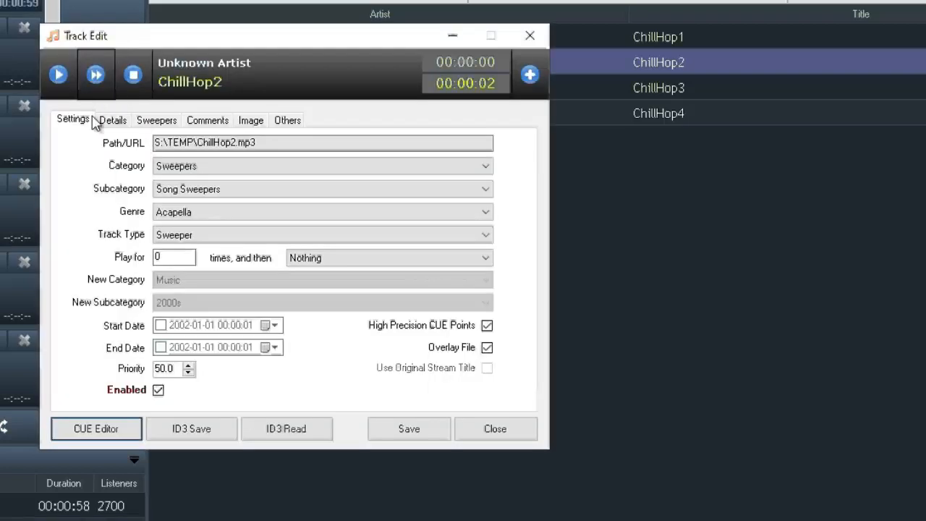
{"action": "left_click", "coordinate": [112, 120]}
{"action": "key", "text": "ctrl+a"}
{"action": "key", "text": "ctrl+c"}
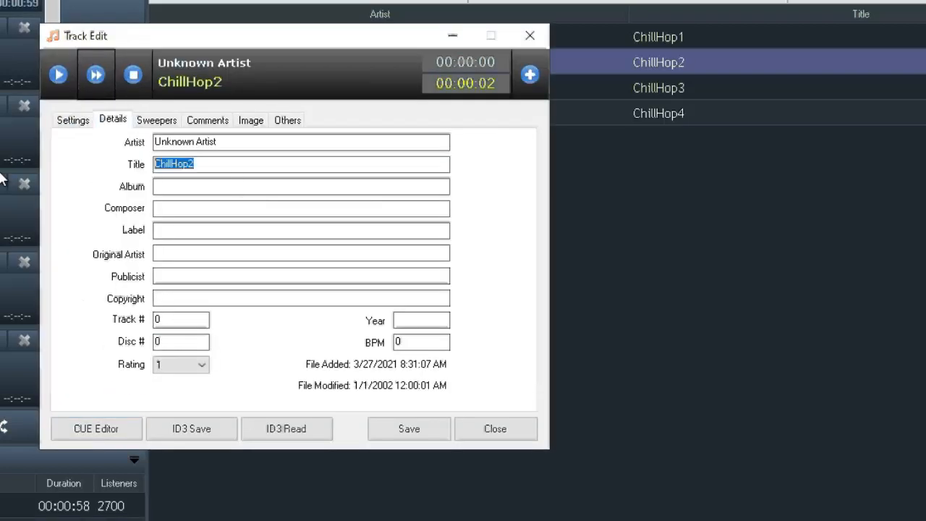
{"action": "left_click_drag", "start_coordinate": [221, 141], "coordinate": [1, 145]}
{"action": "key", "text": "ctrl+v"}
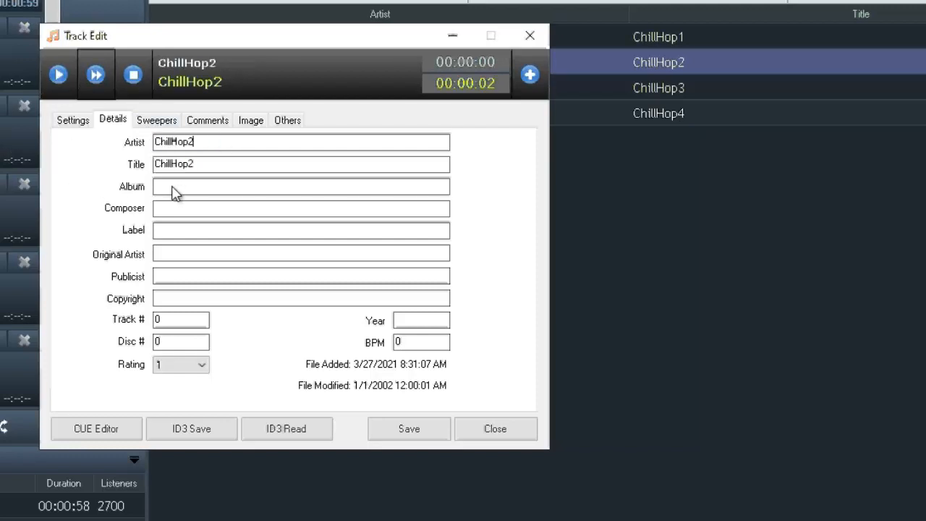
{"action": "key", "text": "ctrl+v"}
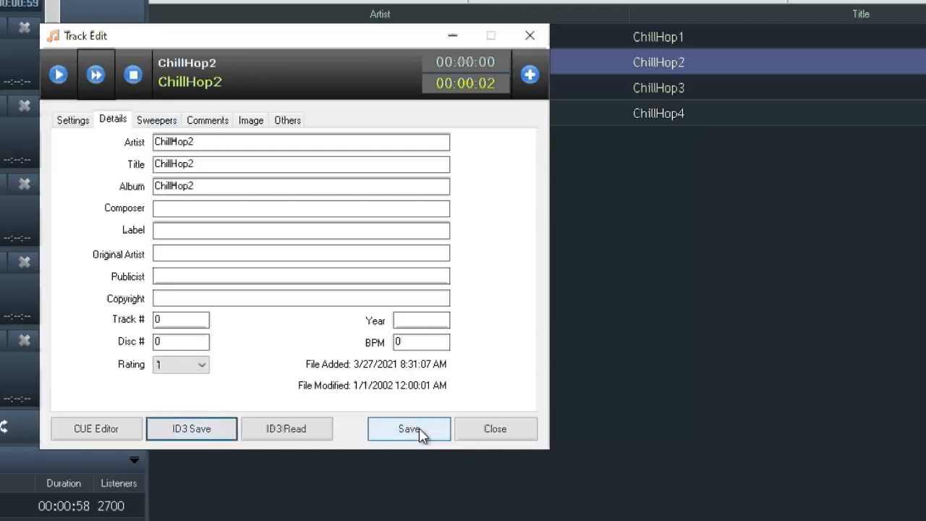
{"action": "key", "text": "Return"}
Edit the ChillHop3 track, setting its artist and album to ChillHop3, and save both the ID3 tags and the track.
{"action": "left_click", "coordinate": [203, 83]}
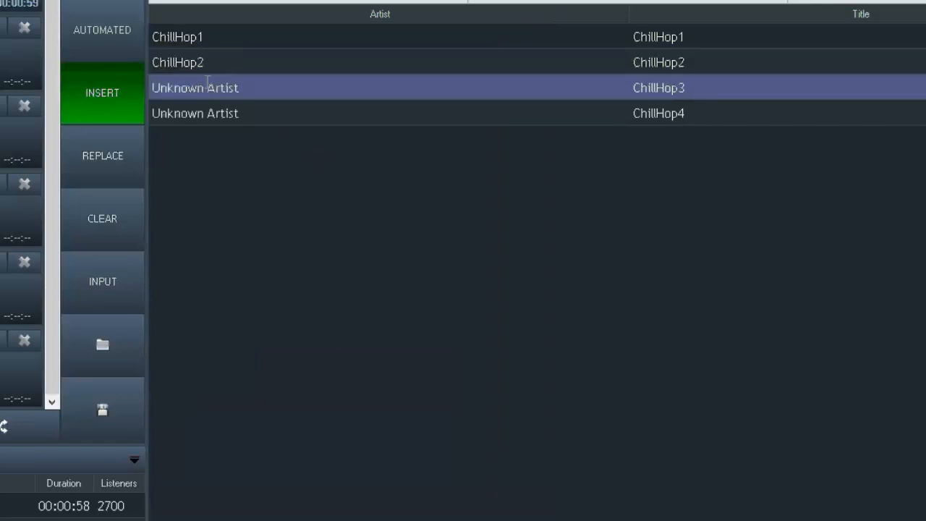
{"action": "right_click", "coordinate": [204, 88]}
{"action": "left_click", "coordinate": [235, 136]}
{"action": "left_click", "coordinate": [121, 120]}
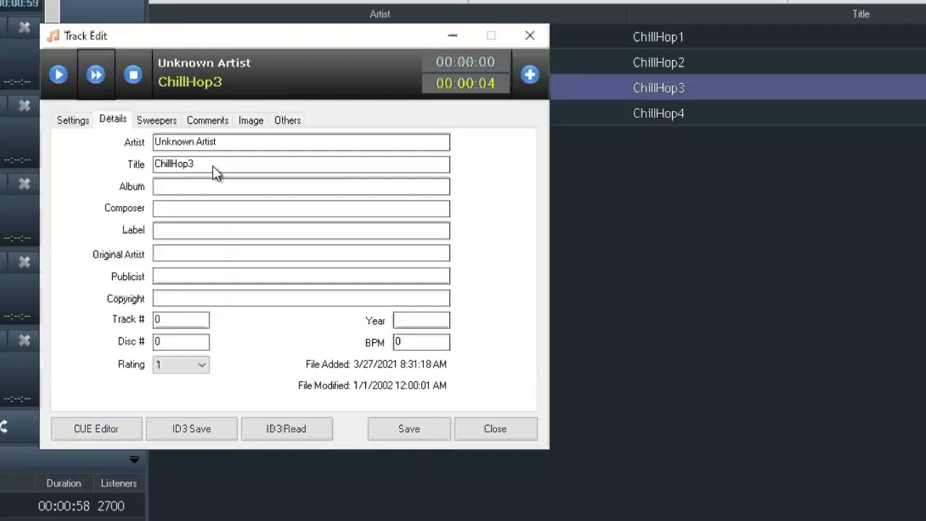
{"action": "double_click", "coordinate": [192, 164]}
{"action": "key", "text": "ctrl+c"}
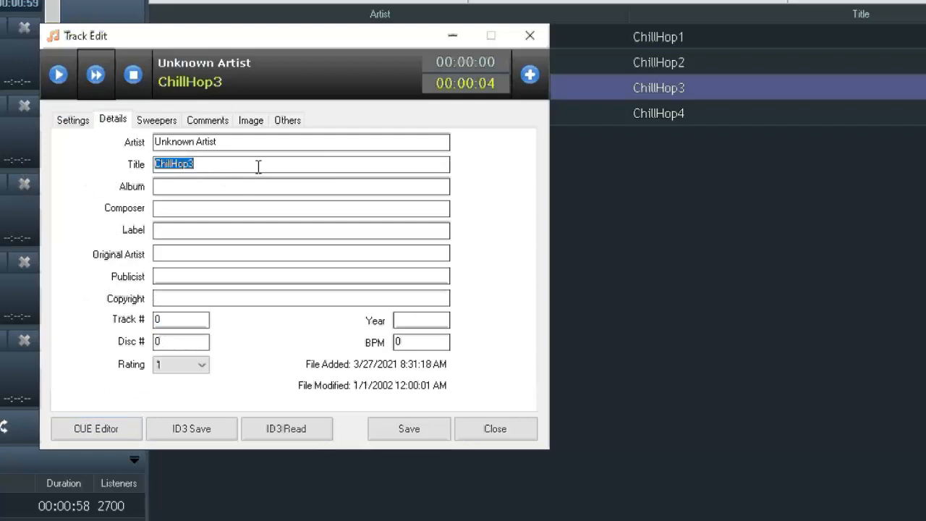
{"action": "triple_click", "coordinate": [241, 143]}
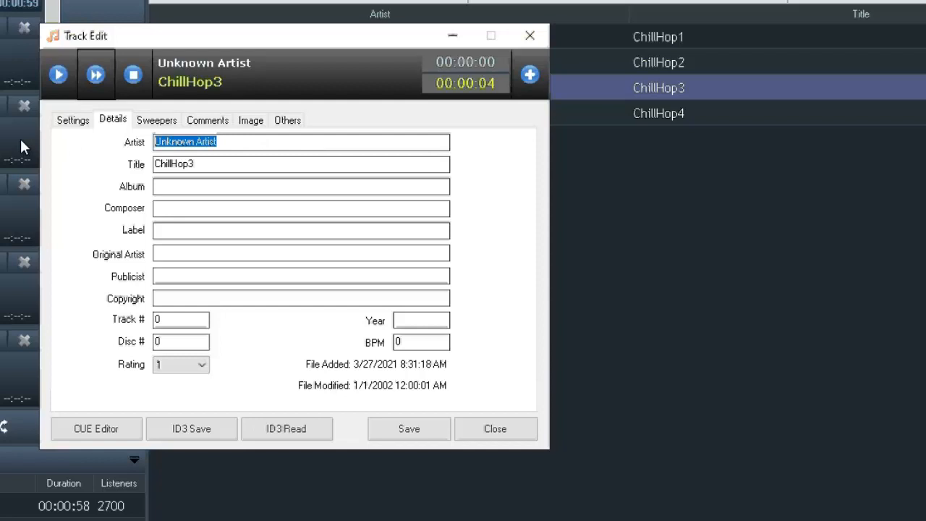
{"action": "key", "text": "ctrl+v"}
{"action": "key", "text": "ctrl+v"}
{"action": "left_click", "coordinate": [185, 429]}
{"action": "left_click", "coordinate": [409, 429]}
Edit the ChillHop4 track, setting its artist and album to ChillHop4, and save the changes.
{"action": "left_click", "coordinate": [185, 116]}
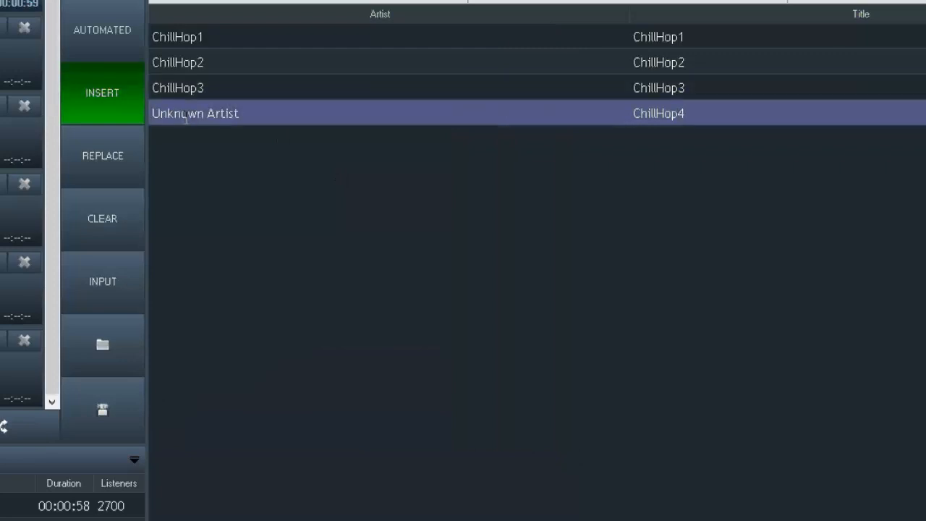
{"action": "right_click", "coordinate": [186, 118]}
{"action": "left_click", "coordinate": [219, 165]}
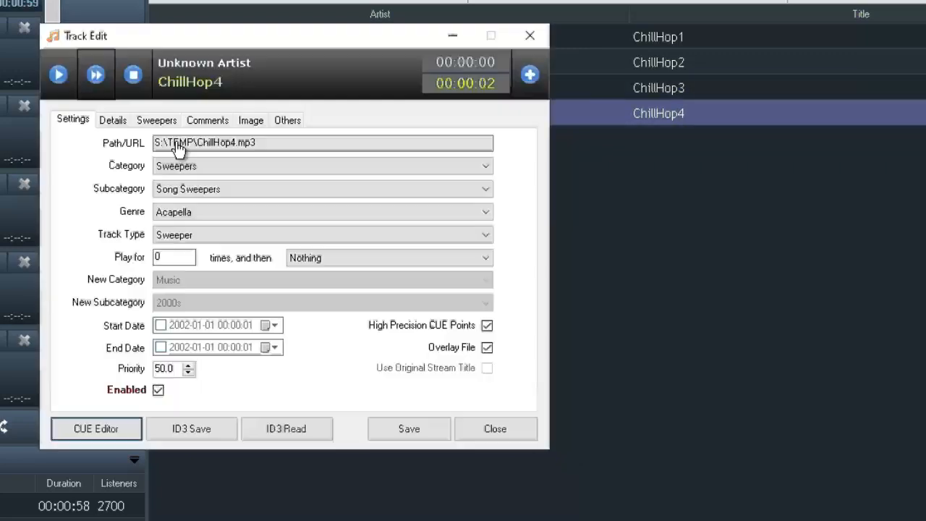
{"action": "left_click", "coordinate": [112, 119]}
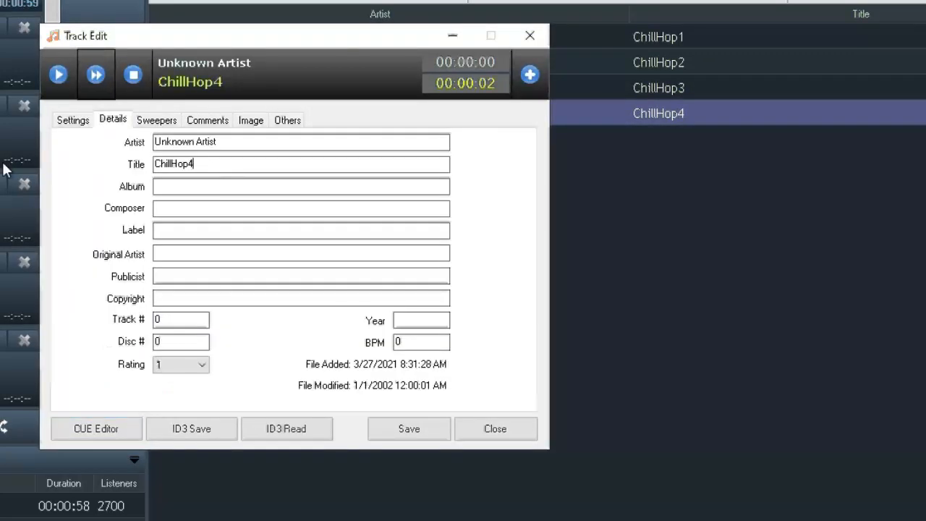
{"action": "key", "text": "ctrl+a"}
{"action": "key", "text": "ctrl+c"}
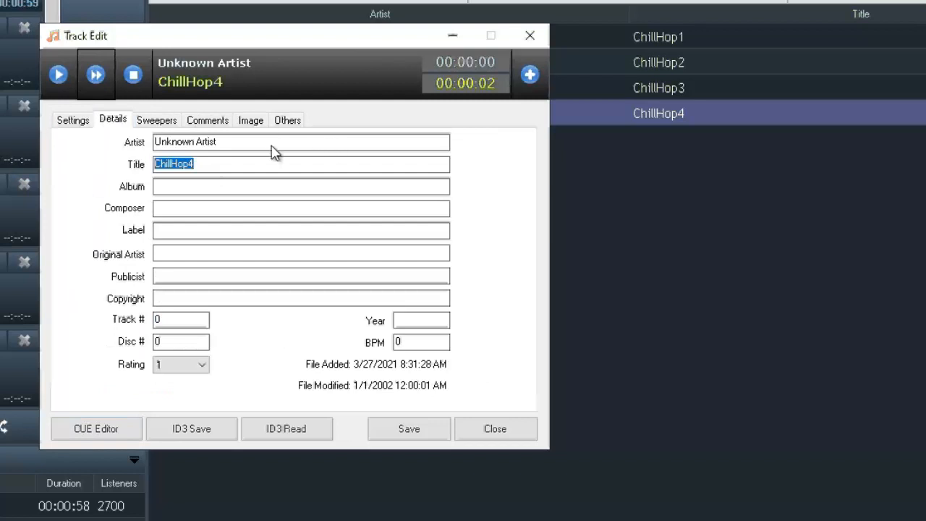
{"action": "left_click", "coordinate": [240, 144]}
{"action": "key", "text": "ctrl+a"}
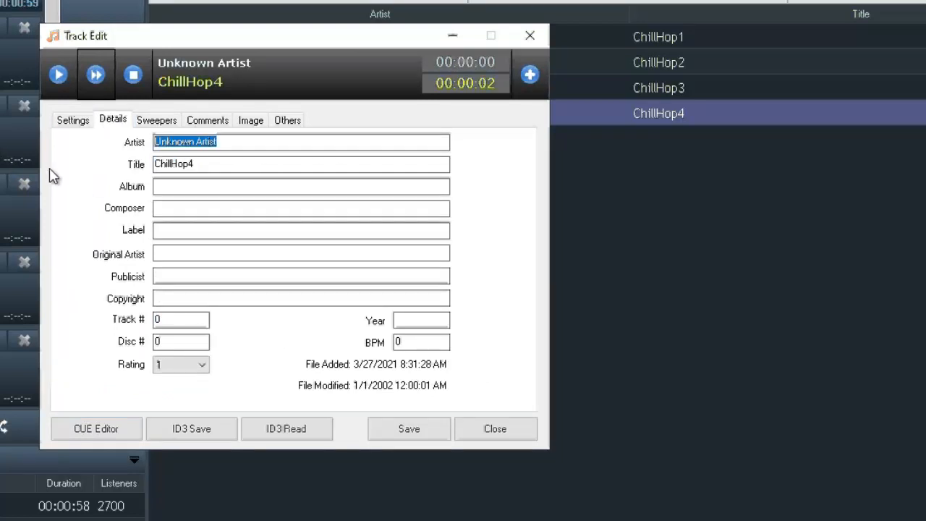
{"action": "key", "text": "ctrl+v"}
{"action": "key", "text": "ctrl+v"}
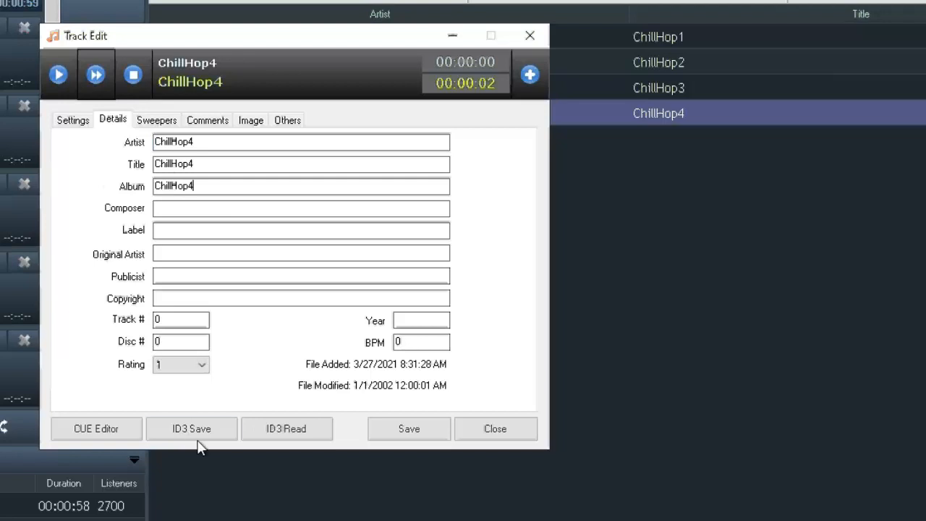
{"action": "left_click", "coordinate": [413, 438]}
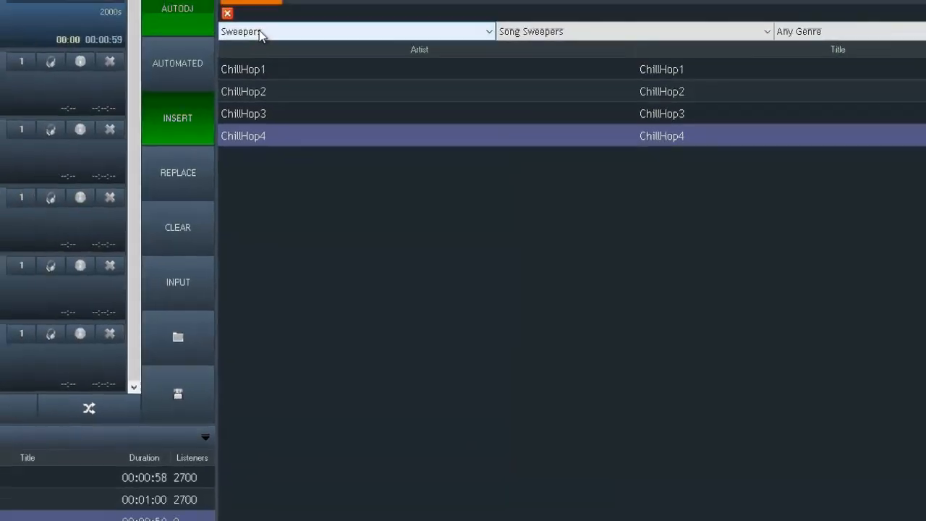
Filter the track list to show the Music category.
{"action": "left_click", "coordinate": [263, 33]}
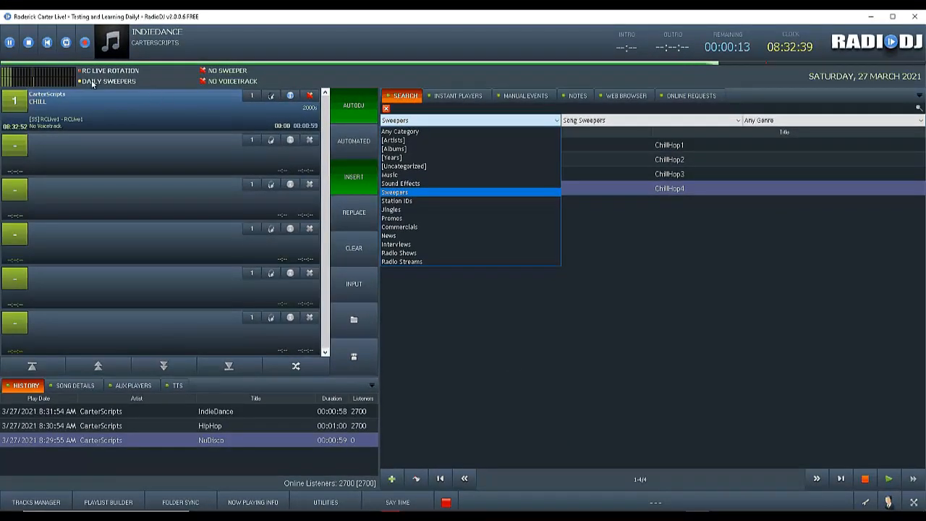
{"action": "left_click", "coordinate": [416, 133]}
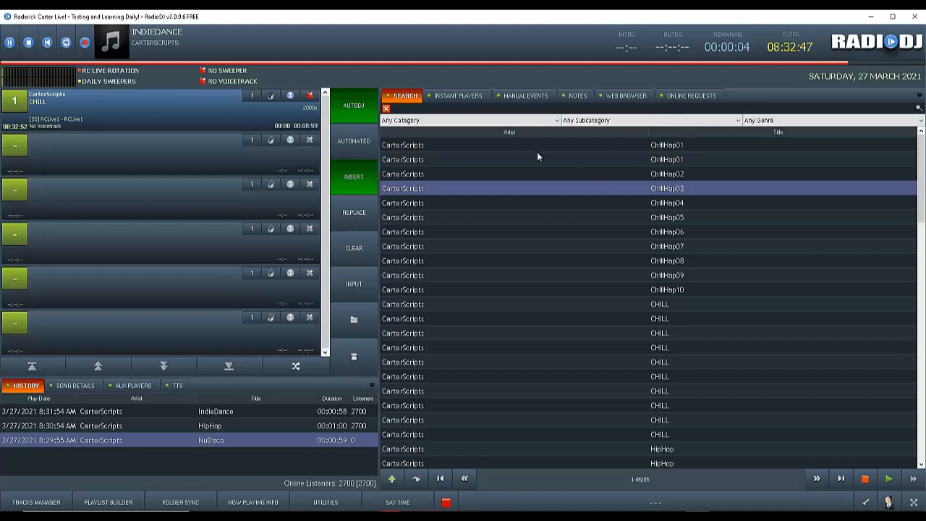
{"action": "left_click", "coordinate": [472, 121]}
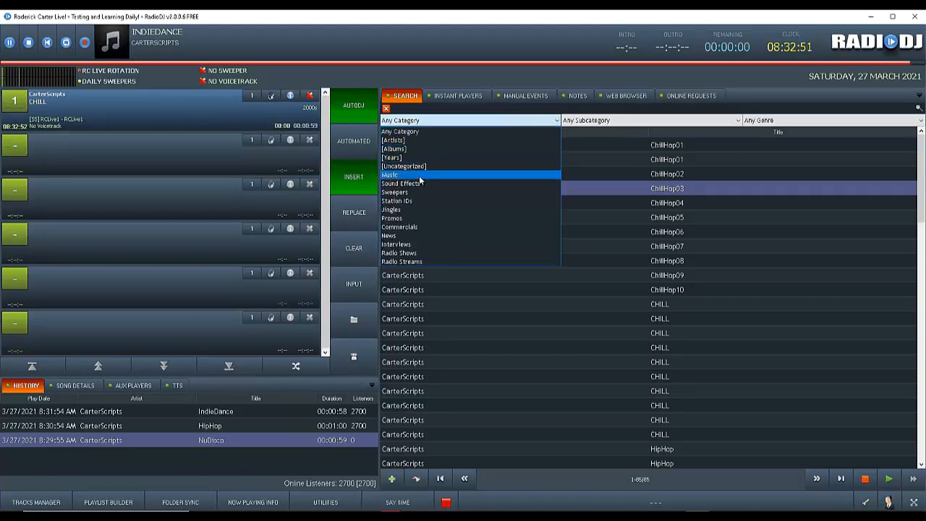
{"action": "left_click", "coordinate": [416, 175]}
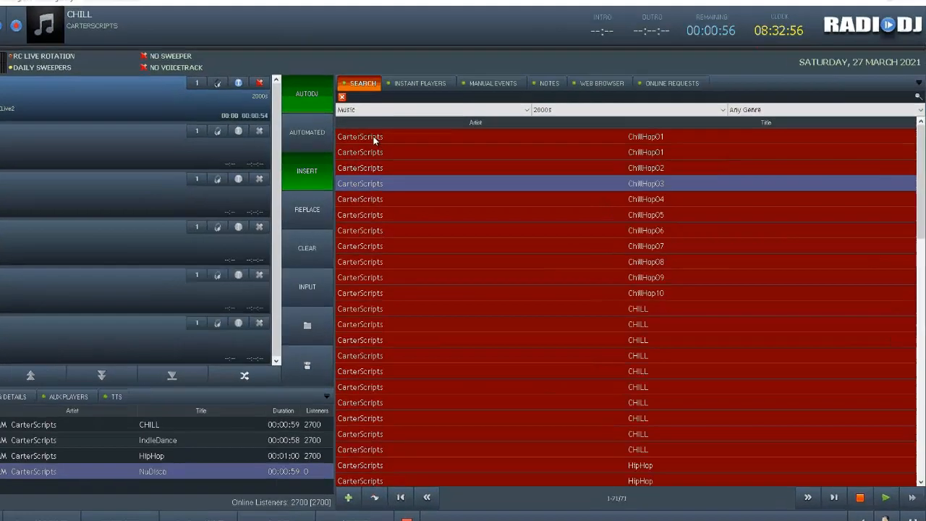
Add ChillHop1 from Song Sweepers as an active sweeper of the first ChillHop01 track and save the track.
{"action": "right_click", "coordinate": [416, 146]}
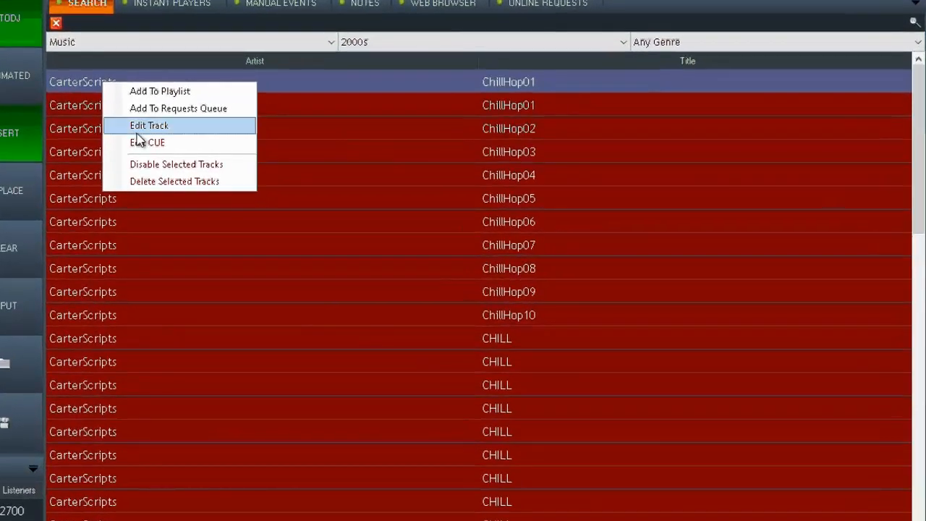
{"action": "left_click", "coordinate": [144, 126]}
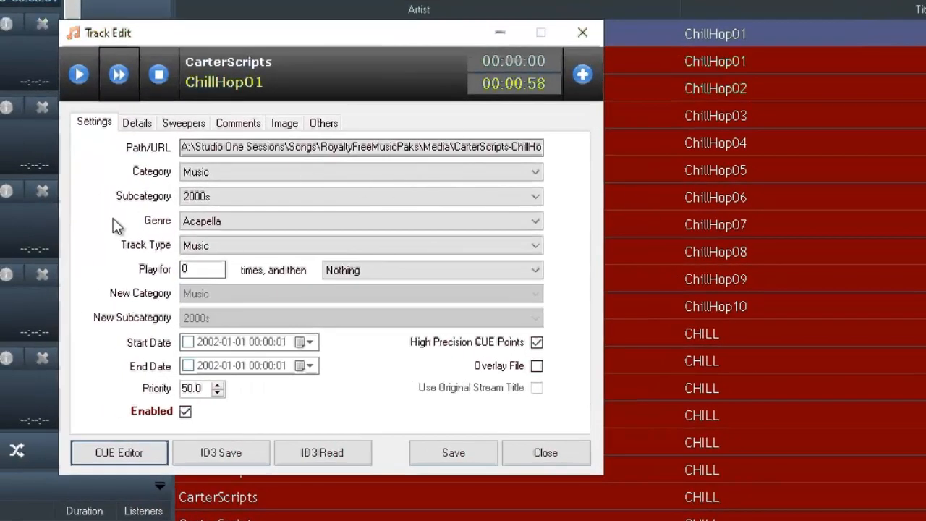
{"action": "left_click", "coordinate": [193, 127]}
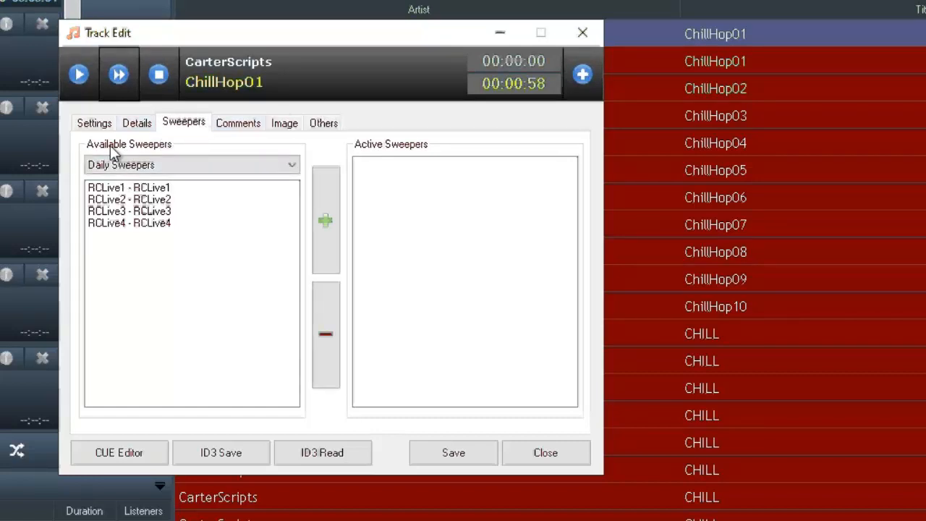
{"action": "left_click", "coordinate": [236, 169]}
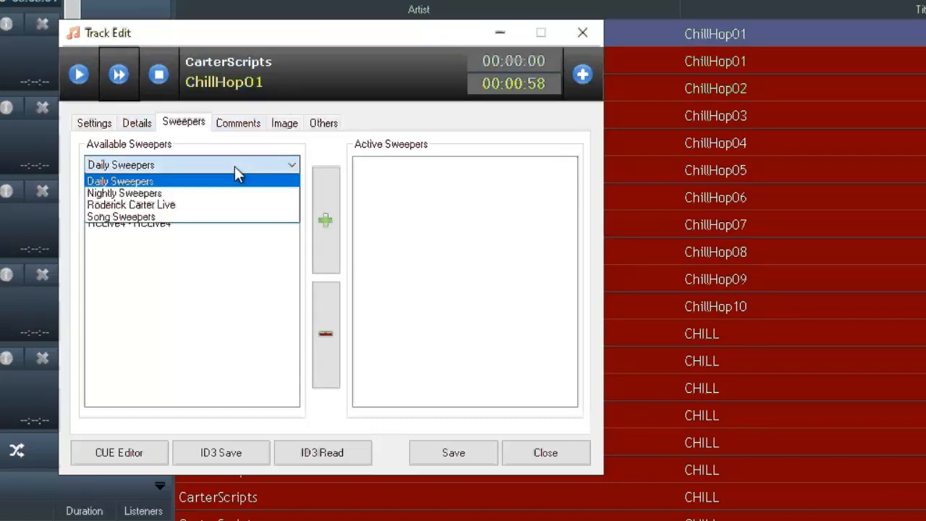
{"action": "left_click", "coordinate": [151, 217]}
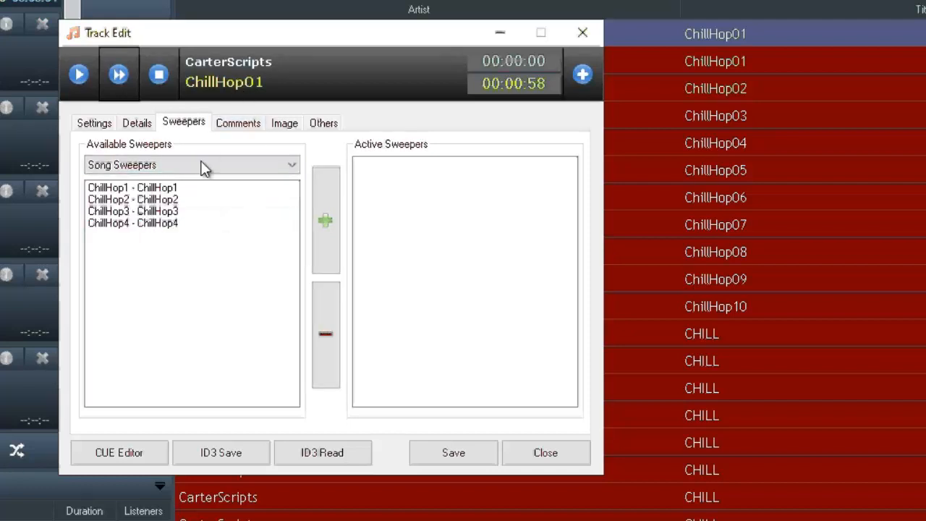
{"action": "left_click", "coordinate": [165, 187]}
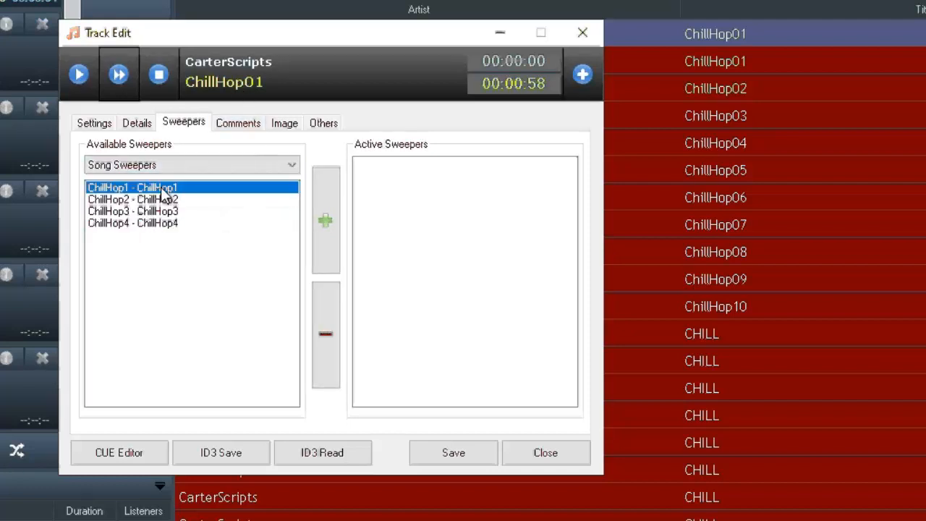
{"action": "left_click", "coordinate": [322, 225]}
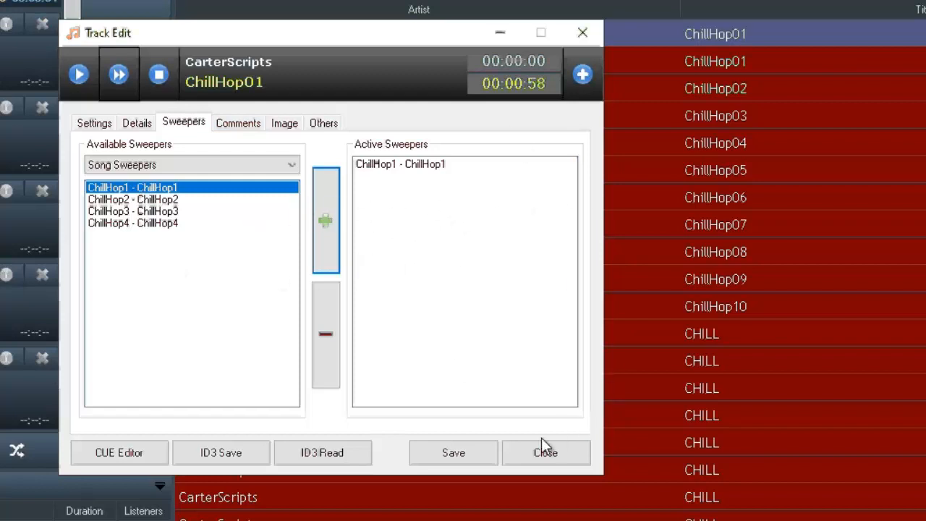
{"action": "left_click", "coordinate": [473, 455]}
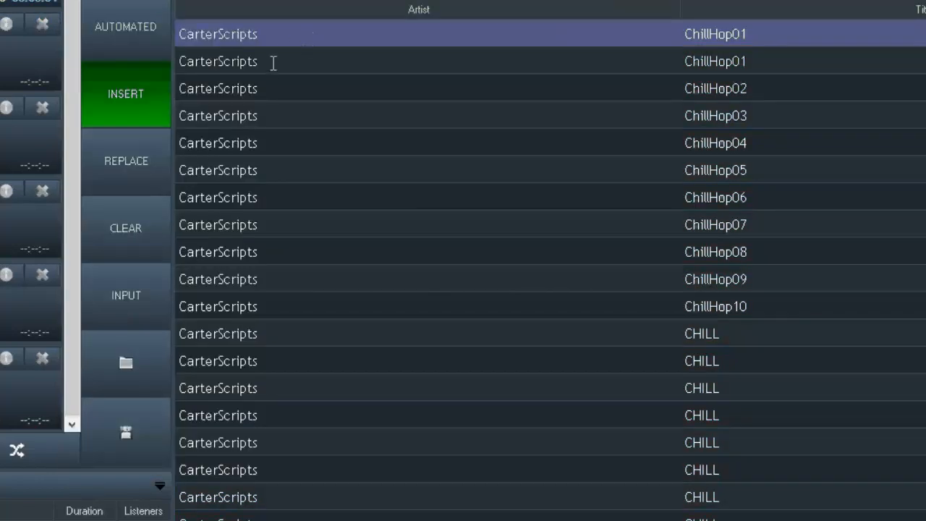
Check the second ChillHop01 track's file path, add ChillHop1 from Song Sweepers as its active sweeper, and save.
{"action": "left_click", "coordinate": [274, 64]}
{"action": "right_click", "coordinate": [275, 67]}
{"action": "left_click", "coordinate": [316, 117]}
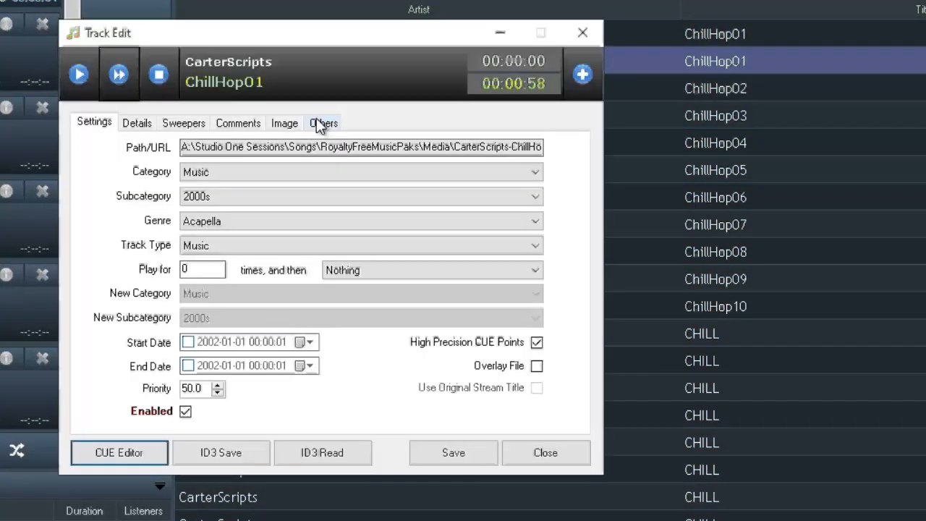
{"action": "left_click_drag", "start_coordinate": [356, 153], "coordinate": [821, 222]}
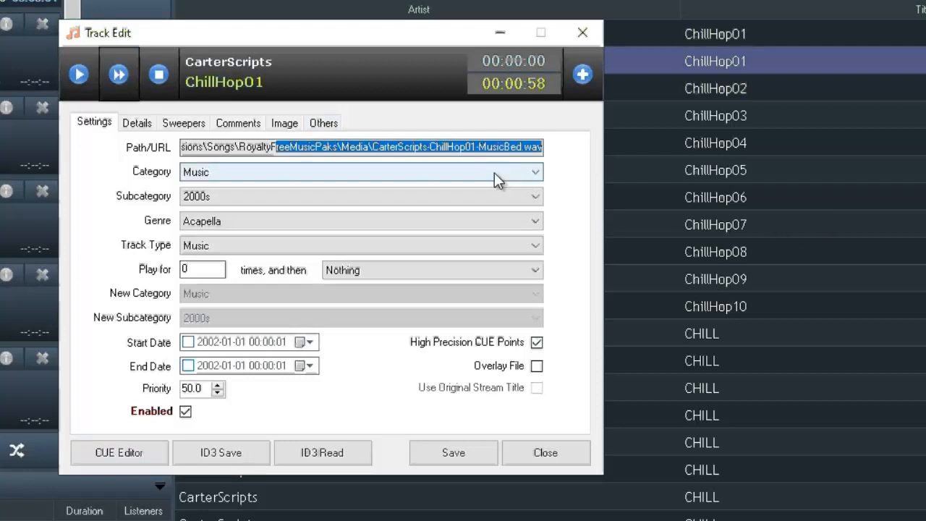
{"action": "left_click", "coordinate": [185, 126]}
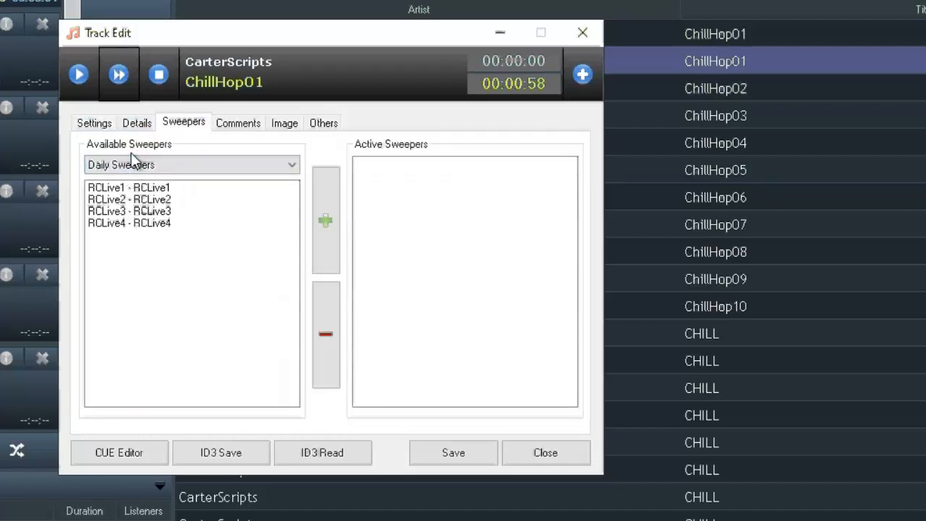
{"action": "left_click", "coordinate": [128, 165]}
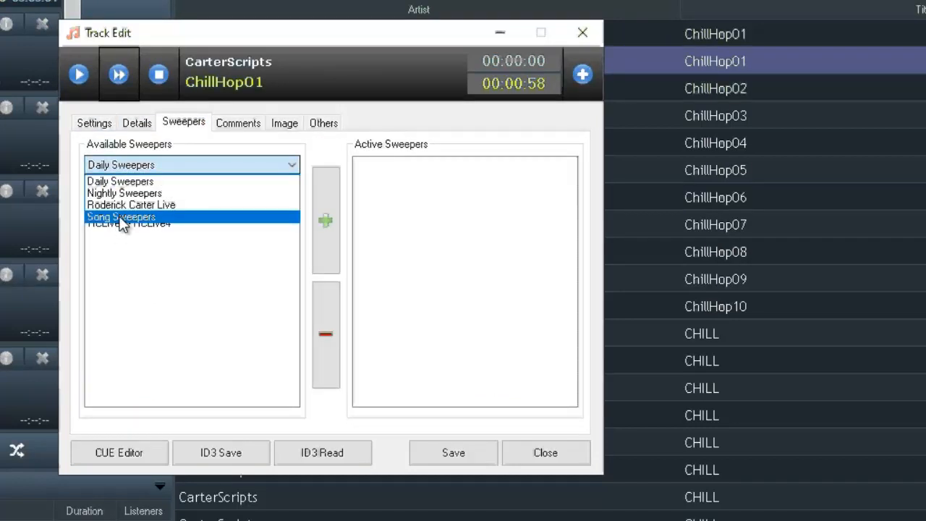
{"action": "left_click", "coordinate": [115, 215]}
{"action": "left_click", "coordinate": [145, 188]}
{"action": "left_click", "coordinate": [325, 224]}
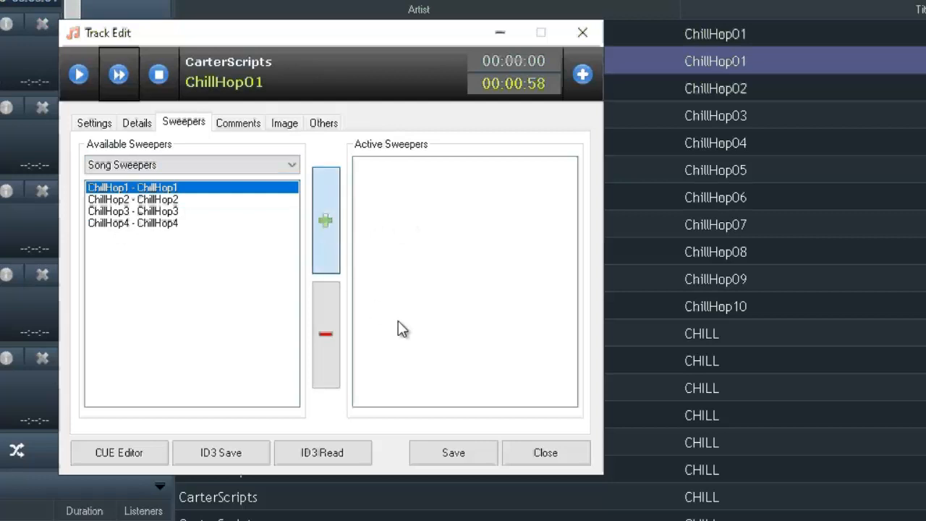
{"action": "left_click", "coordinate": [449, 452]}
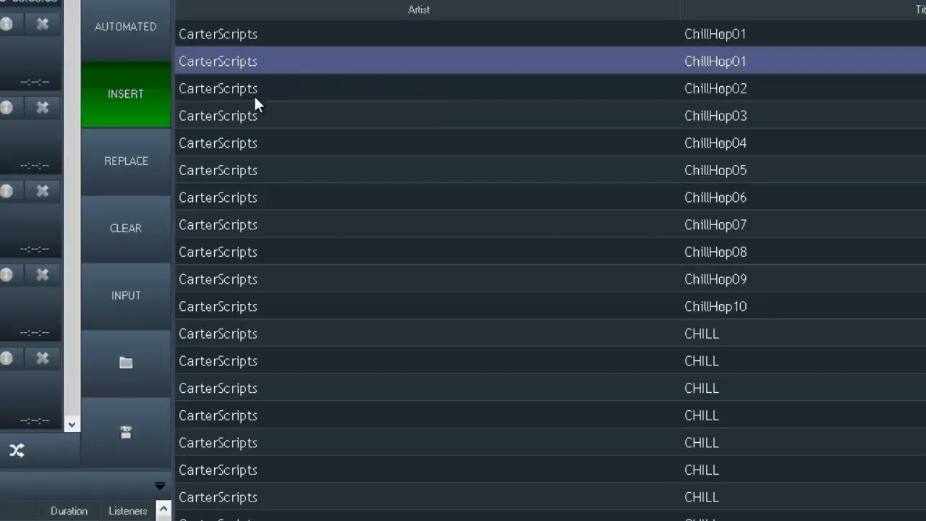
Add ChillHop2 from Song Sweepers as an active sweeper of the ChillHop02 track and save the track.
{"action": "left_click", "coordinate": [254, 98]}
{"action": "right_click", "coordinate": [254, 98]}
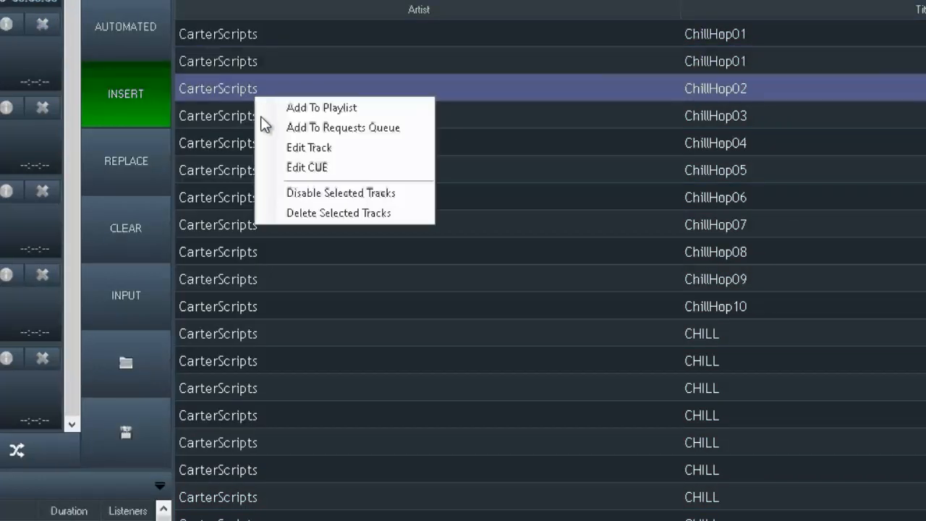
{"action": "left_click", "coordinate": [284, 151]}
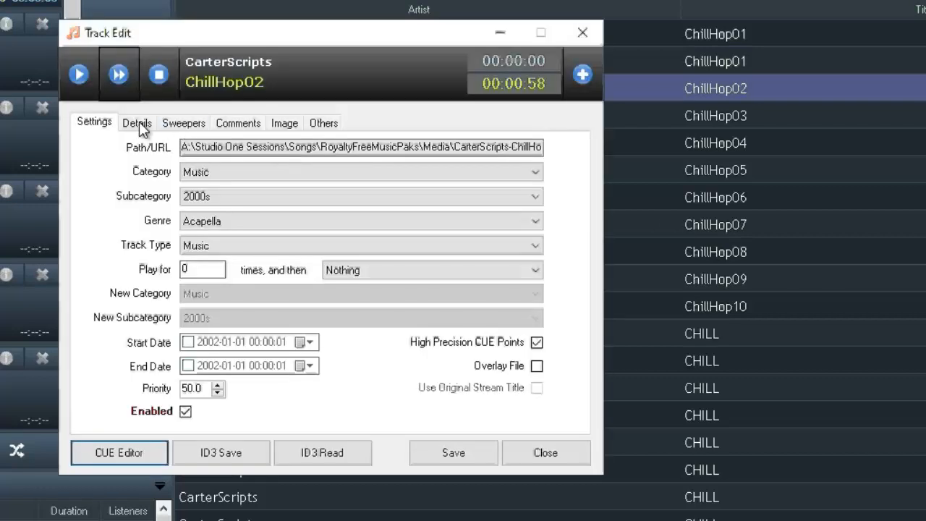
{"action": "left_click", "coordinate": [173, 125]}
{"action": "left_click", "coordinate": [116, 165]}
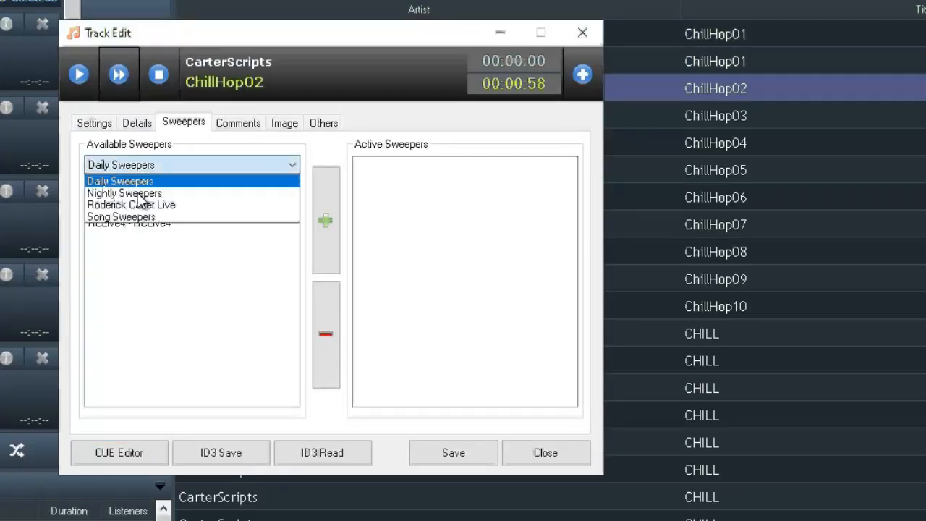
{"action": "left_click", "coordinate": [145, 218]}
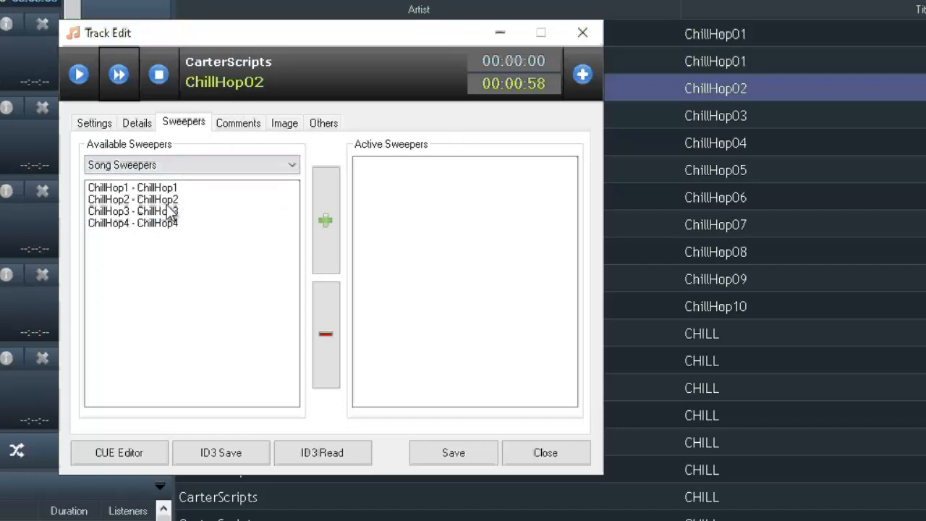
{"action": "left_click", "coordinate": [275, 200]}
{"action": "left_click", "coordinate": [330, 255]}
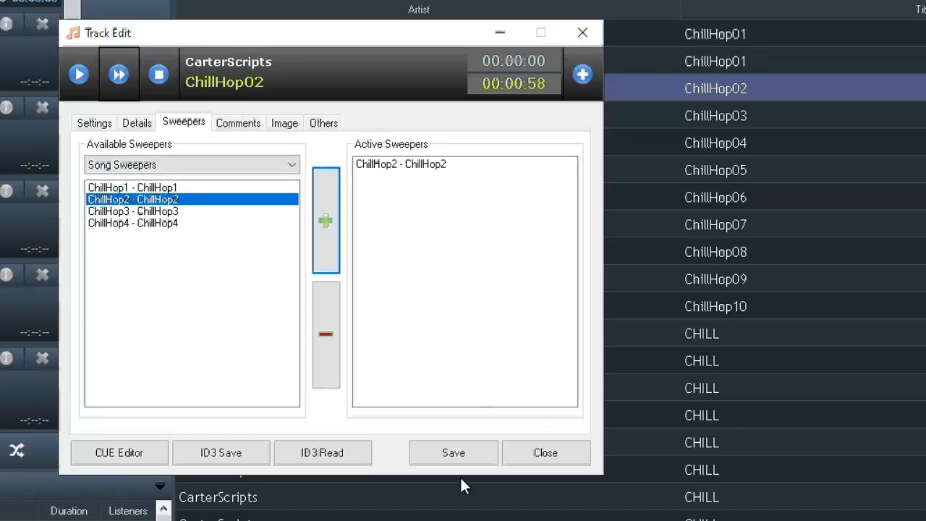
{"action": "left_click", "coordinate": [462, 449]}
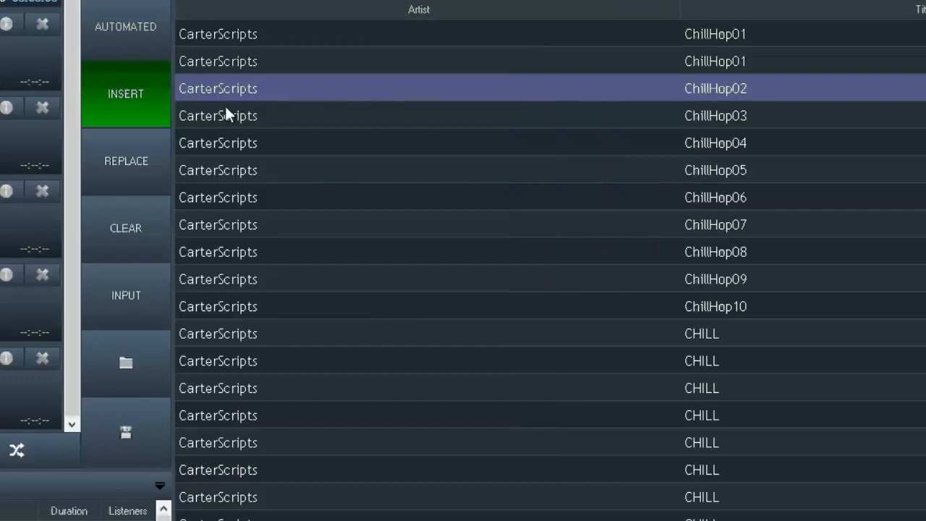
Add ChillHop3 from Song Sweepers as an active sweeper of the ChillHop03 track.
{"action": "left_click", "coordinate": [221, 115]}
{"action": "right_click", "coordinate": [222, 115]}
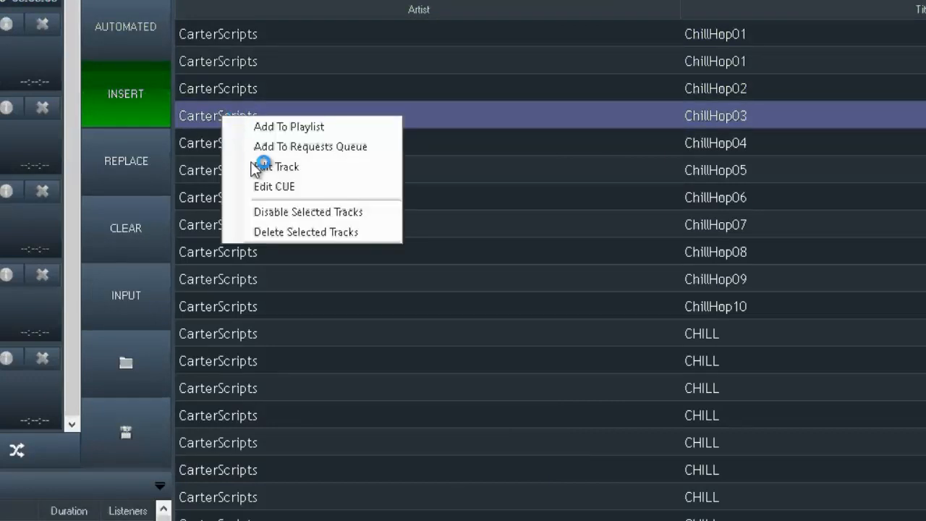
{"action": "left_click", "coordinate": [269, 167]}
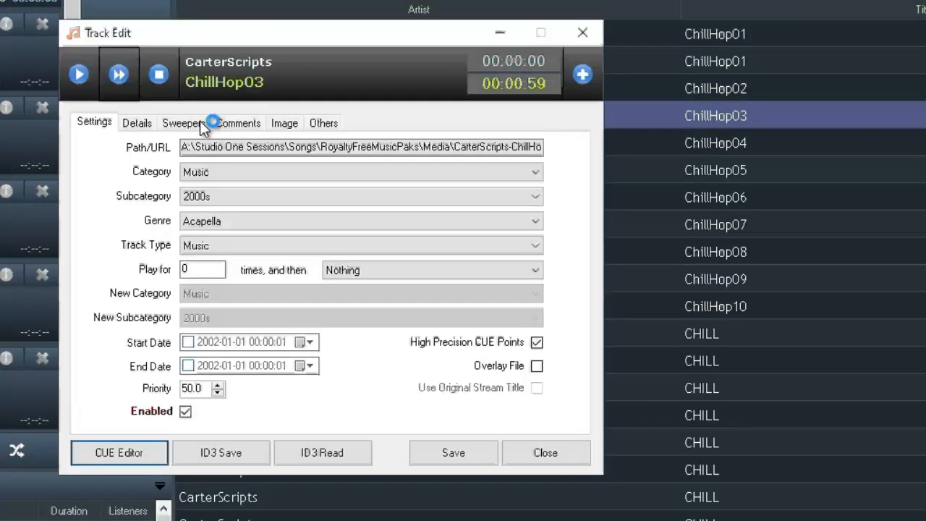
{"action": "left_click", "coordinate": [181, 123]}
{"action": "left_click", "coordinate": [153, 165]}
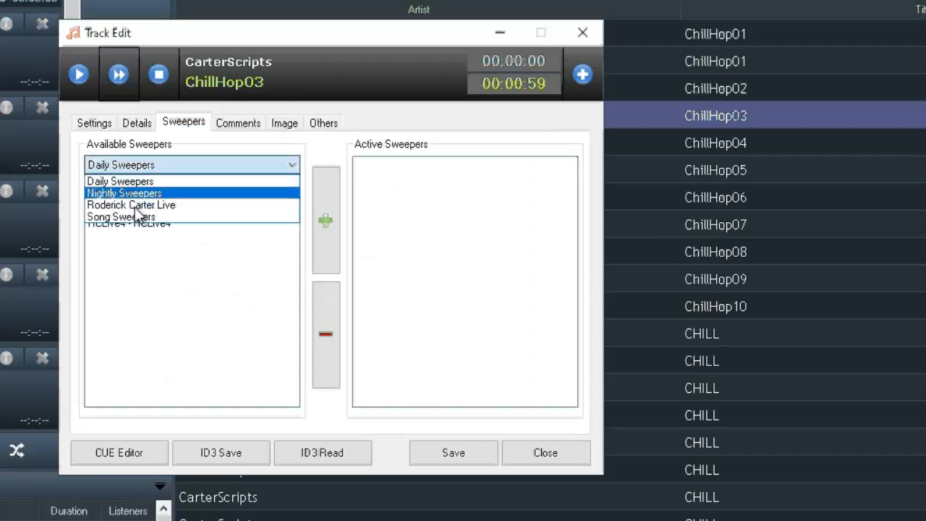
{"action": "left_click", "coordinate": [131, 216]}
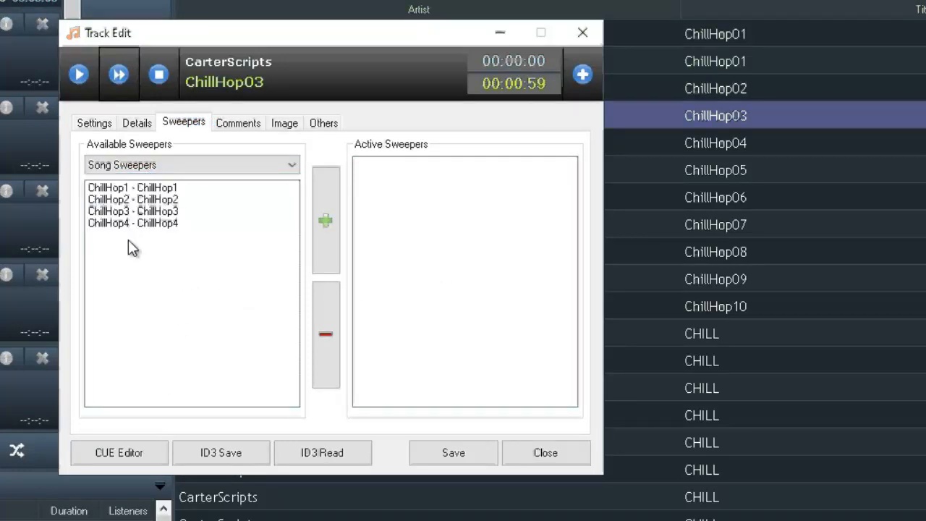
{"action": "left_click", "coordinate": [174, 213]}
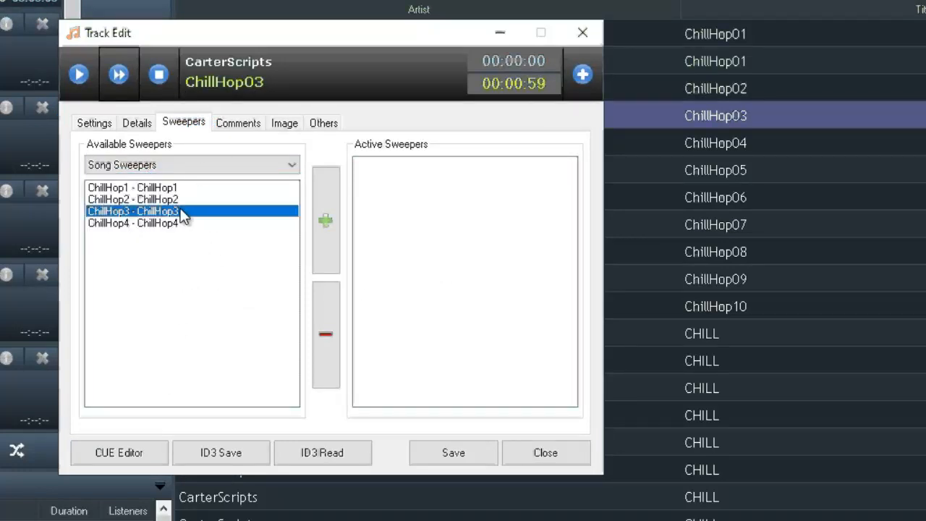
{"action": "left_click", "coordinate": [326, 226]}
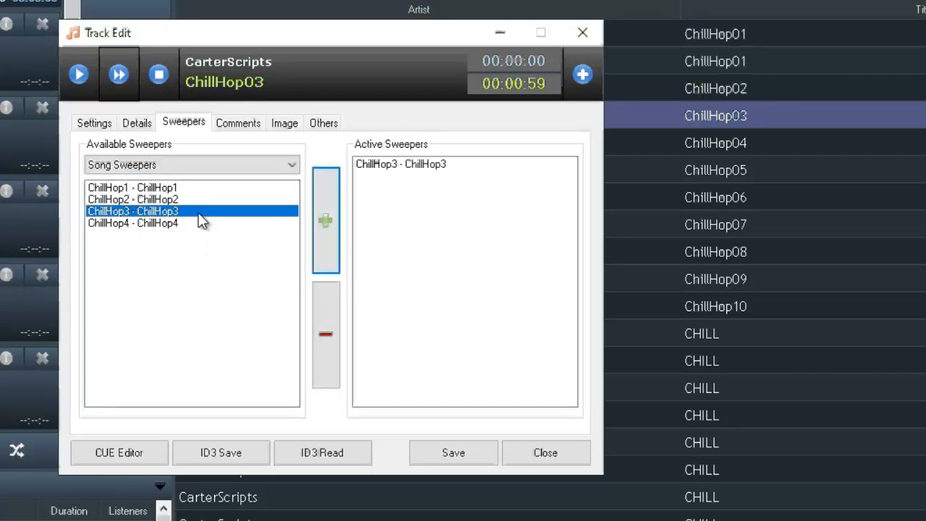
{"action": "left_click", "coordinate": [160, 226]}
{"action": "left_click", "coordinate": [326, 225]}
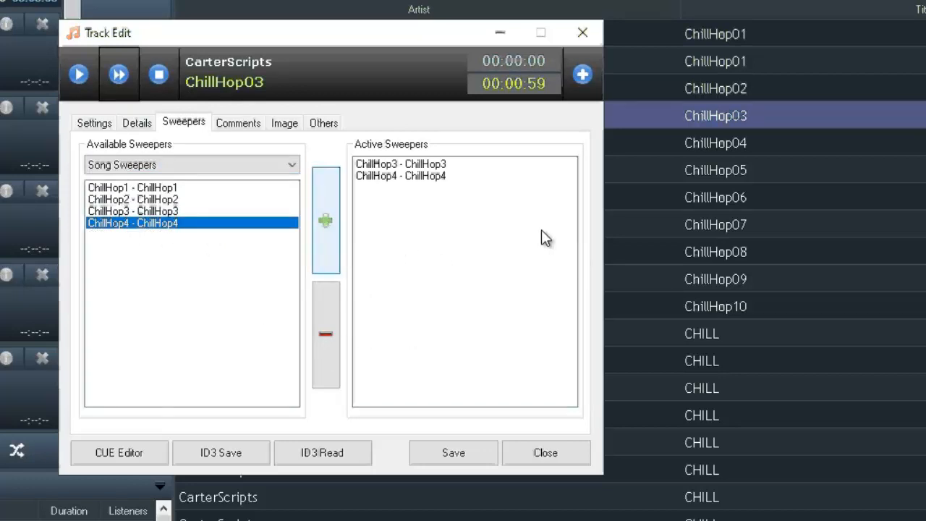
{"action": "left_click", "coordinate": [429, 177]}
{"action": "left_click", "coordinate": [324, 342]}
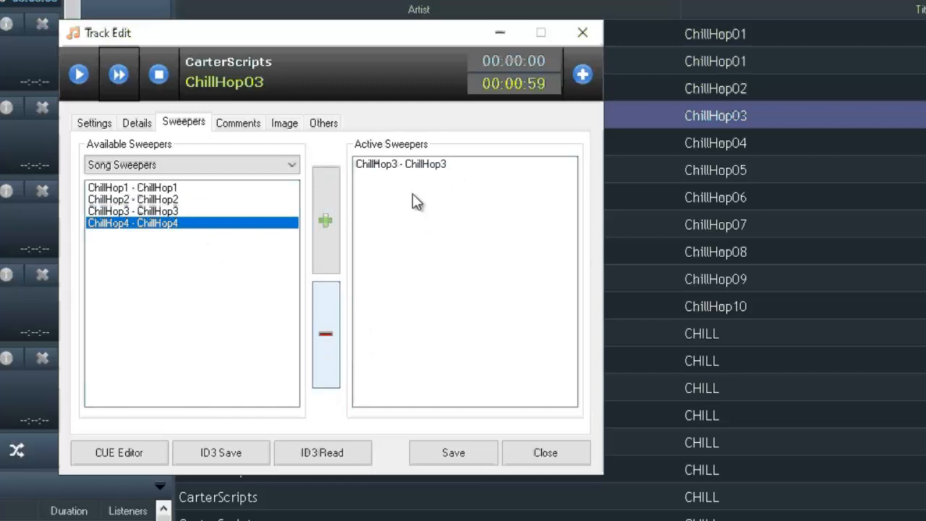
Save the ChillHop03 track with its active sweeper assignment.
{"action": "left_click", "coordinate": [452, 447]}
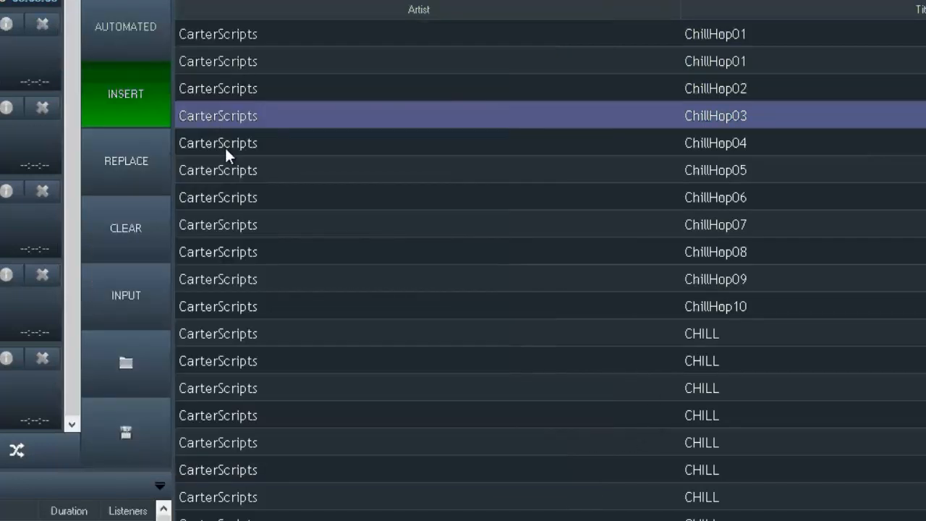
Add ChillHop4 from Song Sweepers as an active sweeper of the ChillHop04 track and save the track.
{"action": "left_click", "coordinate": [225, 148]}
{"action": "right_click", "coordinate": [225, 147]}
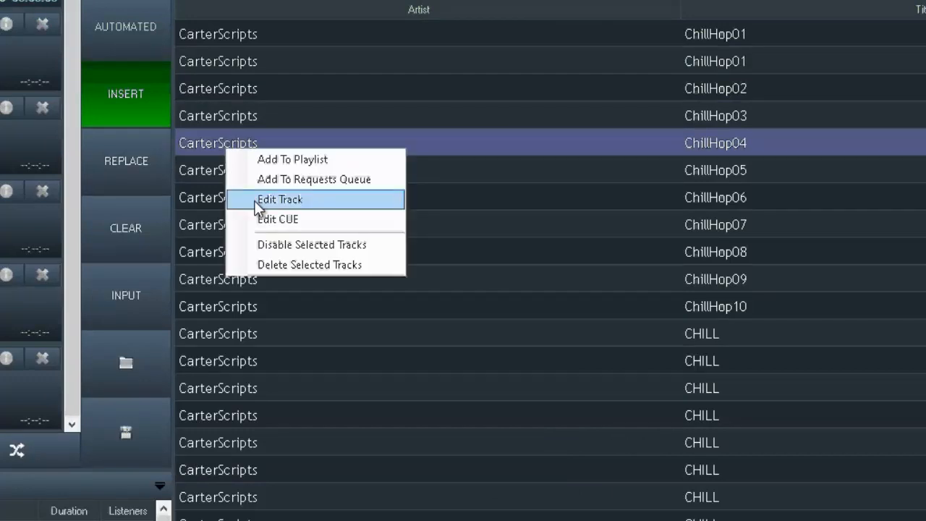
{"action": "left_click", "coordinate": [279, 200]}
{"action": "left_click", "coordinate": [181, 122]}
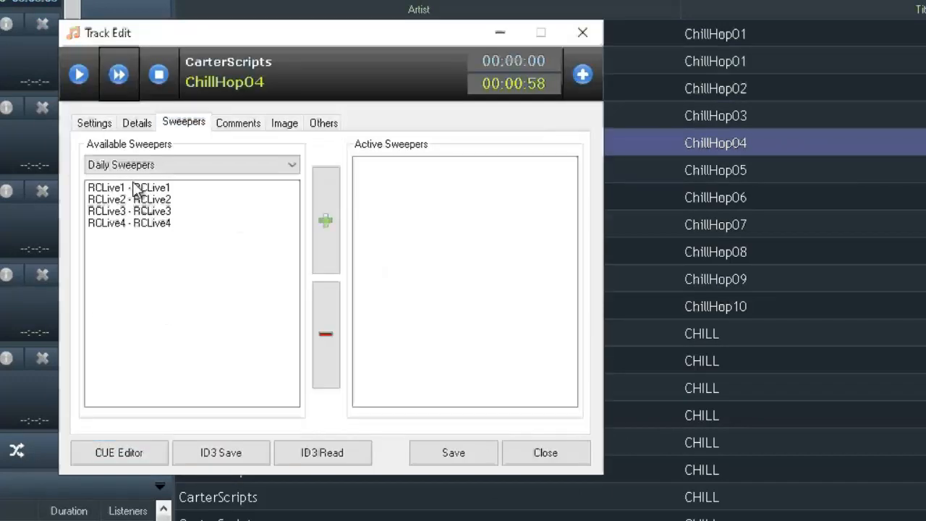
{"action": "left_click", "coordinate": [132, 168]}
{"action": "left_click", "coordinate": [126, 218]}
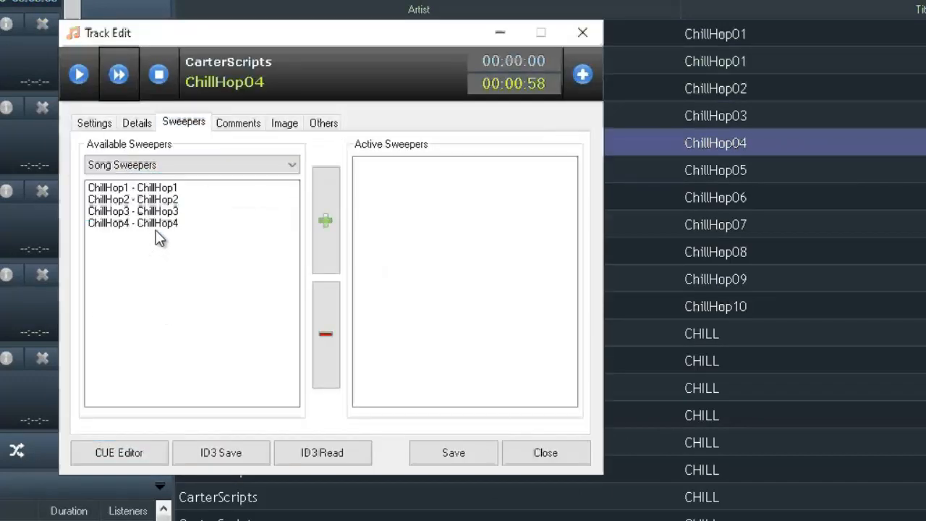
{"action": "left_click", "coordinate": [162, 224]}
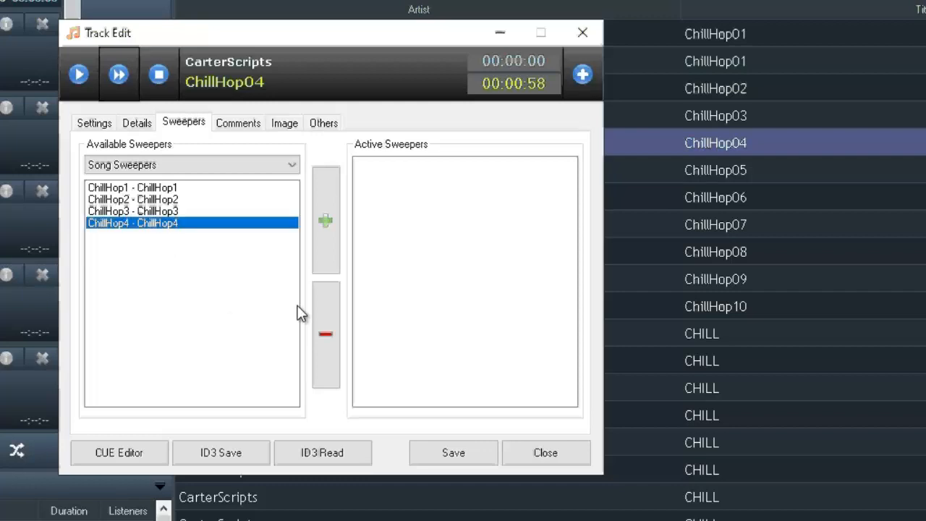
{"action": "left_click", "coordinate": [330, 222]}
{"action": "left_click", "coordinate": [438, 454]}
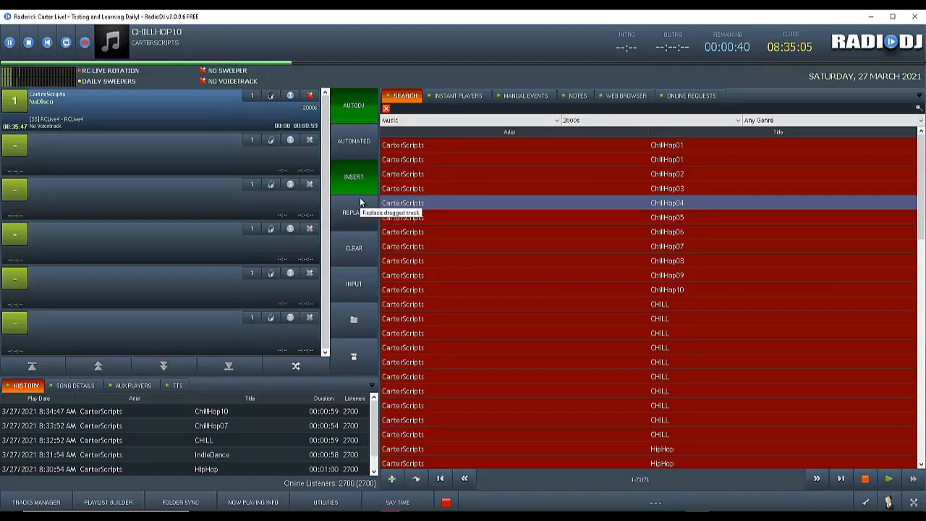
Queue the first ChillHop01 track, turn on adding tracks with a sweeper, and queue ChillHop04 in the playlist.
{"action": "left_click_drag", "start_coordinate": [419, 207], "coordinate": [424, 216]}
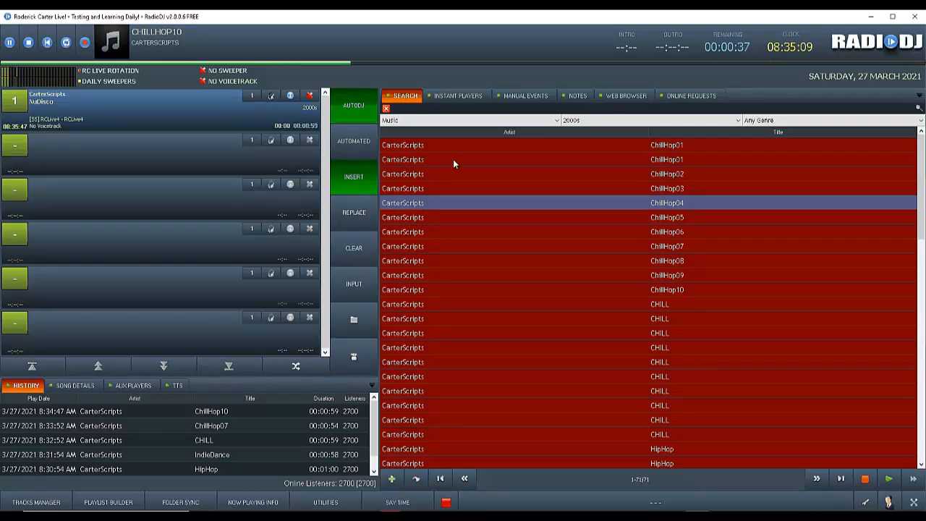
{"action": "left_click_drag", "start_coordinate": [464, 144], "coordinate": [170, 150]}
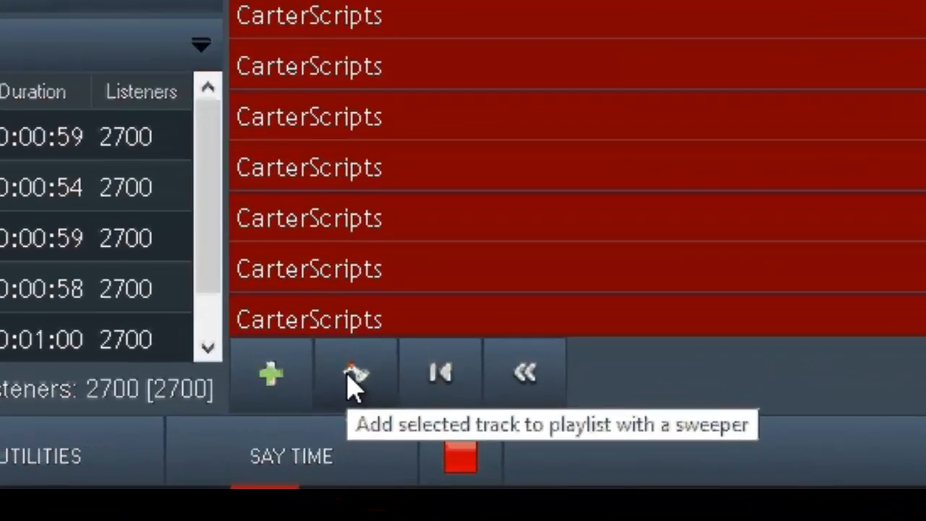
{"action": "left_click", "coordinate": [356, 384]}
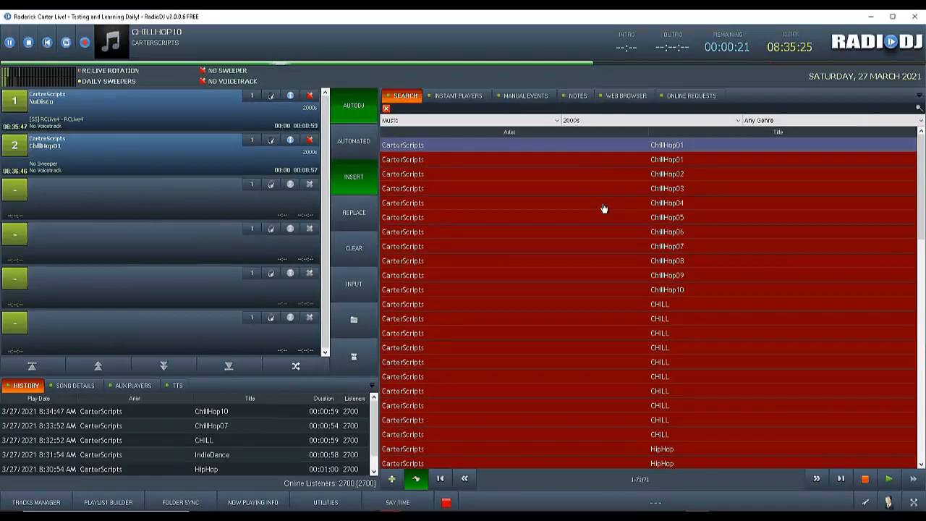
{"action": "left_click", "coordinate": [604, 207]}
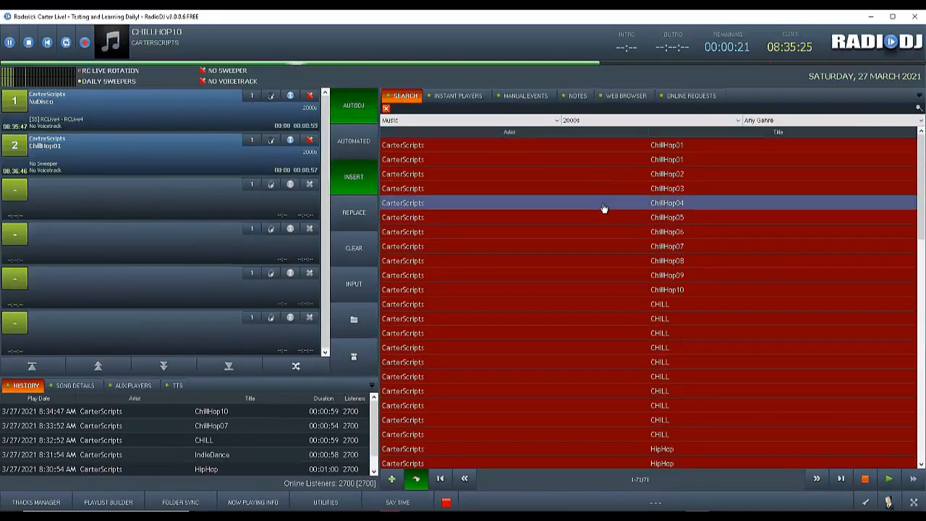
{"action": "left_click_drag", "start_coordinate": [202, 189], "coordinate": [202, 191]}
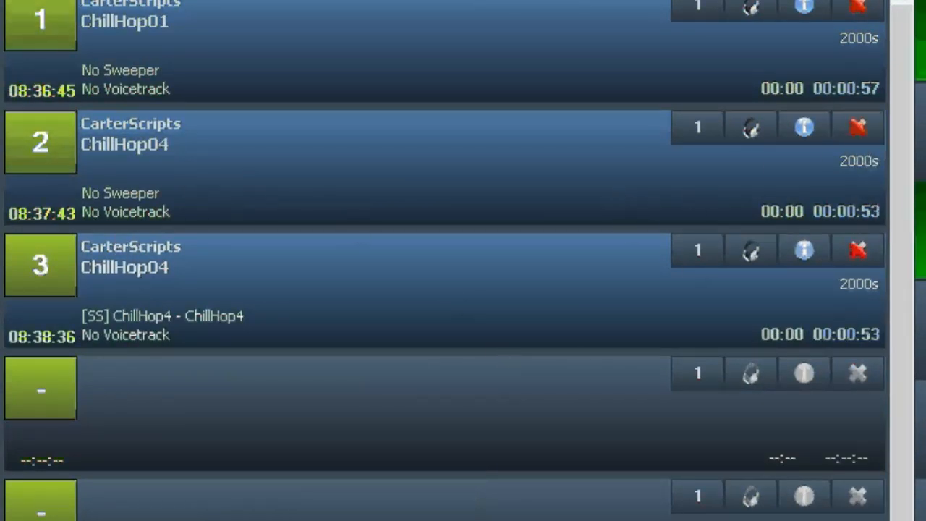
{"action": "left_click", "coordinate": [925, 463]}
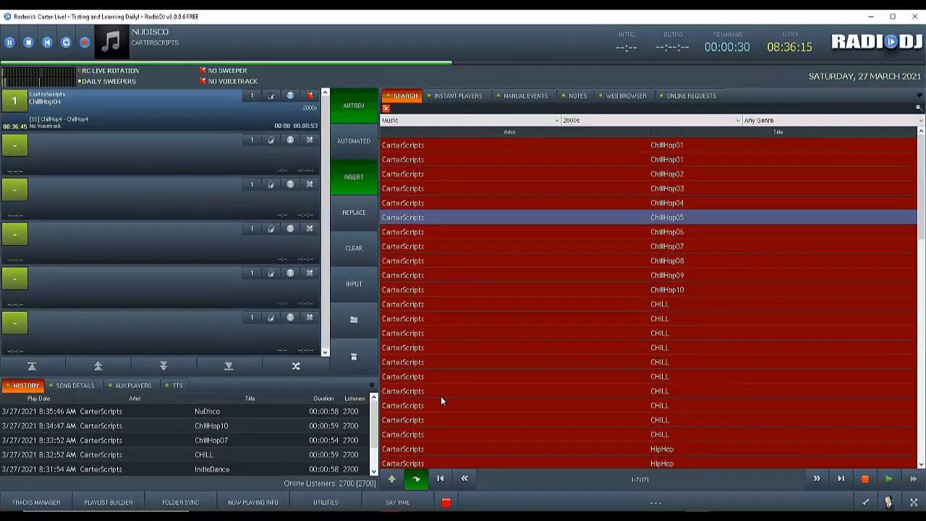
Add ChillHop08 to the playlist, and play the queued IndieDance, CHILL and HipHop tracks in turn to test the sweepers.
{"action": "left_click", "coordinate": [672, 262]}
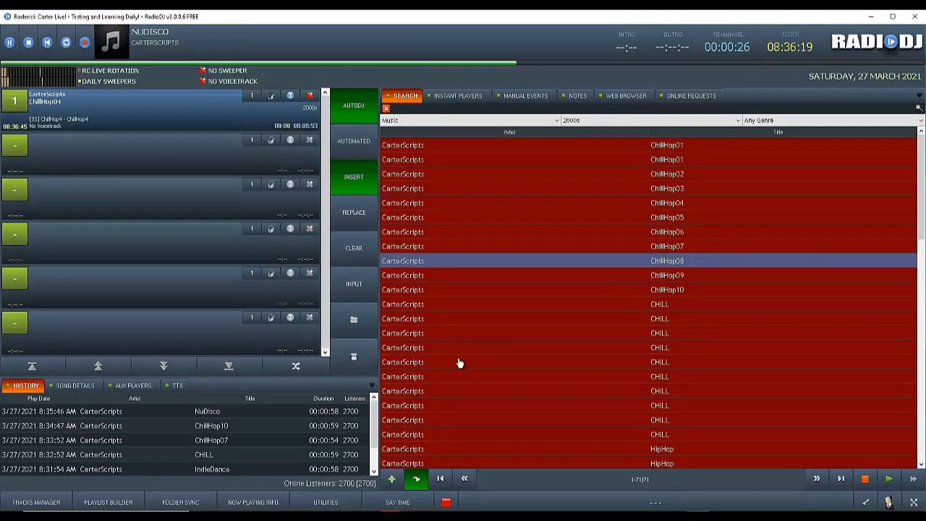
{"action": "left_click", "coordinate": [391, 481]}
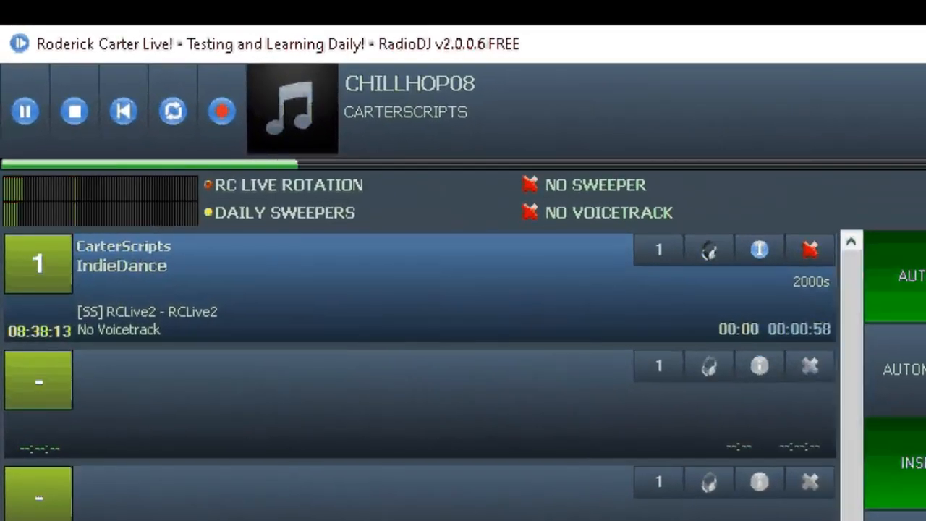
{"action": "left_click", "coordinate": [39, 268]}
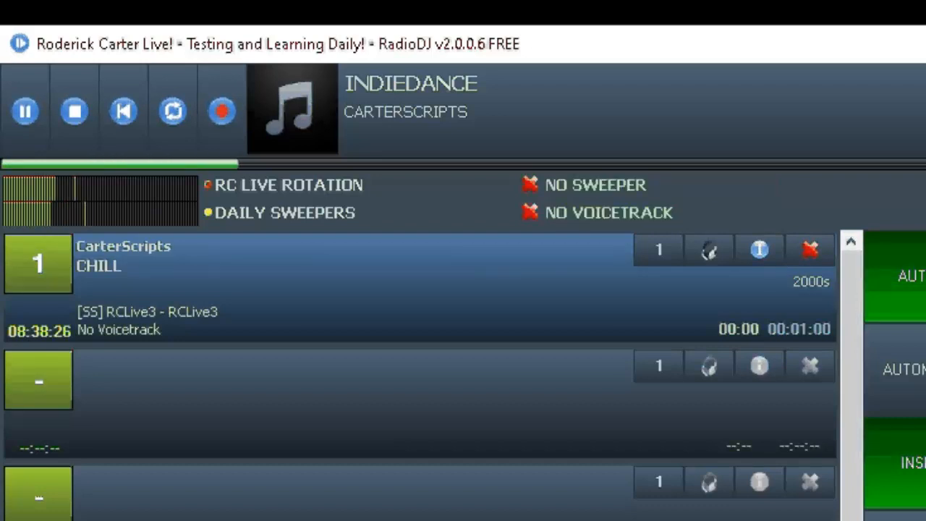
{"action": "left_click", "coordinate": [36, 272]}
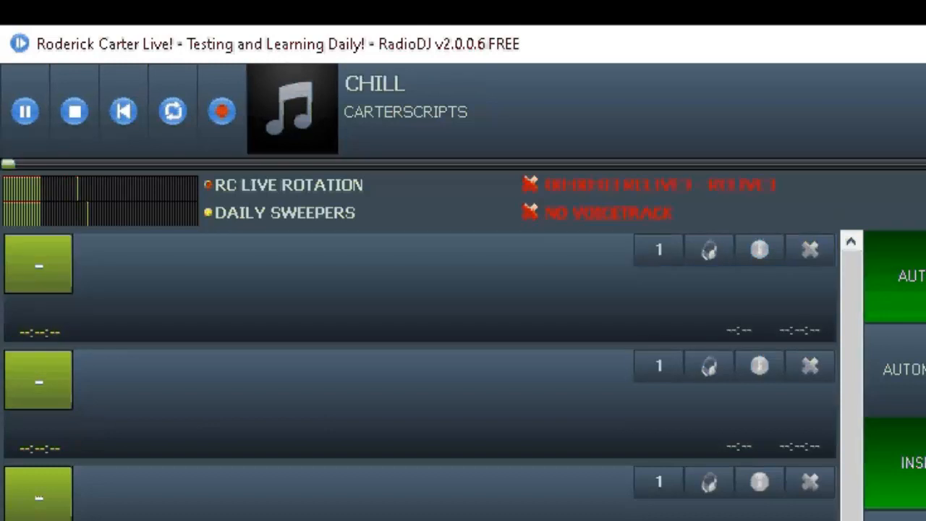
{"action": "left_click", "coordinate": [21, 275]}
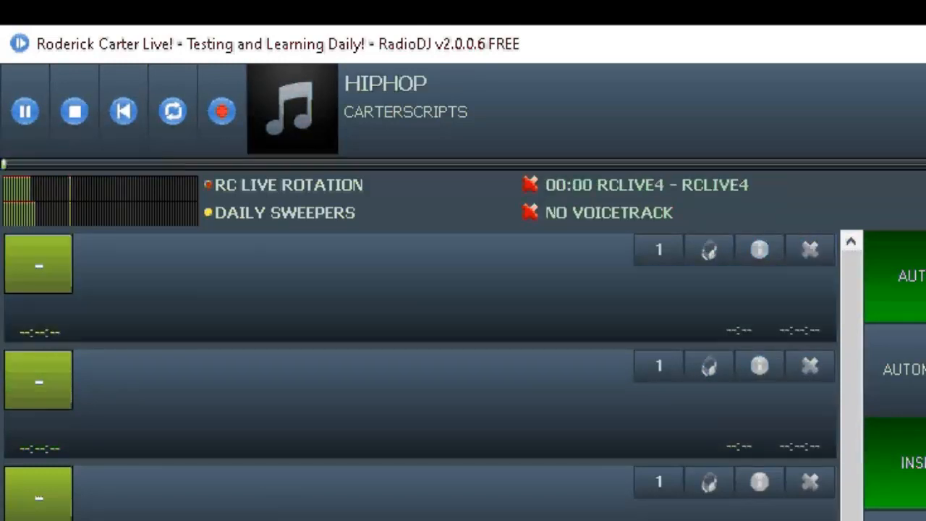
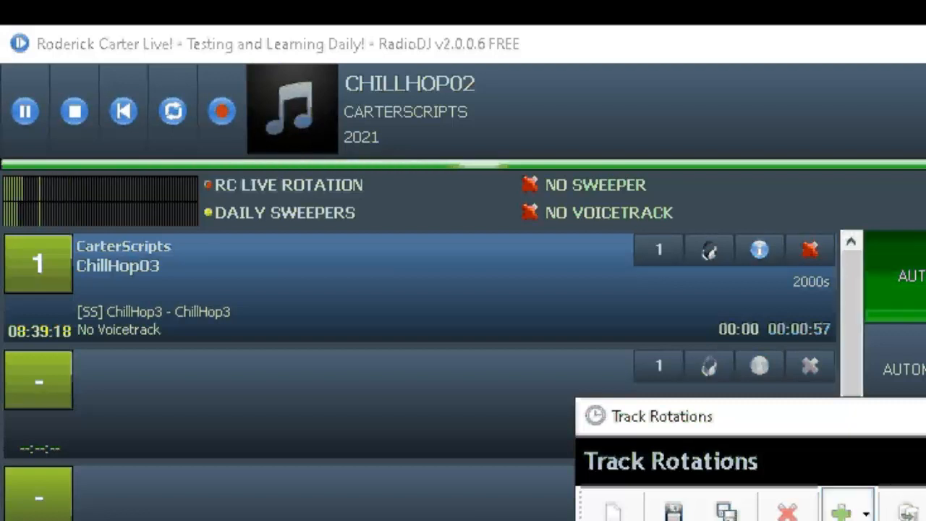
Check a track rotation rule's properties and close the rotation and configuration windows.
{"action": "left_click", "coordinate": [845, 510]}
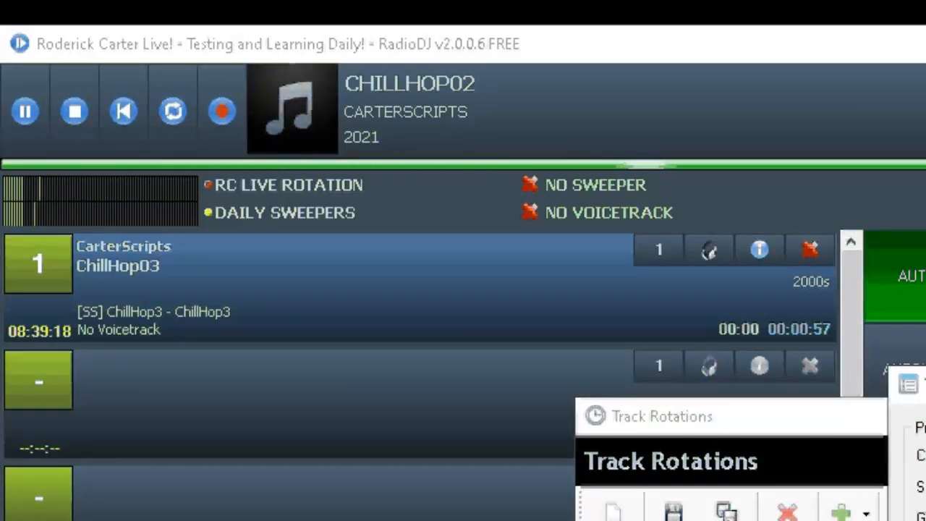
{"action": "key", "text": "Escape"}
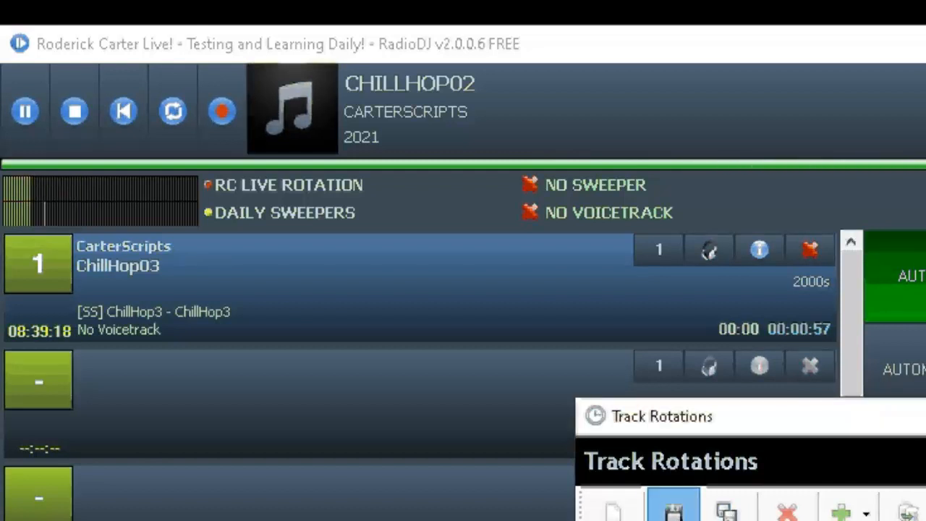
{"action": "key", "text": "Escape"}
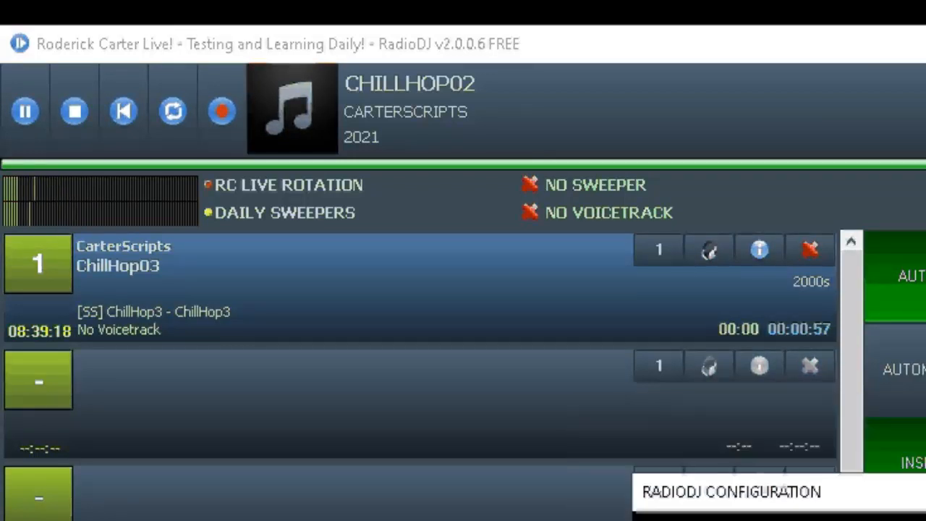
{"action": "key", "text": "Escape"}
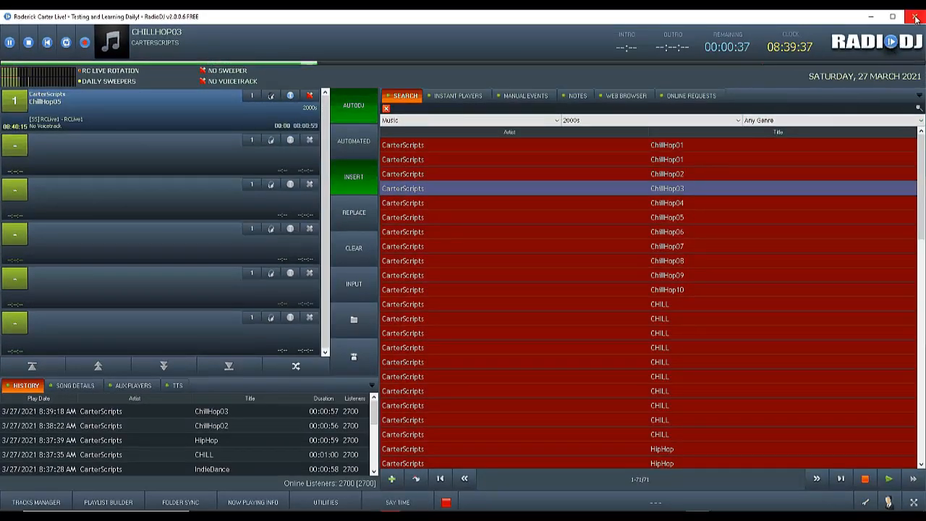
Exit RadioDJ and copy logo.png from the Logo BkUp folder inside RadioDJv2006.
{"action": "left_click", "coordinate": [915, 17]}
{"action": "left_click", "coordinate": [460, 296]}
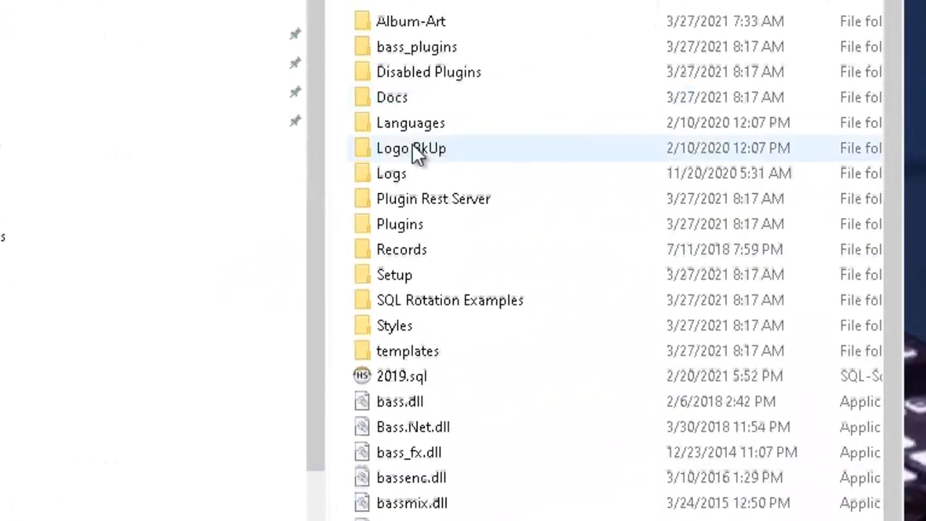
{"action": "double_click", "coordinate": [418, 155]}
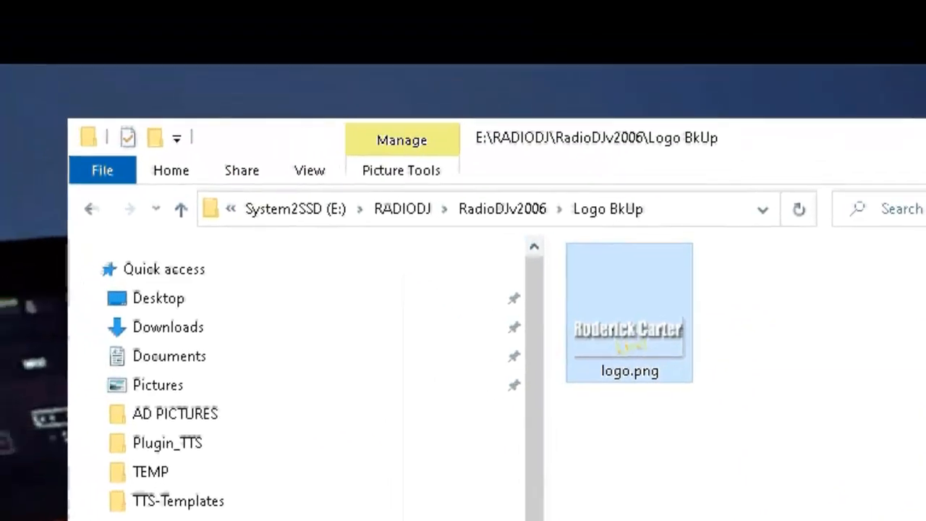
{"action": "right_click", "coordinate": [636, 337]}
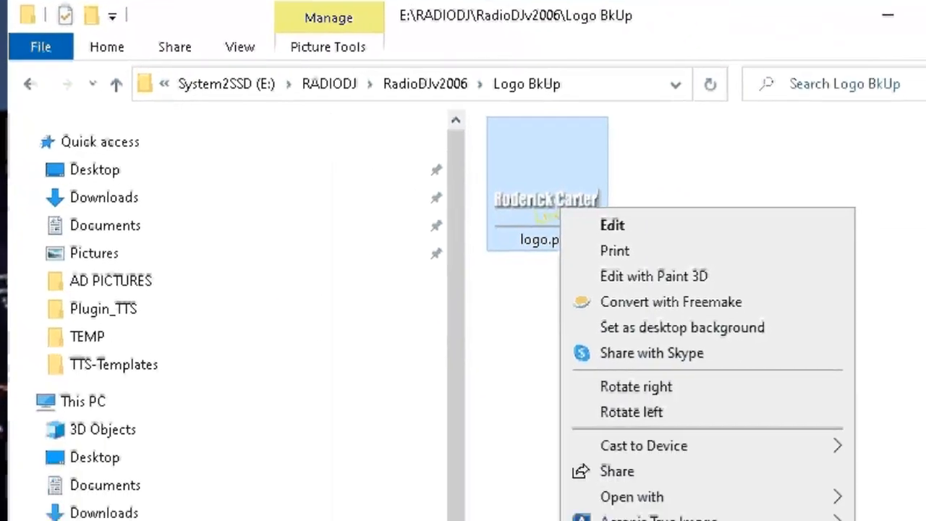
{"action": "left_click", "coordinate": [498, 465]}
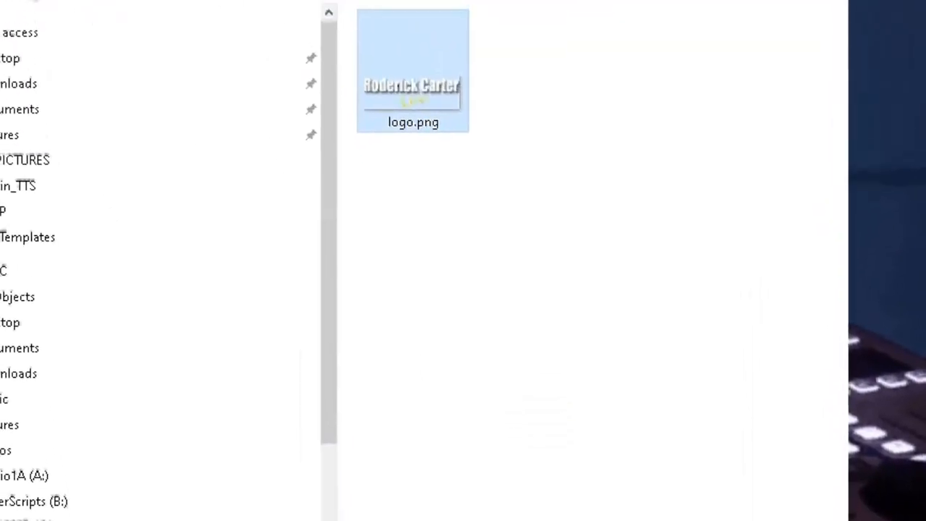
Paste logo.png into the RadioDJv2006 folder, replacing the existing file, and relaunch RadioDJ.
{"action": "left_click", "coordinate": [27, 32]}
{"action": "right_click", "coordinate": [412, 481]}
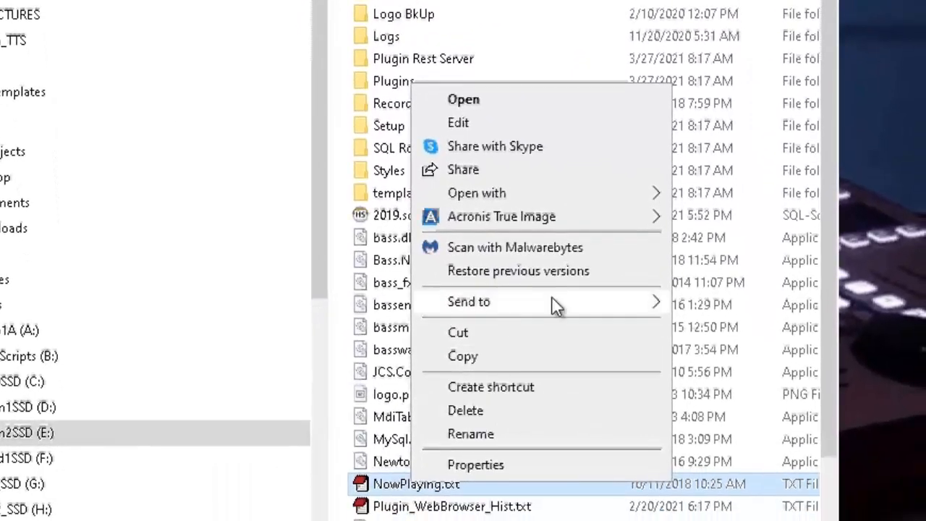
{"action": "left_click", "coordinate": [598, 520]}
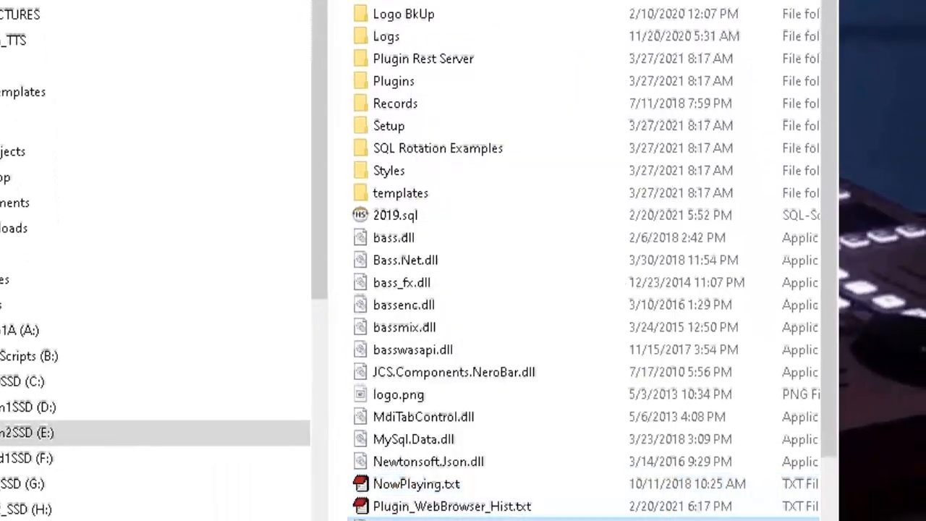
{"action": "key", "text": "ctrl+v"}
{"action": "left_click", "coordinate": [259, 172]}
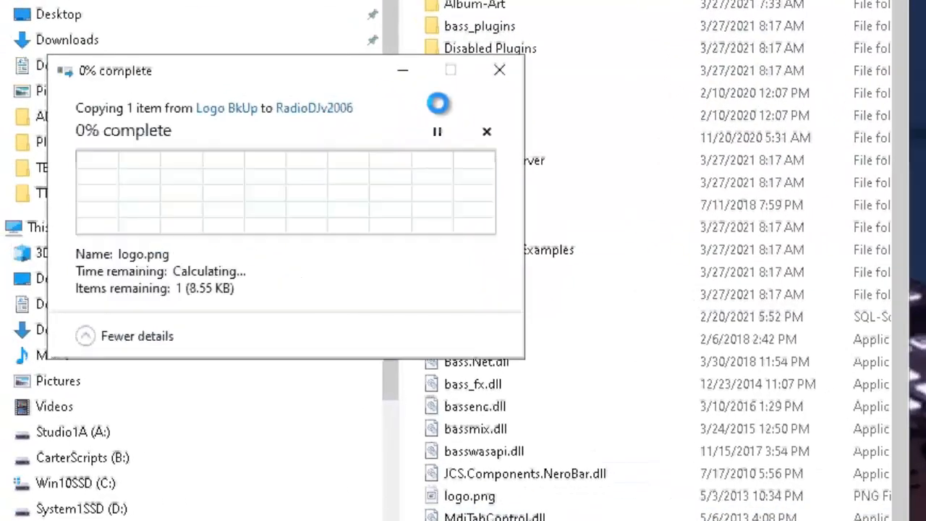
{"action": "scroll", "coordinate": [508, 443], "scroll_direction": "down", "scroll_amount": 4}
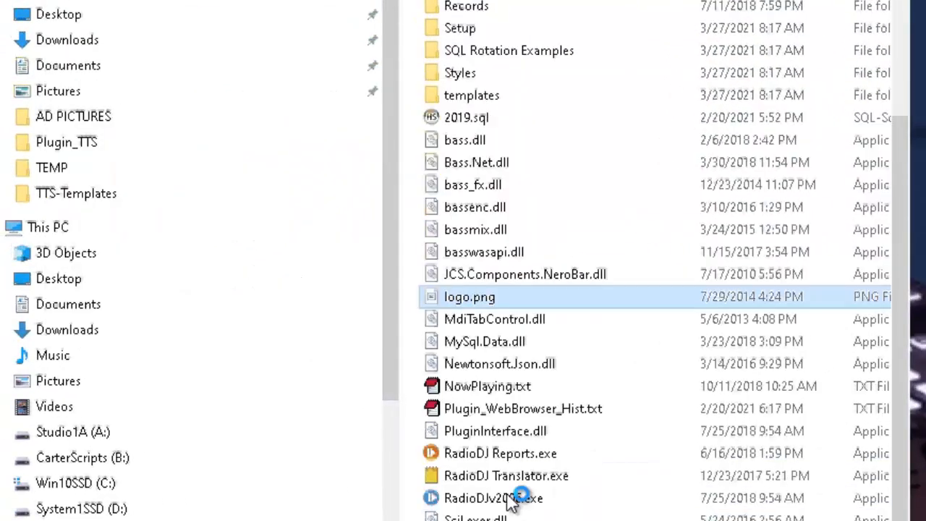
{"action": "left_click", "coordinate": [539, 430]}
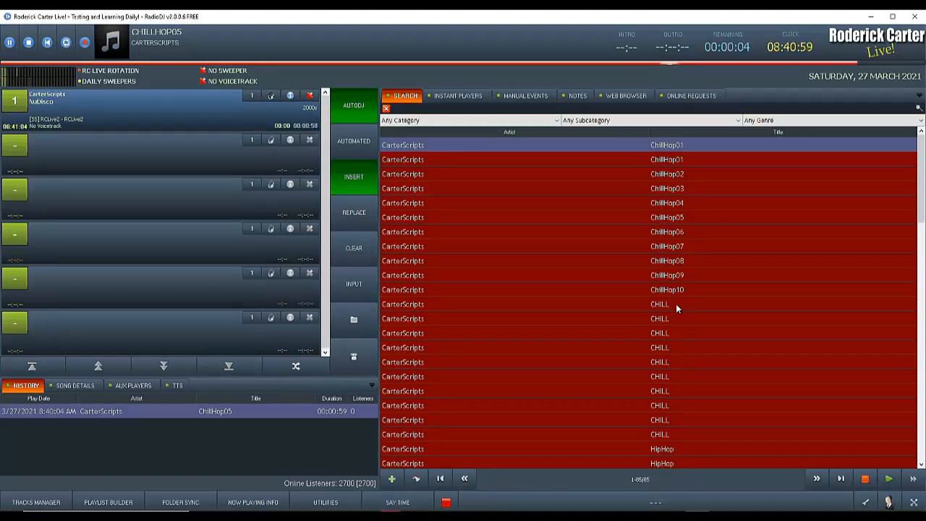
Review the ChillHop04 track's edit settings and close them.
{"action": "left_click", "coordinate": [417, 204]}
{"action": "right_click", "coordinate": [418, 204]}
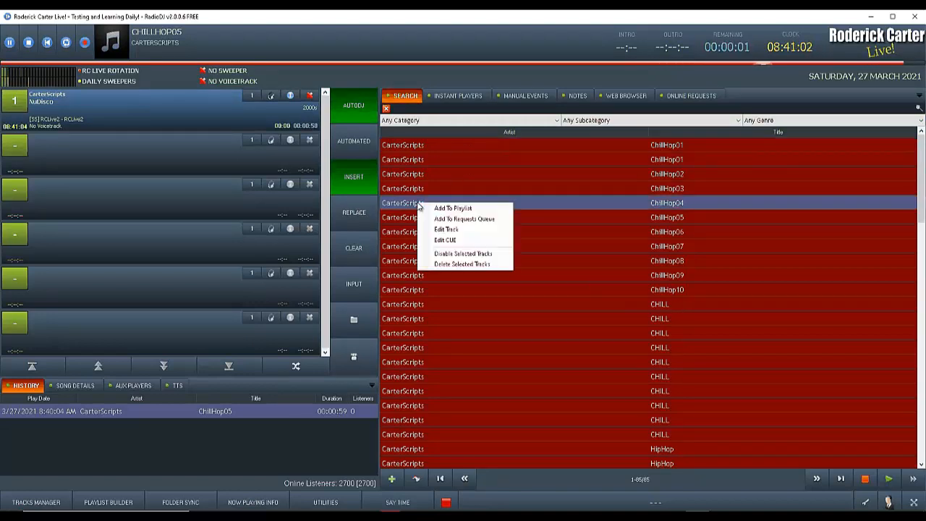
{"action": "left_click", "coordinate": [451, 230]}
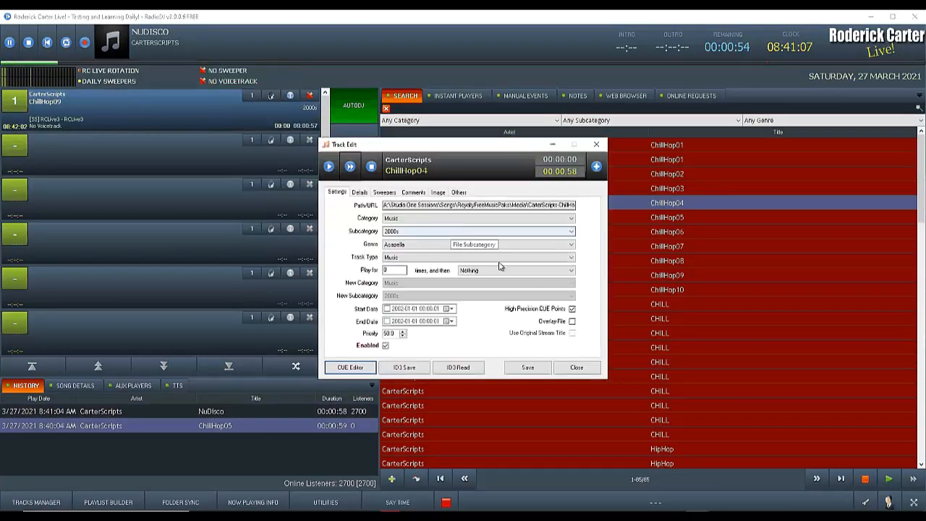
{"action": "left_click", "coordinate": [587, 369]}
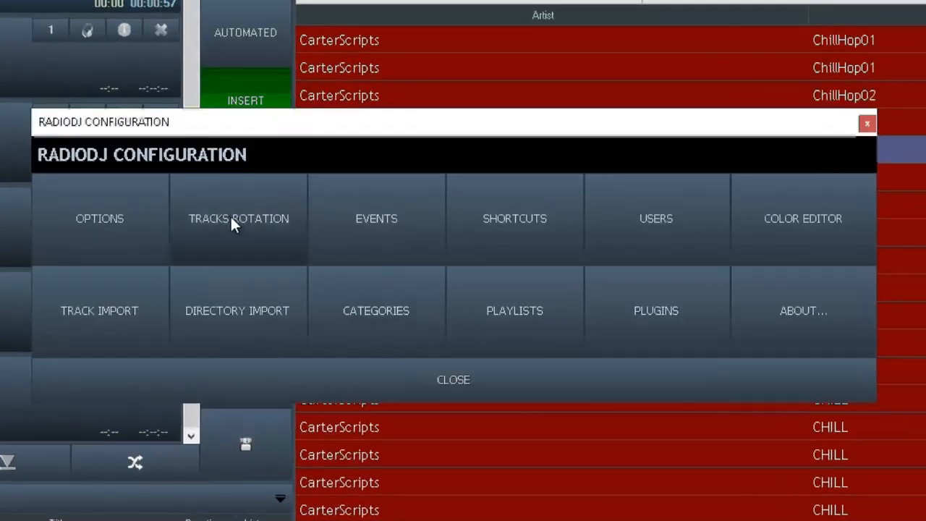
Set the sweeper of the first RC Live Rotation rule to INTRO, save the rotation and close the configuration window.
{"action": "left_click", "coordinate": [232, 216]}
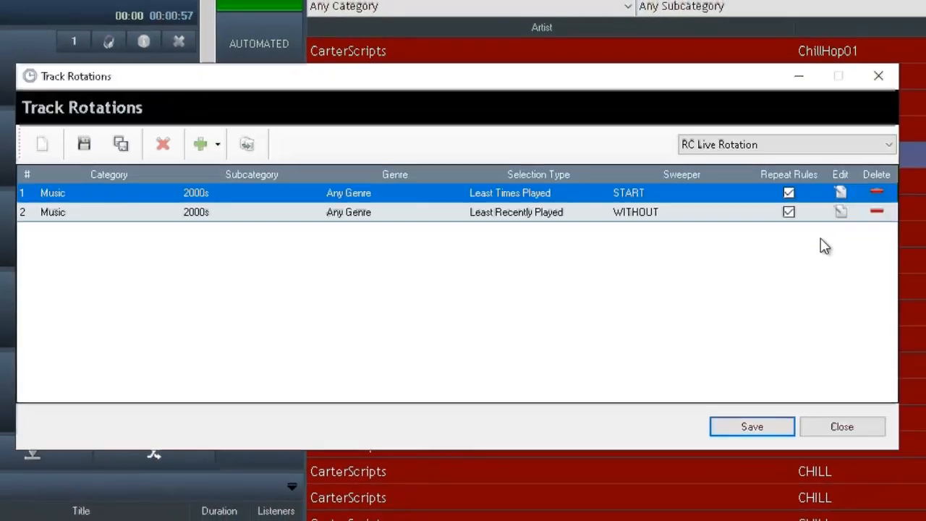
{"action": "left_click", "coordinate": [823, 197]}
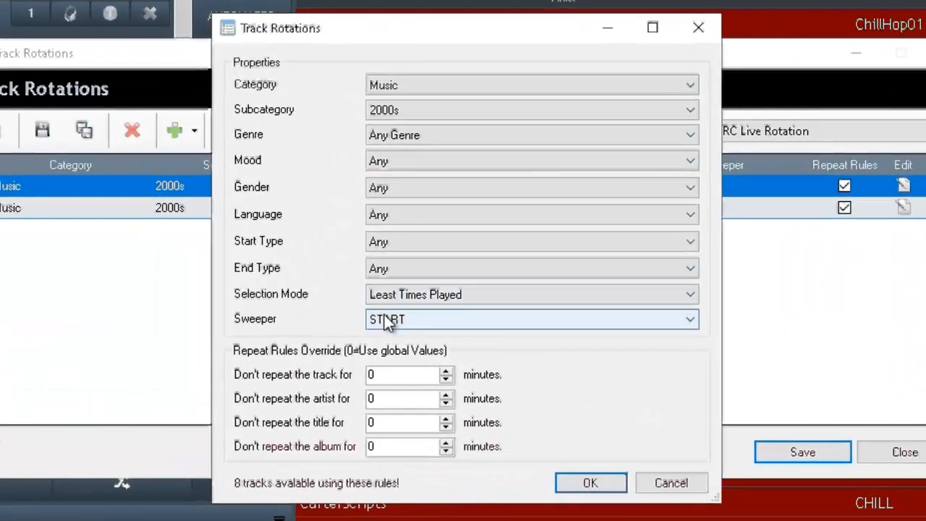
{"action": "left_click", "coordinate": [395, 311]}
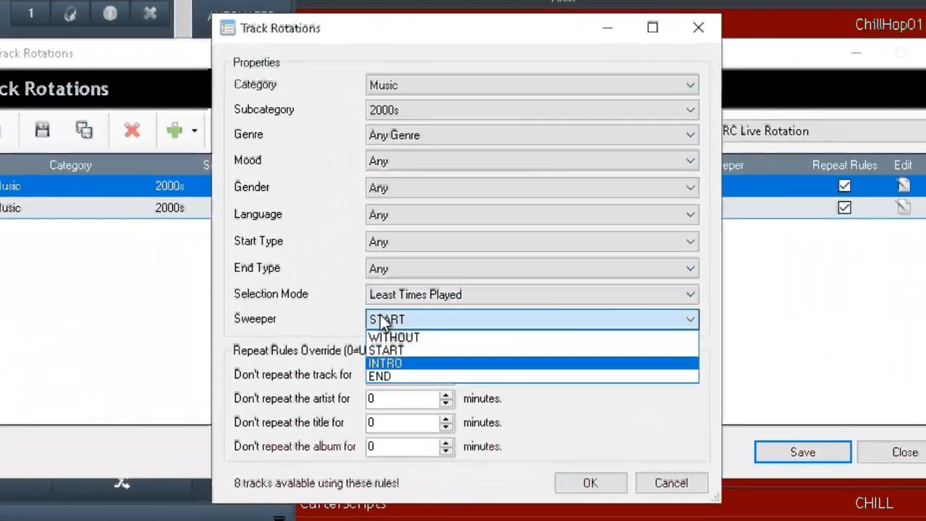
{"action": "left_click", "coordinate": [391, 363]}
{"action": "left_click", "coordinate": [600, 489]}
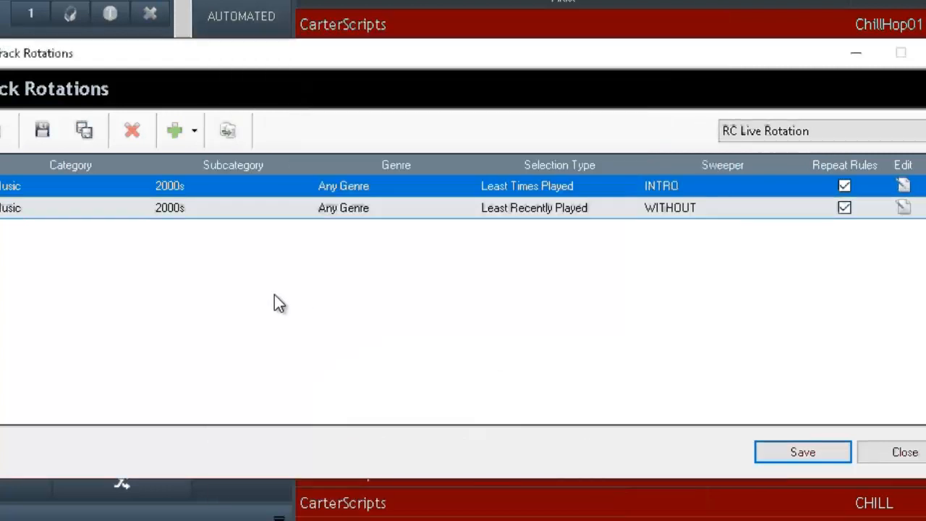
{"action": "left_click", "coordinate": [47, 130]}
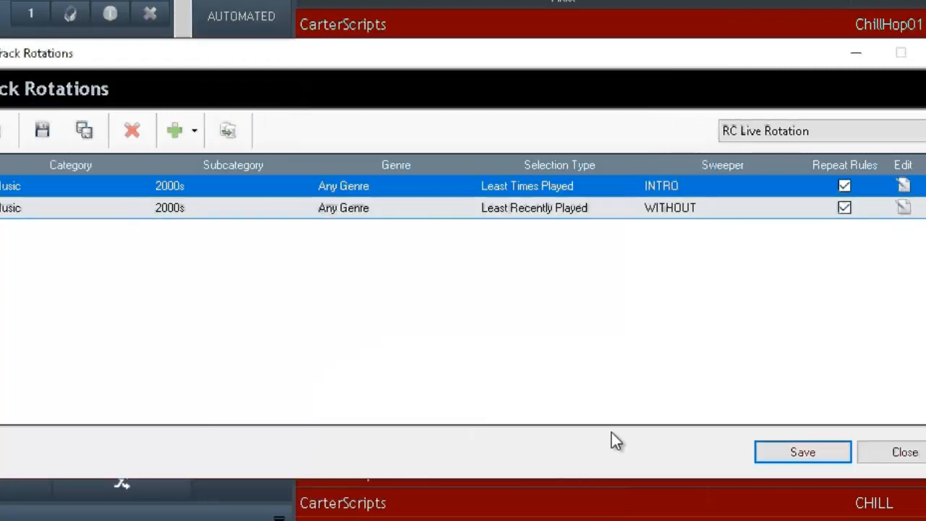
{"action": "left_click", "coordinate": [775, 454]}
{"action": "left_click", "coordinate": [469, 390]}
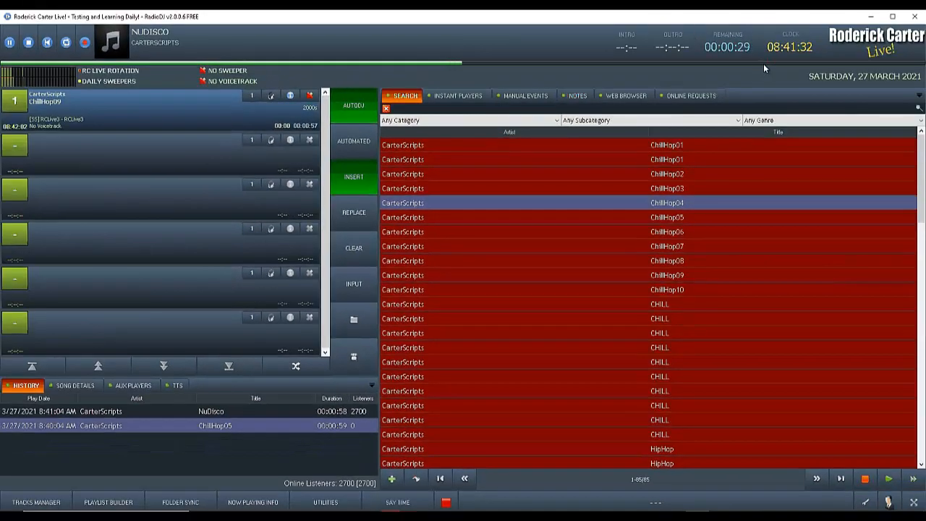
Seek near the end of the playing NuDisco track, and play the queued HipHop and CHILL tracks to test the rotation's sweepers.
{"action": "left_click", "coordinate": [764, 64]}
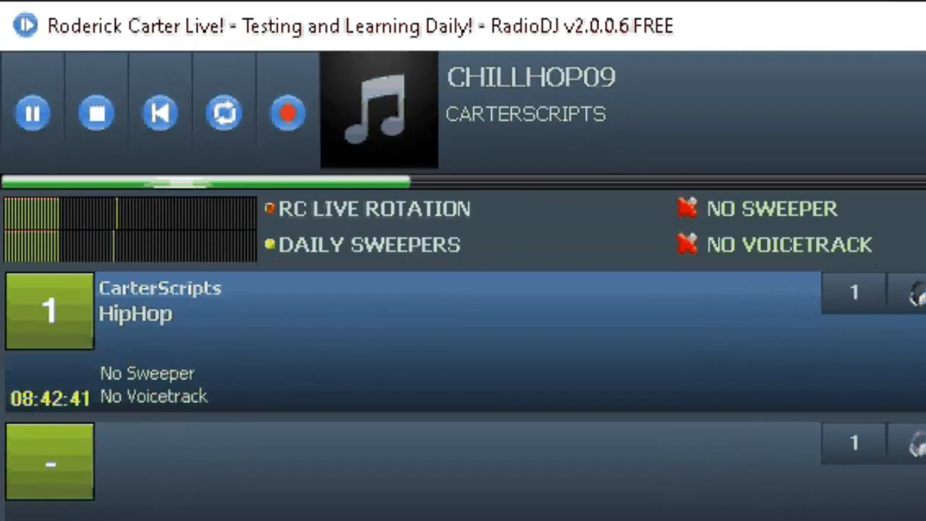
{"action": "left_click", "coordinate": [52, 319]}
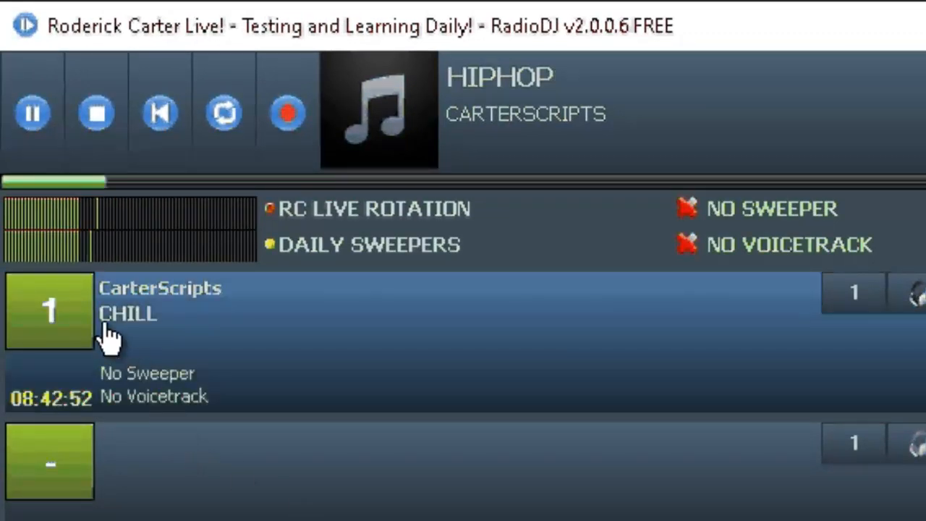
{"action": "left_click", "coordinate": [46, 313]}
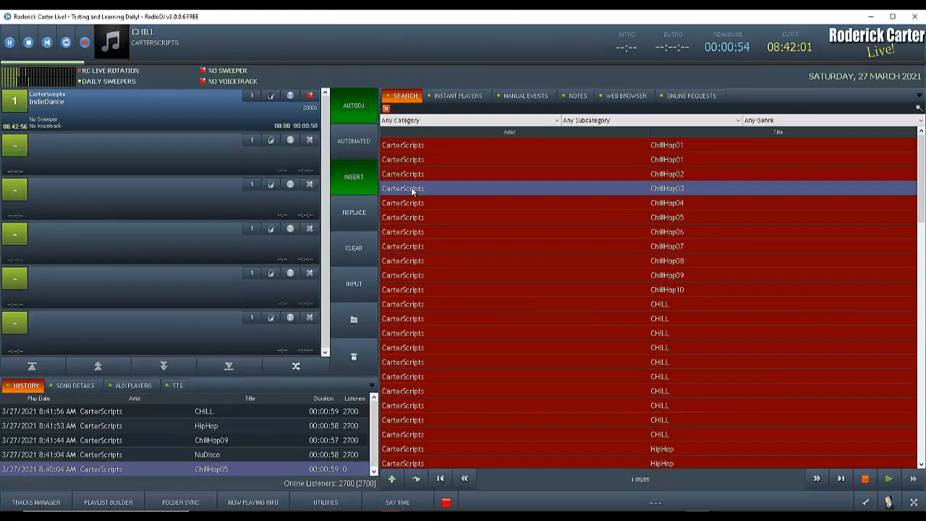
Open the ChillHop03 track's edit settings and close them without changes.
{"action": "right_click", "coordinate": [412, 189]}
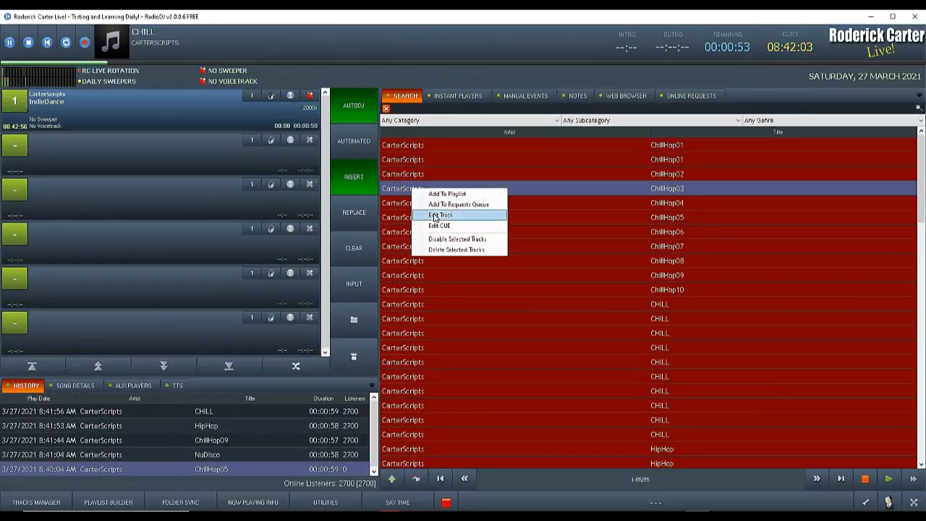
{"action": "left_click", "coordinate": [437, 216]}
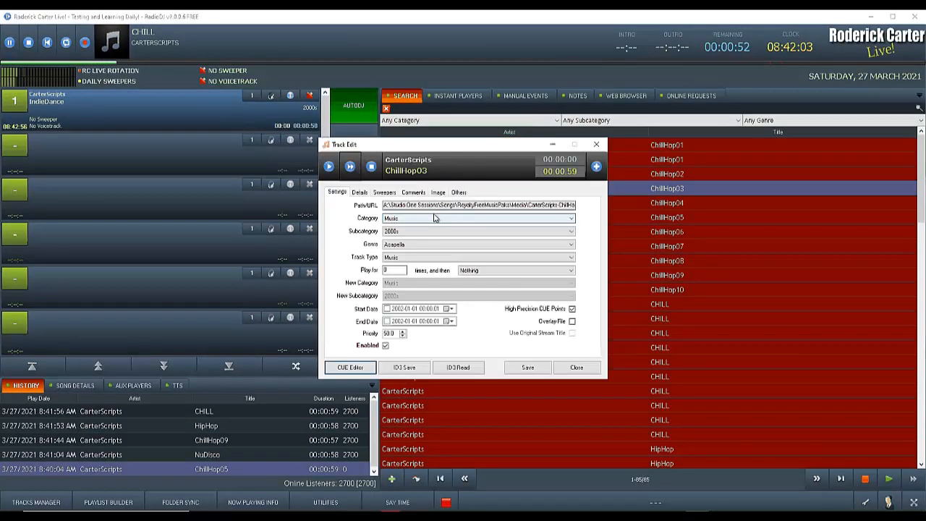
{"action": "left_click", "coordinate": [576, 367]}
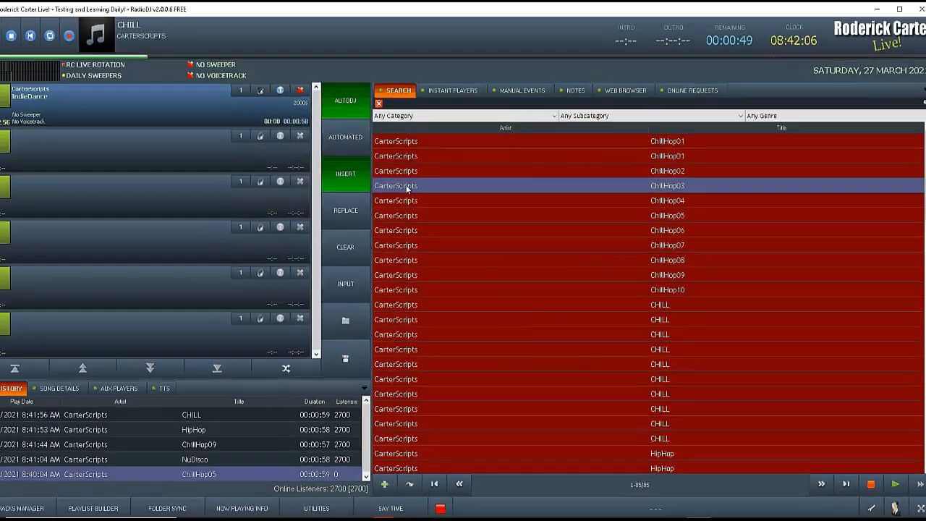
{"action": "right_click", "coordinate": [407, 189]}
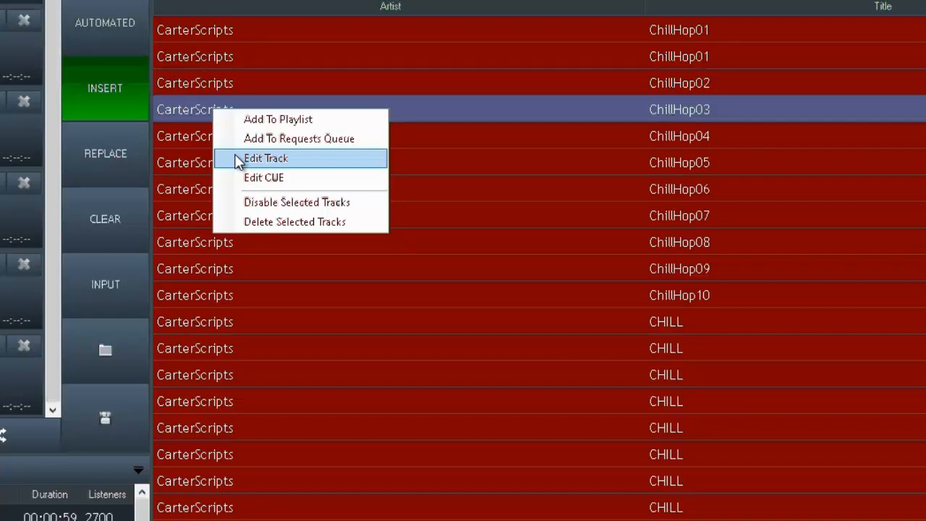
{"action": "left_click", "coordinate": [197, 84]}
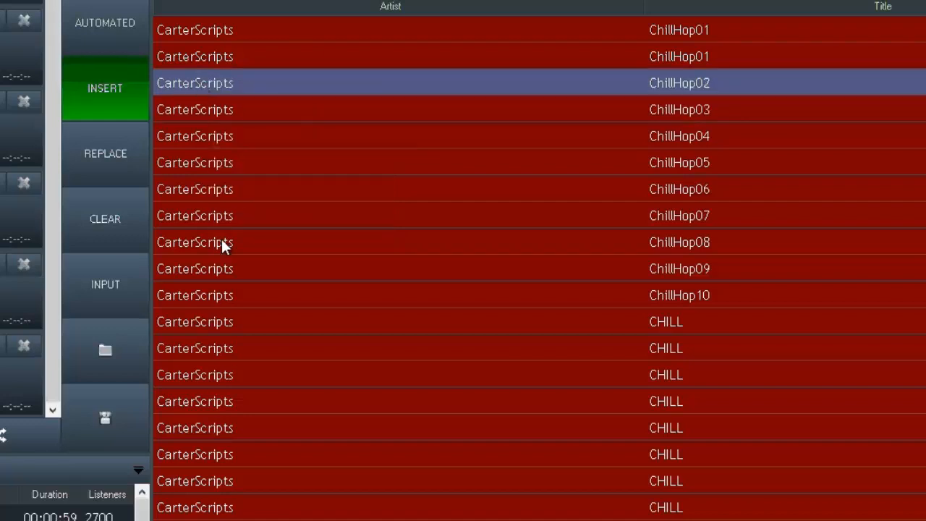
Place the INTRO cue marker of the ChillHop10 track at about 3 seconds and save the cue points and track.
{"action": "left_click", "coordinate": [207, 297]}
{"action": "right_click", "coordinate": [207, 296]}
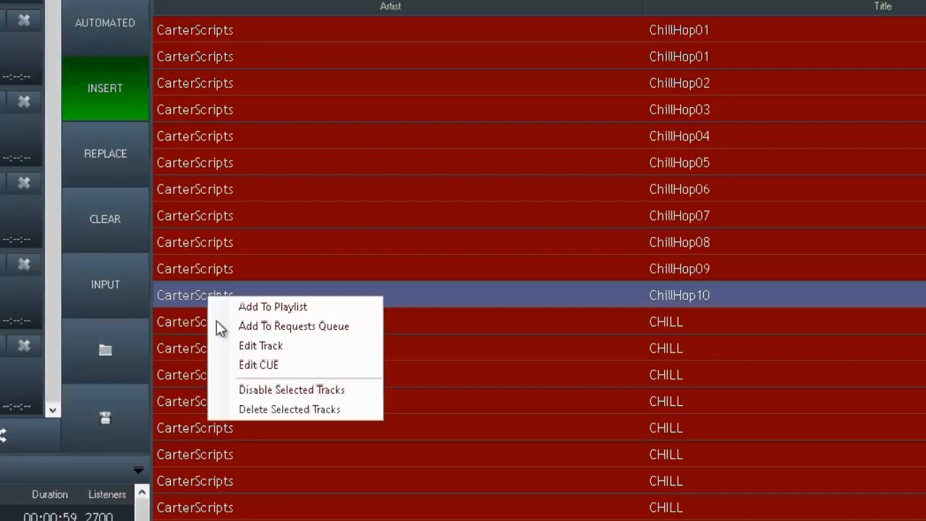
{"action": "left_click", "coordinate": [262, 346]}
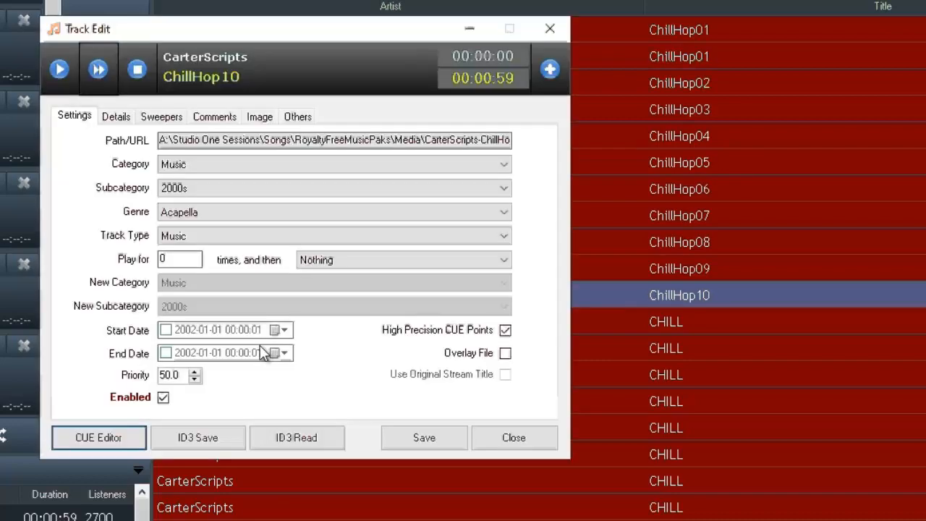
{"action": "left_click", "coordinate": [110, 436]}
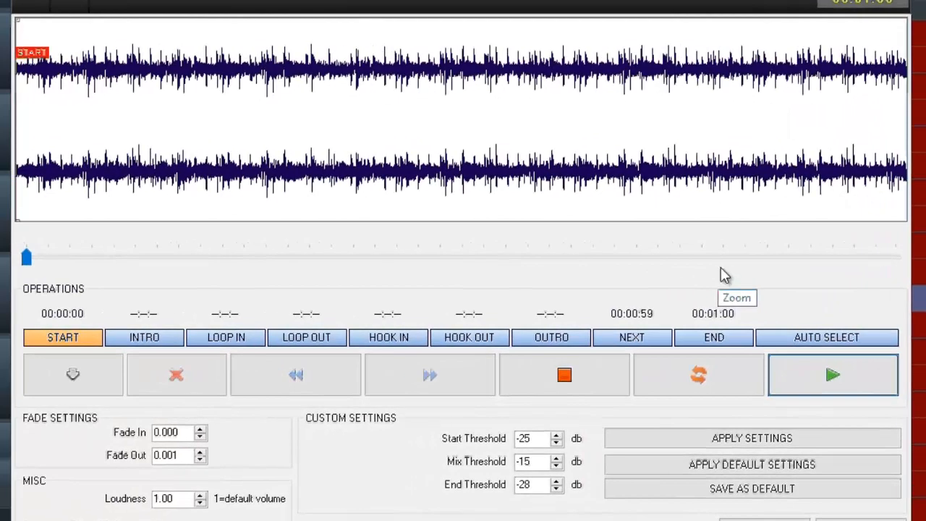
{"action": "left_click", "coordinate": [144, 337]}
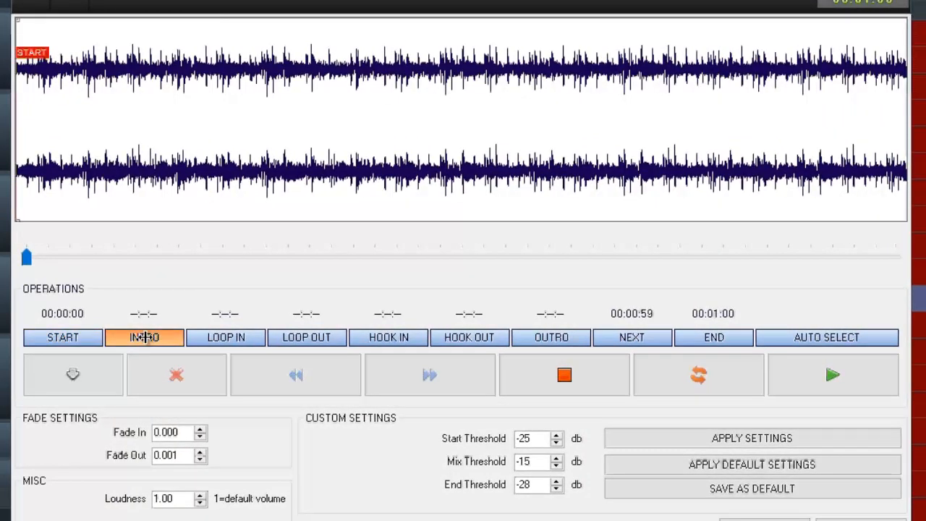
{"action": "mouse_move", "coordinate": [98, 138]}
{"action": "left_mouse_down"}
{"action": "mouse_move", "coordinate": [84, 138]}
{"action": "mouse_move", "coordinate": [93, 137]}
{"action": "left_mouse_up"}
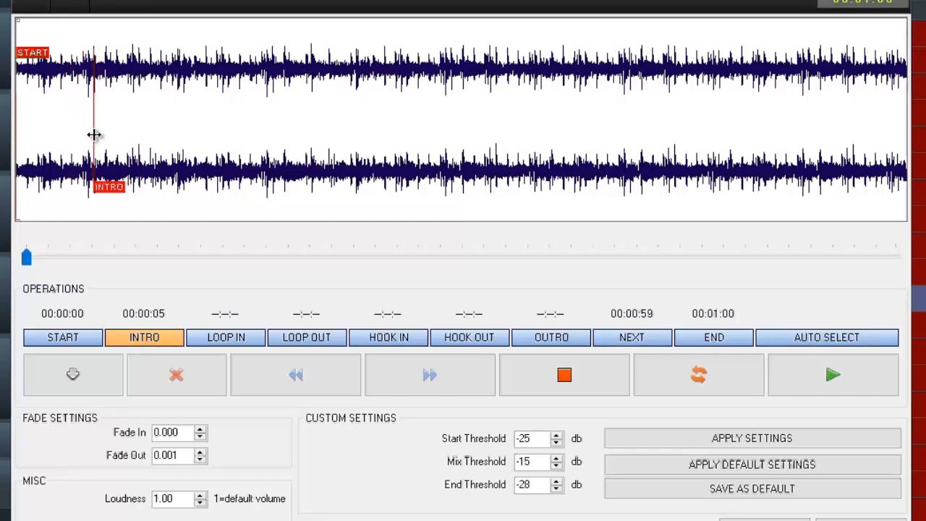
{"action": "left_click_drag", "start_coordinate": [91, 134], "coordinate": [34, 141]}
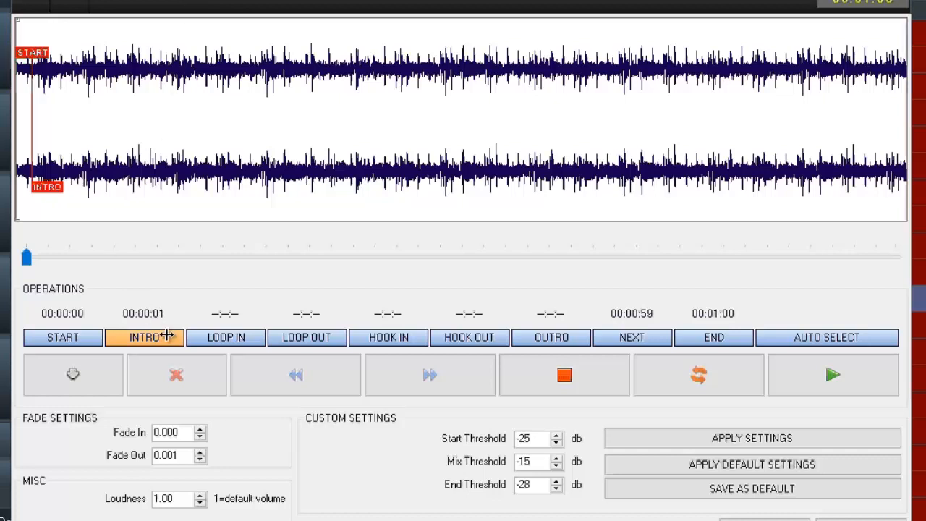
{"action": "mouse_move", "coordinate": [44, 131]}
{"action": "left_mouse_down"}
{"action": "mouse_move", "coordinate": [441, 152]}
{"action": "mouse_move", "coordinate": [33, 99]}
{"action": "mouse_move", "coordinate": [71, 115]}
{"action": "left_mouse_up"}
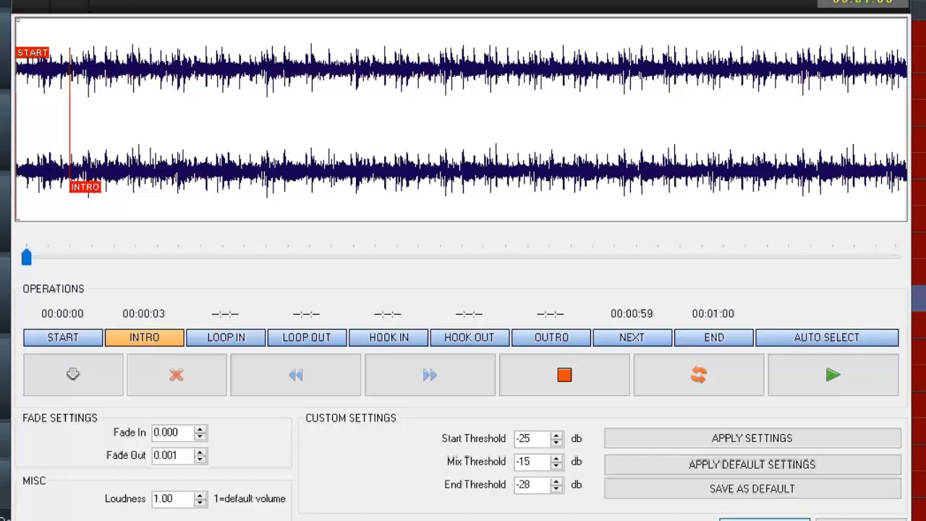
{"action": "left_click", "coordinate": [764, 520]}
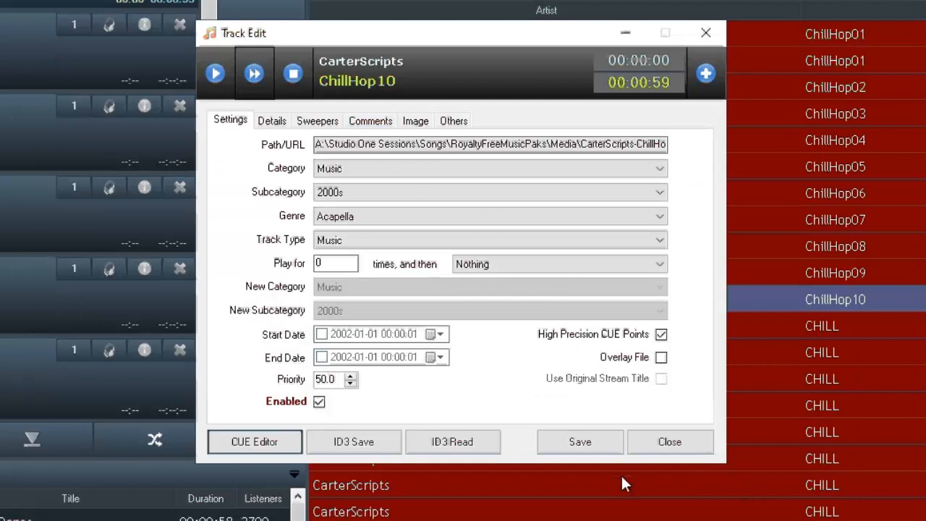
{"action": "left_click", "coordinate": [594, 441]}
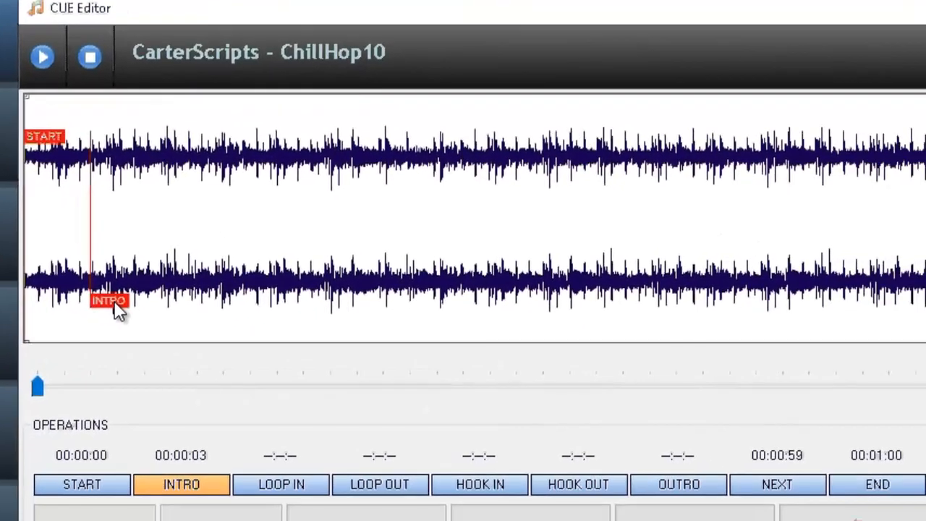
Move ChillHop10's INTRO cue marker back to about 1 second and save the cue points.
{"action": "left_click_drag", "start_coordinate": [116, 307], "coordinate": [51, 310]}
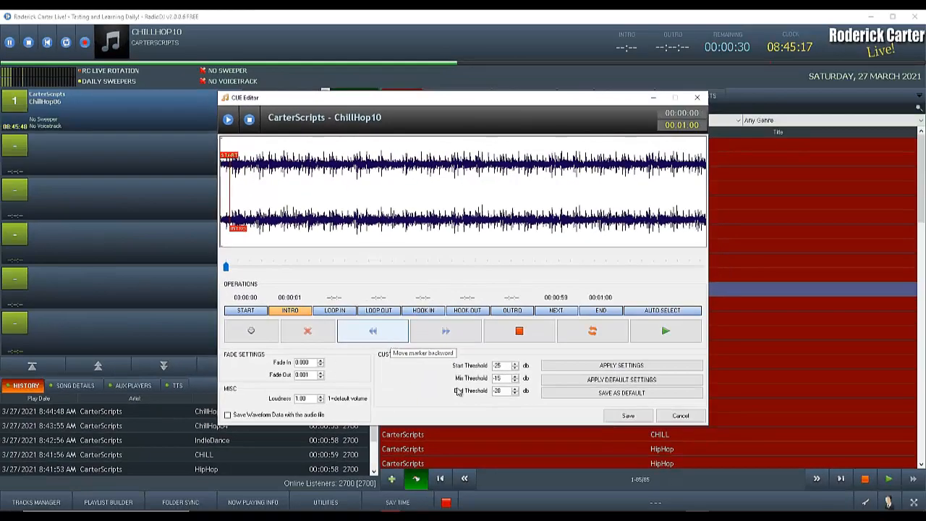
{"action": "left_click", "coordinate": [627, 415]}
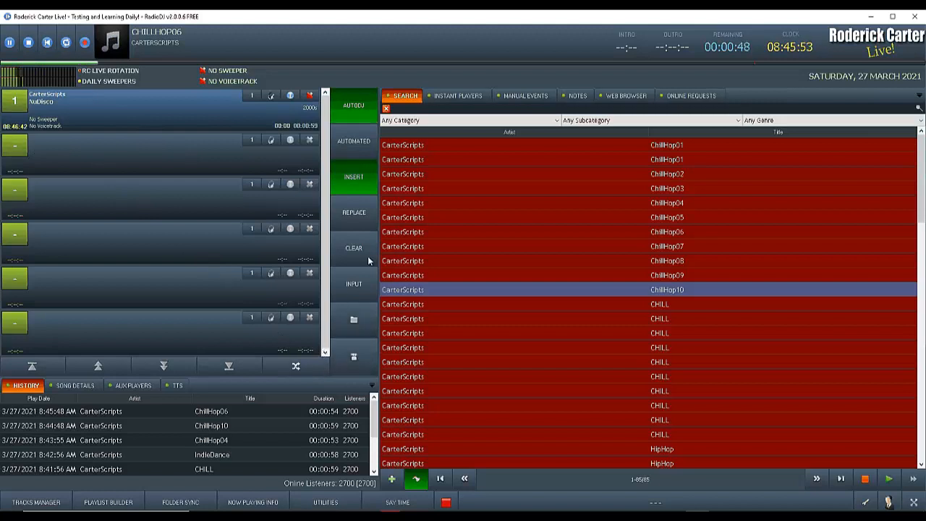
Switch to the Opera browser, close the IsMyStreamUp tab and examine the versions, plugins and language files on the RadioDJ downloads page.
{"action": "left_click", "coordinate": [391, 513]}
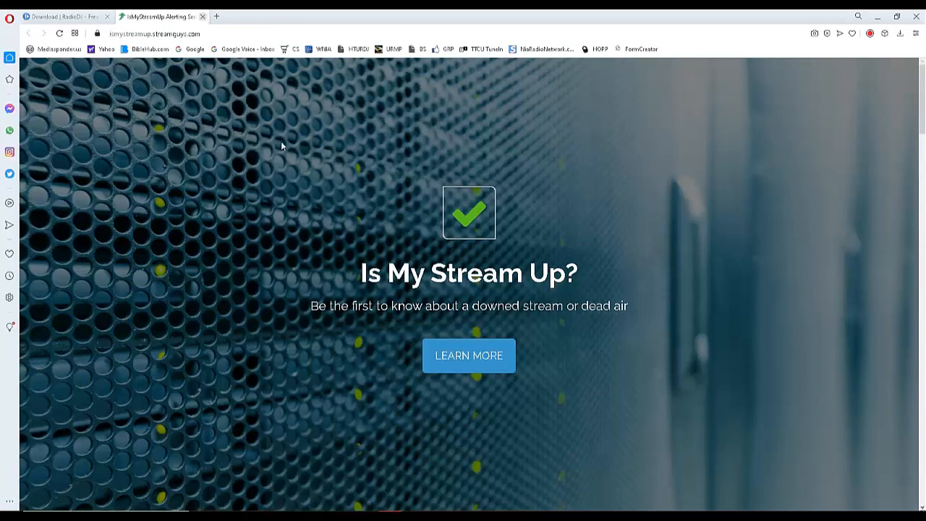
{"action": "key", "text": "ctrl+w"}
{"action": "scroll", "coordinate": [318, 203], "scroll_direction": "down", "scroll_amount": 3}
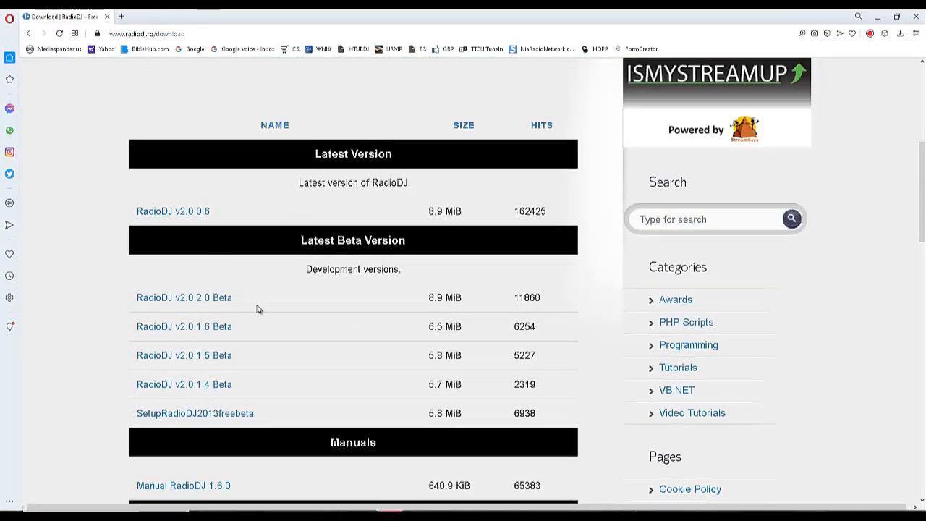
{"action": "scroll", "coordinate": [257, 309], "scroll_direction": "down", "scroll_amount": 1}
{"action": "scroll", "coordinate": [258, 309], "scroll_direction": "down", "scroll_amount": 1}
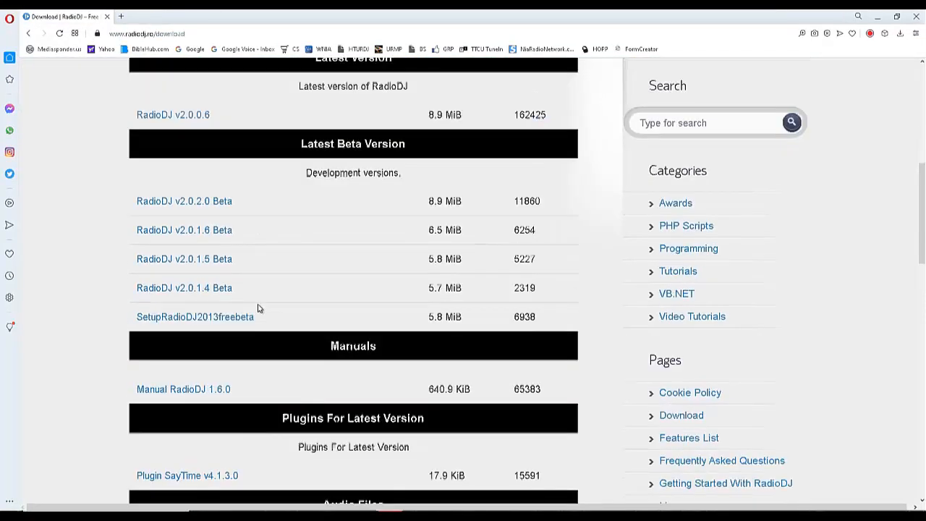
{"action": "scroll", "coordinate": [258, 308], "scroll_direction": "down", "scroll_amount": 4}
{"action": "scroll", "coordinate": [258, 308], "scroll_direction": "down", "scroll_amount": 2}
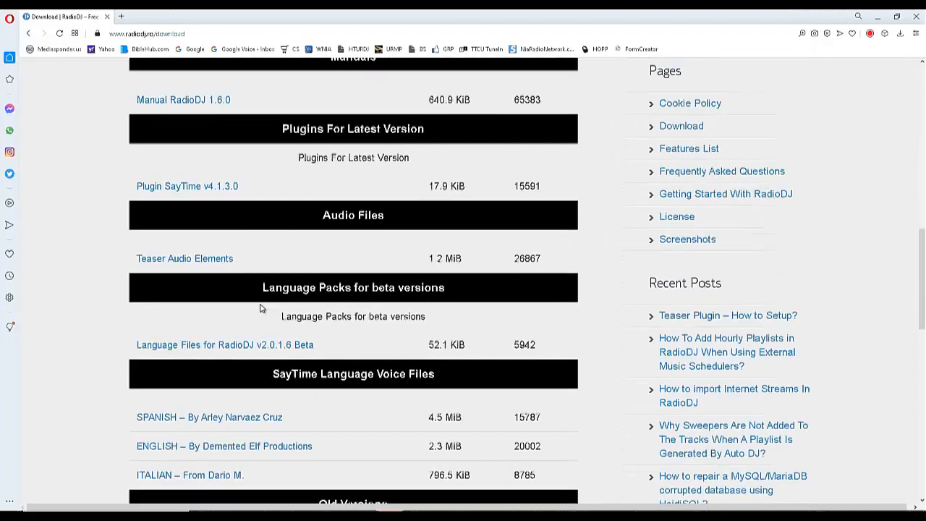
{"action": "scroll", "coordinate": [259, 314], "scroll_direction": "up", "scroll_amount": 10}
{"action": "scroll", "coordinate": [258, 315], "scroll_direction": "down", "scroll_amount": 3}
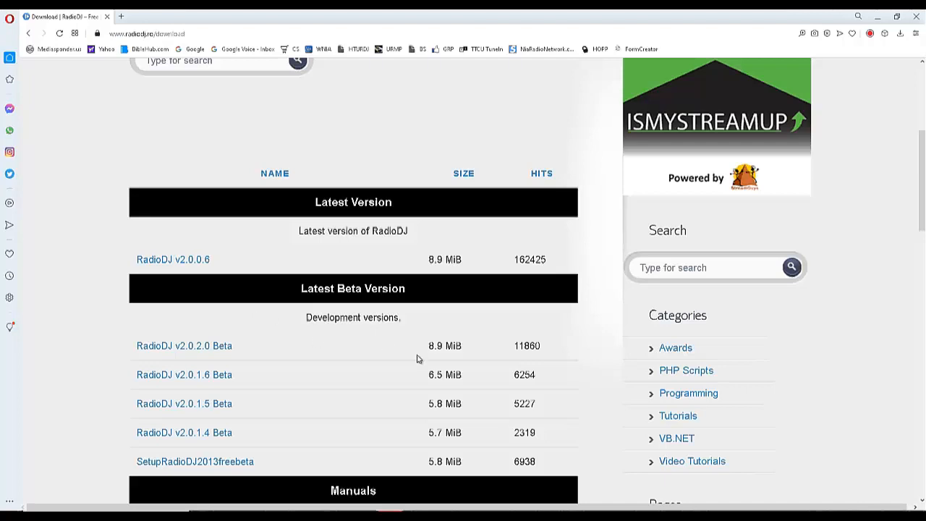
{"action": "scroll", "coordinate": [415, 142], "scroll_direction": "up", "scroll_amount": 4}
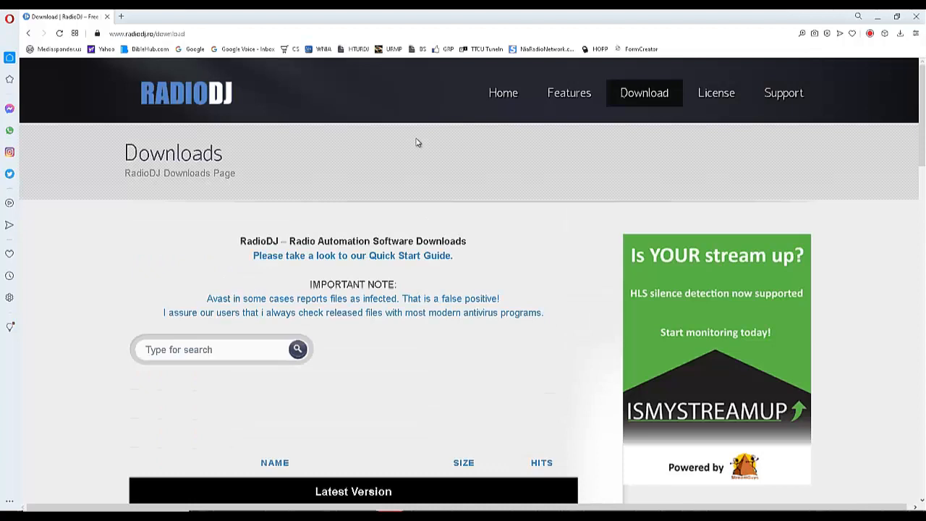
{"action": "left_click", "coordinate": [877, 16]}
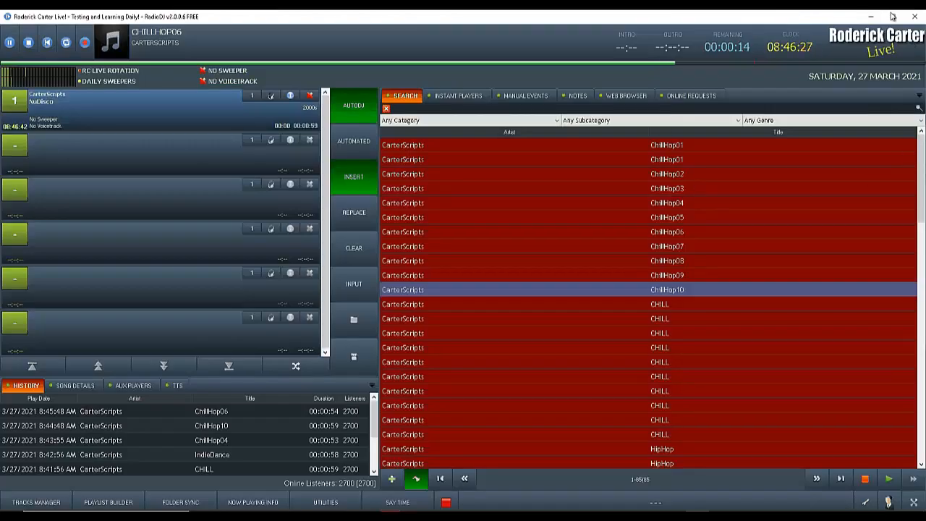